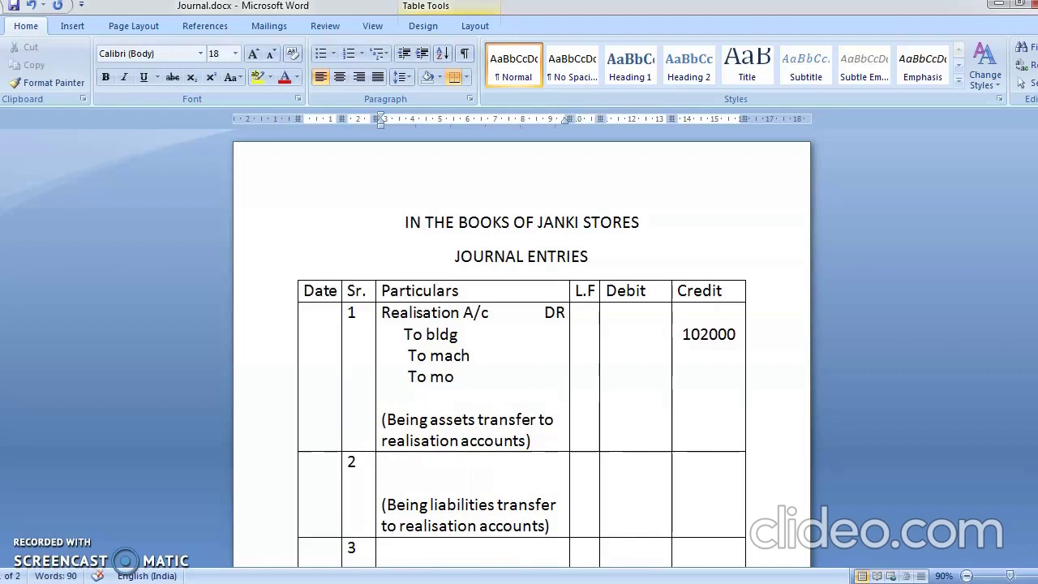
# Step: Complete the third credited account in entry 1 as "To motor car" and add "To goodwill" on the line below
pyautogui.write('tor car')
pyautogui.press('Return')
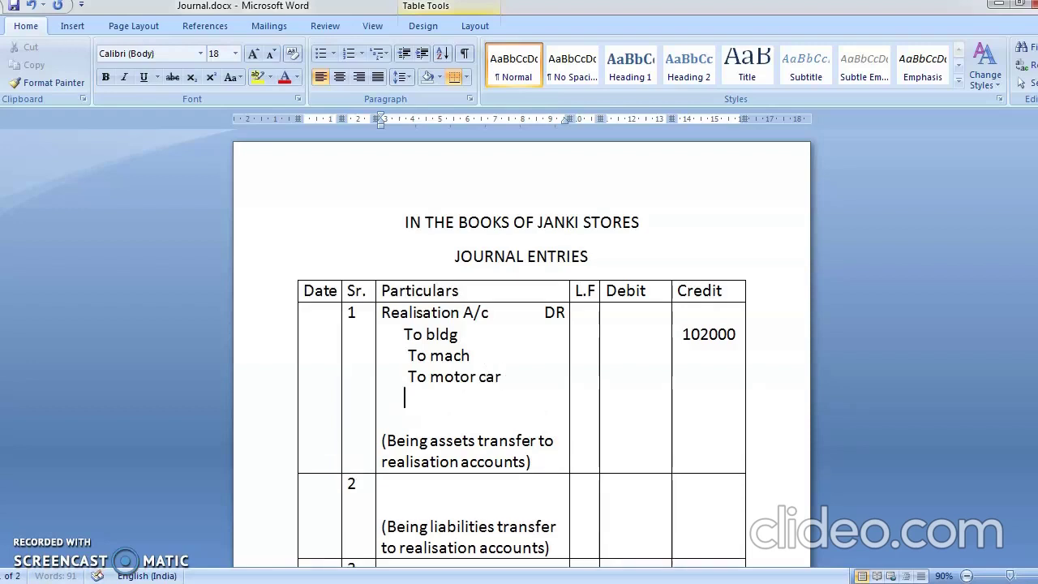
pyautogui.write('to goodwill')
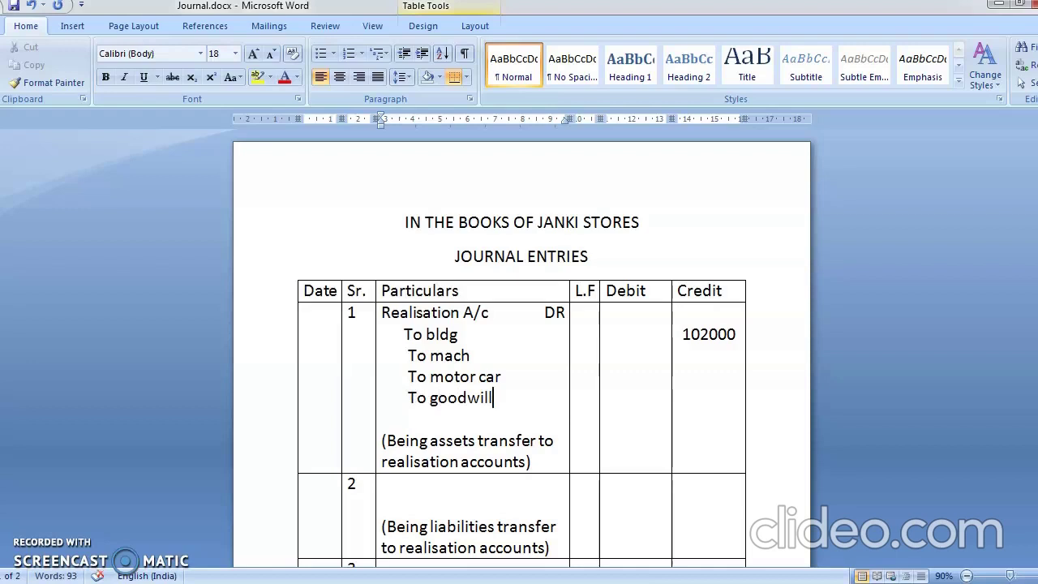
# Step: Append "A/c" to the bldg, mach, motor car and goodwill lines in the particulars of entry 1
pyautogui.click(464, 336)
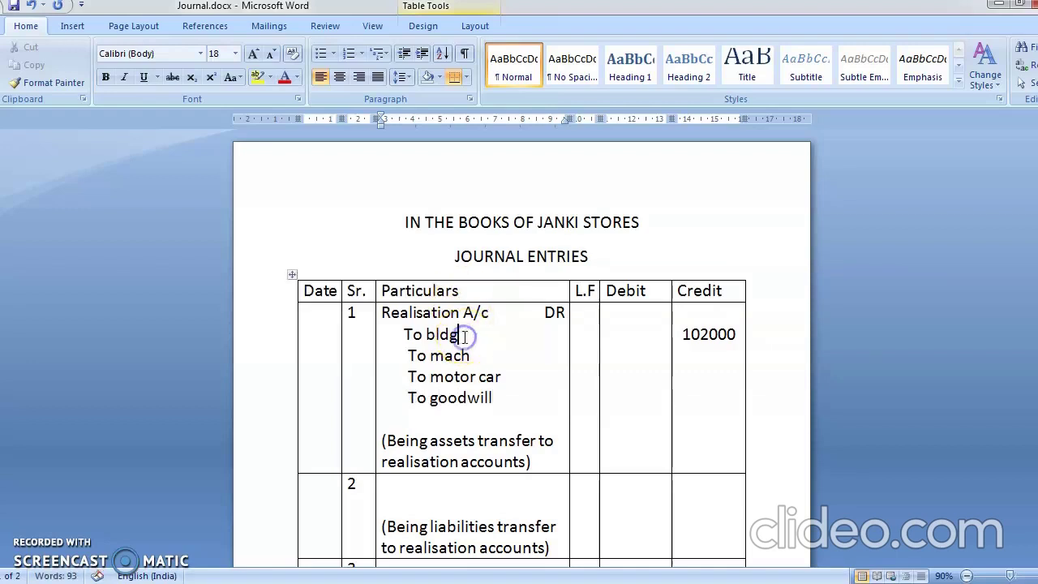
pyautogui.write('A/c')
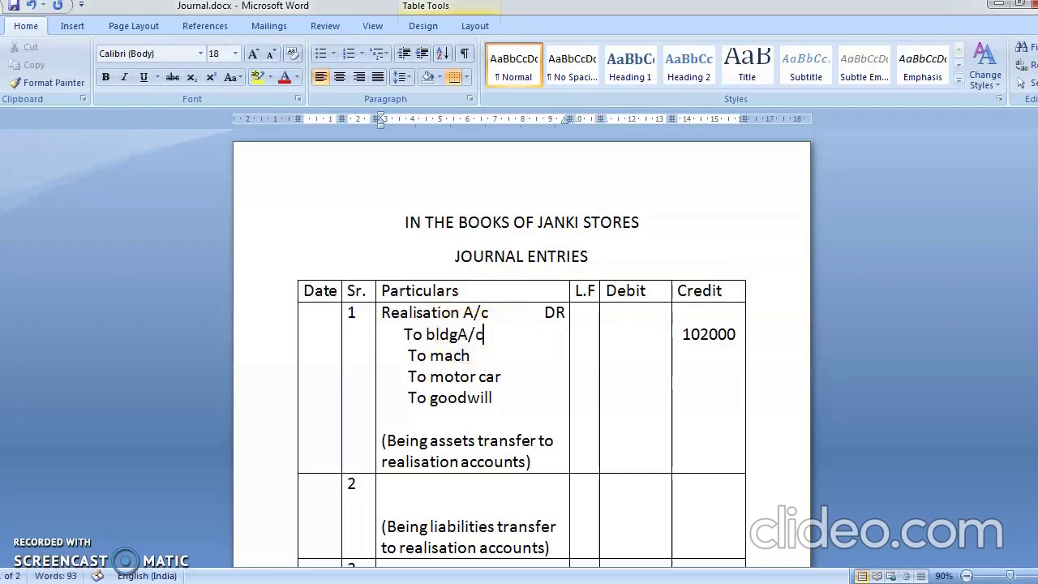
pyautogui.click(474, 356)
pyautogui.click(475, 355)
pyautogui.write('A/c')
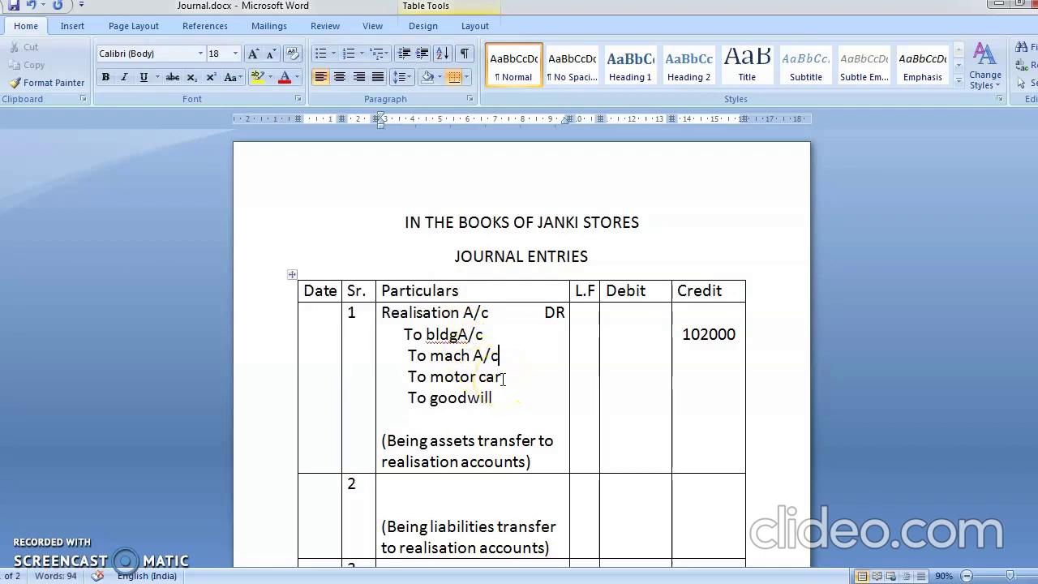
pyautogui.click(503, 380)
pyautogui.write('A/c')
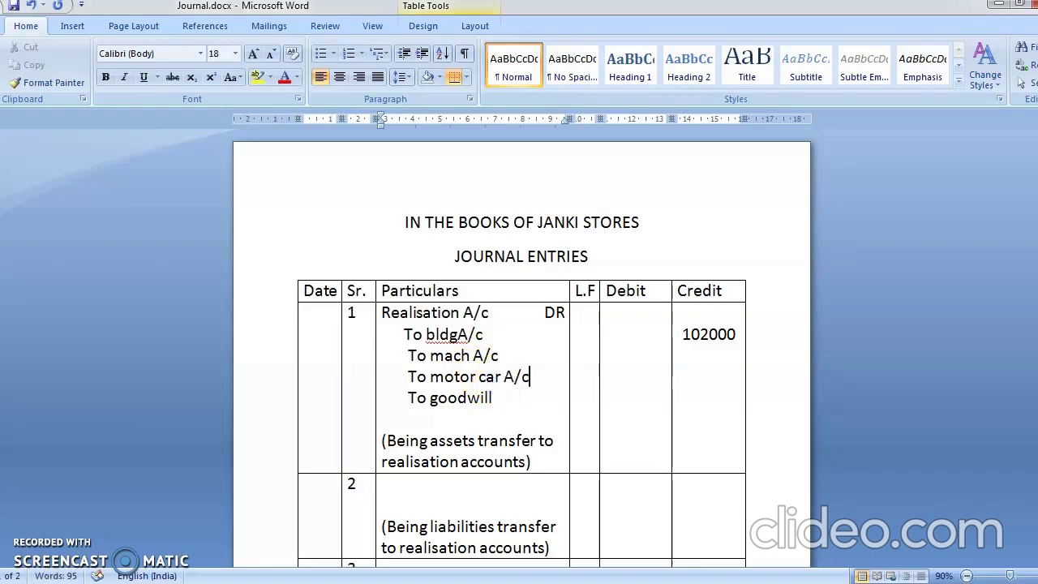
pyautogui.click(493, 400)
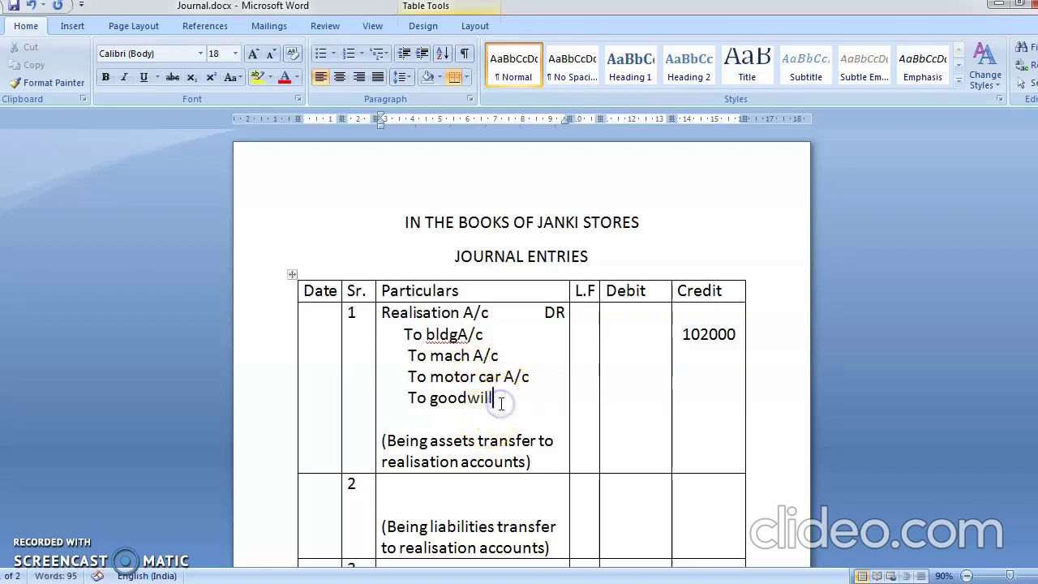
pyautogui.write('A/C')
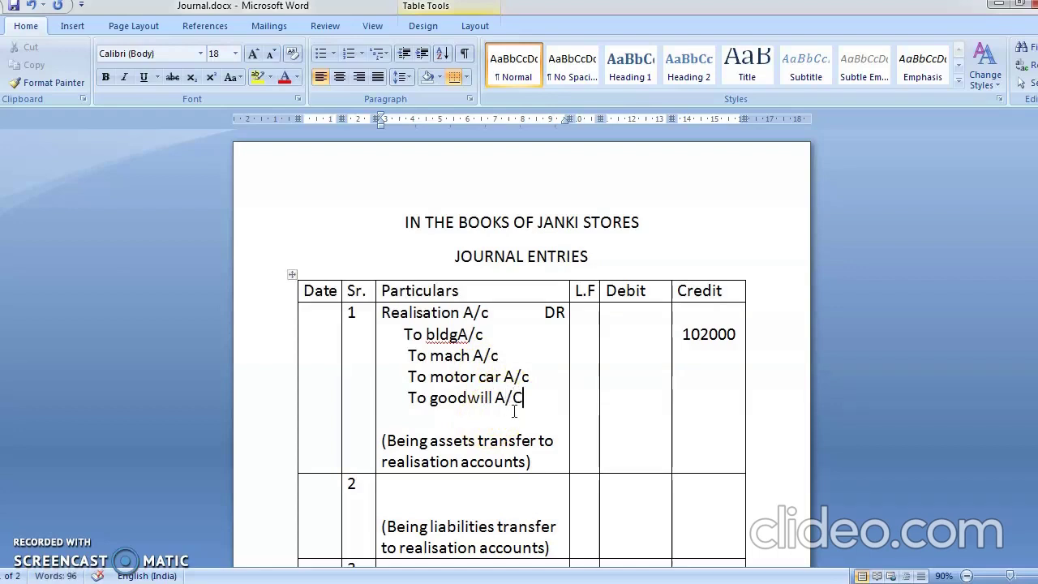
pyautogui.press('BackSpace')
pyautogui.press('BackSpace')
pyautogui.write('/')
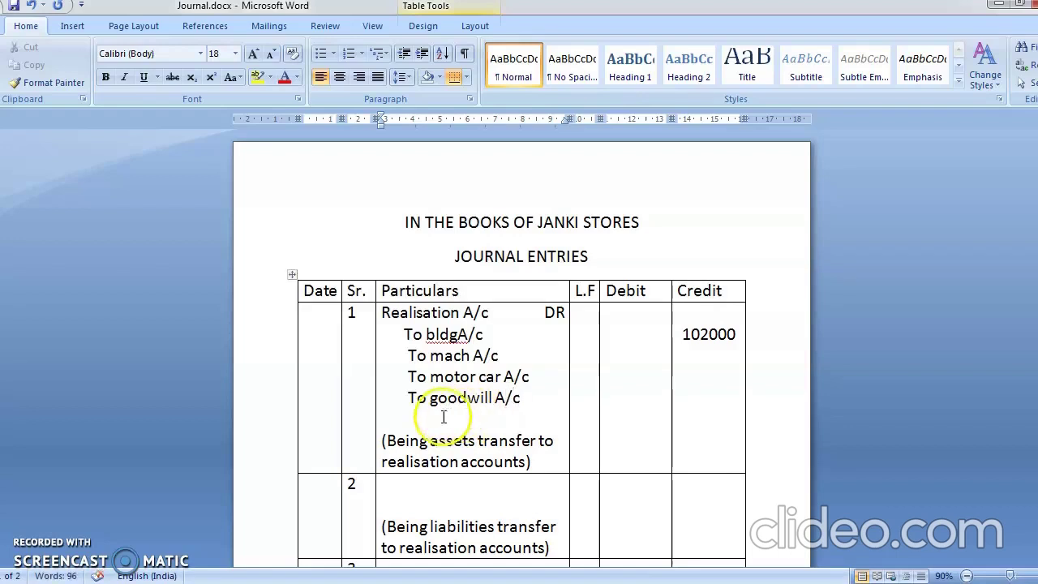
# Step: Add the line "To investment A/c" under the goodwill line, aligned with the accounts above it
pyautogui.click(410, 417)
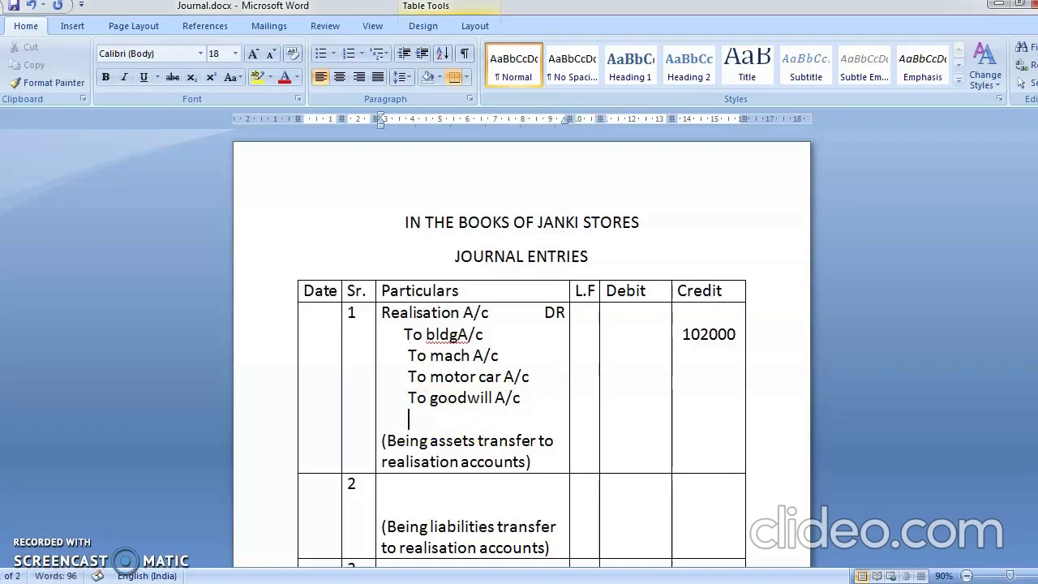
pyautogui.write('to')
pyautogui.click(398, 416)
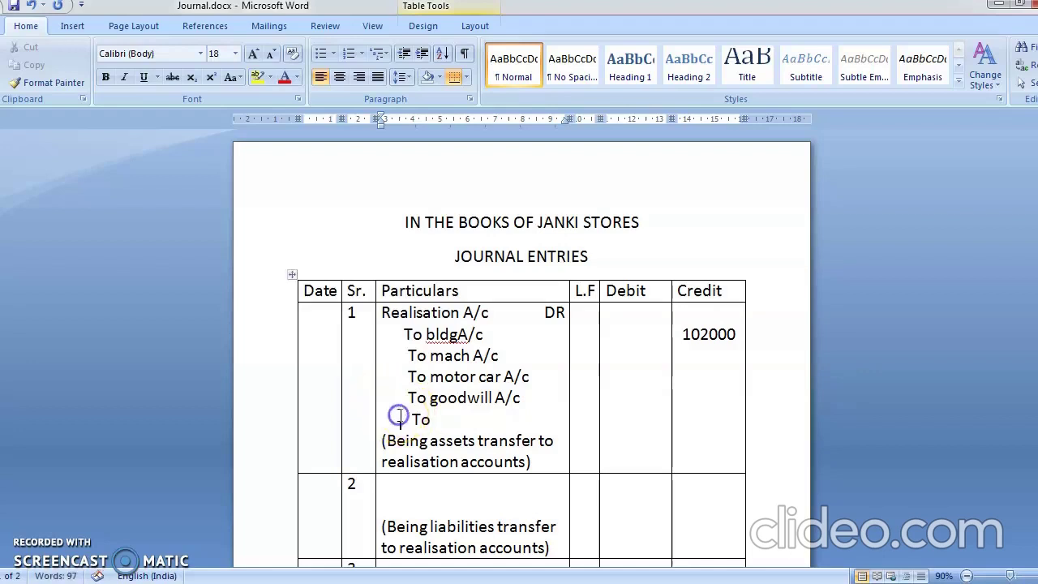
pyautogui.click(408, 415)
pyautogui.press('BackSpace')
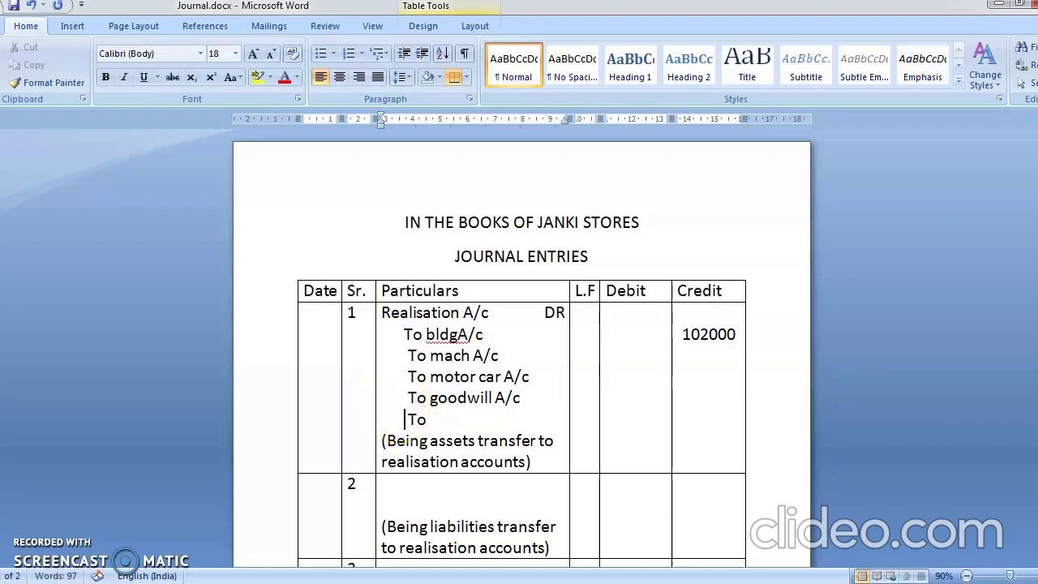
pyautogui.click(441, 423)
pyautogui.write('inv')
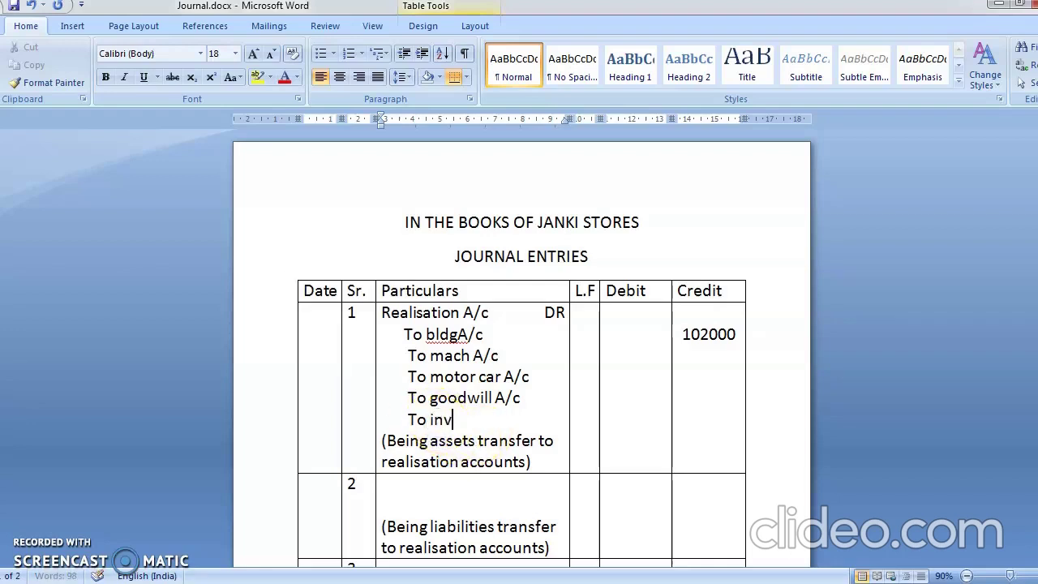
pyautogui.write('estment')
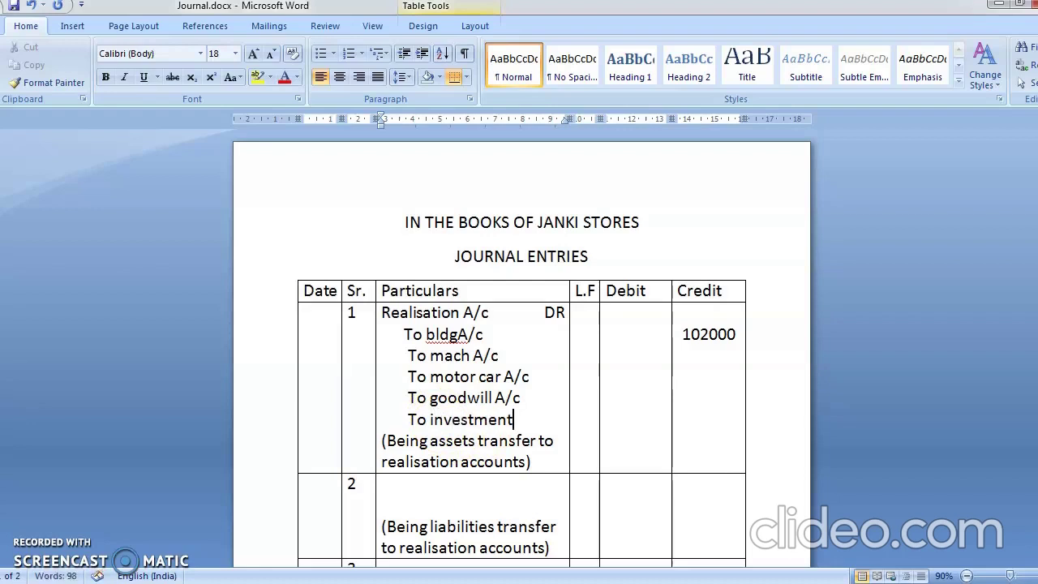
pyautogui.write(' A/c')
# Step: Add the lines "To debtors A/c" and "To stock A/c" below the investment line in entry 1
pyautogui.press('Return')
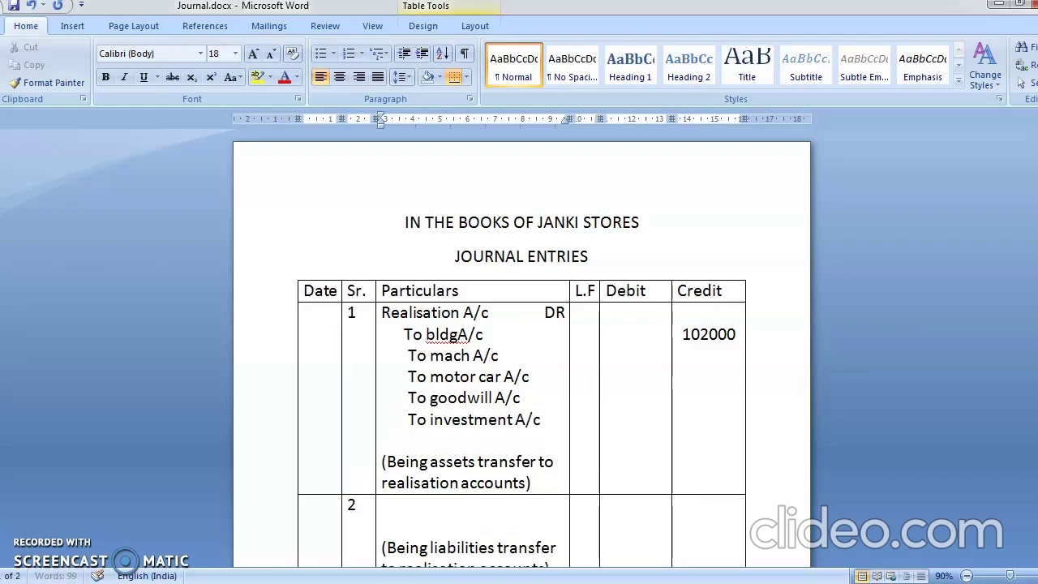
pyautogui.write('to ')
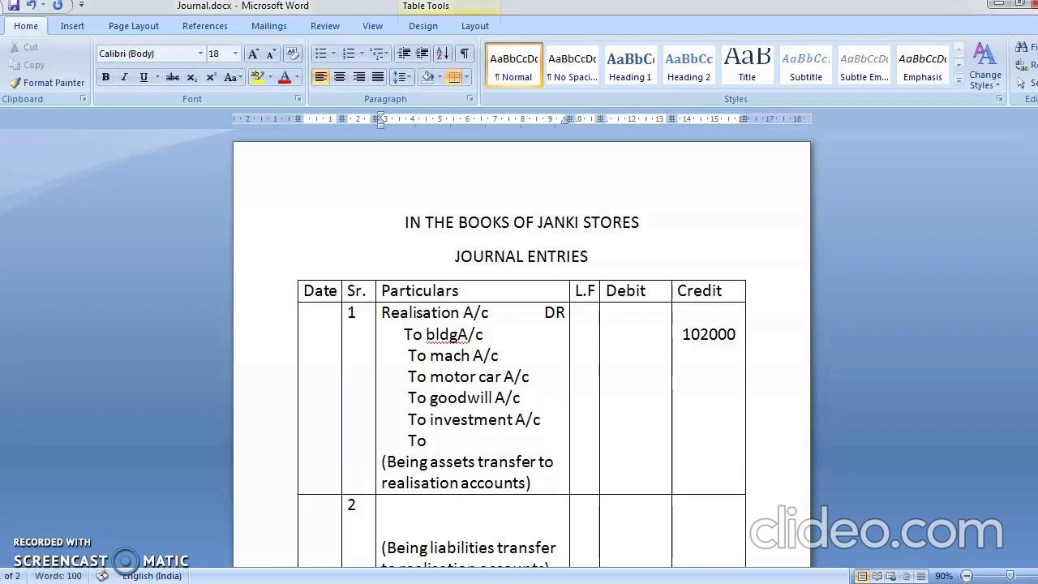
pyautogui.write('debtors A/c')
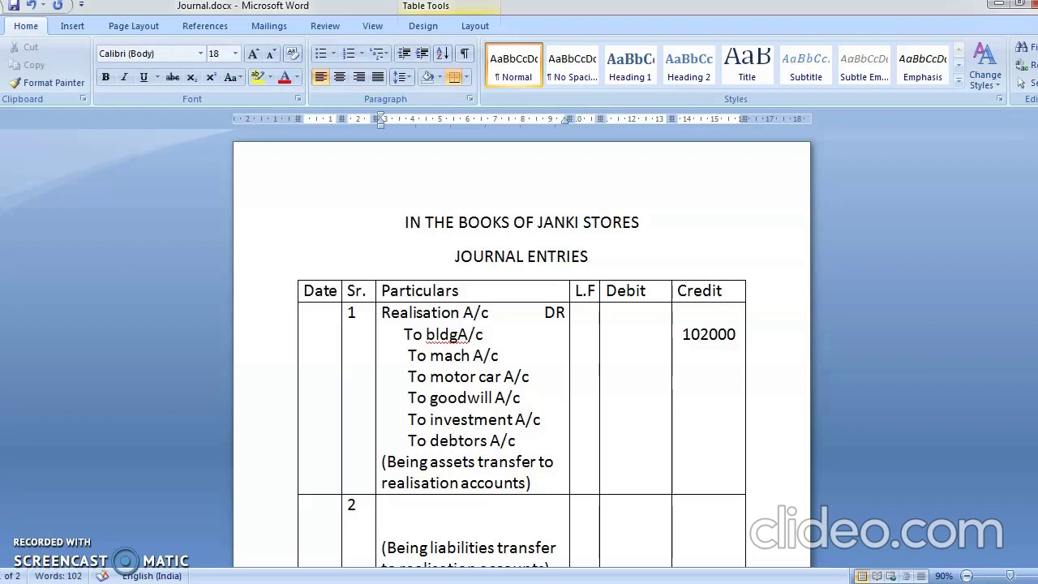
pyautogui.press('Return')
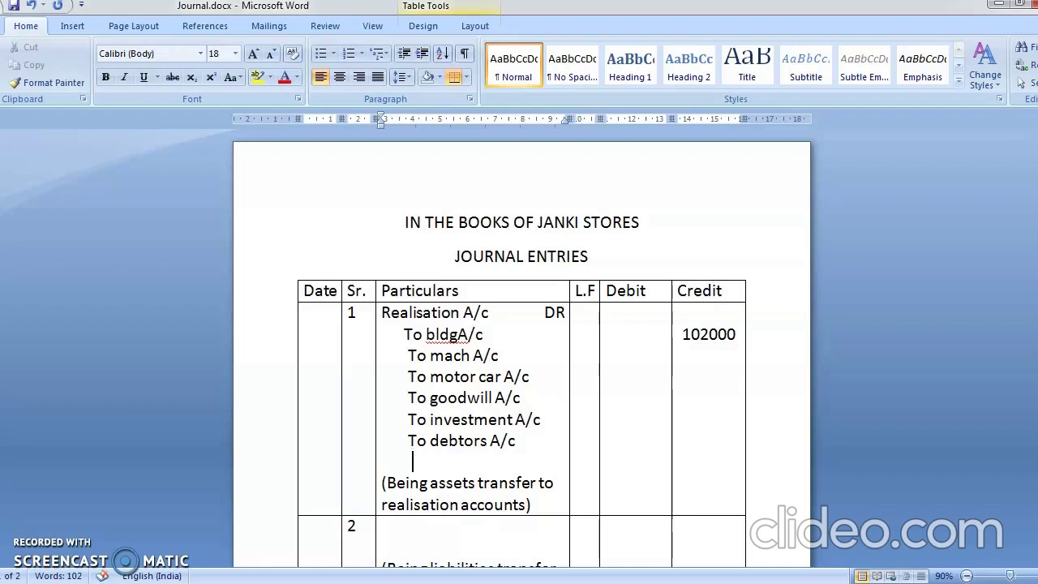
pyautogui.write('to stock')
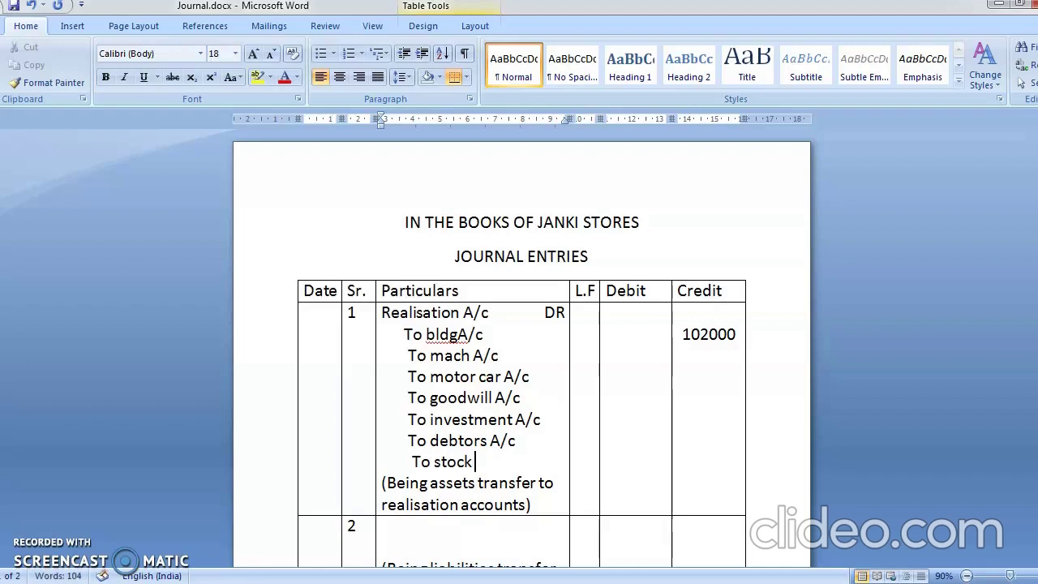
pyautogui.write(' A/c')
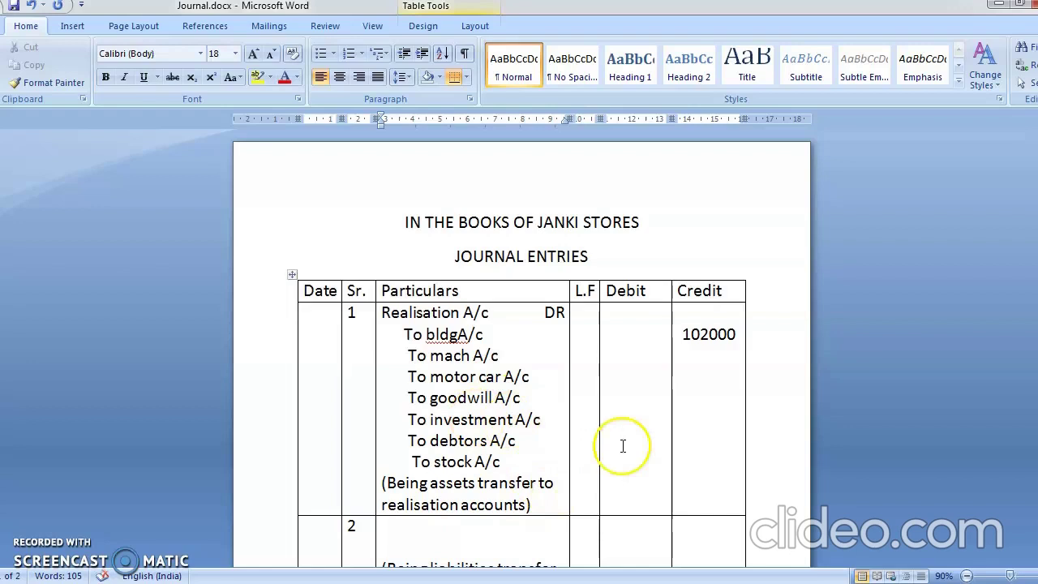
# Step: Enter the credit amounts 73000 for mach A/c and 167600 for motor car A/c below the existing bldg amount
pyautogui.moveTo(701, 349); pyautogui.dragTo(731, 331)
pyautogui.click(734, 333)
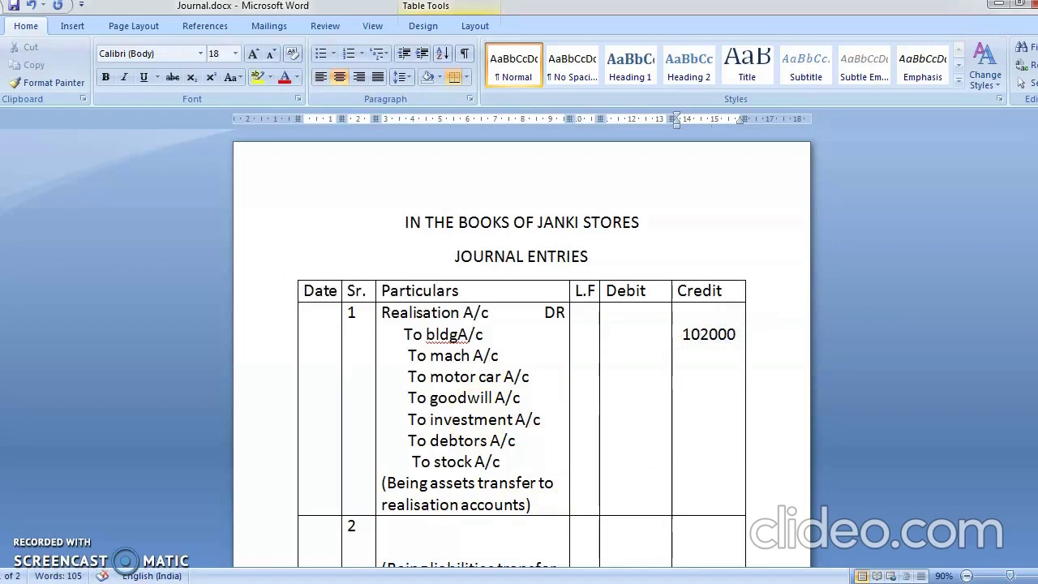
pyautogui.write('73000')
pyautogui.press('Return')
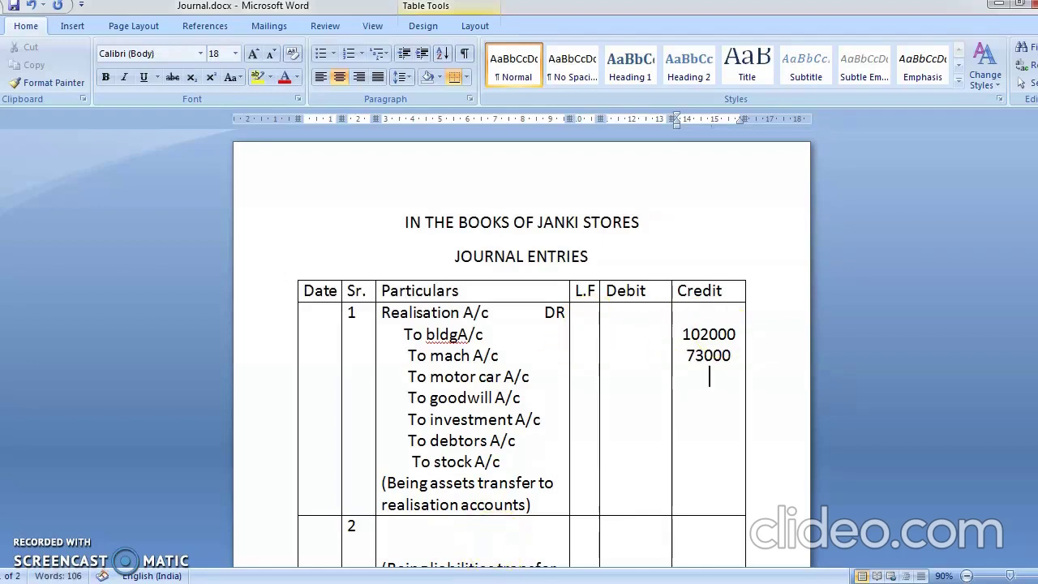
pyautogui.moveTo(297, 579)
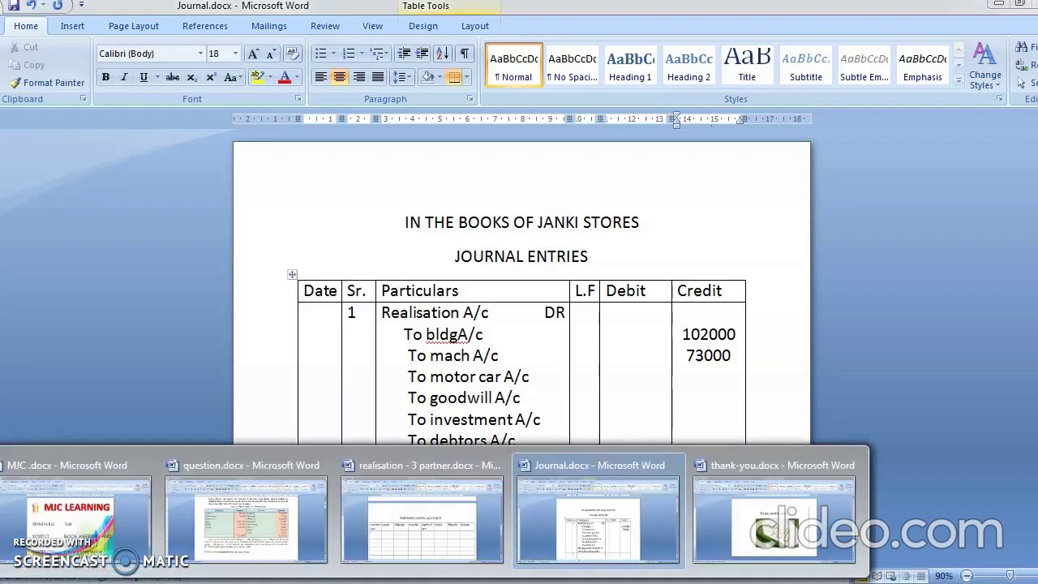
pyautogui.moveTo(290, 546)
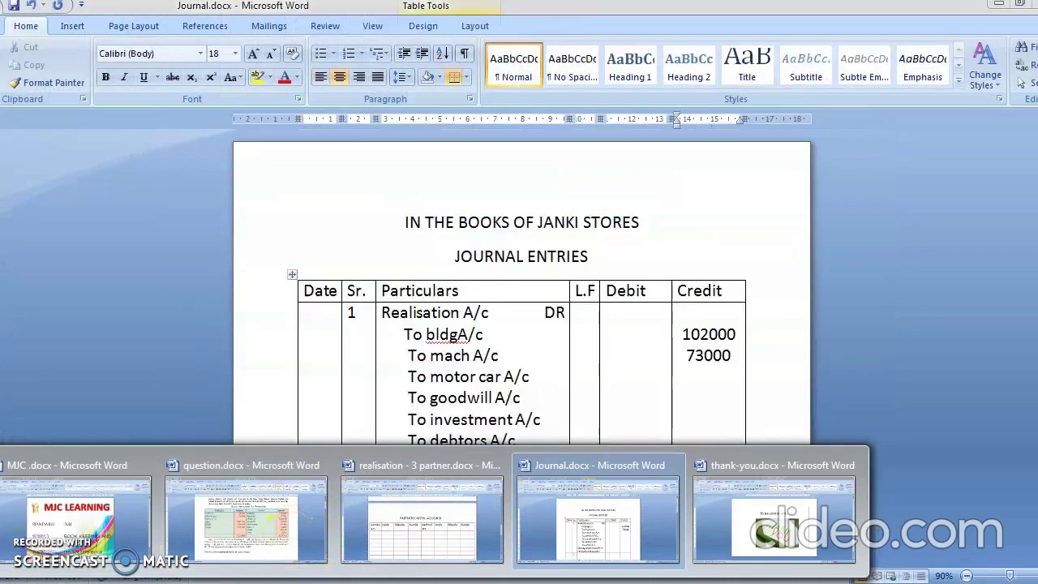
pyautogui.click(721, 378)
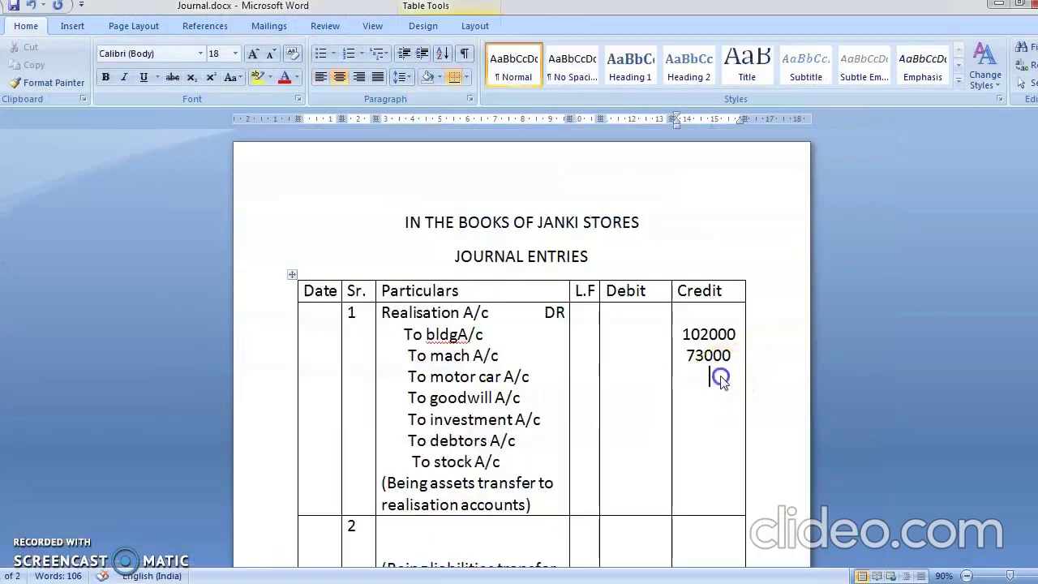
pyautogui.write('16')
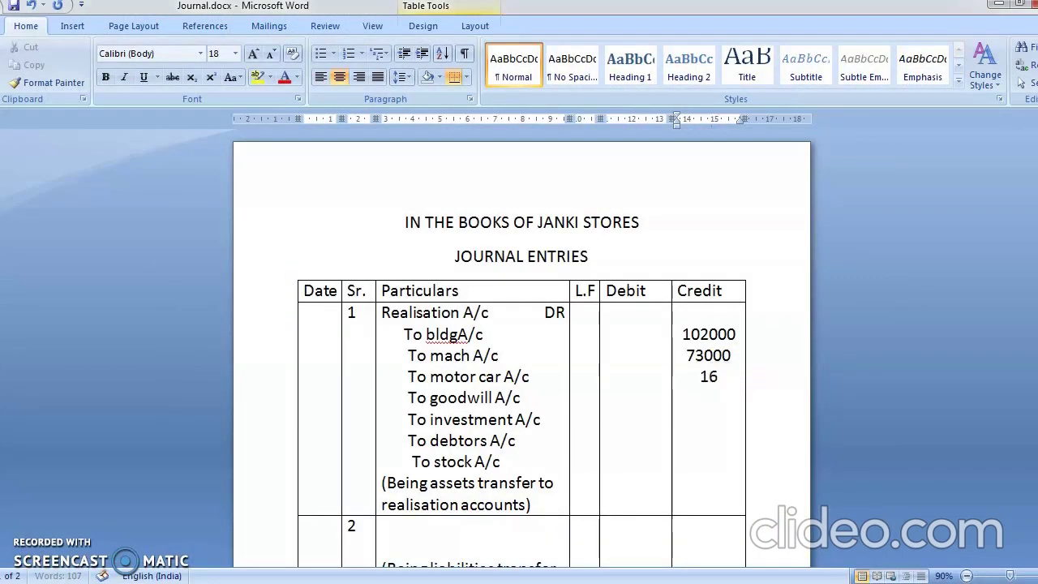
pyautogui.write('7600')
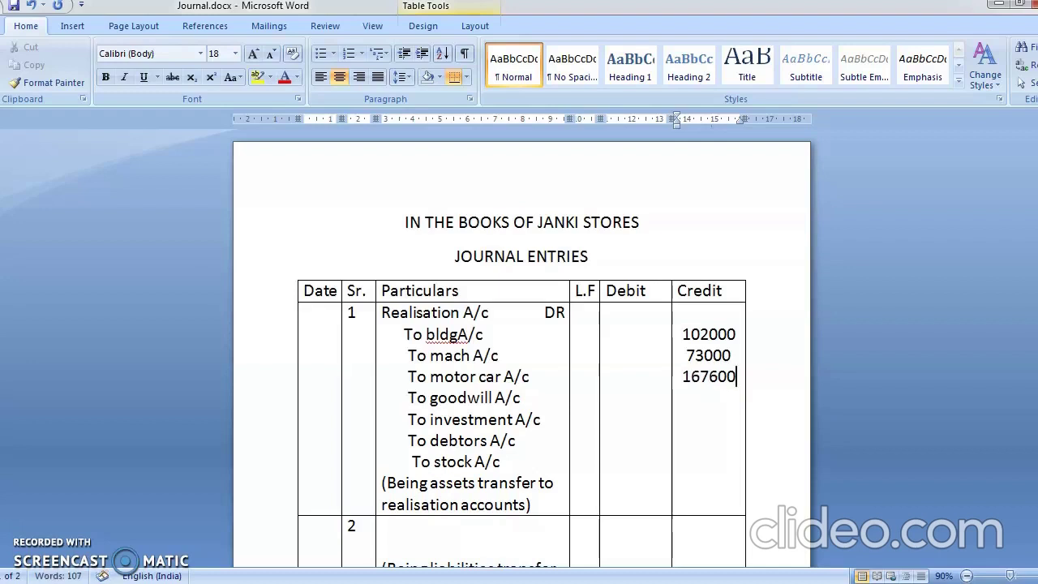
# Step: Enter the remaining credits of entry 1: goodwill 45600, investment 62400, debtors 30600 and stock 45000
pyautogui.press('Return')
pyautogui.write('45600')
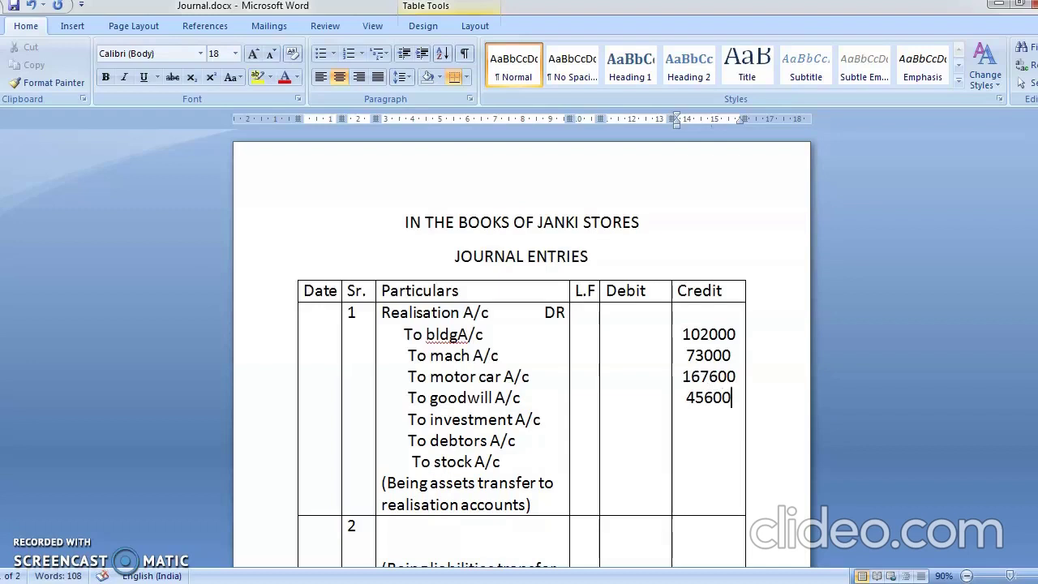
pyautogui.press('Return')
pyautogui.write('62400')
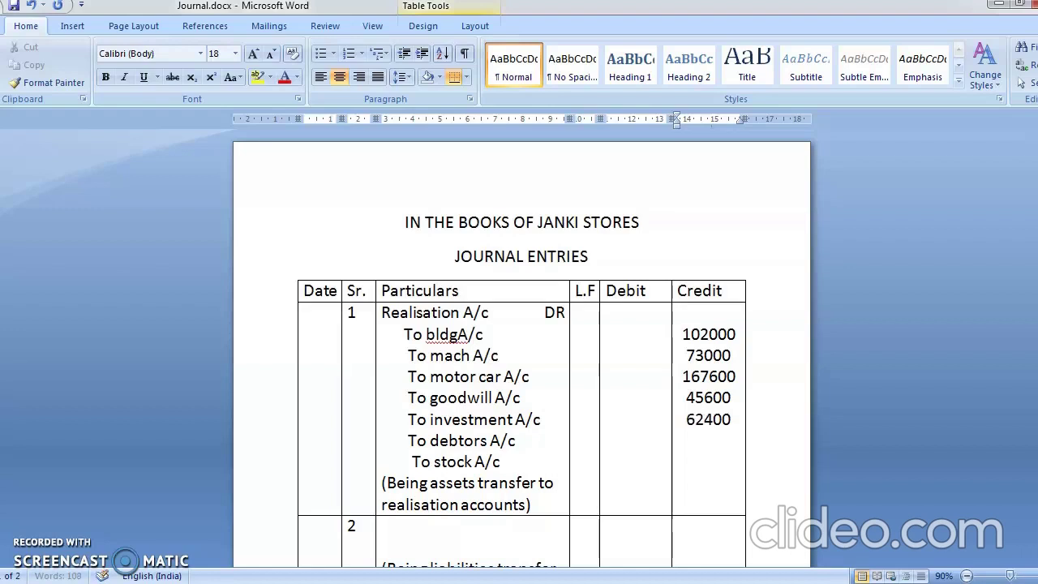
pyautogui.press('Return')
pyautogui.write('30600')
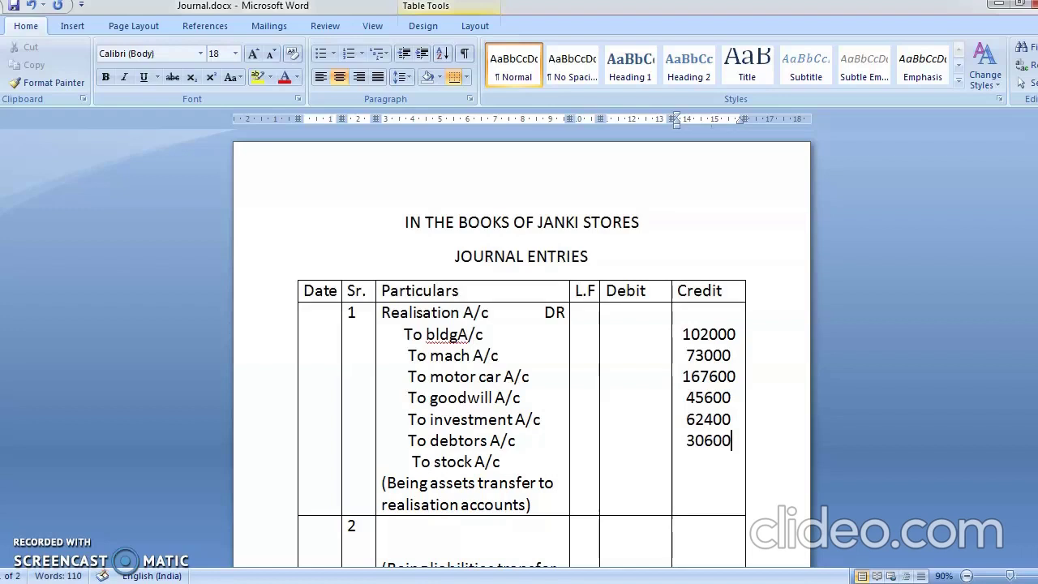
pyautogui.press('Return')
pyautogui.write('45000')
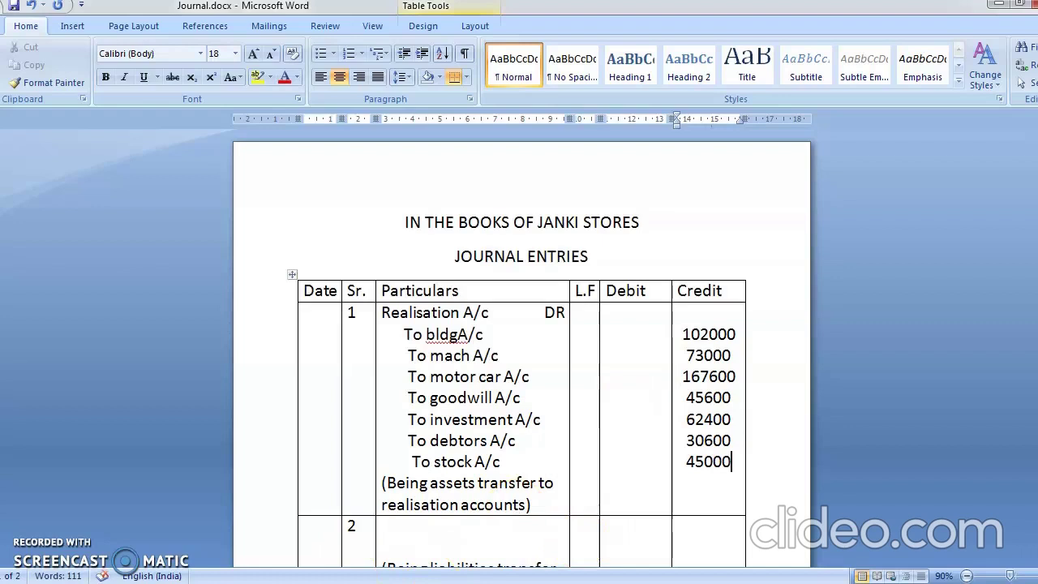
# Step: Open the Calculator and move its window clear of the journal's Debit and Credit columns
pyautogui.press('super')
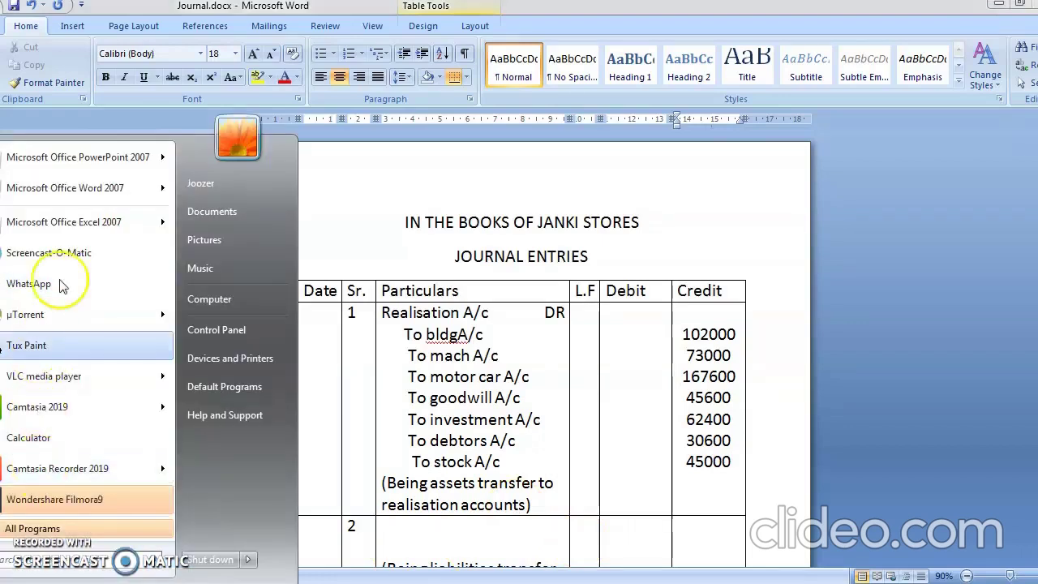
pyautogui.click(76, 441)
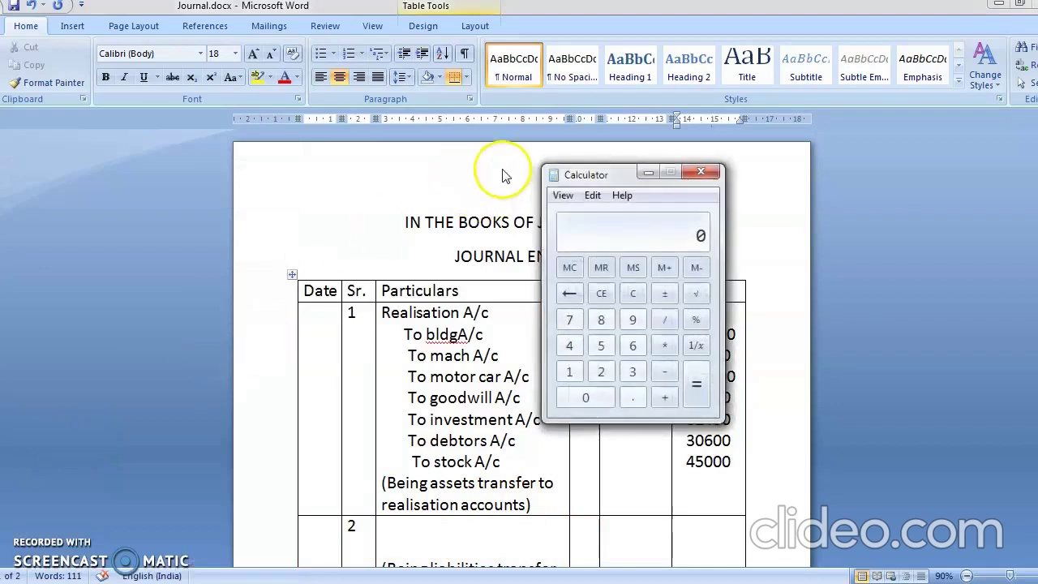
pyautogui.moveTo(603, 180); pyautogui.dragTo(310, 201)
# Step: Add up entry 1's credit amounts in the Calculator: 102000, 73000, 167600, 45600, 62400, 30600 and 45000
pyautogui.write('102000+7')
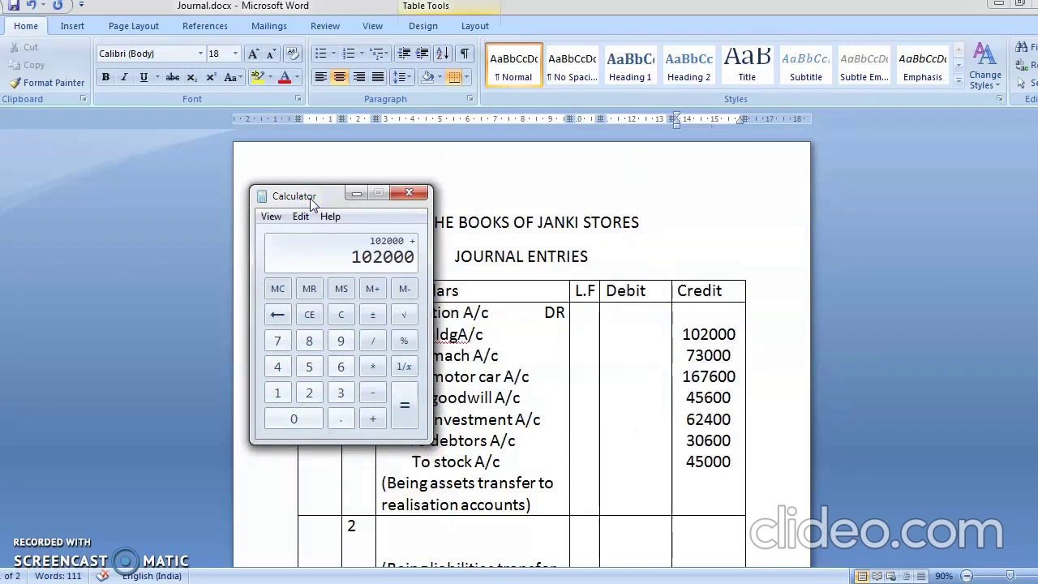
pyautogui.write('300')
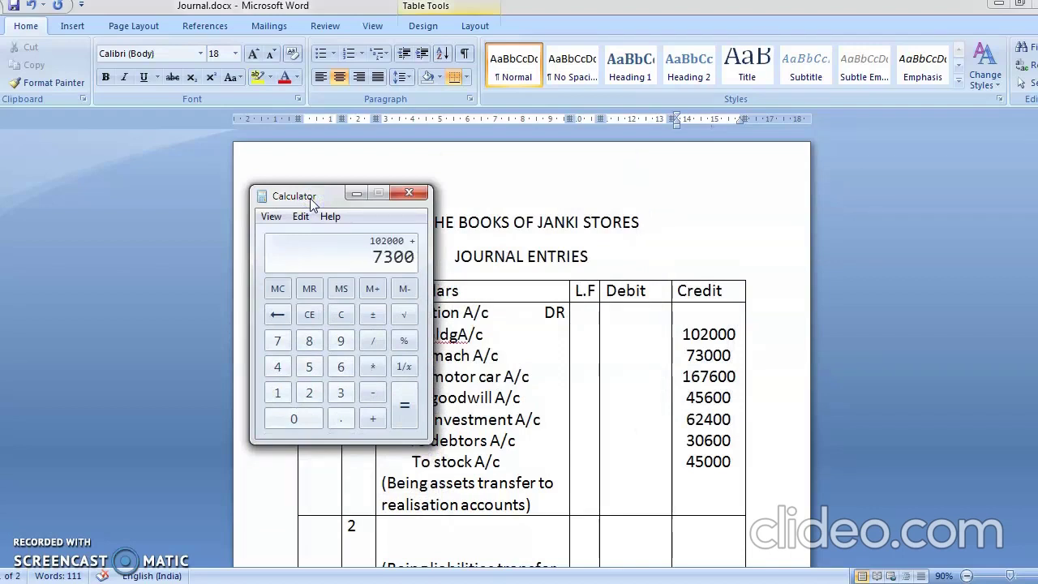
pyautogui.write('0+')
pyautogui.write('167600')
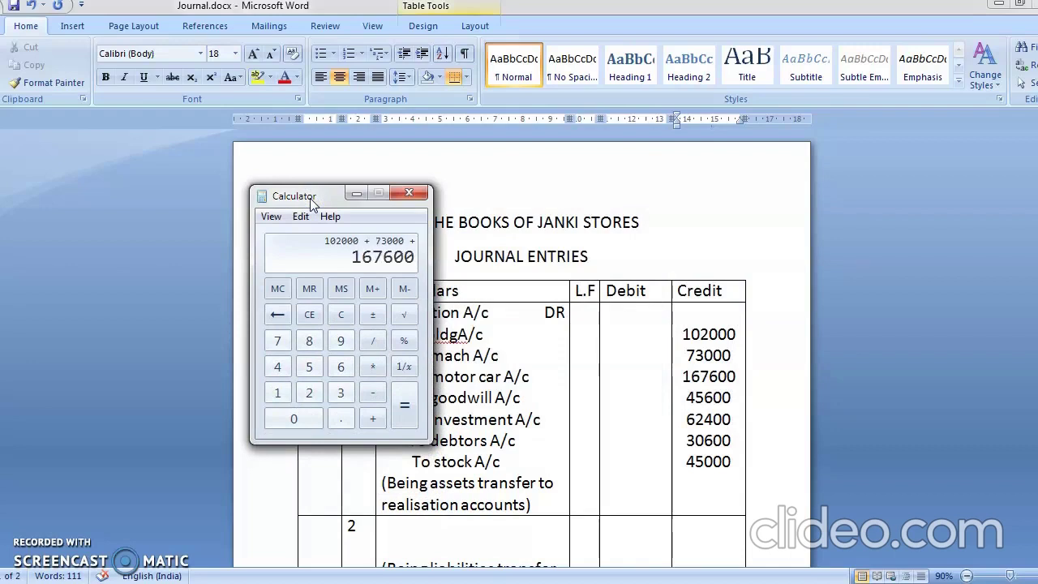
pyautogui.write('+')
pyautogui.write('4560')
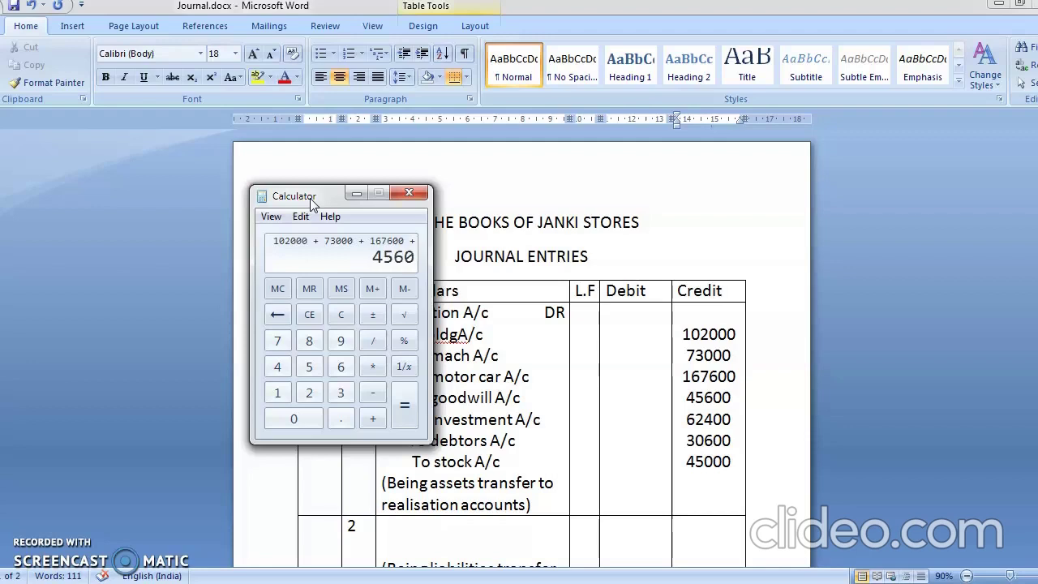
pyautogui.write('0+62400')
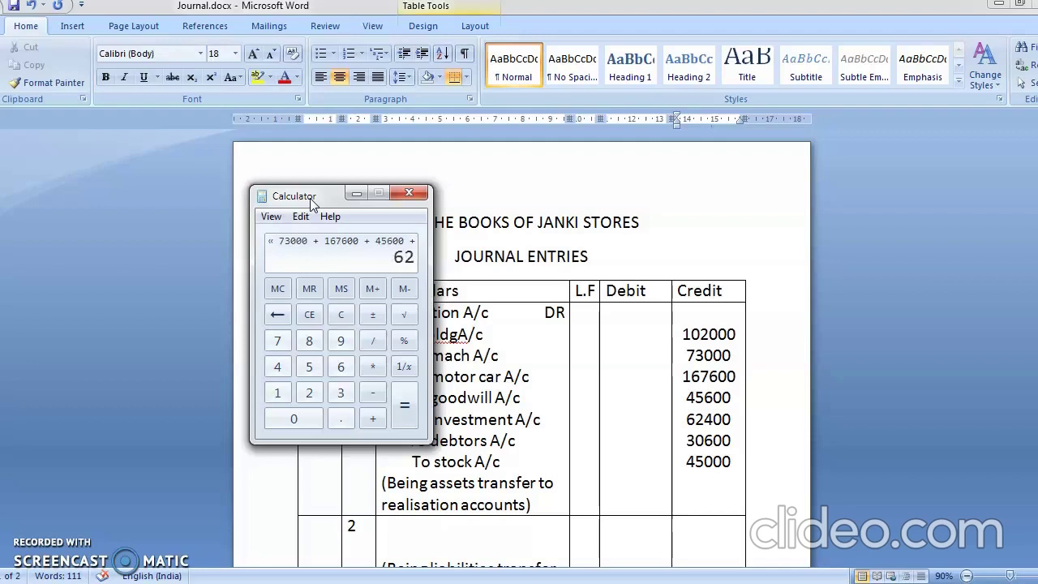
pyautogui.write('+3060')
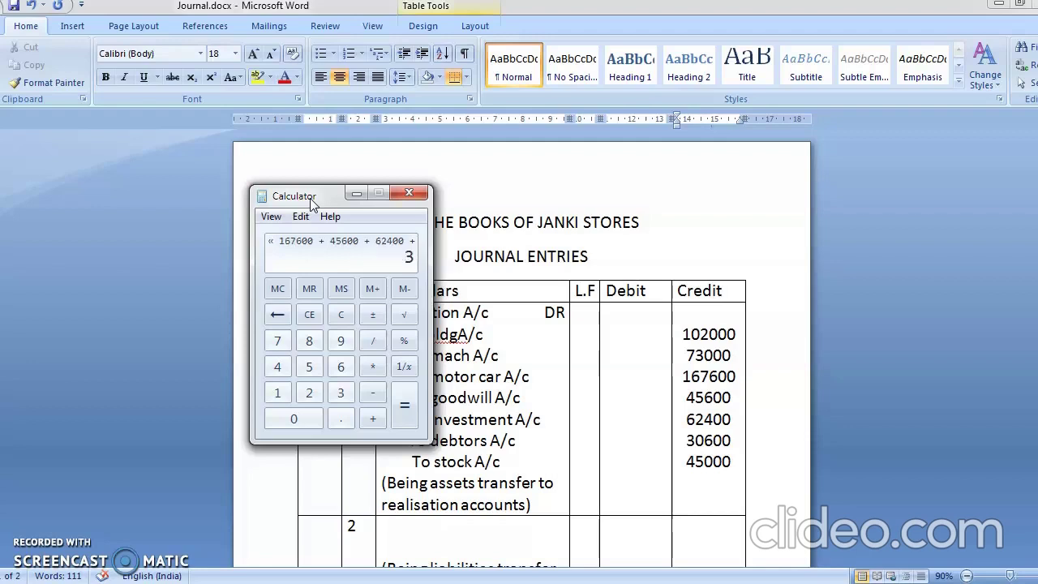
pyautogui.write('0')
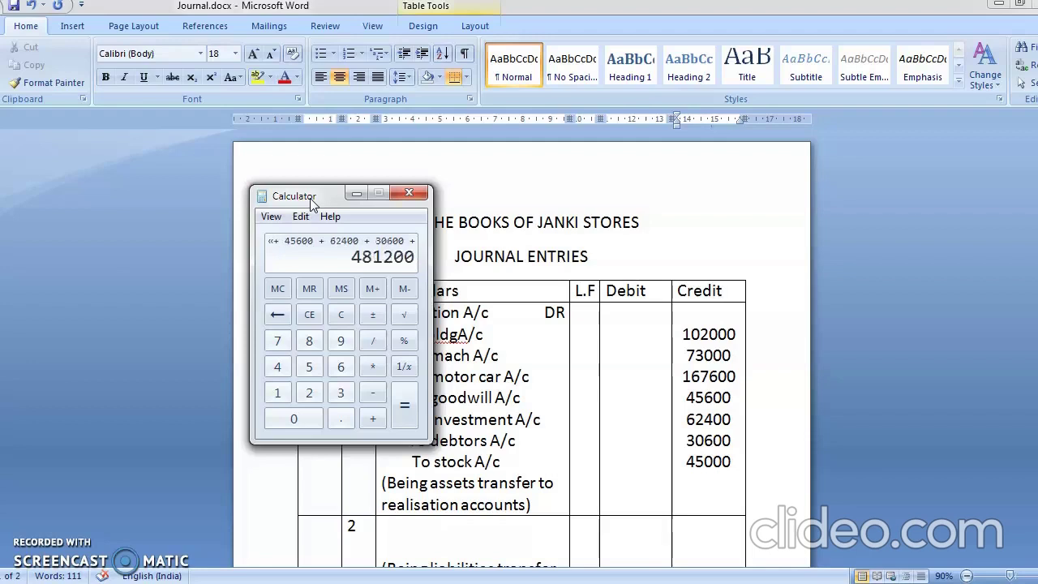
pyautogui.write('+45000')
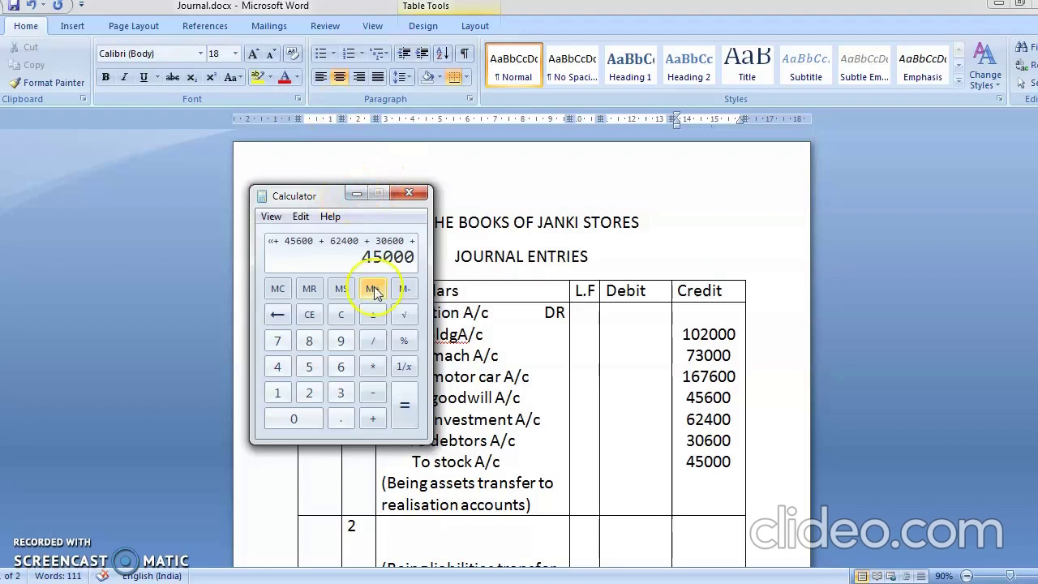
pyautogui.click(405, 410)
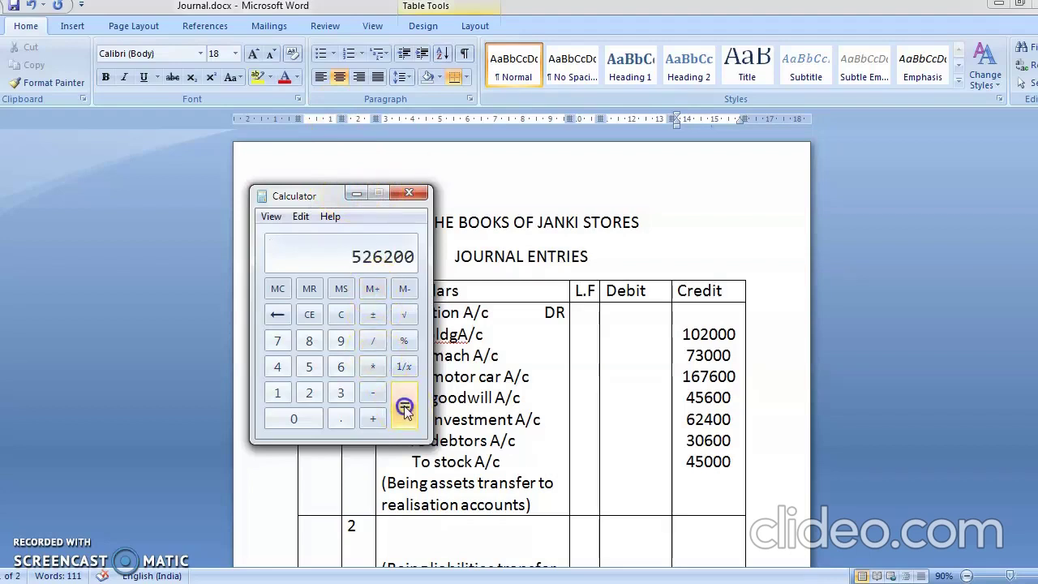
# Step: Enter 526200 as the debit amount on the Realisation A/c line of entry 1 in the journal
pyautogui.click(613, 316)
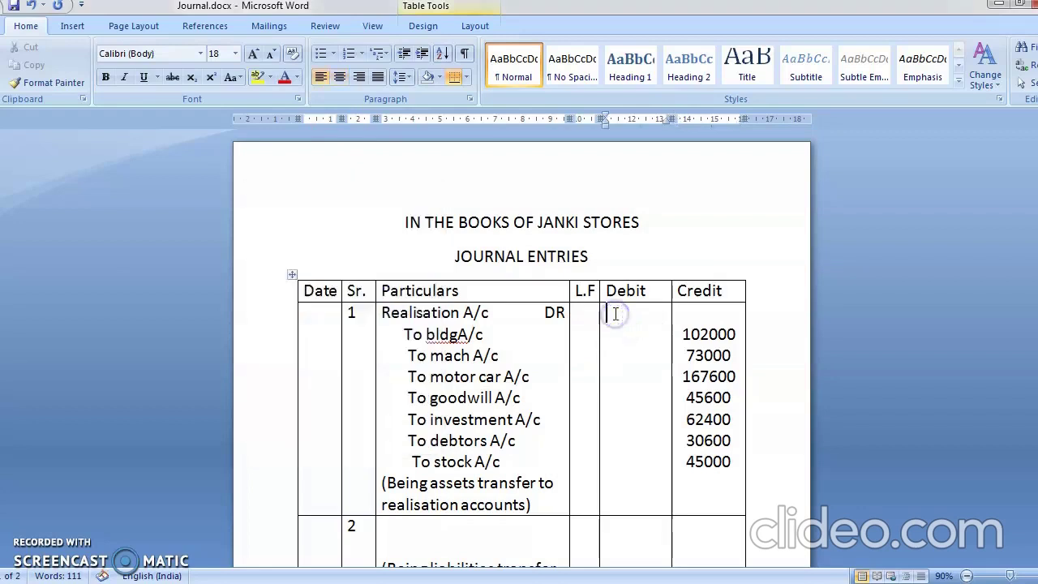
pyautogui.write('526200')
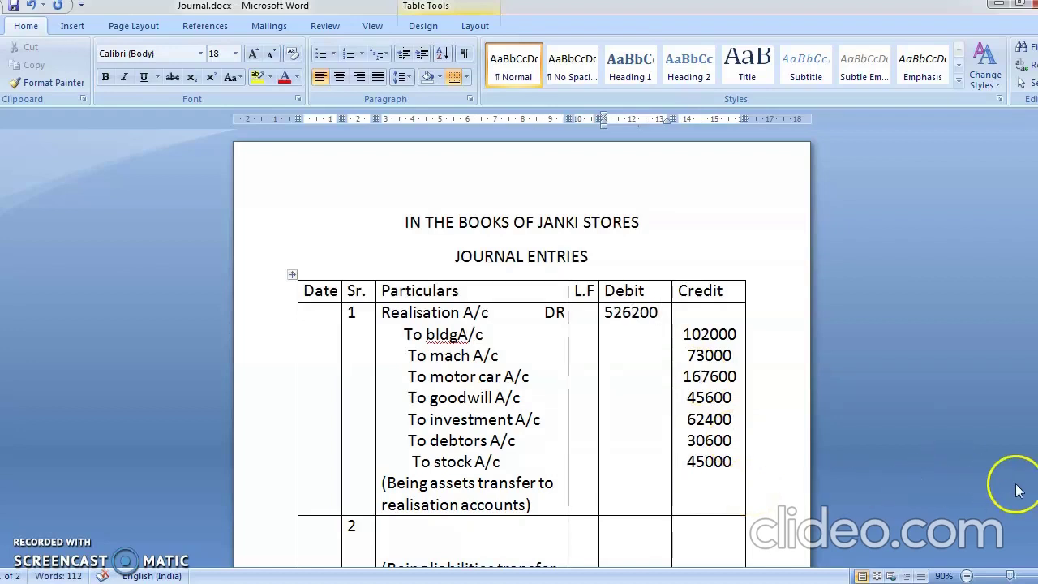
pyautogui.click(748, 308)
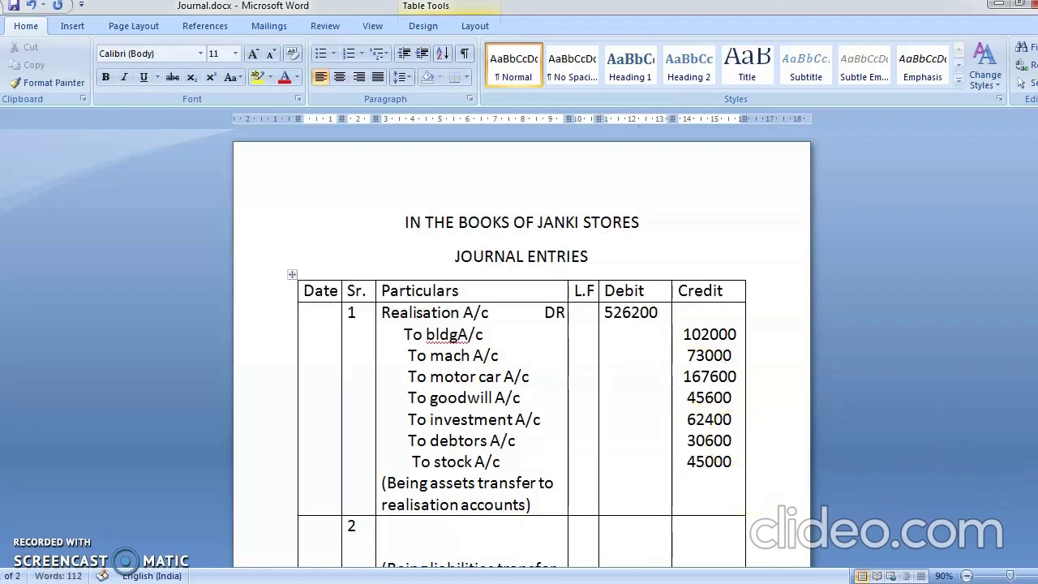
# Step: Place the cursor on the first line of entry 2's particulars, consult the balance sheet liabilities in question.docx and return to Journal.docx
pyautogui.scroll(-2, 521, 353)
pyautogui.scroll(-2, 747, 191)
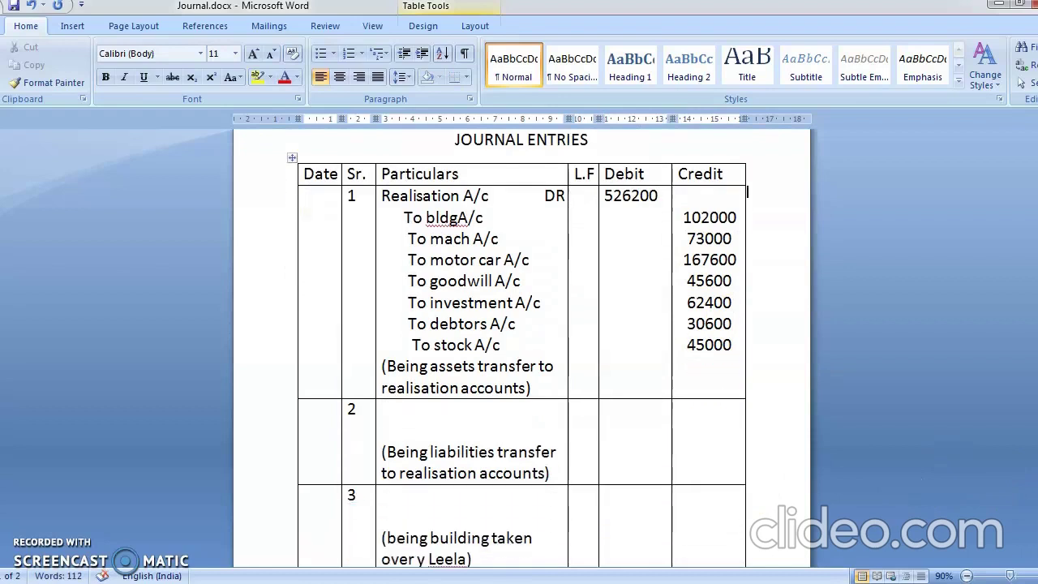
pyautogui.scroll(-3, 747, 192)
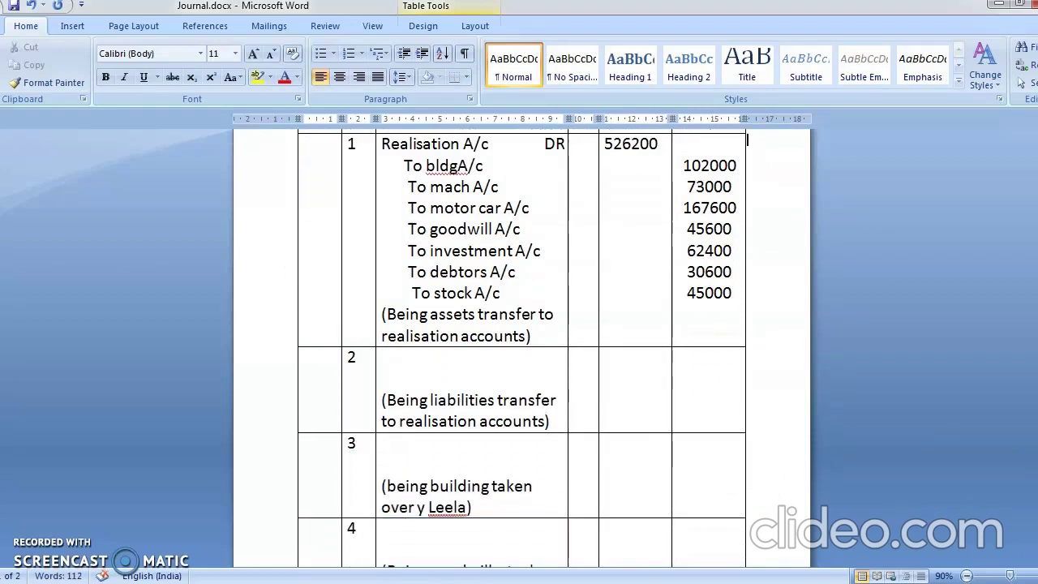
pyautogui.click(414, 347)
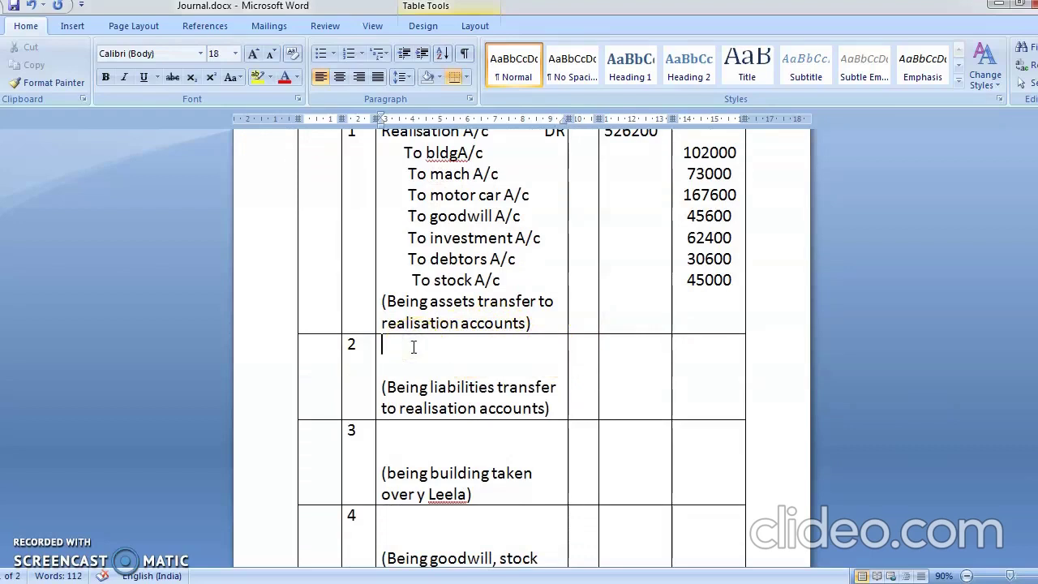
pyautogui.click(413, 347)
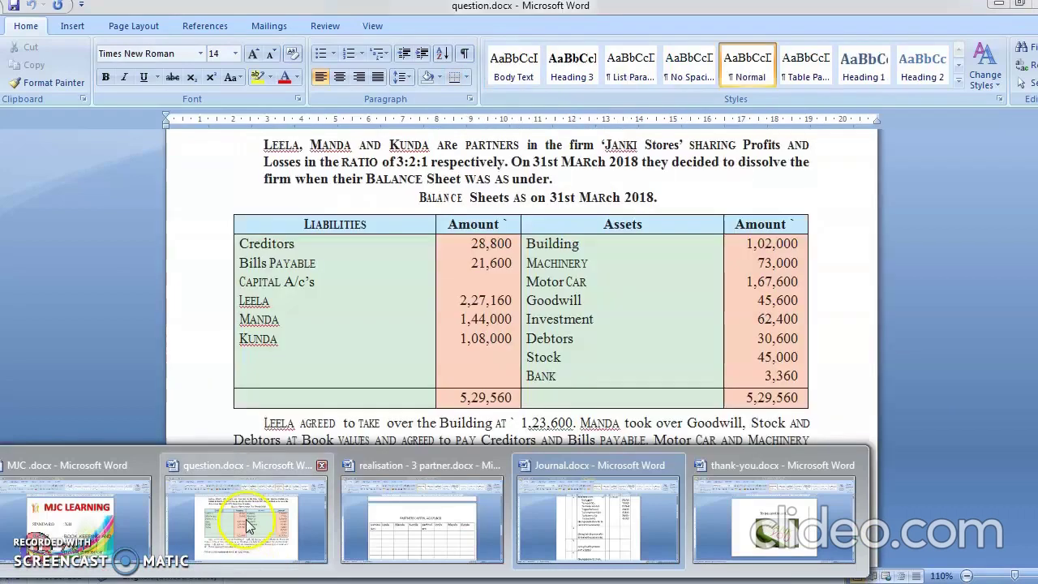
pyautogui.click(247, 523)
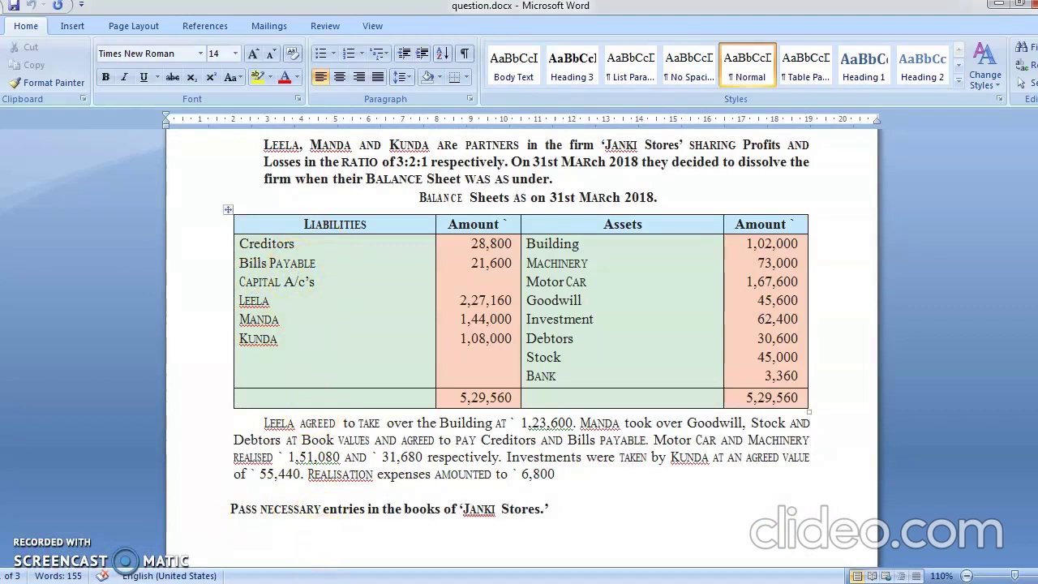
pyautogui.moveTo(471, 568)
pyautogui.click(578, 543)
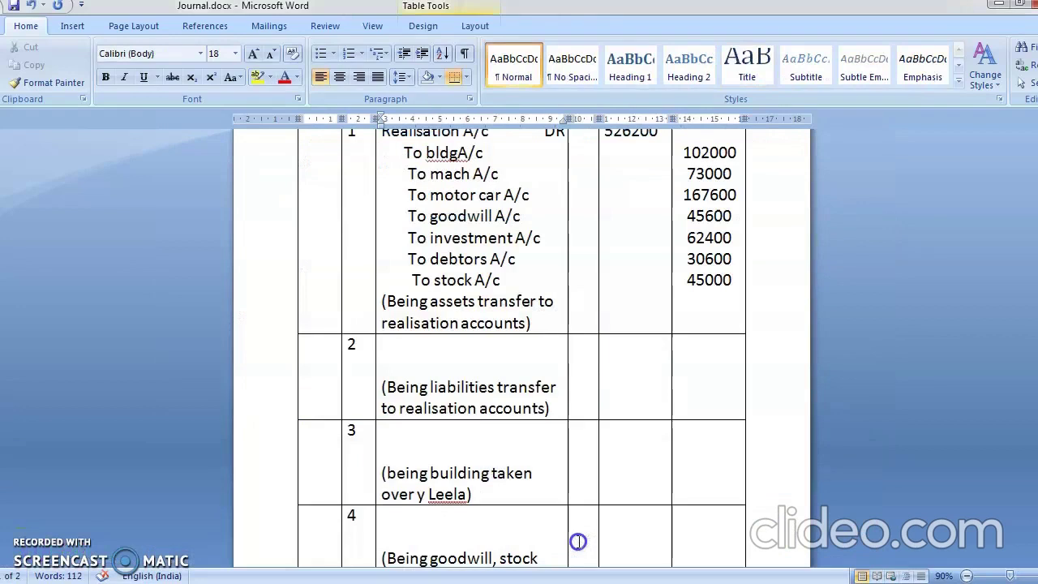
# Step: Write "Creditors a A/c" on the first line of entry 2's particulars
pyautogui.write('credot')
pyautogui.press('BackSpace')
pyautogui.press('BackSpace')
pyautogui.write('itors a')
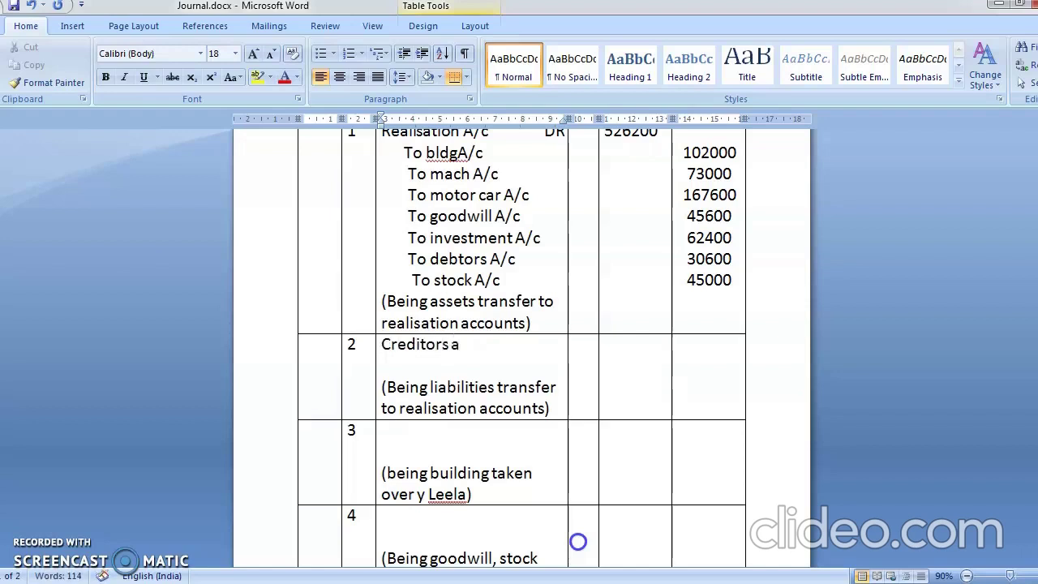
pyautogui.write('/c')
pyautogui.press('BackSpace')
pyautogui.press('BackSpace')
pyautogui.write('A/c')
# Step: Add the line "Bill Payable A/c" and the indented line "To Realisations A/c" below the creditors line in entry 2
pyautogui.press('Return')
pyautogui.write('b')
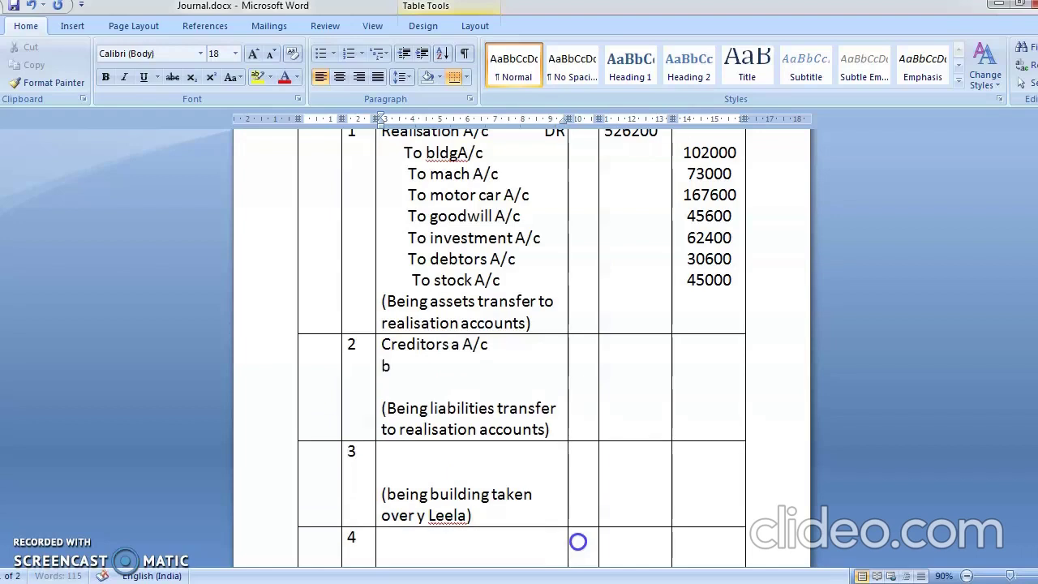
pyautogui.write('ill Payable')
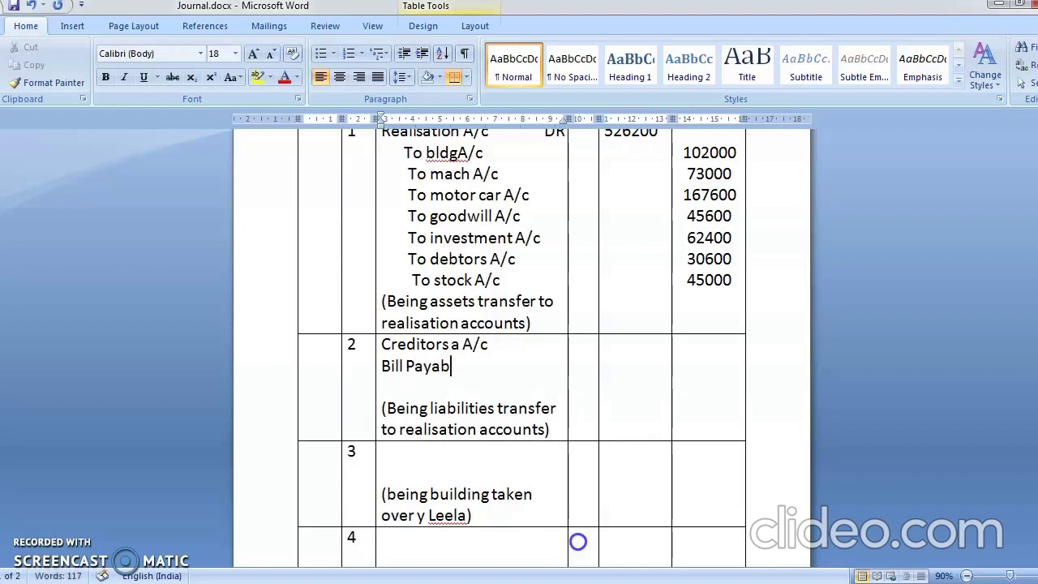
pyautogui.write(' A/c')
pyautogui.press('Return')
pyautogui.write('To ')
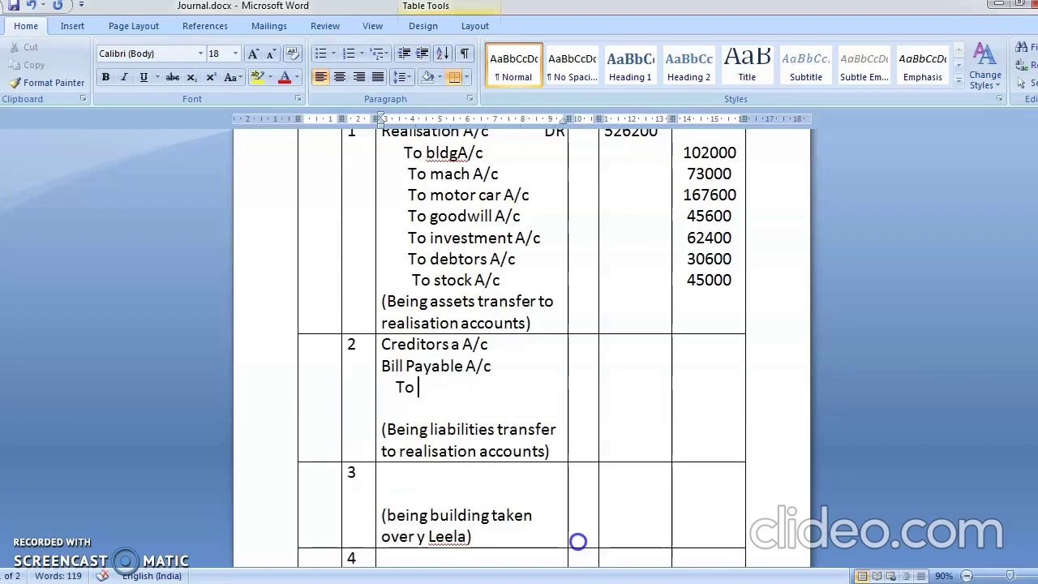
pyautogui.write('Realisation')
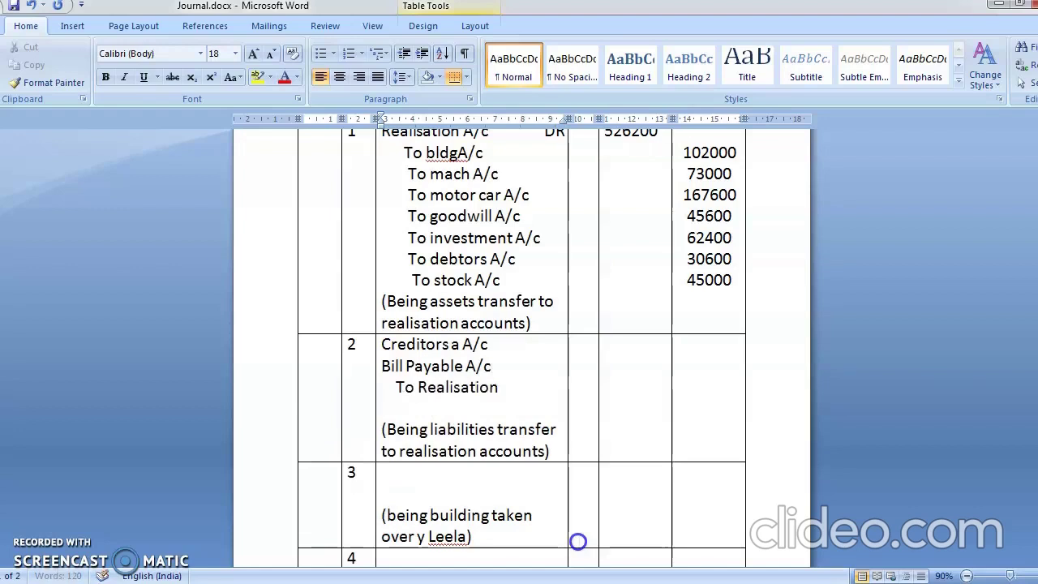
pyautogui.write('s A/c')
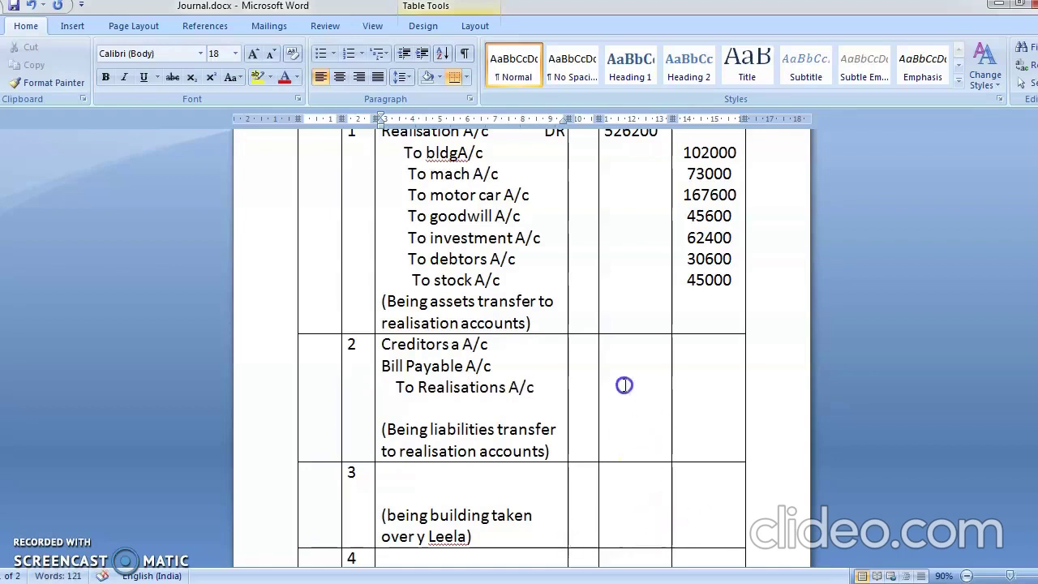
# Step: Enter the debit amounts of entry 2: 28800 for creditors and 21600 for Bill Payable A/c
pyautogui.click(627, 346)
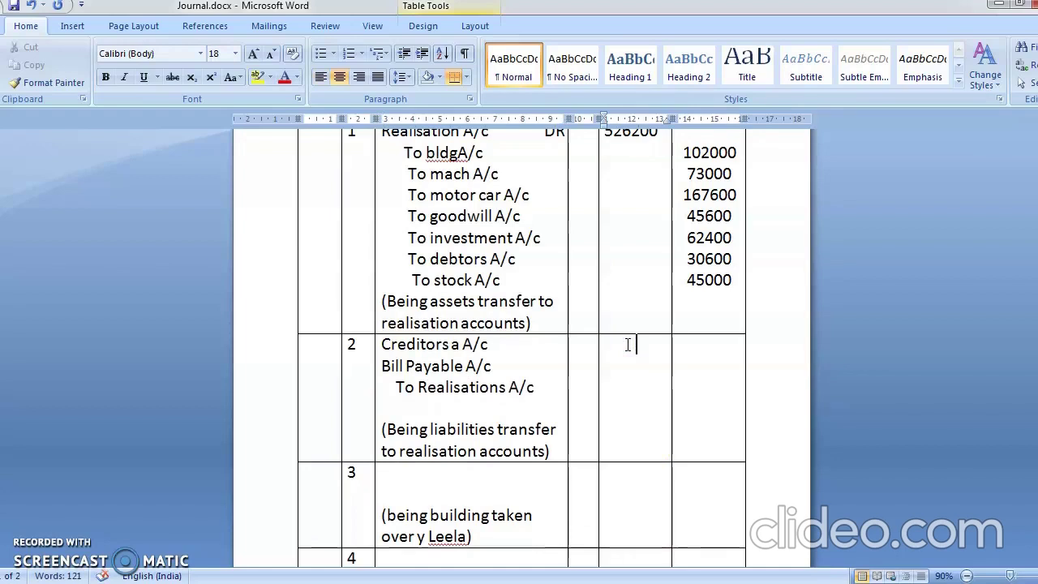
pyautogui.write('28800')
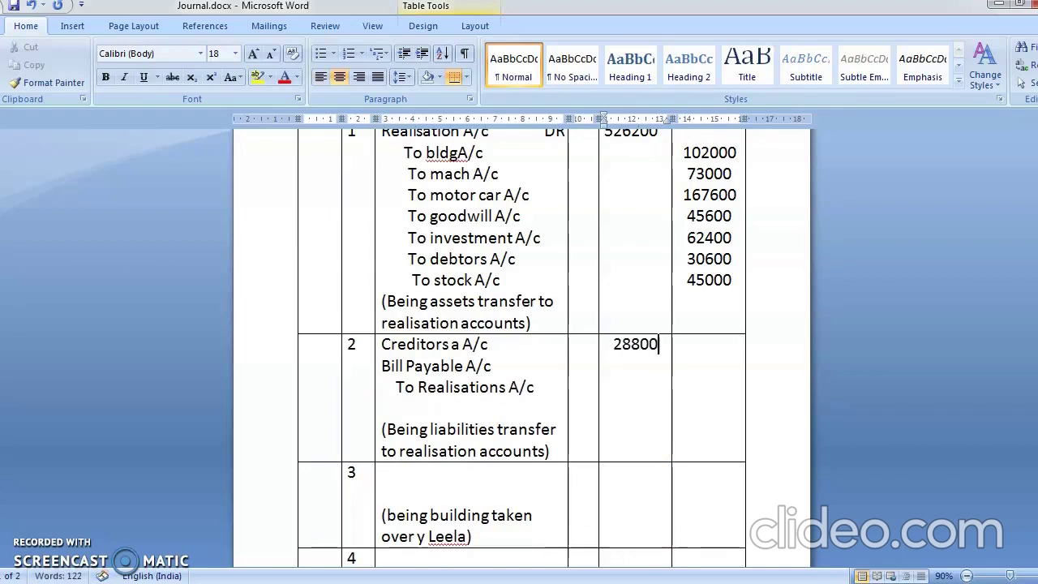
pyautogui.press('Return')
pyautogui.write('21600')
pyautogui.press('Return')
pyautogui.press('Tab')
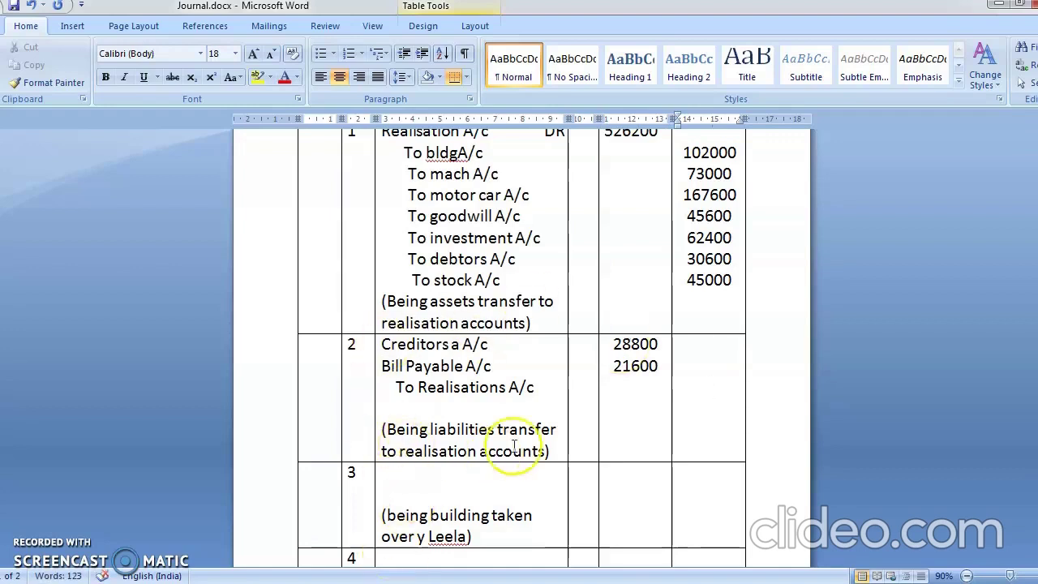
# Step: Add 28800 and 21600 in the Calculator and enter 50400 as the credit for To Realisations A/c in entry 2
pyautogui.hotkey('alt', 'Tab')
pyautogui.click(390, 406)
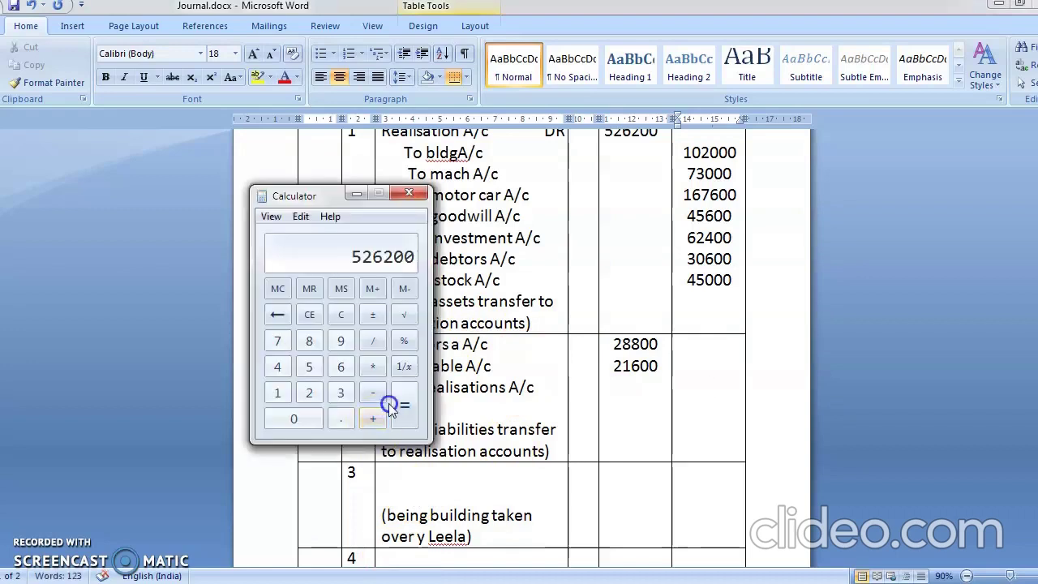
pyautogui.write('28800')
pyautogui.press('+')
pyautogui.write('21600')
pyautogui.click(401, 420)
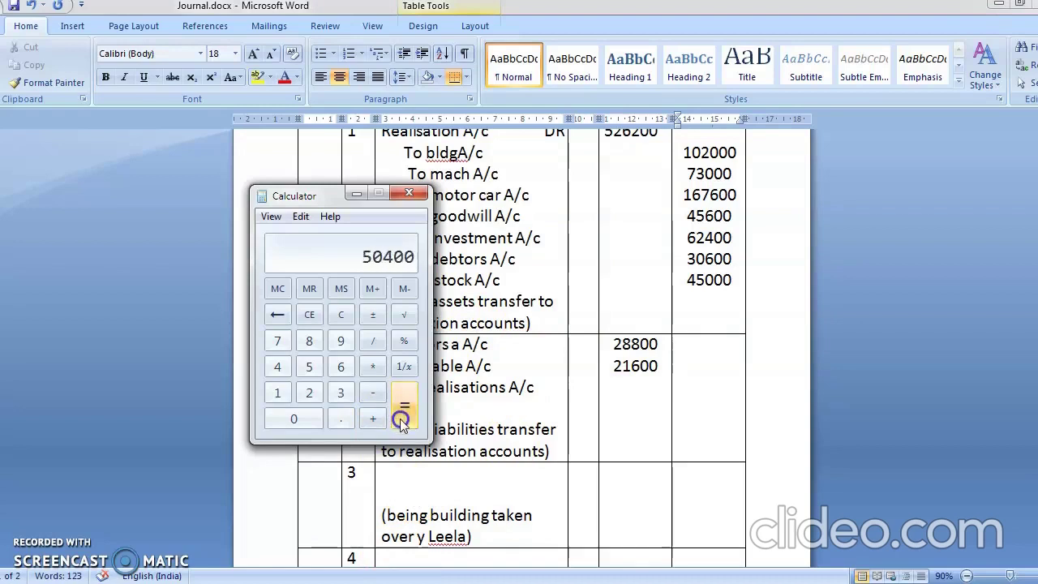
pyautogui.click(693, 384)
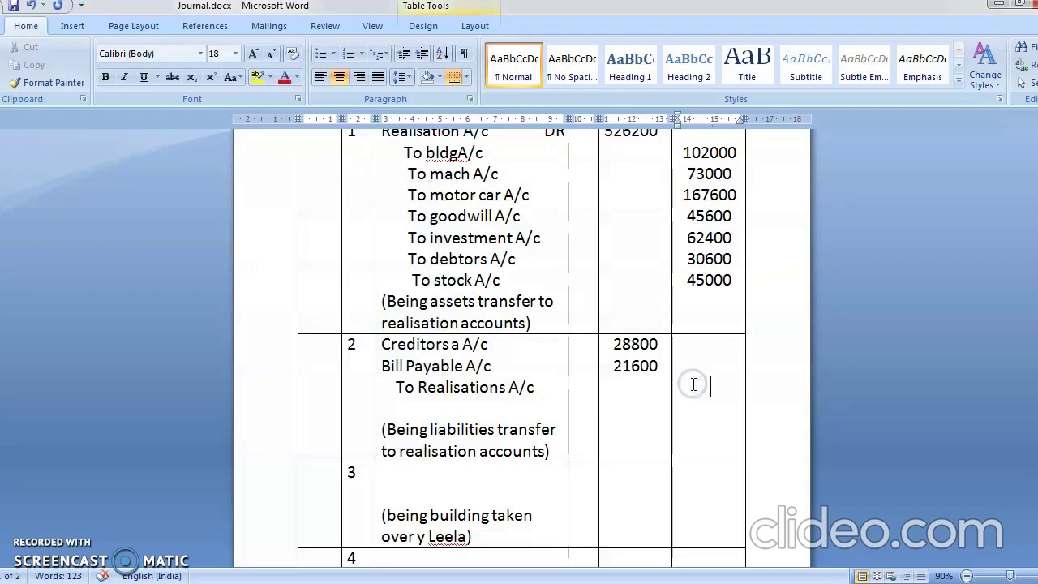
pyautogui.write('50400')
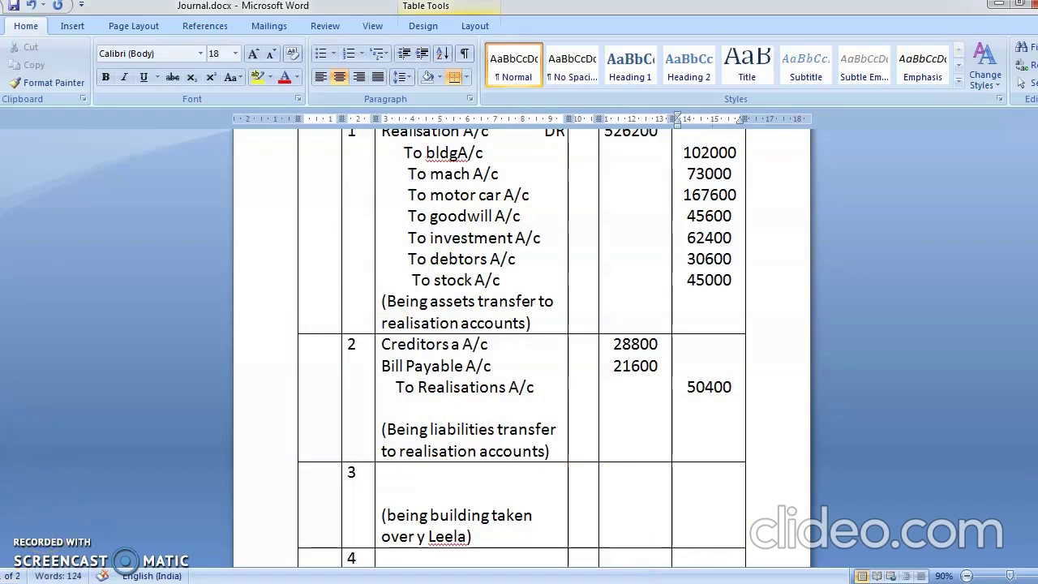
# Step: Put the Calculator away and check the building takeover terms in question.docx, returning to Journal.docx
pyautogui.hotkey('alt', 'Tab')
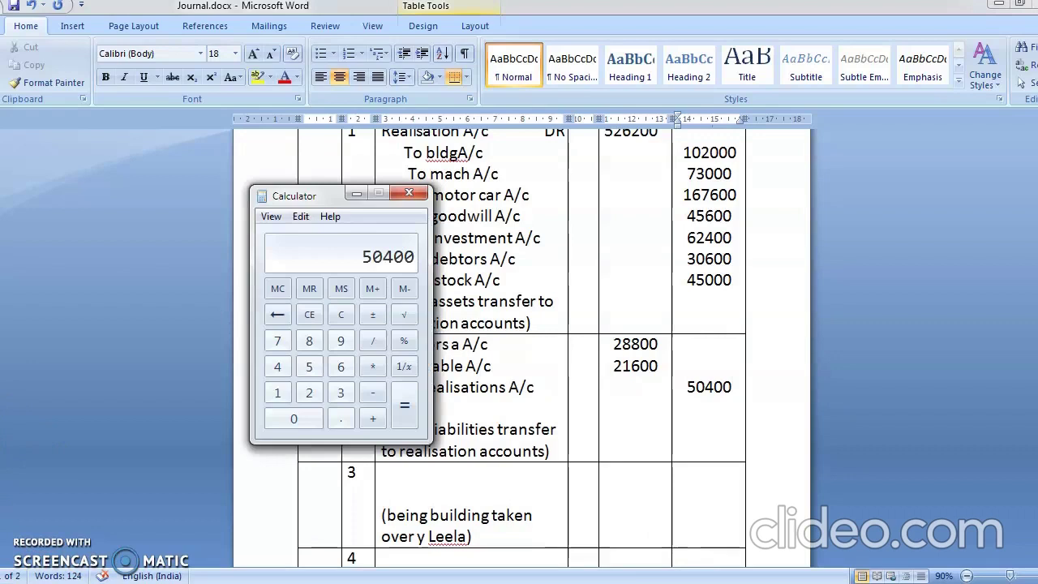
pyautogui.moveTo(434, 580)
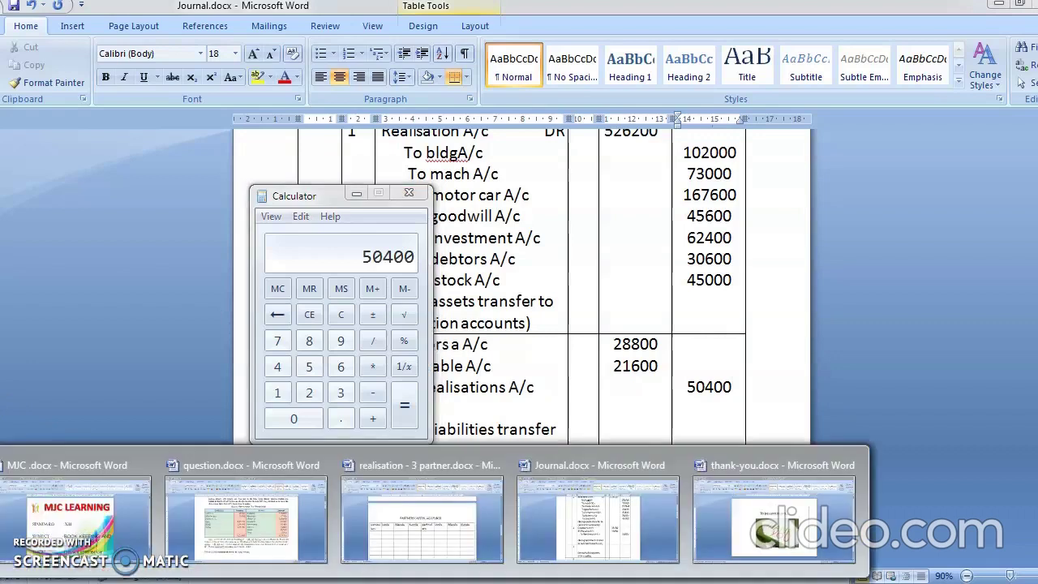
pyautogui.click(356, 193)
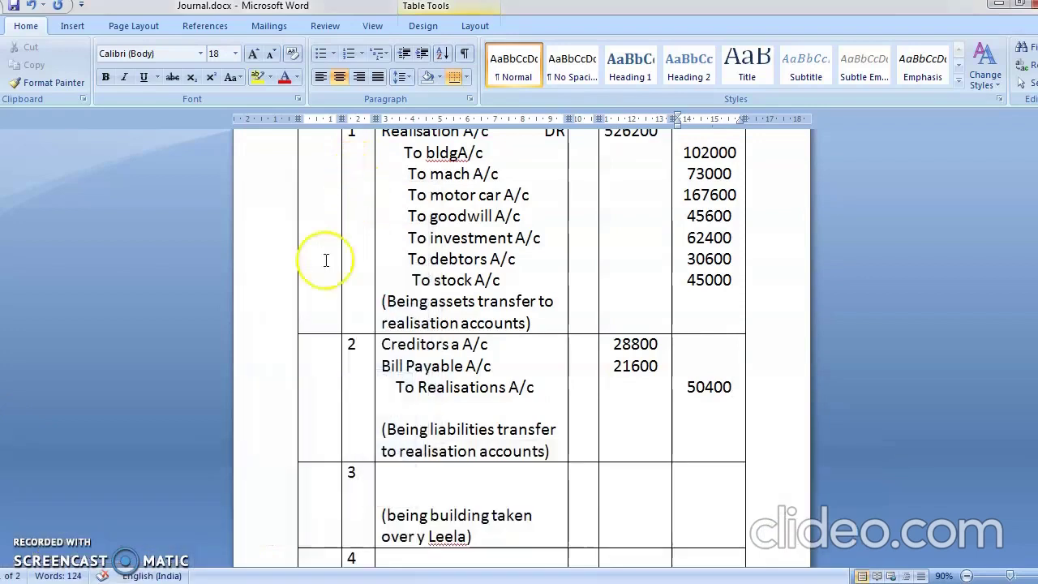
pyautogui.moveTo(292, 580)
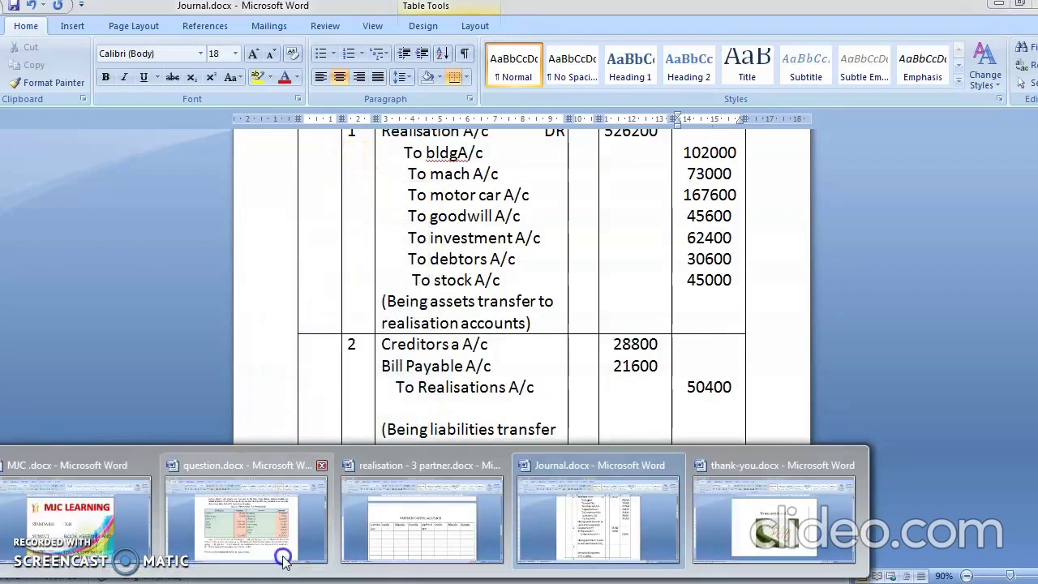
pyautogui.moveTo(280, 550)
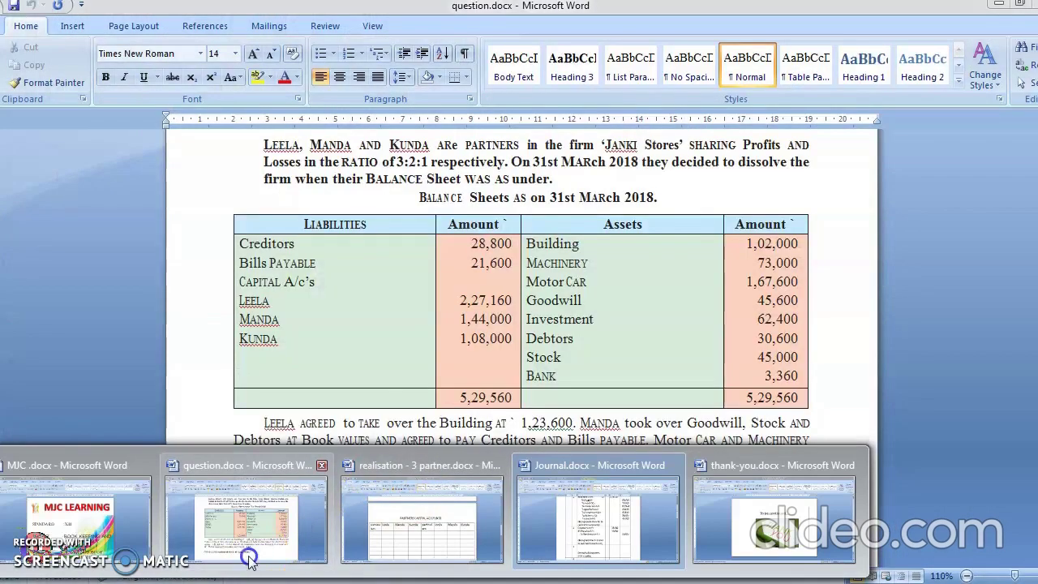
pyautogui.click(246, 566)
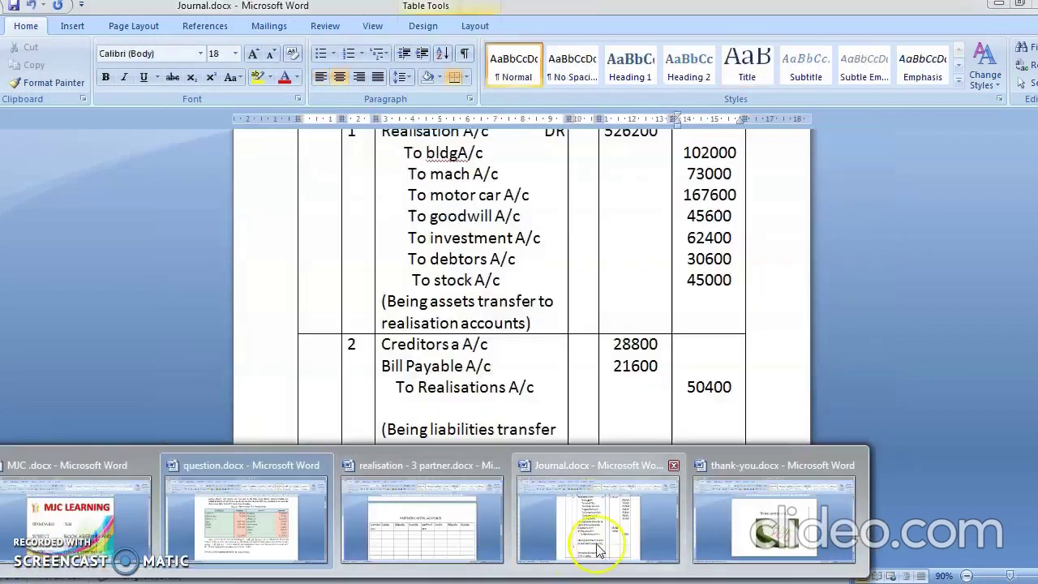
pyautogui.click(597, 552)
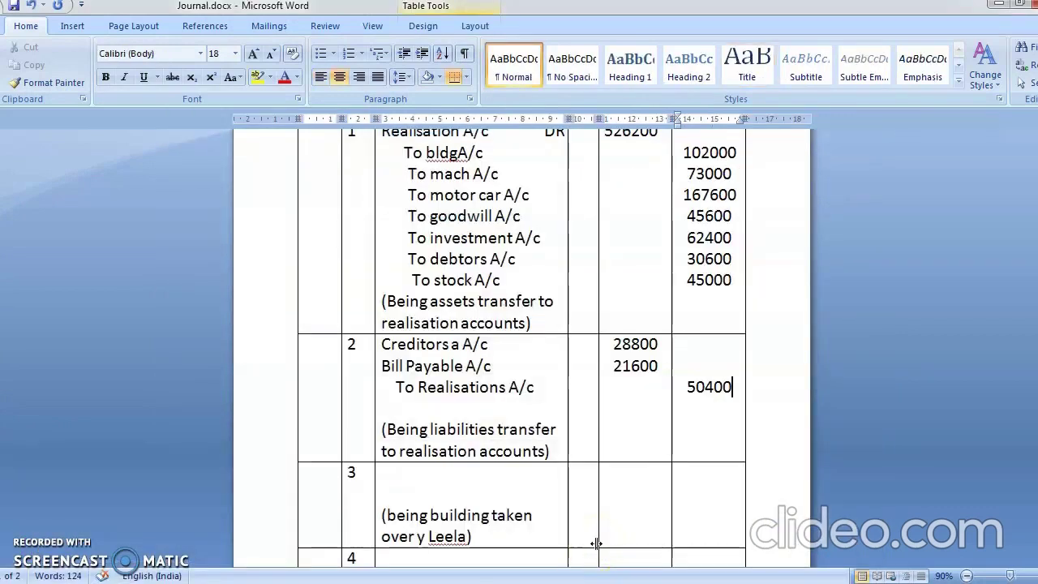
# Step: Write entry 3's debit line: the name of the partner taking over the building, followed by "Cap A/c" and a spaced "Dr"
pyautogui.click(437, 483)
pyautogui.press('BackSpace')
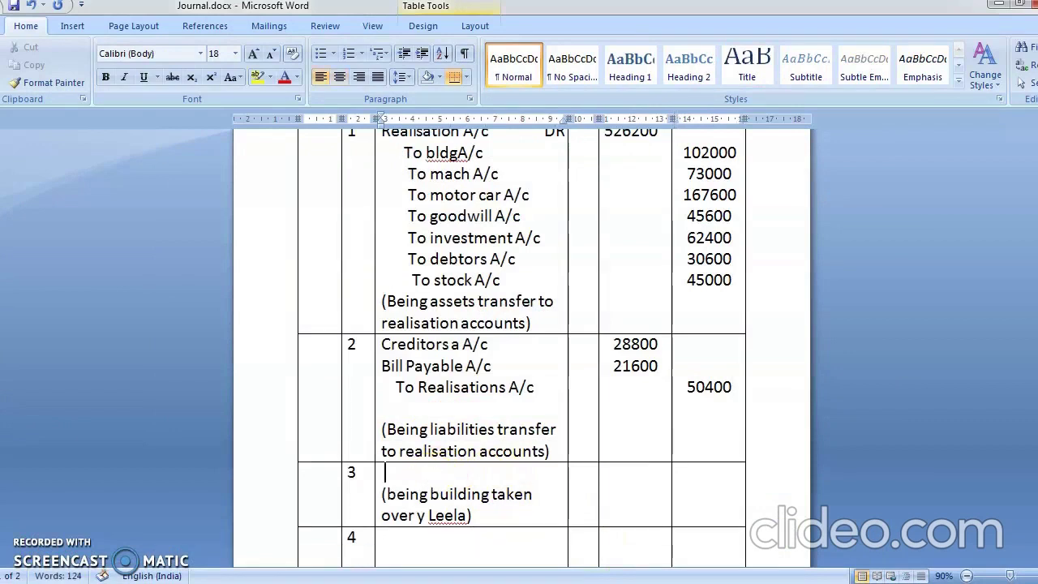
pyautogui.write('leela C')
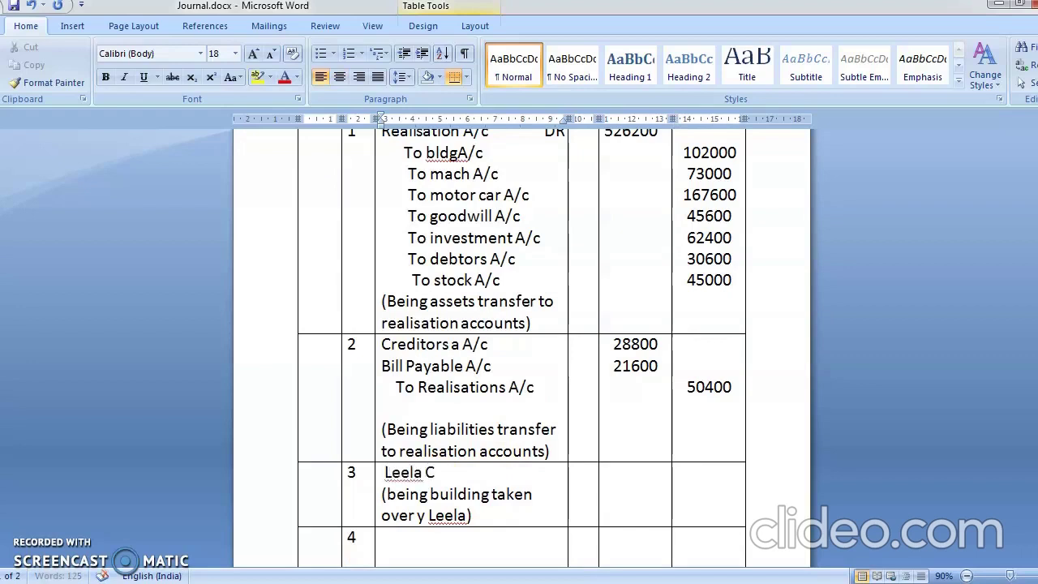
pyautogui.write('ap A/c')
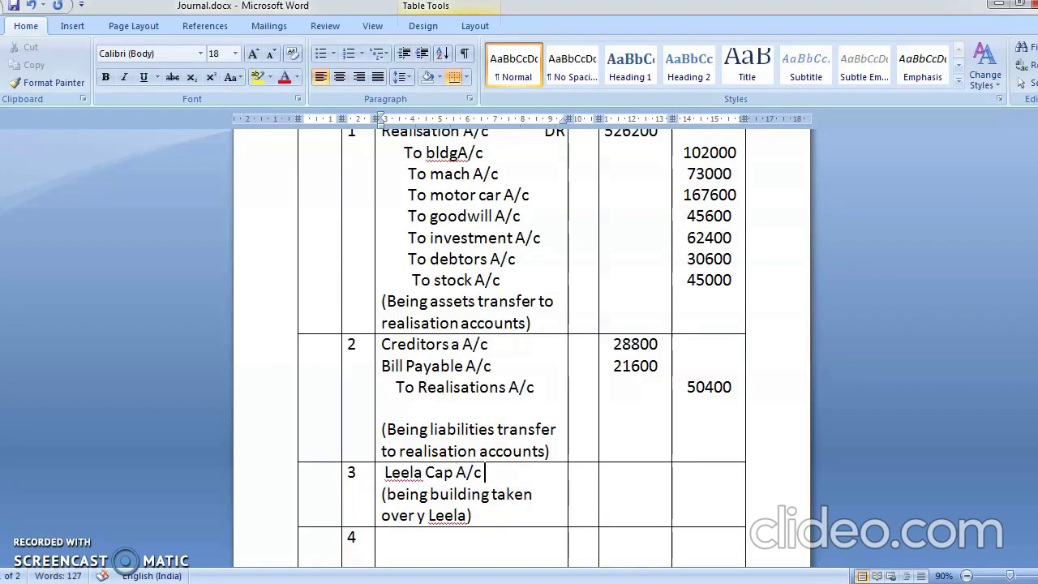
pyautogui.write(' =')
pyautogui.press('BackSpace')
pyautogui.write('d')
pyautogui.press('BackSpace')
pyautogui.write('Dr')
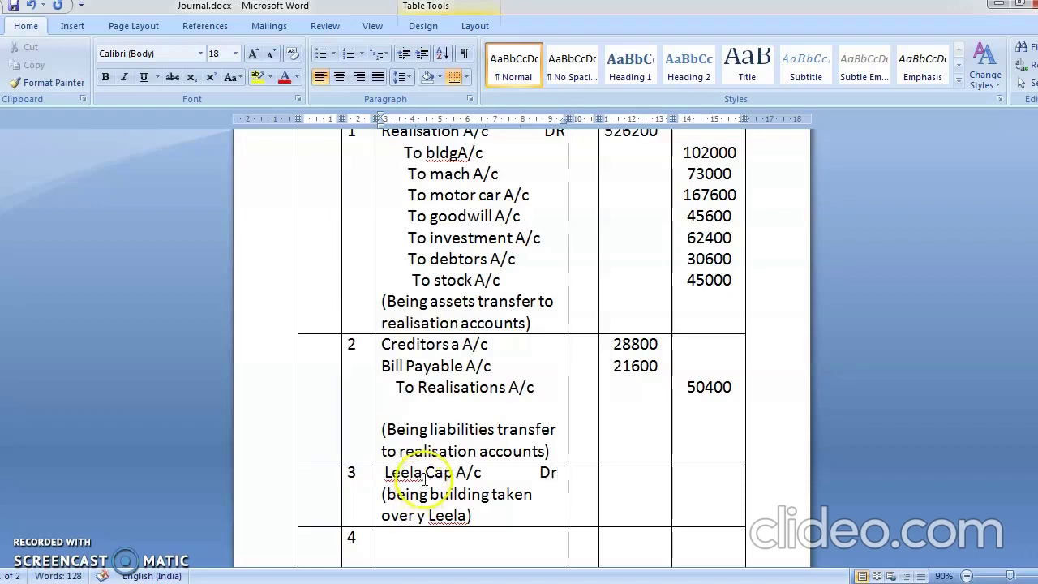
# Step: Add the indented line "To Realisations A/c" below the capital account line in entry 3
pyautogui.press('Return')
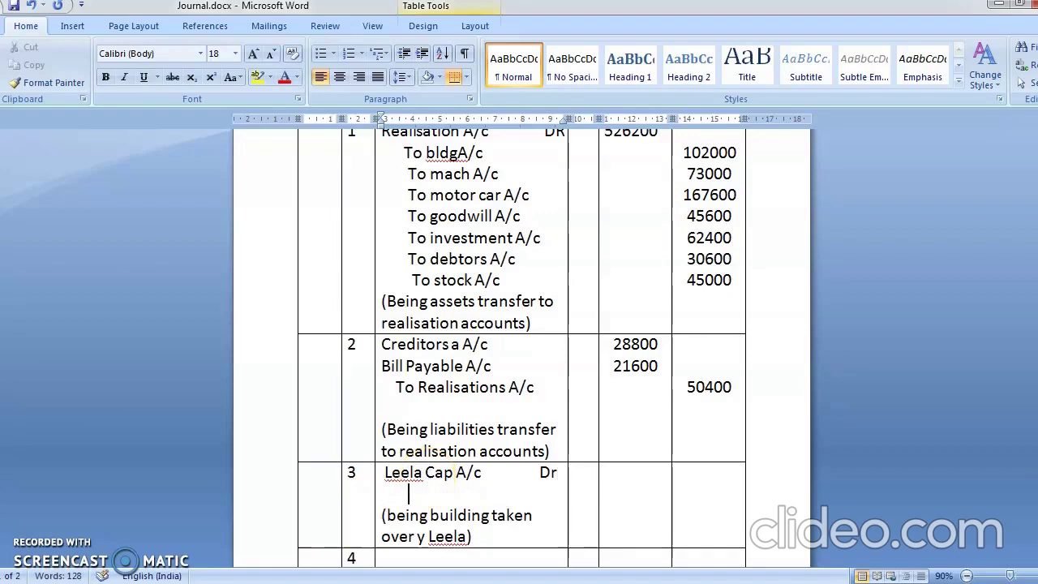
pyautogui.write('re')
pyautogui.press('BackSpace')
pyautogui.press('BackSpace')
pyautogui.write('To')
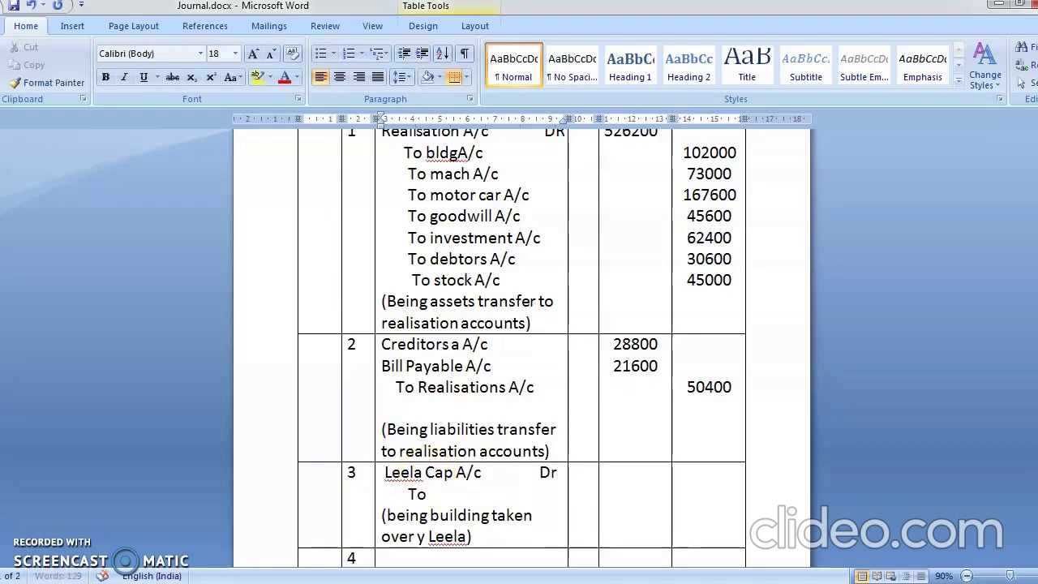
pyautogui.write(' Realisa')
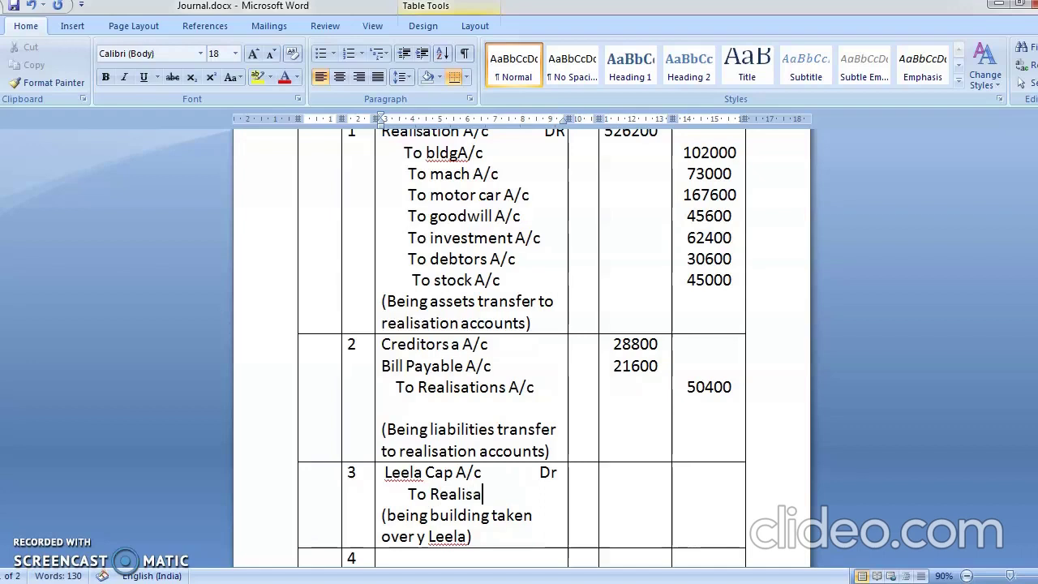
pyautogui.write('a')
pyautogui.press('BackSpace')
pyautogui.write('tions A/c')
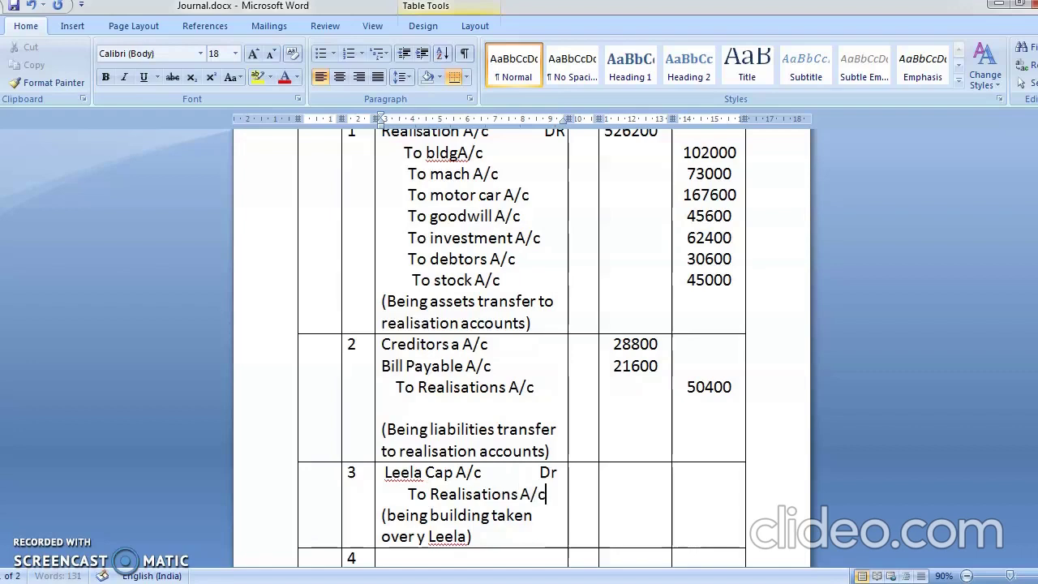
# Step: Enter 123600 as the debit of the capital account and 123600 as the credit for To Realisations A/c in entry 3
pyautogui.click(624, 472)
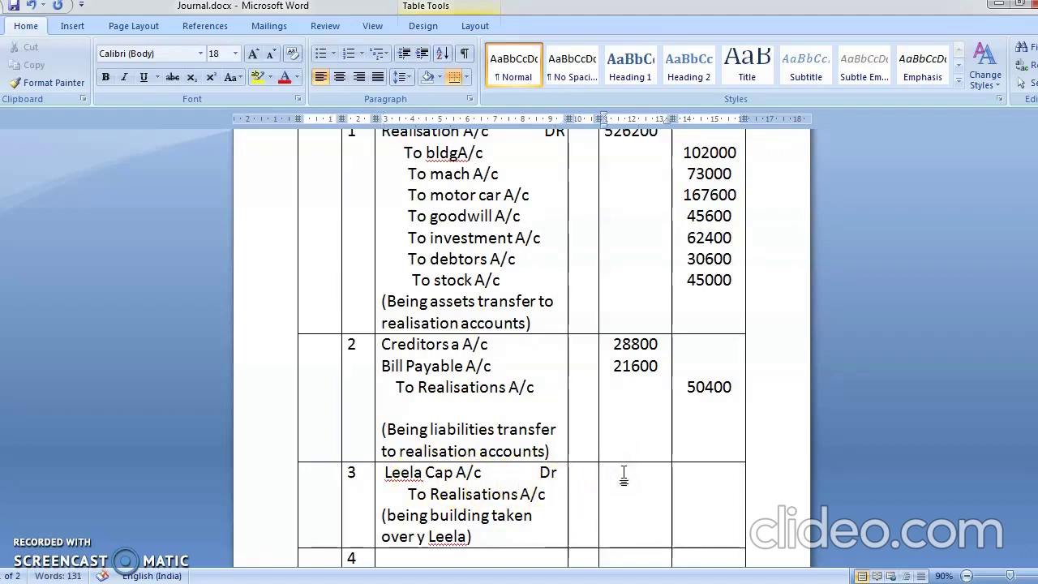
pyautogui.write('123600')
pyautogui.press('Return')
pyautogui.write('123600')
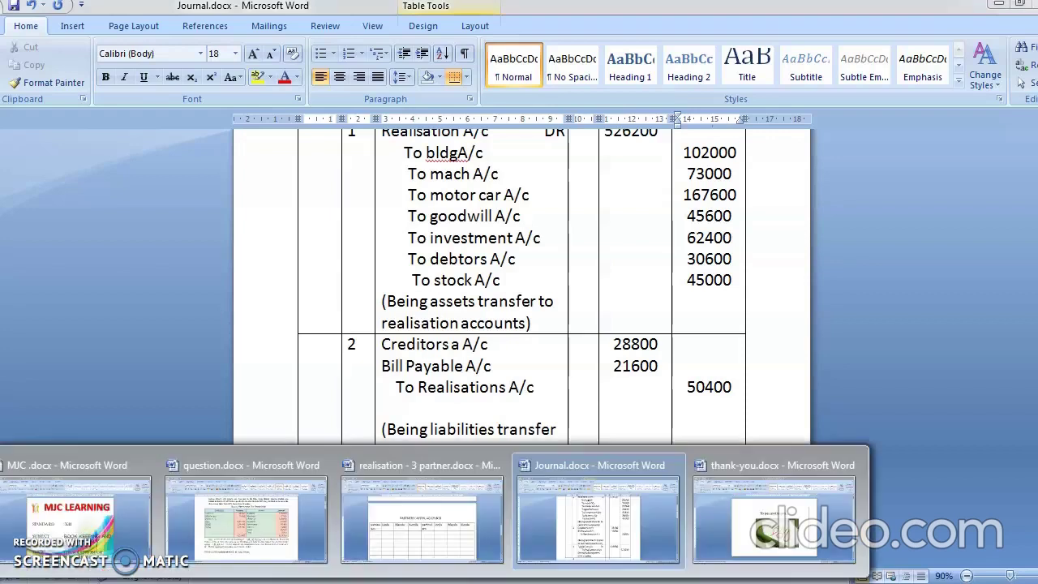
# Step: Look up goodwill, stock and debtors in question.docx and add 45600, 45000 and 30600 in the Calculator
pyautogui.click(260, 520)
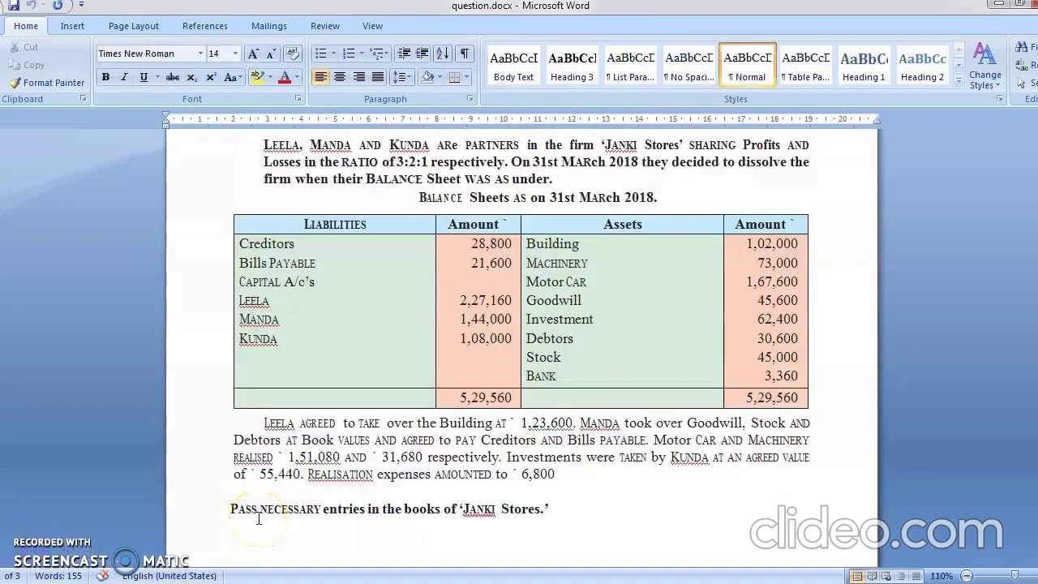
pyautogui.click(621, 440)
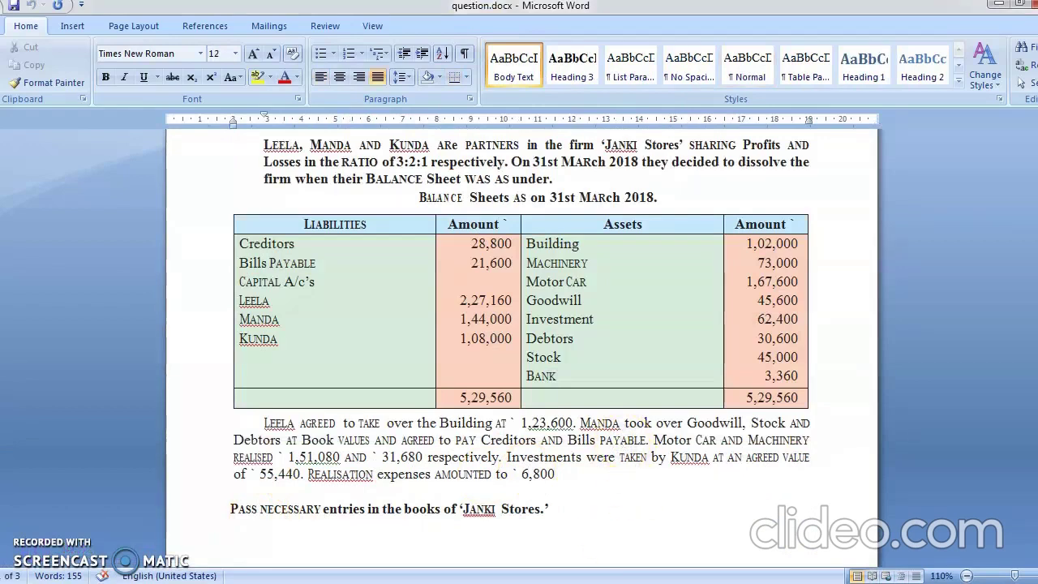
pyautogui.hotkey('alt', 'Tab')
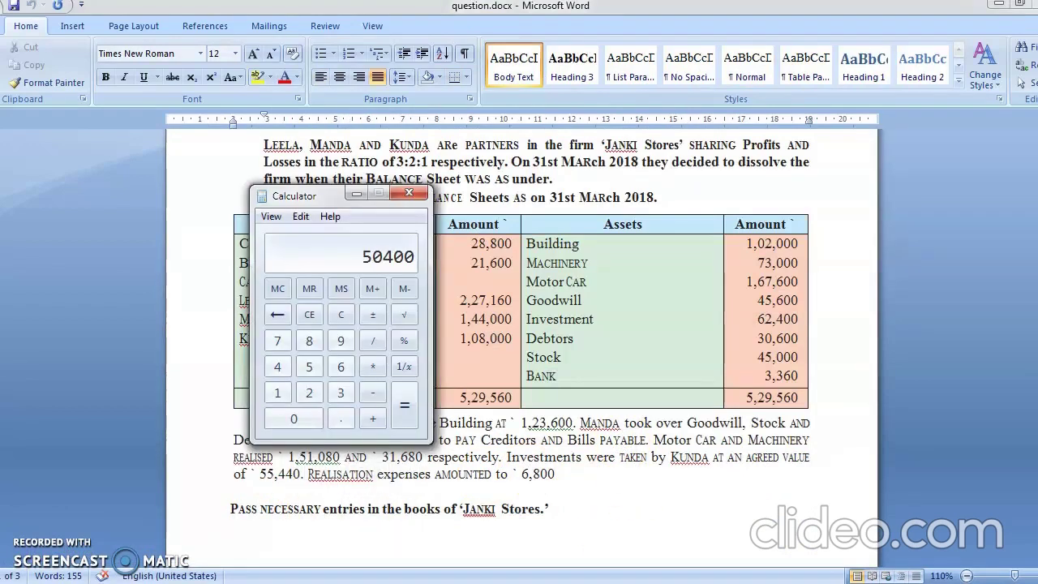
pyautogui.hotkey('alt', 'Tab')
pyautogui.click(754, 304)
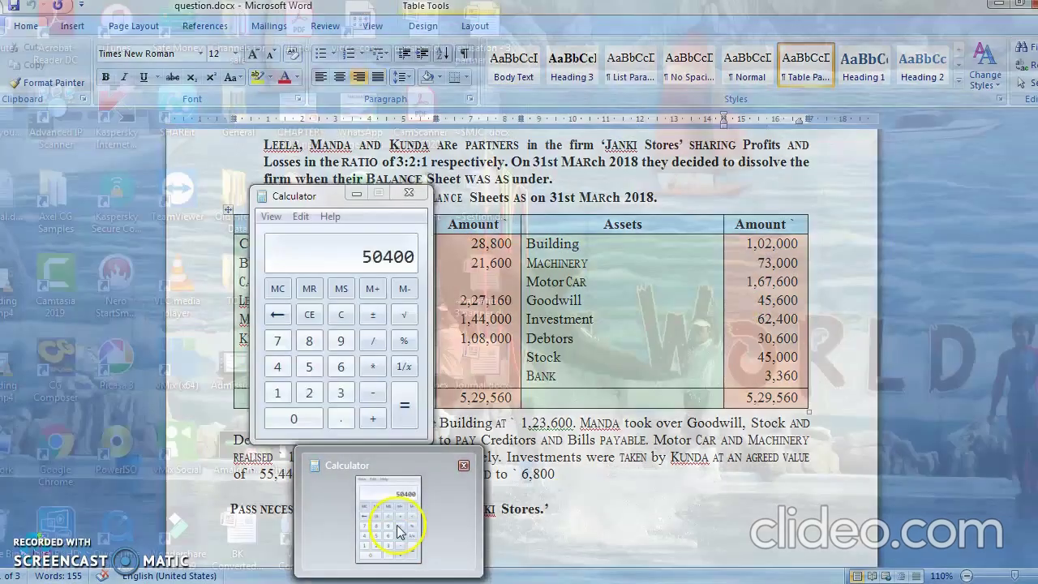
pyautogui.click(398, 529)
pyautogui.write('4')
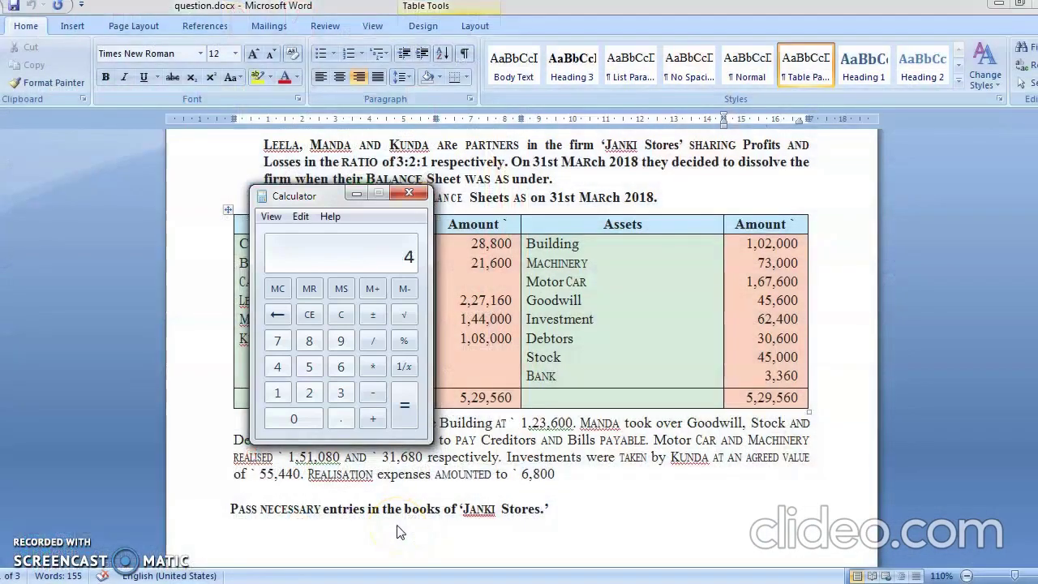
pyautogui.write('5600 + ')
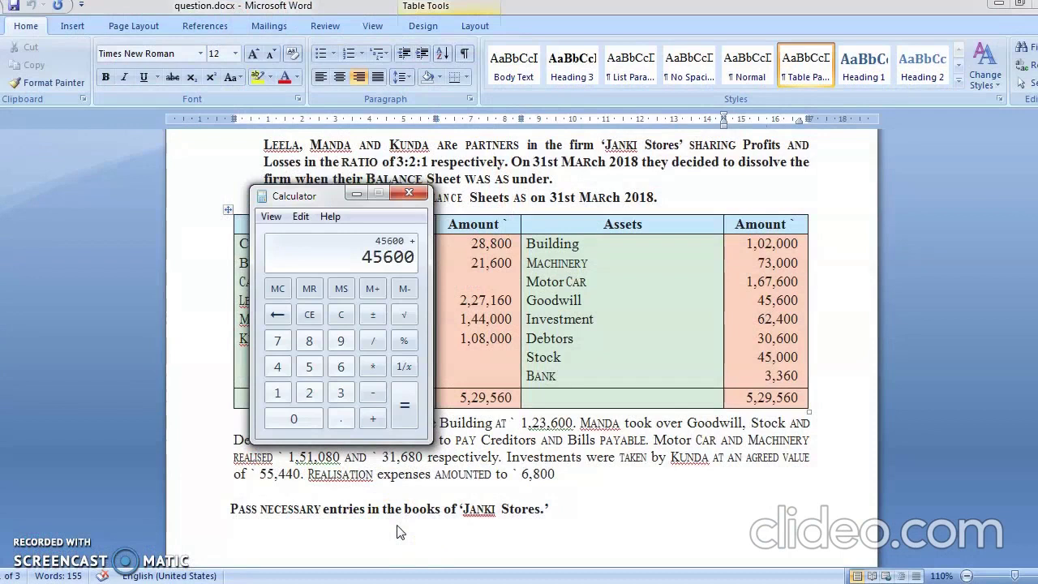
pyautogui.write('45000 + ')
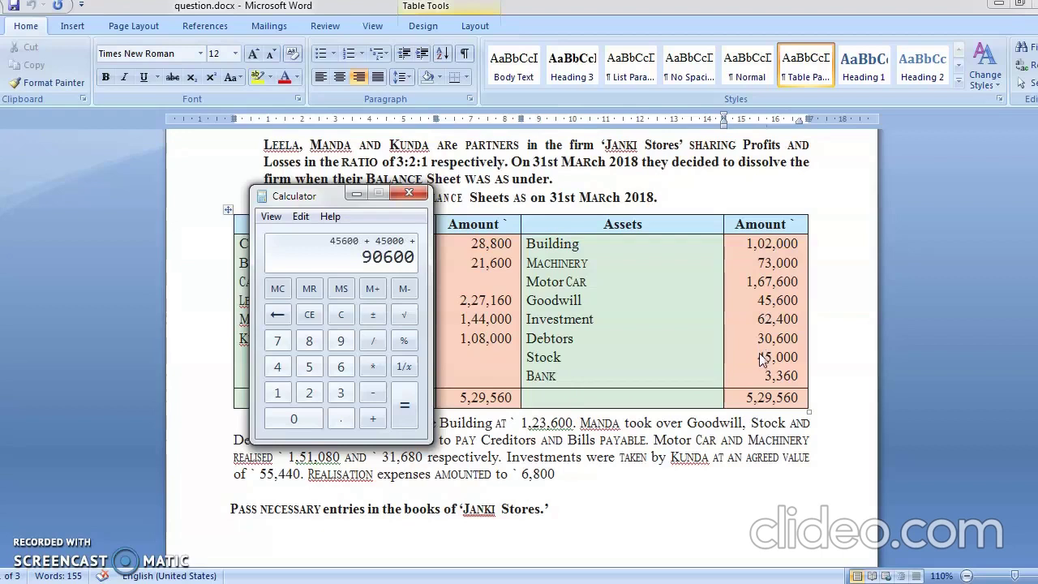
pyautogui.write('30600')
pyautogui.click(409, 417)
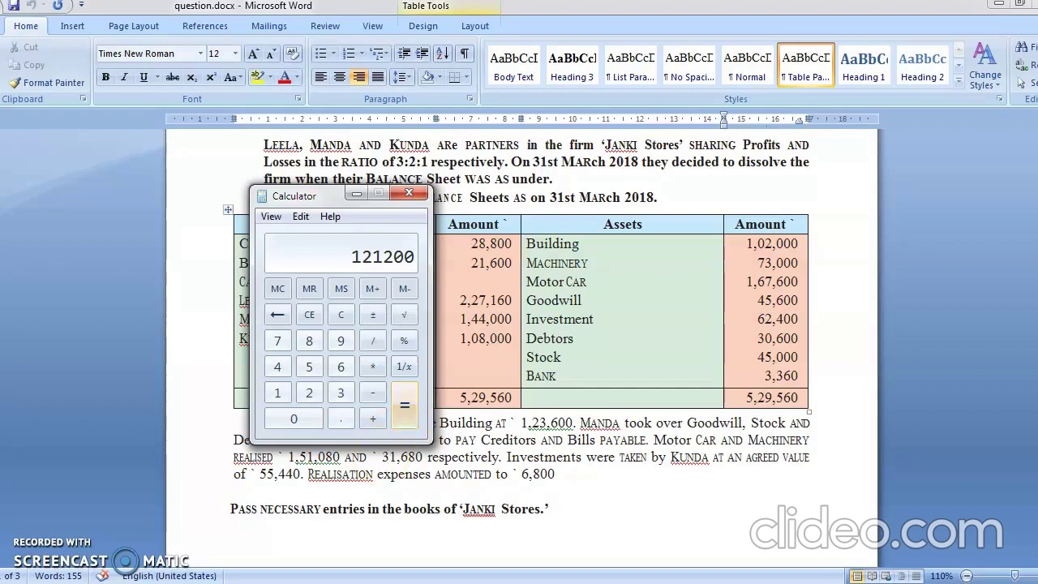
# Step: In Journal.docx, write entry 4's debit line: the name of the partner taking goodwill, stock and debtors, followed by "Cap A/c" and "Dr"
pyautogui.click(430, 583)
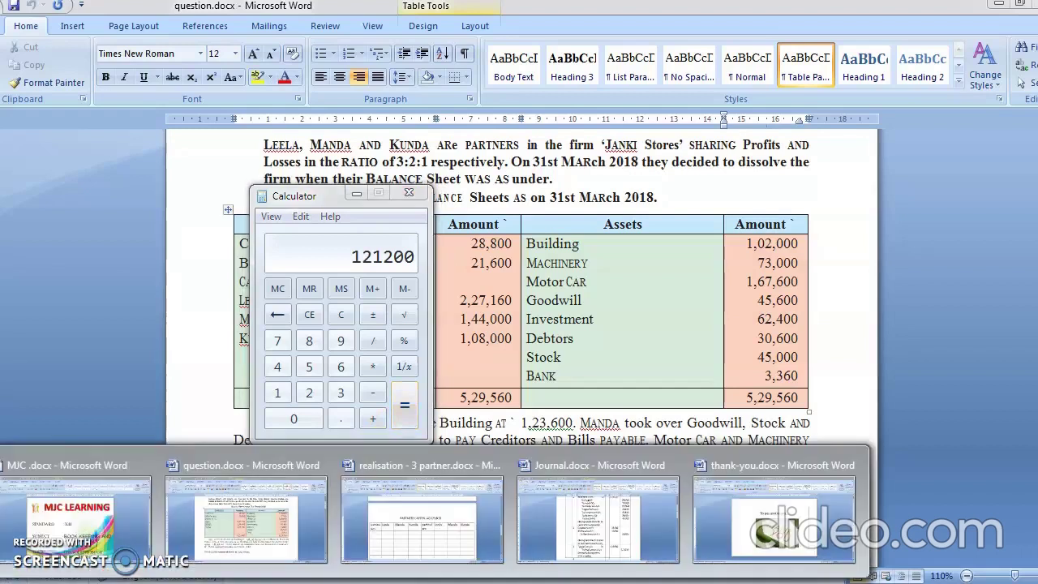
pyautogui.click(565, 523)
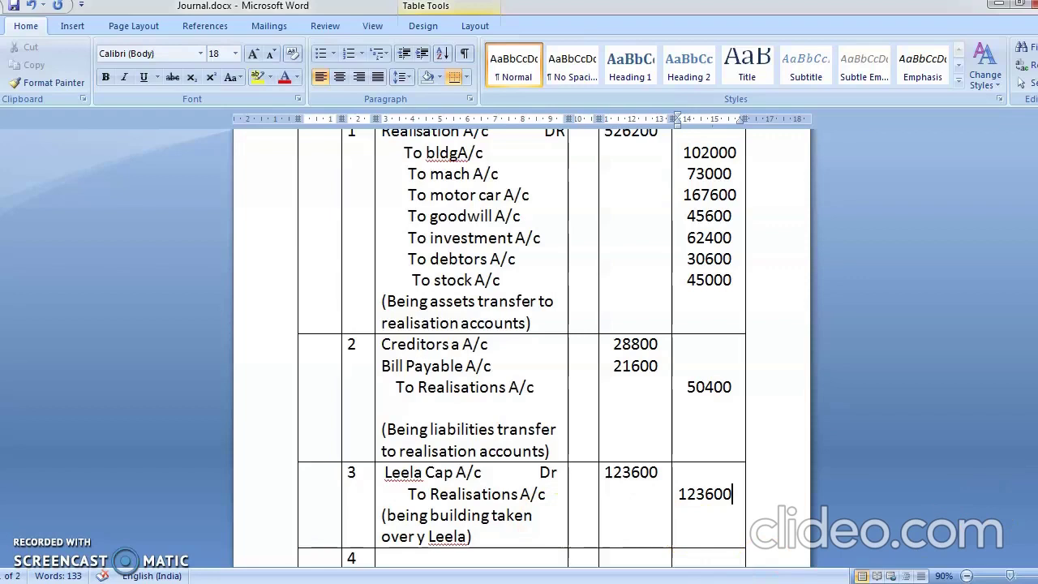
pyautogui.scroll(-15, 556, 496)
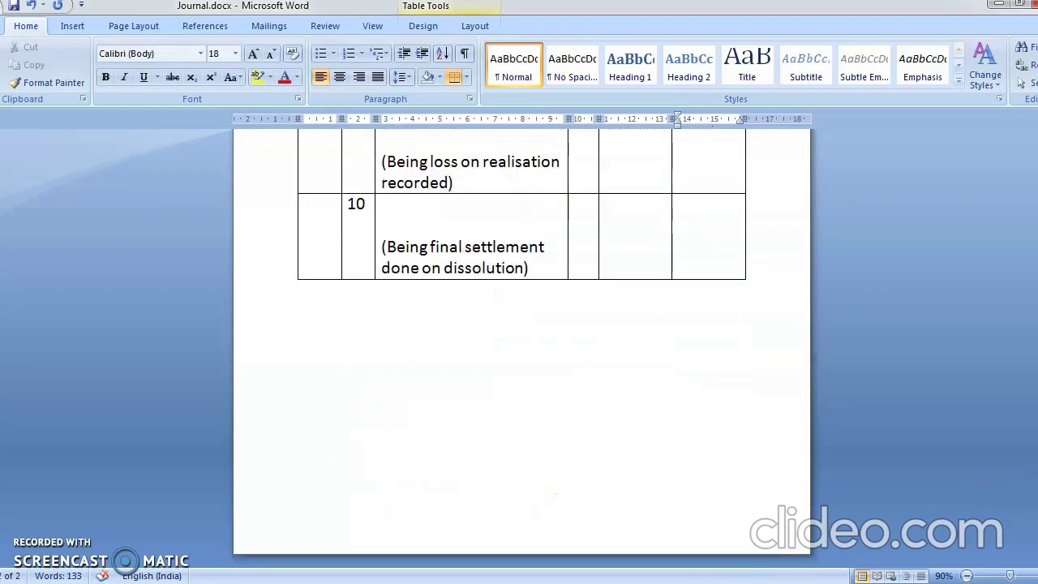
pyautogui.scroll(5, 521, 341)
pyautogui.scroll(10, 521, 340)
pyautogui.scroll(5, 524, 341)
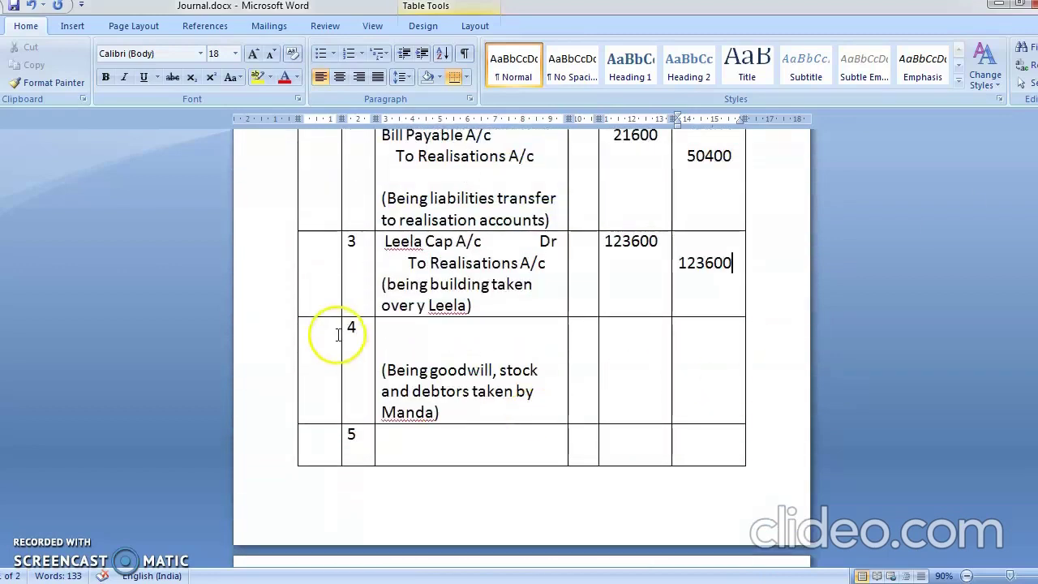
pyautogui.click(395, 328)
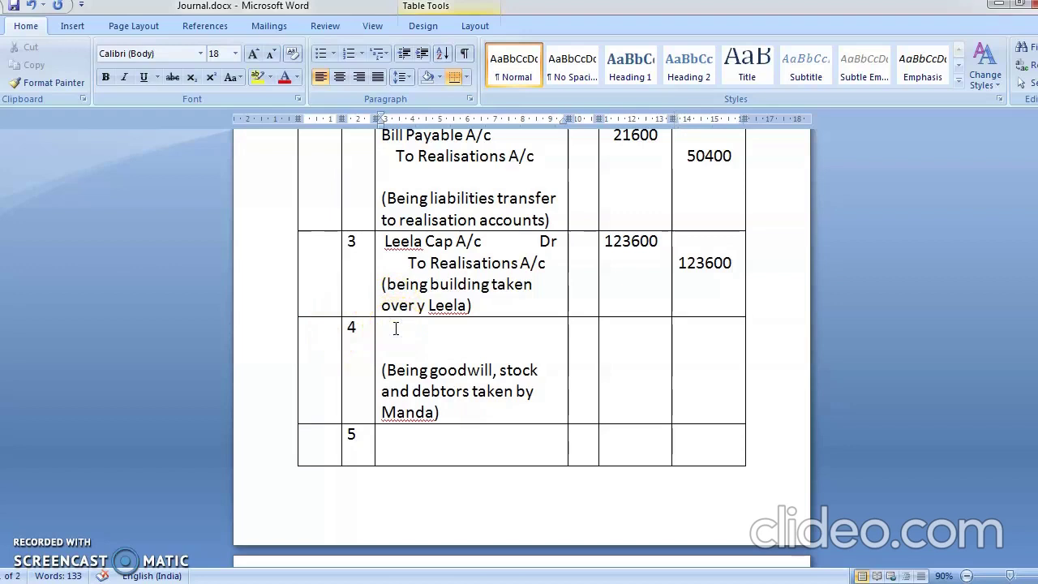
pyautogui.write('manda Ca')
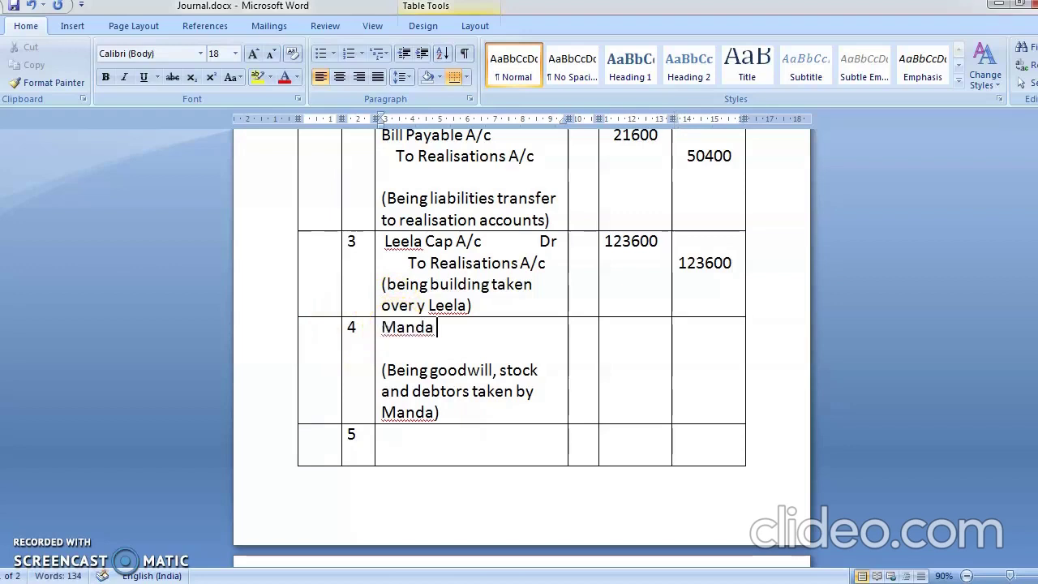
pyautogui.write('p A/c       dr')
pyautogui.press('BackSpace')
pyautogui.press('BackSpace')
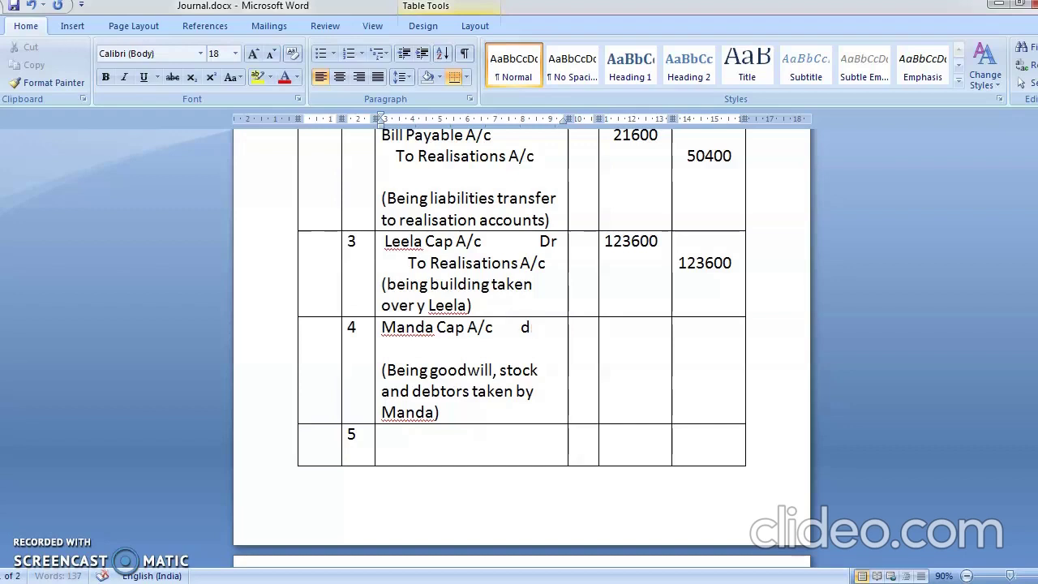
pyautogui.write('Dr')
# Step: Add the indented line "To Realisations" below the capital account line in entry 4
pyautogui.press('Return')
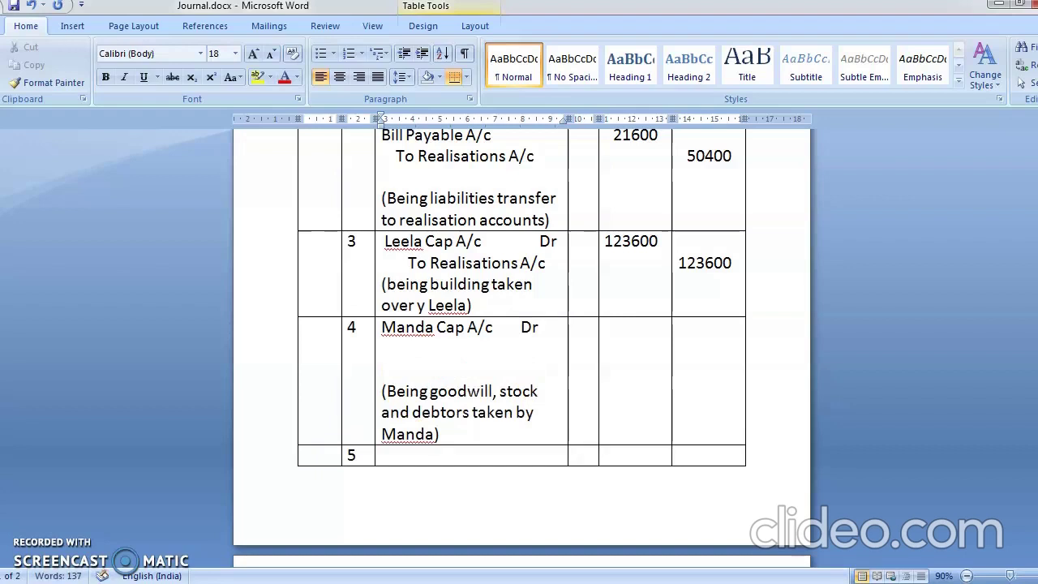
pyautogui.write('To Real')
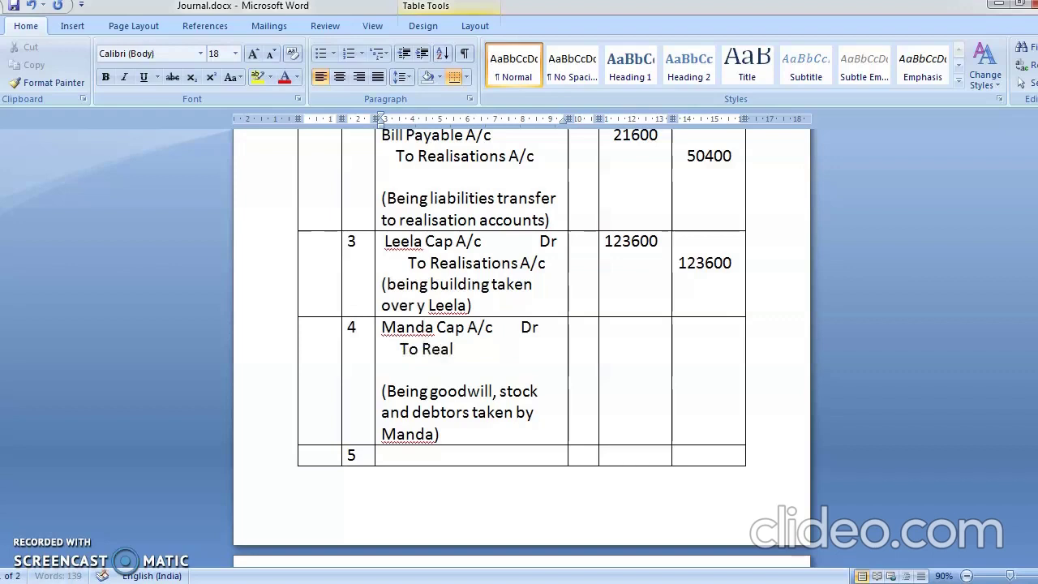
pyautogui.write('isations')
pyautogui.click(614, 351)
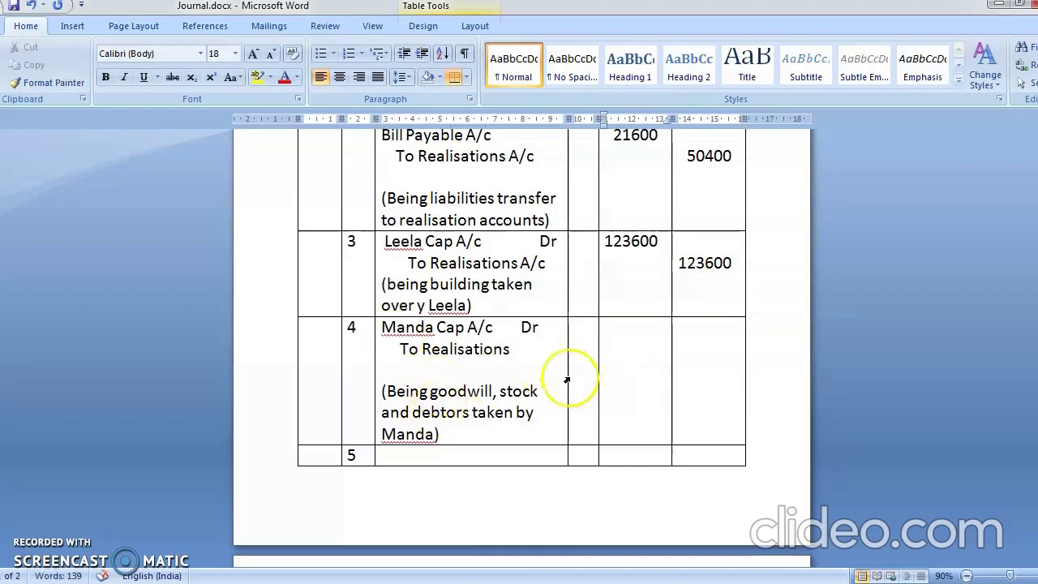
# Step: Enter 121200 centred as the debit of the capital account and 121200 as the credit for To Realisations in entry 4
pyautogui.moveTo(388, 582)
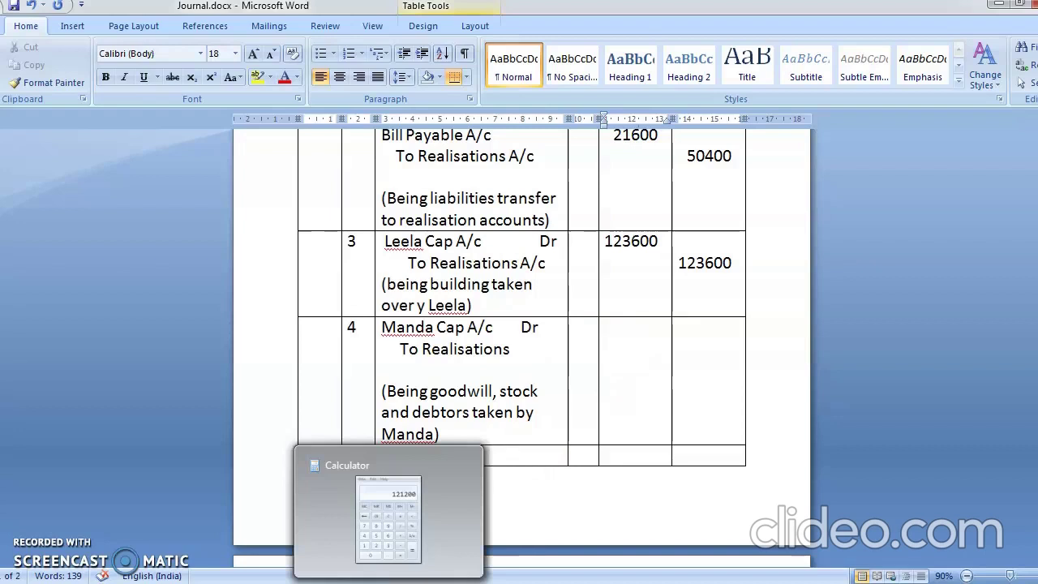
pyautogui.click(618, 326)
pyautogui.hotkey('ctrl', 'e')
pyautogui.write('121200')
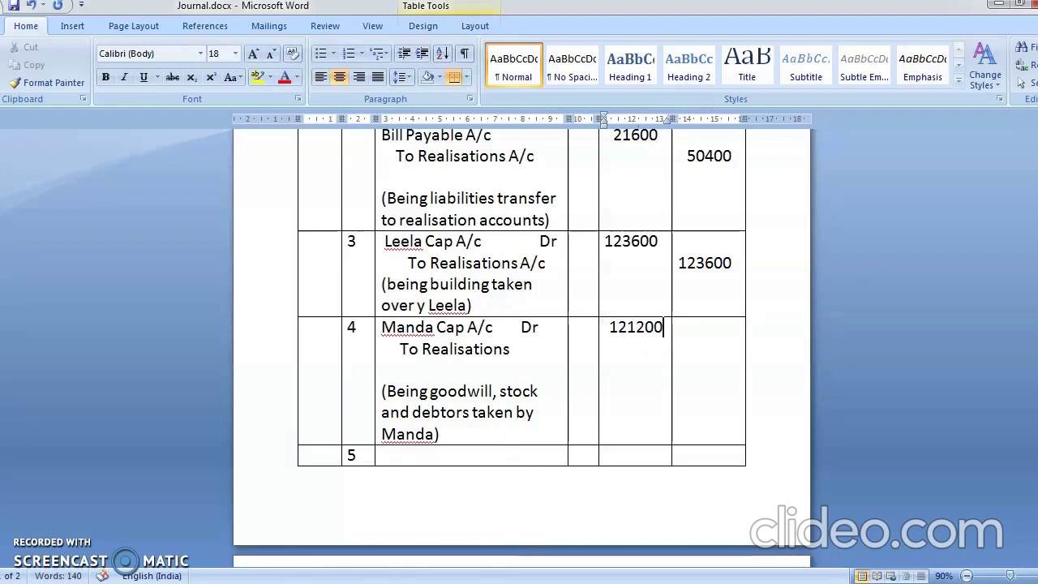
pyautogui.press('Return')
pyautogui.press('Tab')
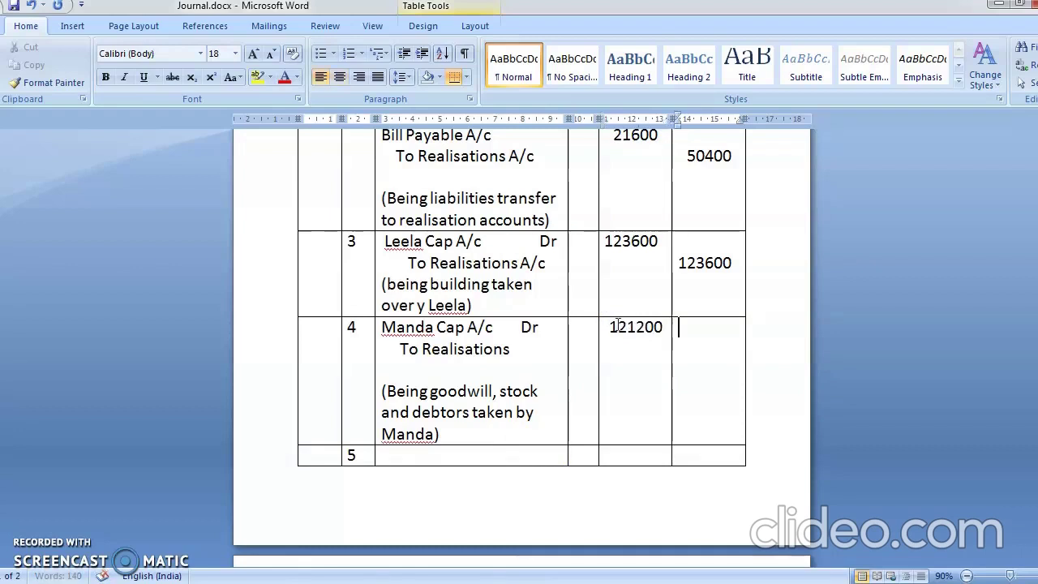
pyautogui.press('Return')
pyautogui.write('121200')
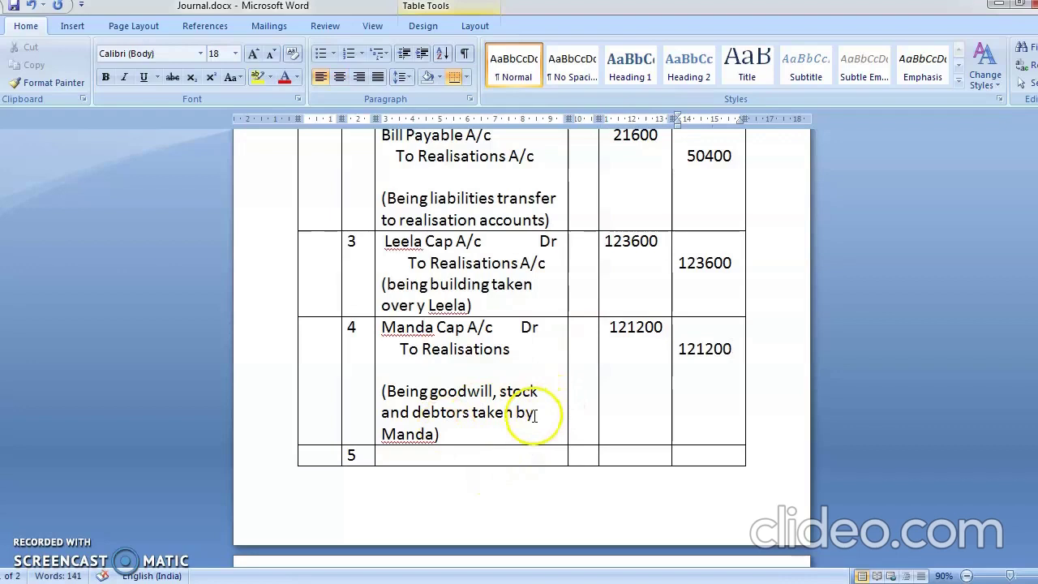
# Step: Look up creditors and bills payable in question.docx and add 28800 and 21600 in the Calculator
pyautogui.click(526, 454)
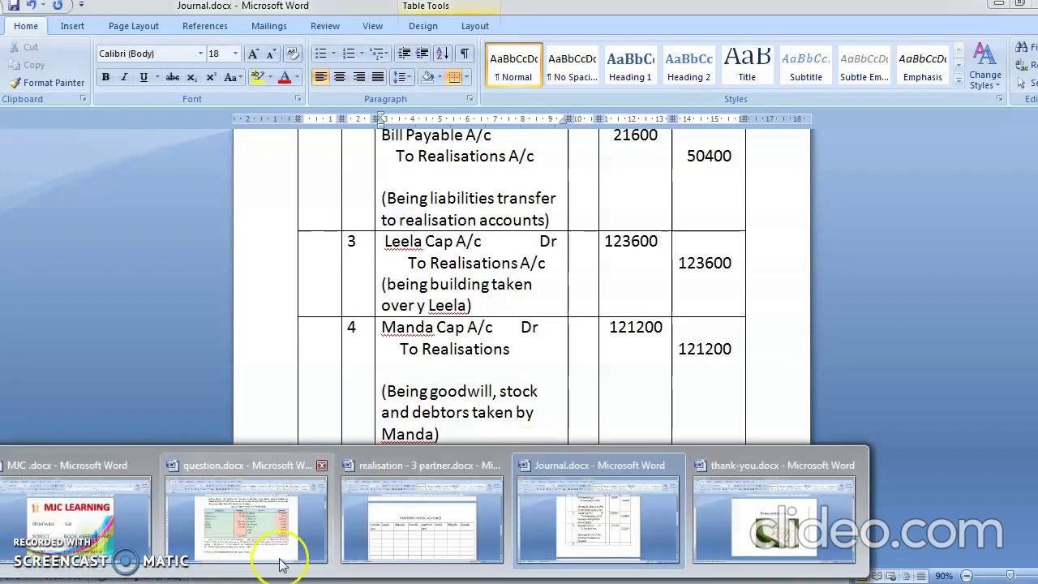
pyautogui.click(280, 547)
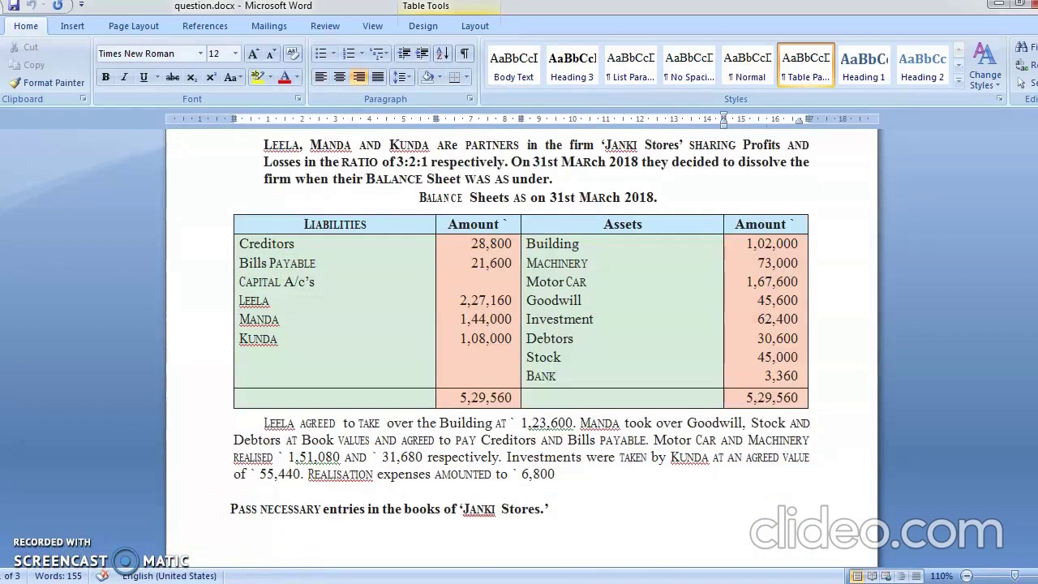
pyautogui.hotkey('alt', 'Tab')
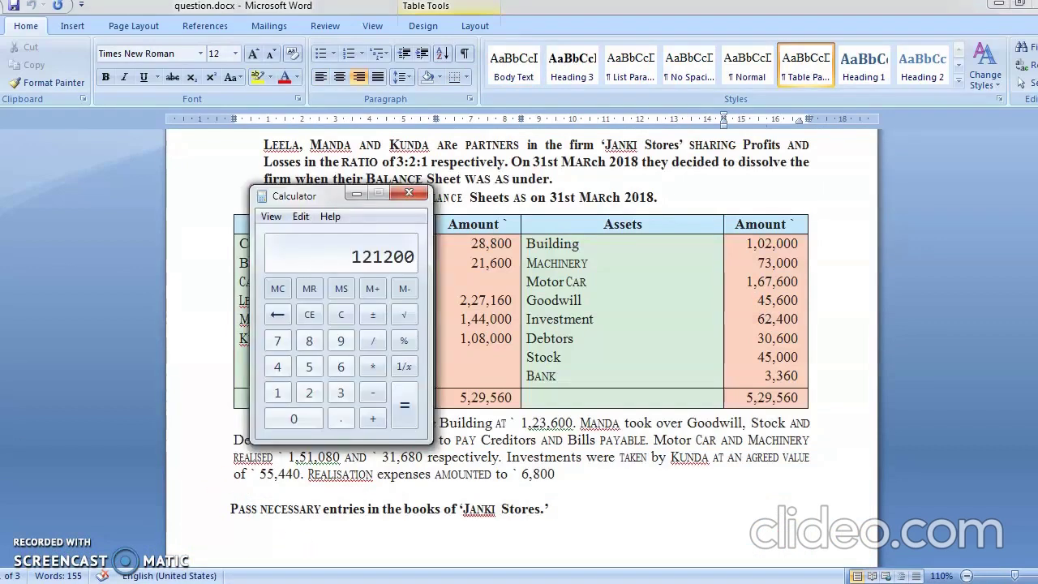
pyautogui.click(342, 316)
pyautogui.write('28800')
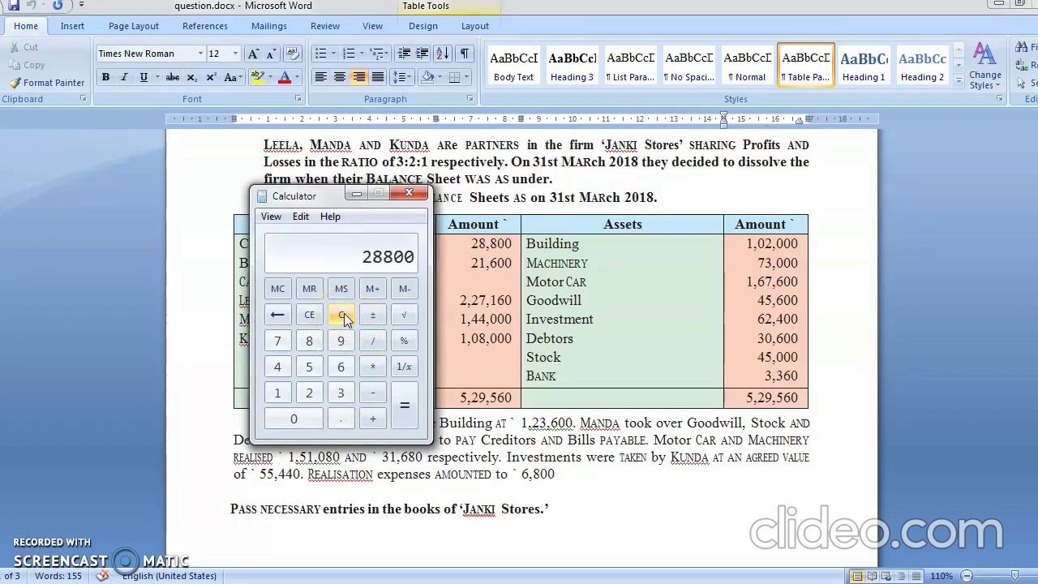
pyautogui.press('+')
pyautogui.write('2160')
pyautogui.write('0')
pyautogui.click(397, 403)
# Step: In Journal.docx, write entry 5's debit line as "Realisation A/c" followed by "Dr", with a new line below it
pyautogui.click(433, 581)
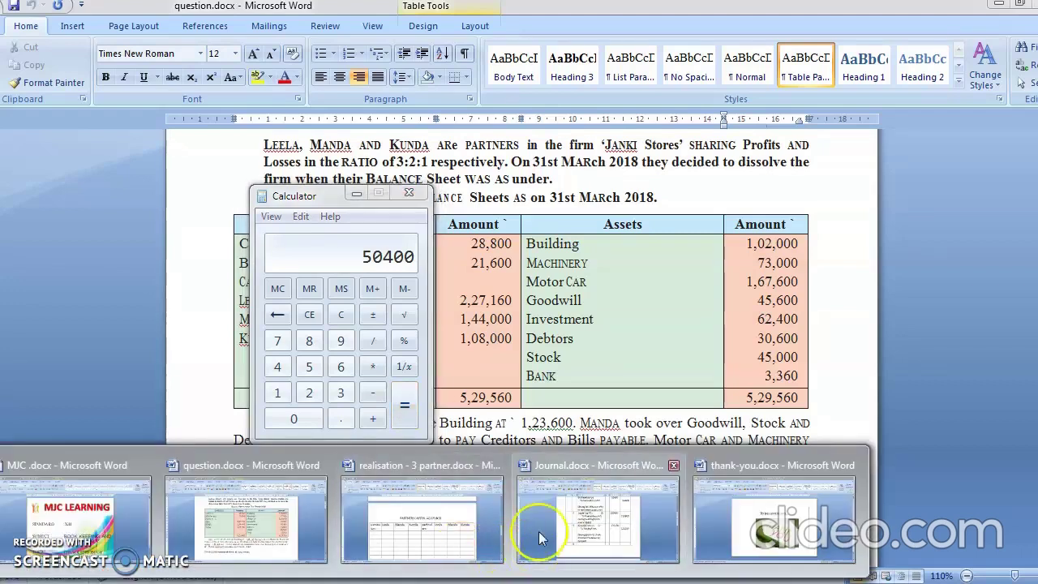
pyautogui.moveTo(567, 519)
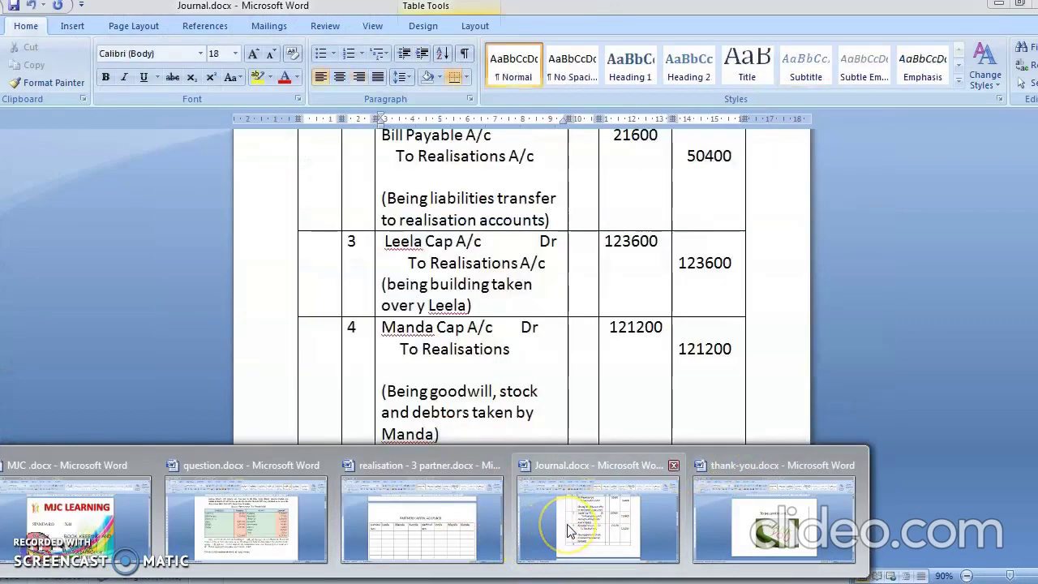
pyautogui.click(568, 531)
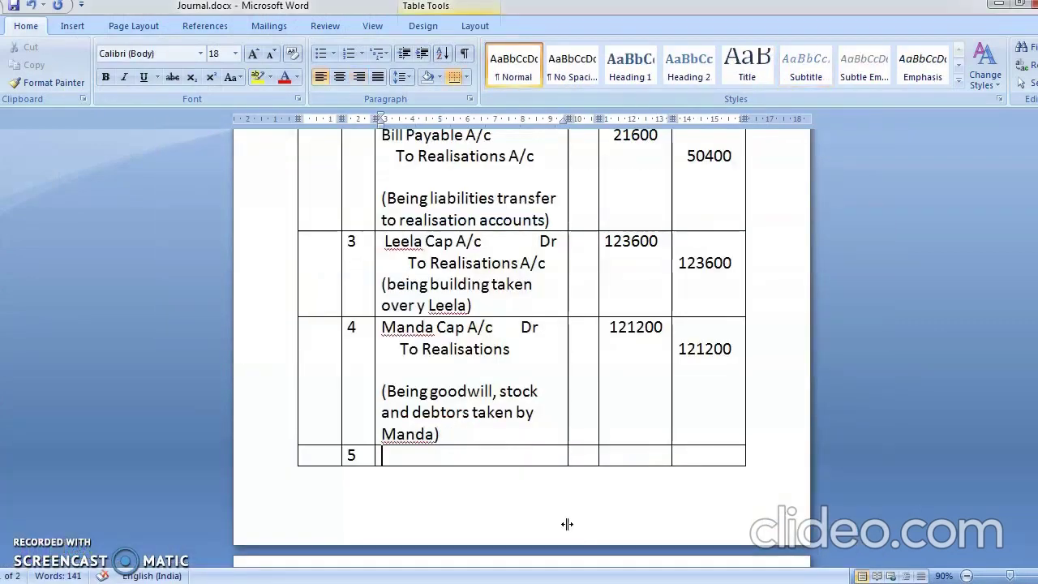
pyautogui.click(404, 457)
pyautogui.write('Realisation S')
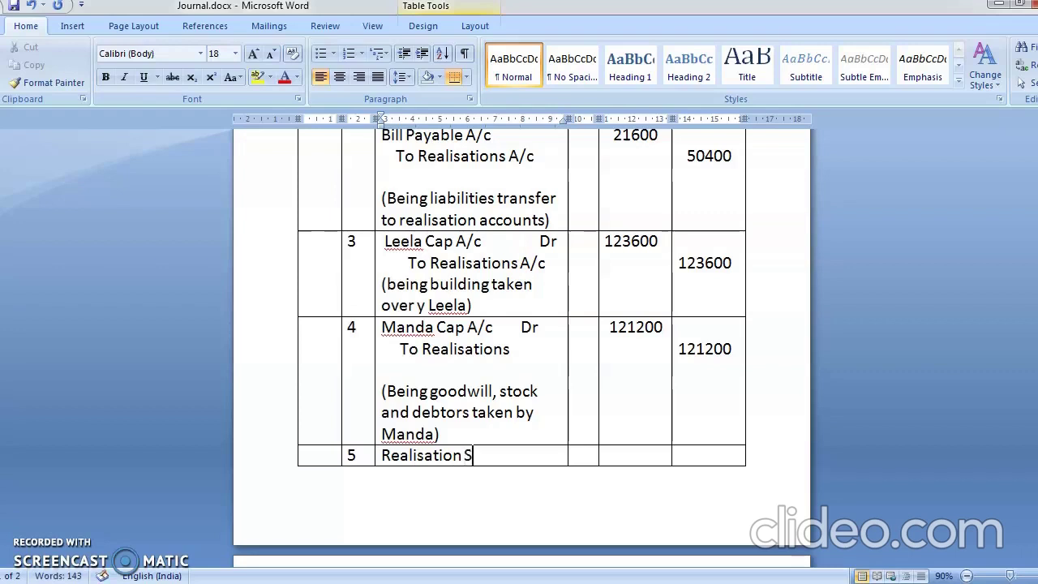
pyautogui.press('BackSpace')
pyautogui.write('A/')
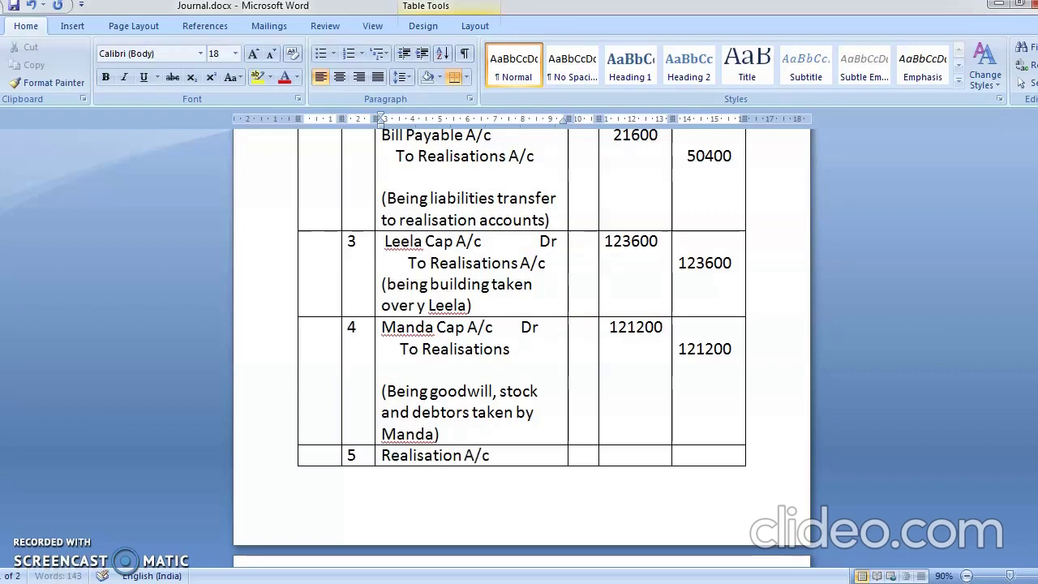
pyautogui.write('c        DR')
pyautogui.press('Return')
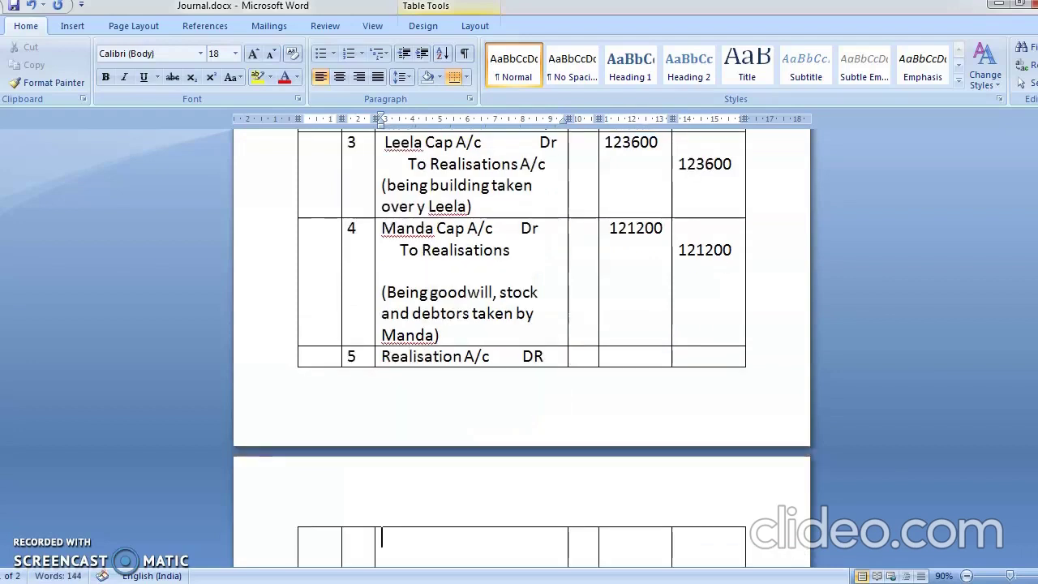
pyautogui.click(544, 356)
pyautogui.press('BackSpace')
pyautogui.write('r')
# Step: Add entry 5's indented credit line: "To", the name of the partner paying the creditors and bills, and "cap A/C"
pyautogui.press('Down')
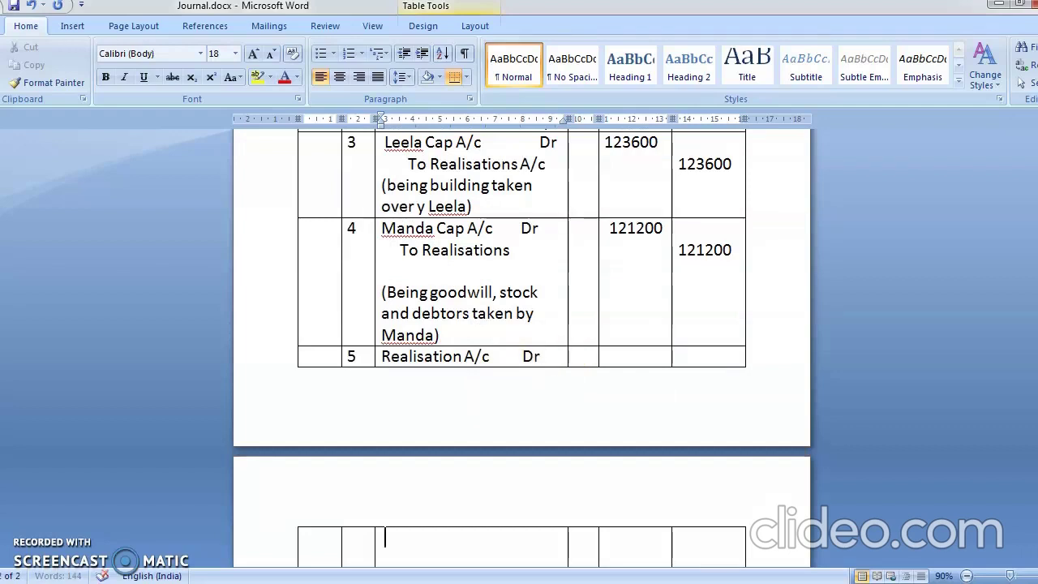
pyautogui.write('To Manda c')
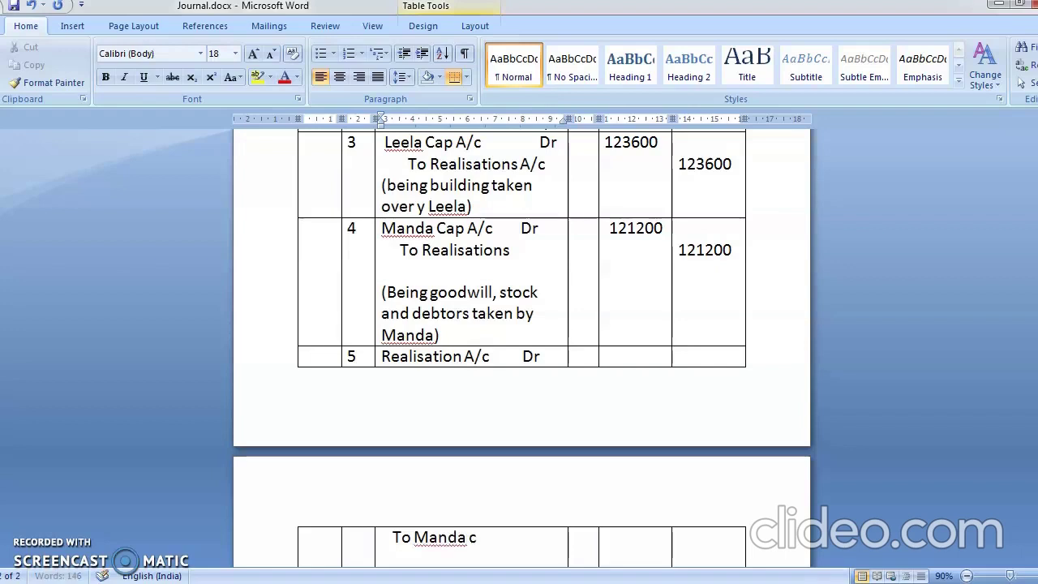
pyautogui.write('ap A/C')
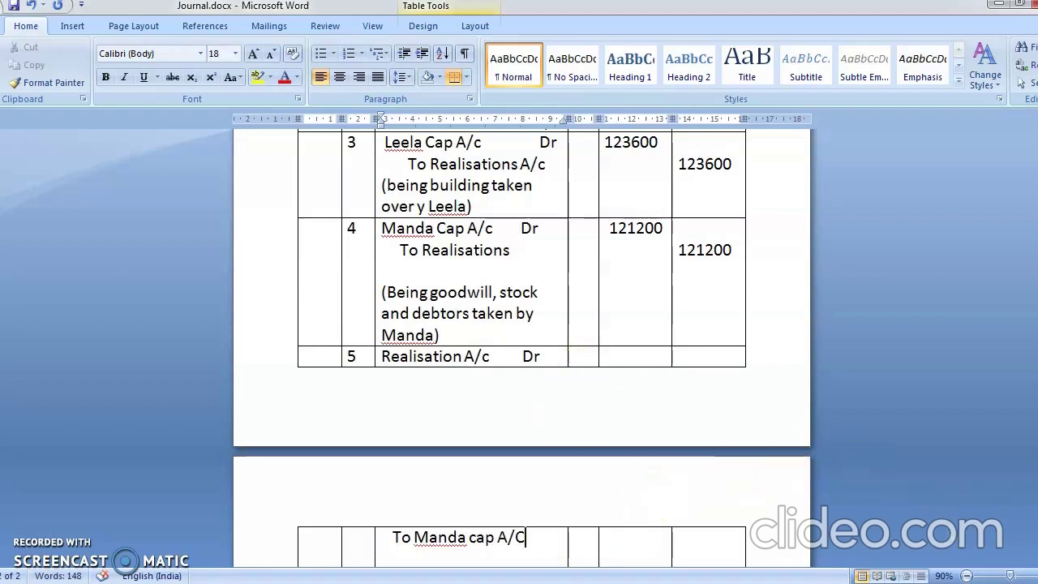
# Step: Remove the blank lines between entry 5's credit line and its narration about creditors and B/P
pyautogui.scroll(-1, 521, 324)
pyautogui.scroll(-2, 521, 349)
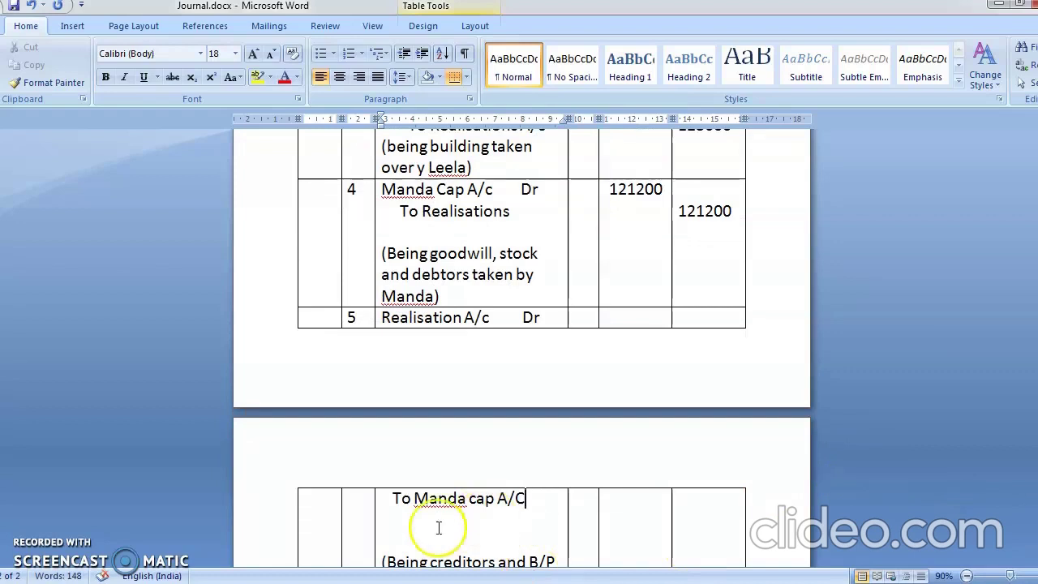
pyautogui.click(384, 561)
pyautogui.moveTo(384, 561); pyautogui.dragTo(379, 558)
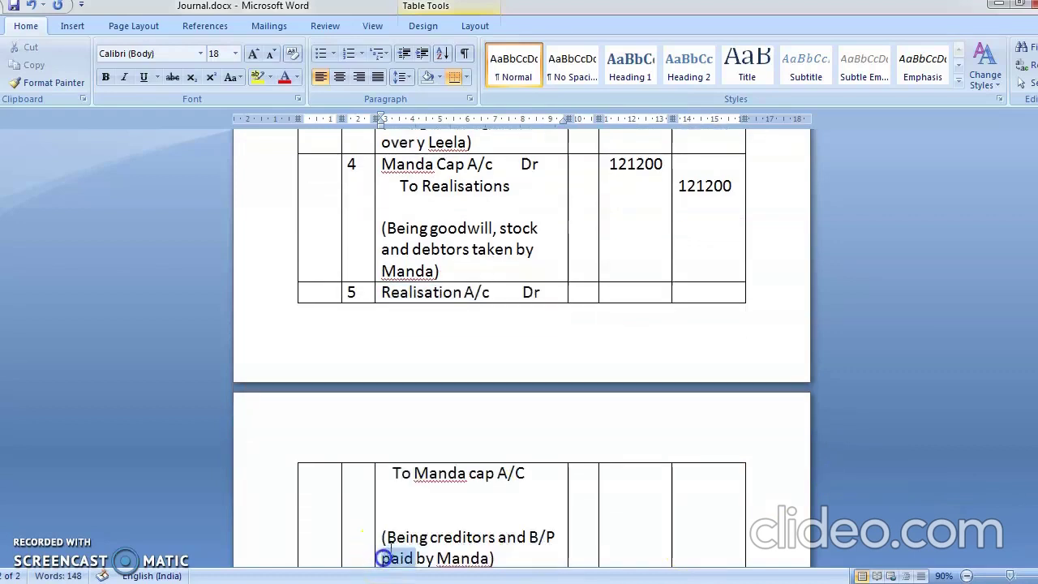
pyautogui.click(384, 520)
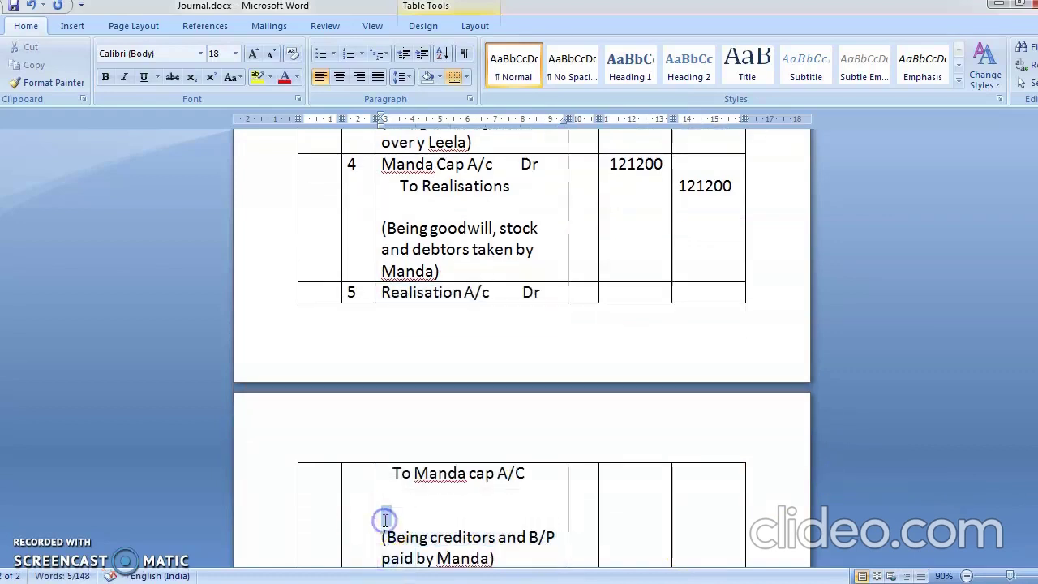
pyautogui.press('BackSpace')
pyautogui.press('BackSpace')
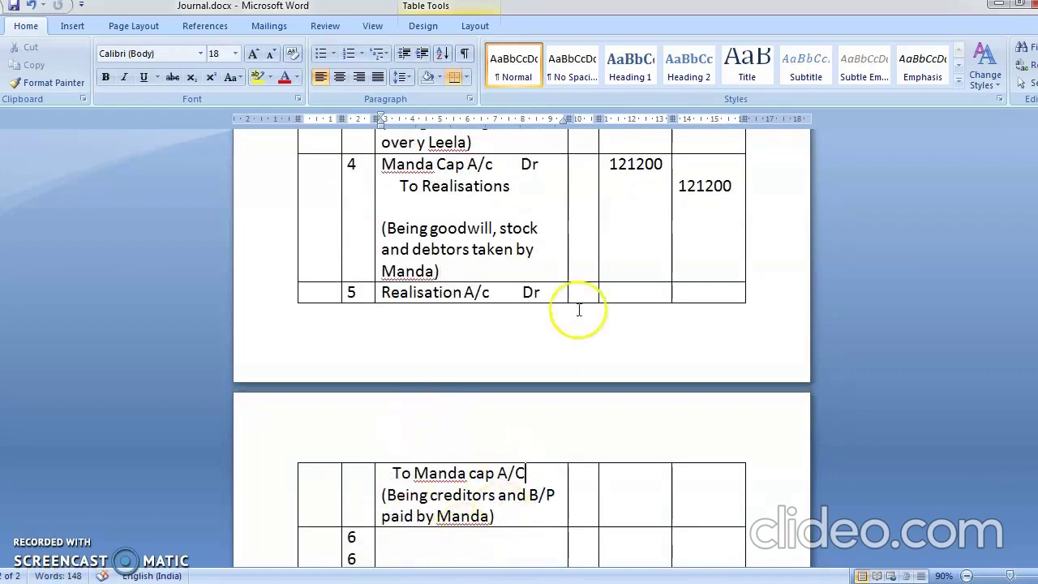
# Step: Enter 50400 as the debit of Realisation A/c and 50400 as the credit of the partner's capital account in entry 5
pyautogui.click(622, 294)
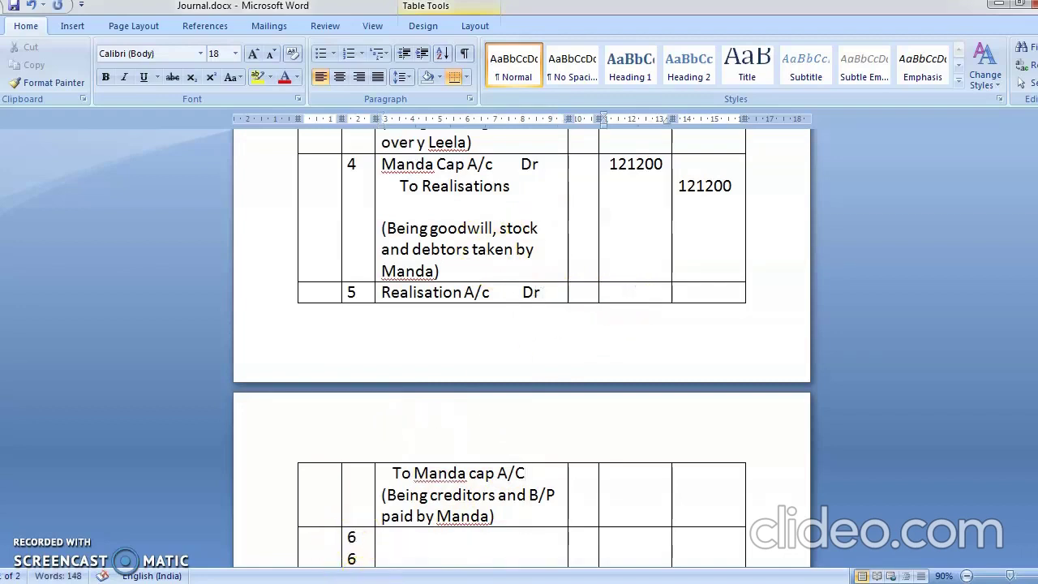
pyautogui.hotkey('alt', 'Tab')
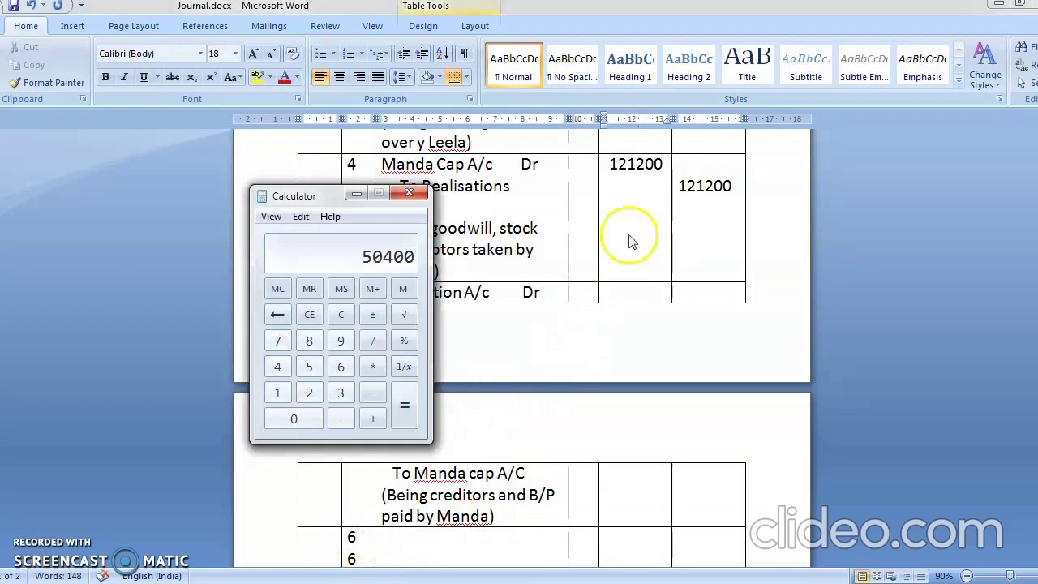
pyautogui.click(625, 294)
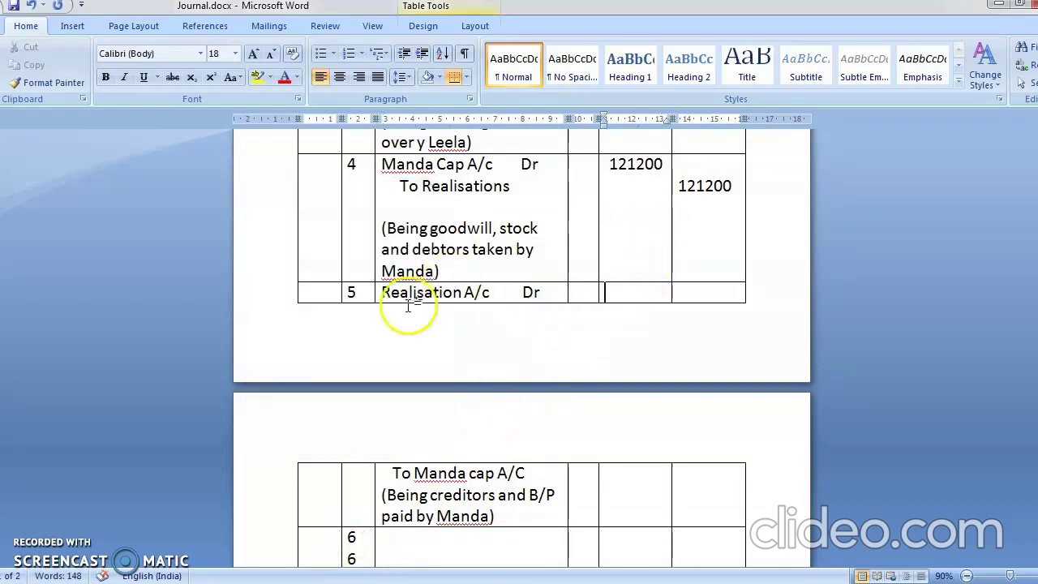
pyautogui.click(350, 289)
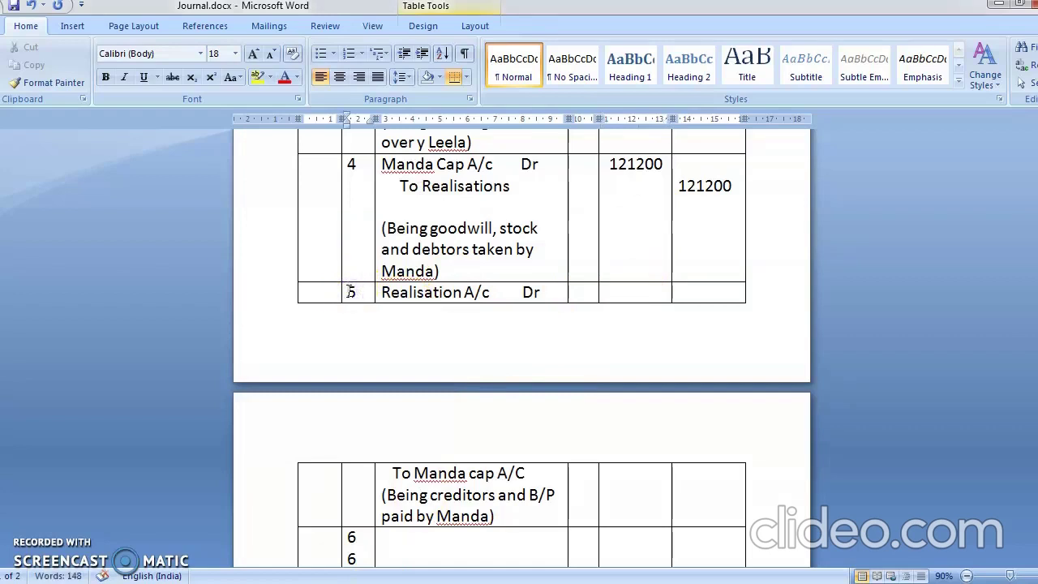
pyautogui.click(638, 296)
pyautogui.write('0400')
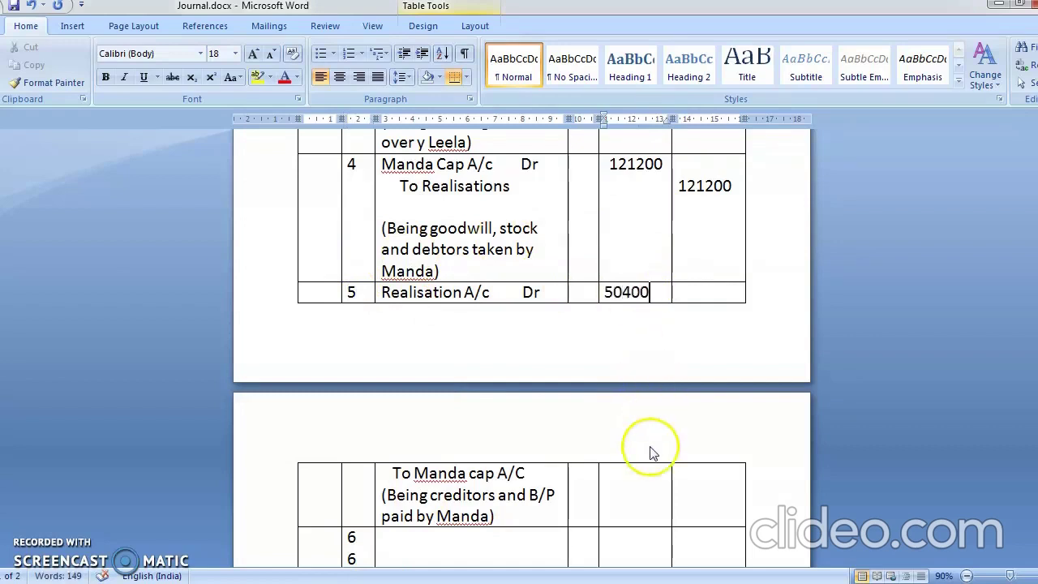
pyautogui.click(685, 478)
pyautogui.write('50400')
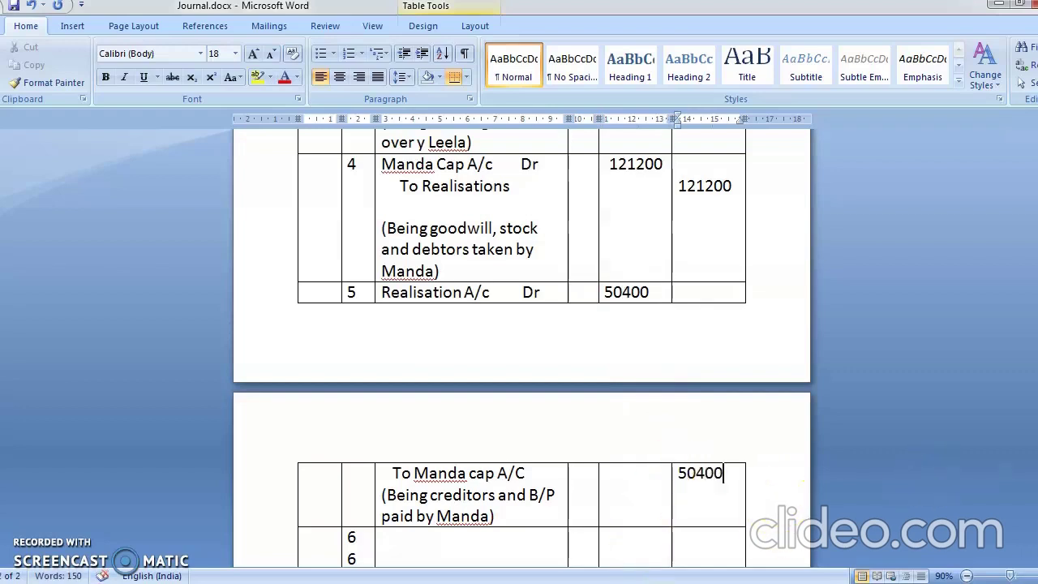
# Step: Replace the duplicated number of the "Being assets realised" entry with a single 6 on its first line
pyautogui.scroll(-4, 521, 352)
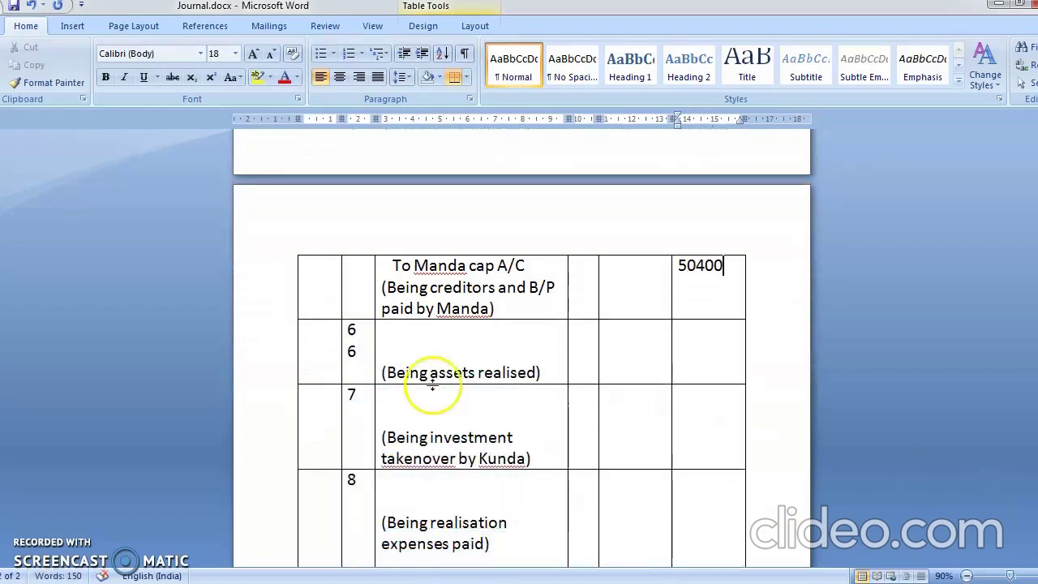
pyautogui.click(362, 357)
pyautogui.press('BackSpace')
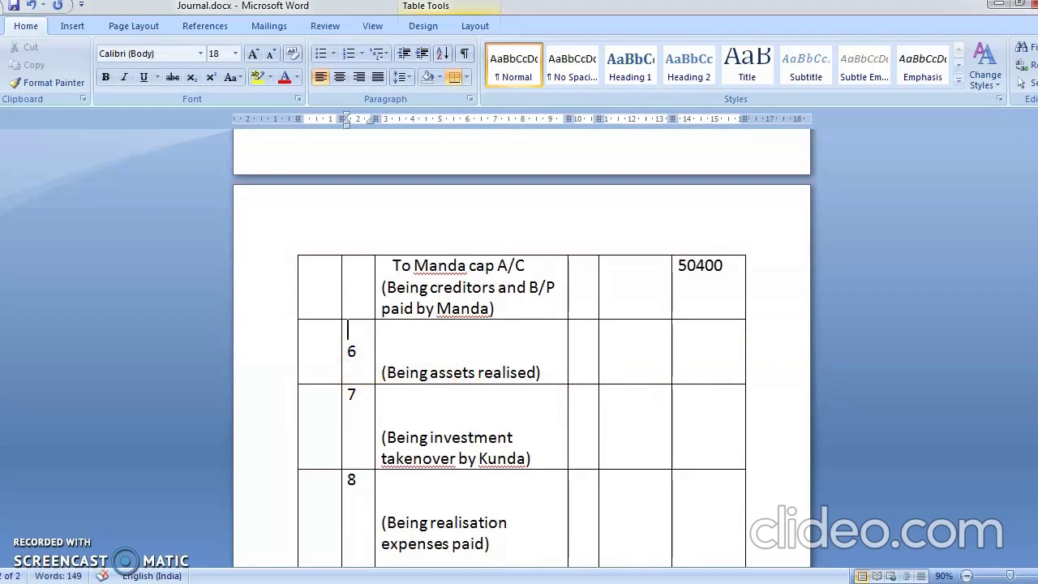
pyautogui.click(351, 350)
pyautogui.click(352, 350)
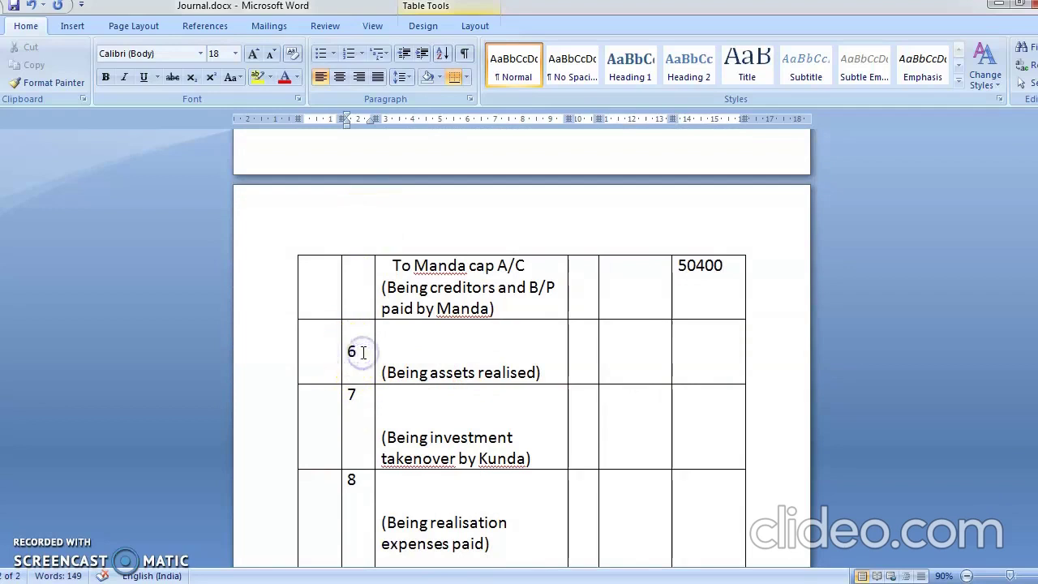
pyautogui.click(363, 351)
pyautogui.press('BackSpace')
pyautogui.click(361, 330)
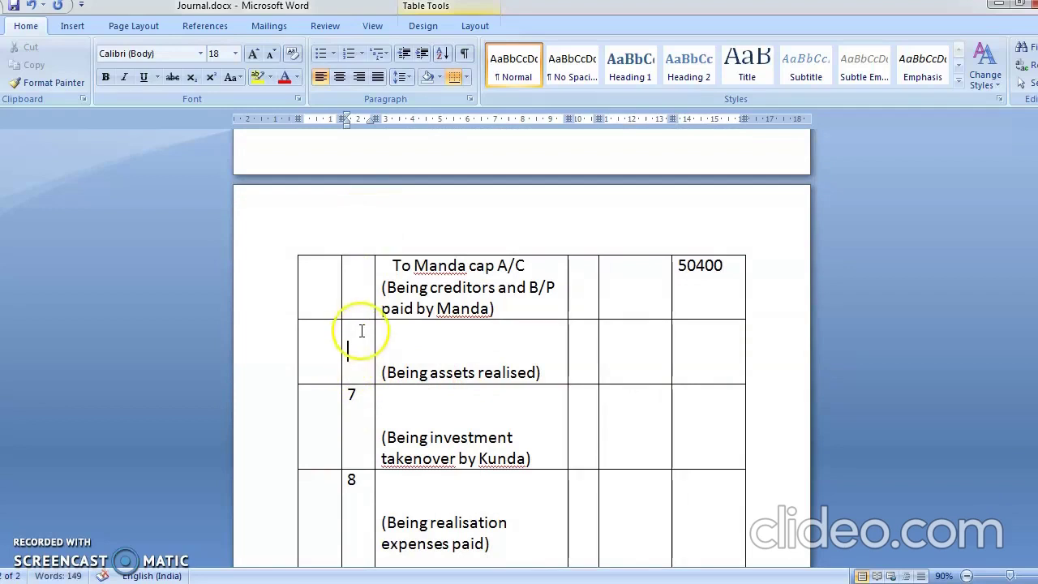
pyautogui.write('6')
pyautogui.press('BackSpace')
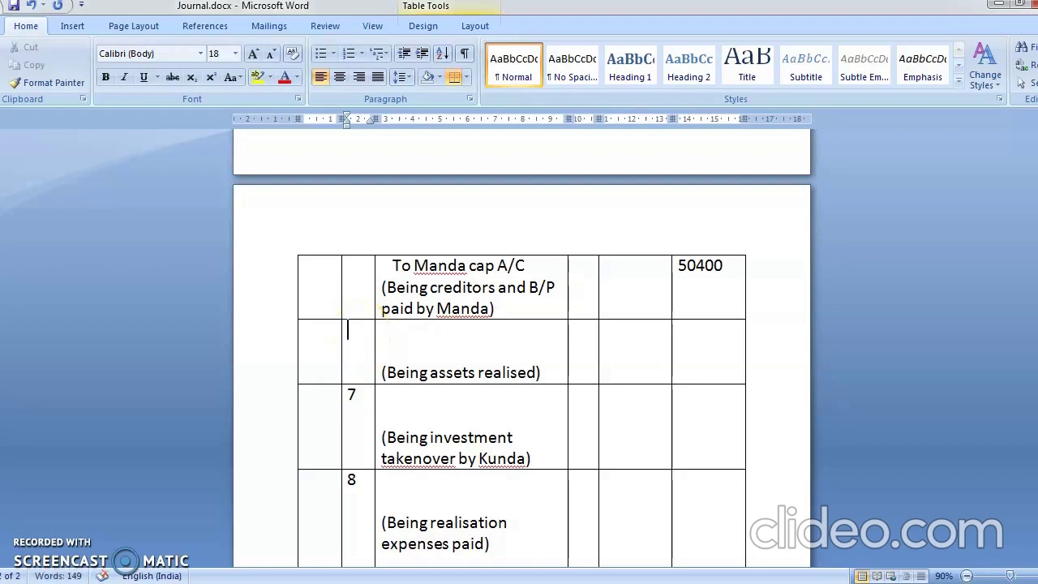
pyautogui.write('6')
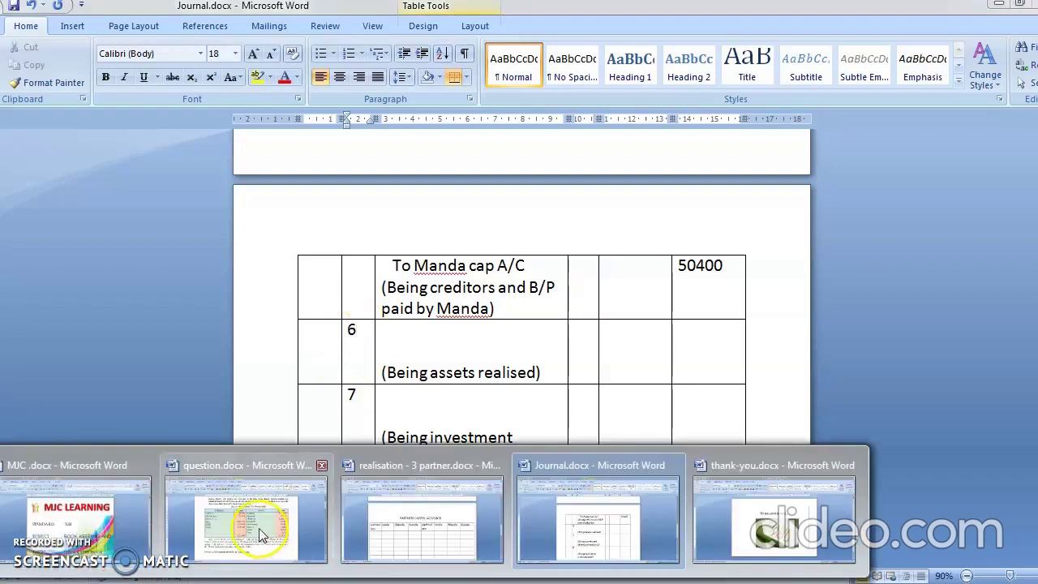
# Step: Switch to the question document giving the motor car and machinery realisation amounts and bring up the Calculator over it
pyautogui.click(259, 531)
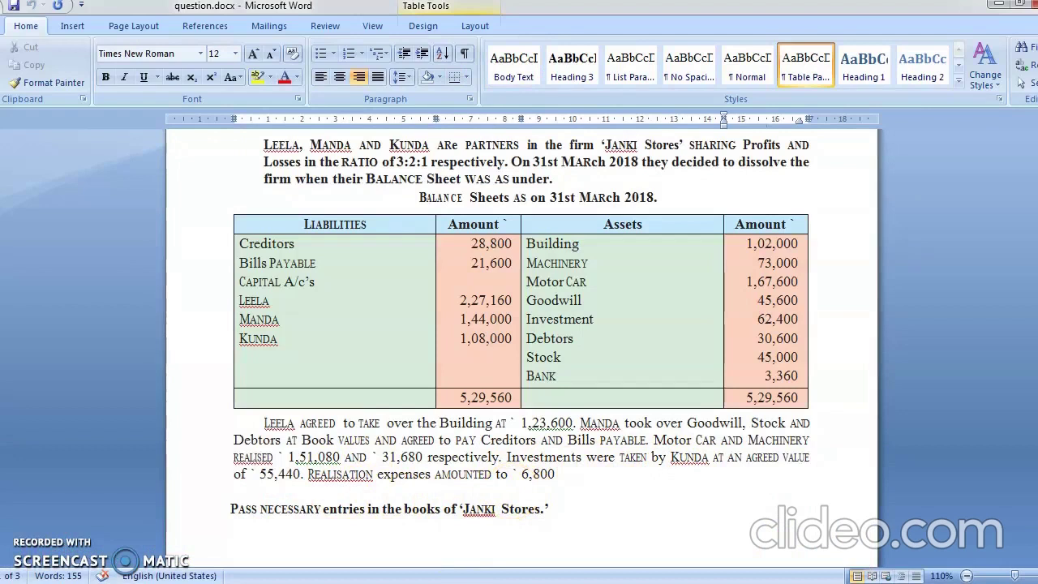
pyautogui.hotkey('alt', 'Tab')
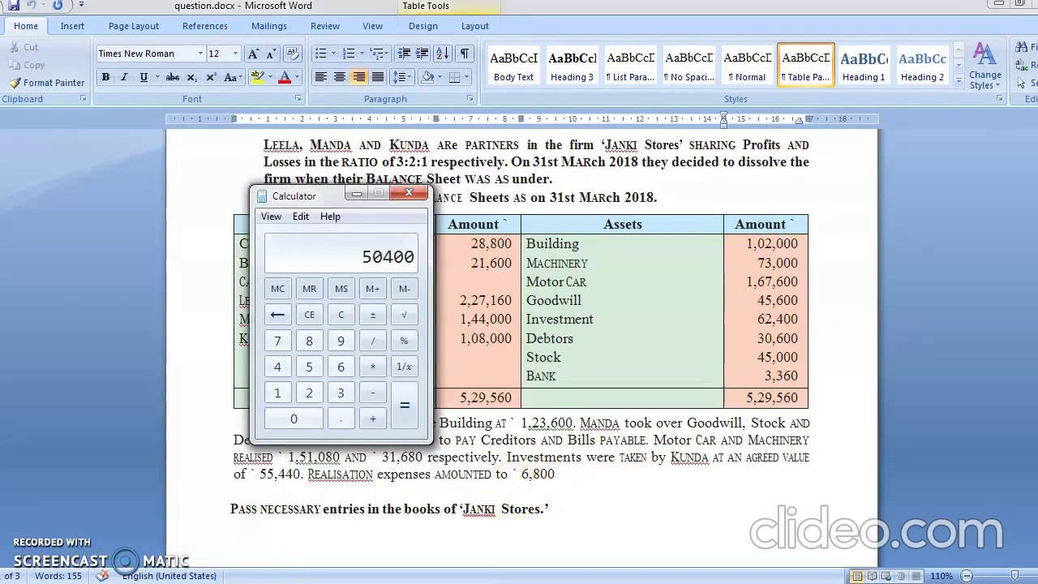
pyautogui.press('1')
pyautogui.press('5')
pyautogui.press('1')
pyautogui.press('0')
pyautogui.press('8')
pyautogui.press('0')
pyautogui.press('3')
pyautogui.press('1')
pyautogui.press('6')
pyautogui.press('8')
pyautogui.click(55, 548)
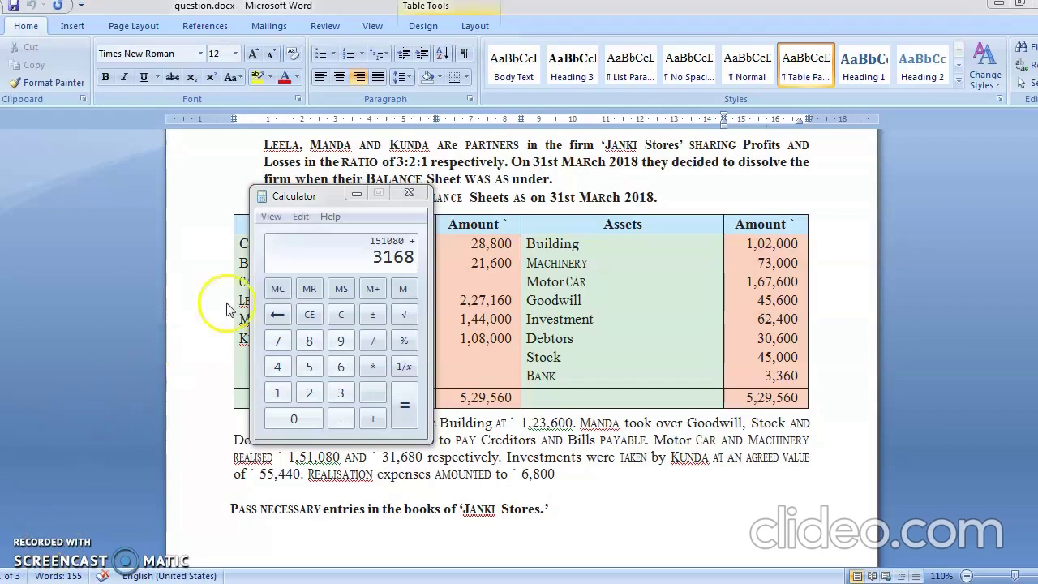
pyautogui.click(341, 317)
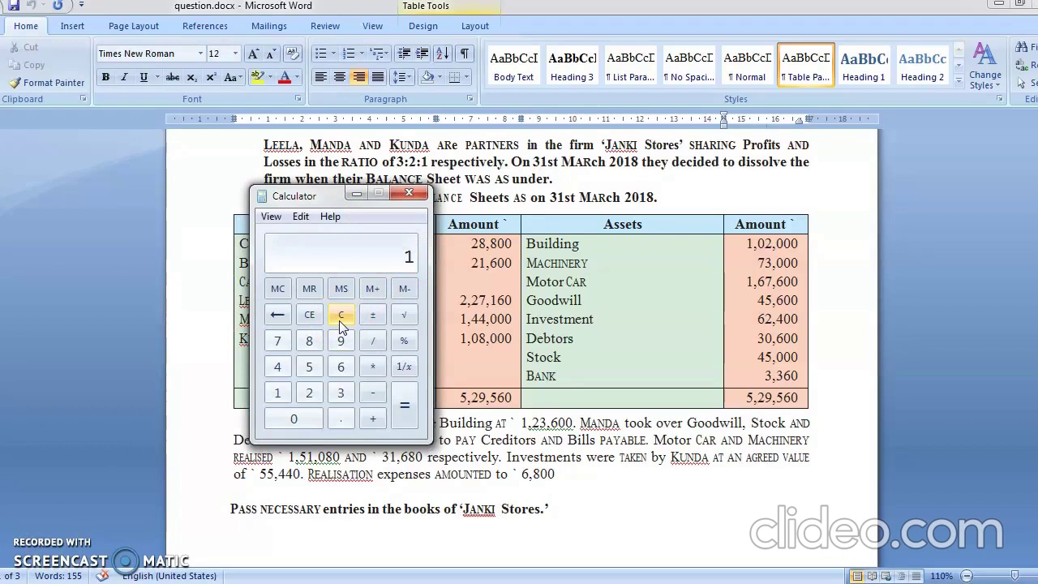
# Step: Add the realised amounts of the motor car and machinery, 151080 and 31680, in the Calculator
pyautogui.write('10')
pyautogui.write('80')
pyautogui.write('3168')
pyautogui.write('0')
pyautogui.click(404, 415)
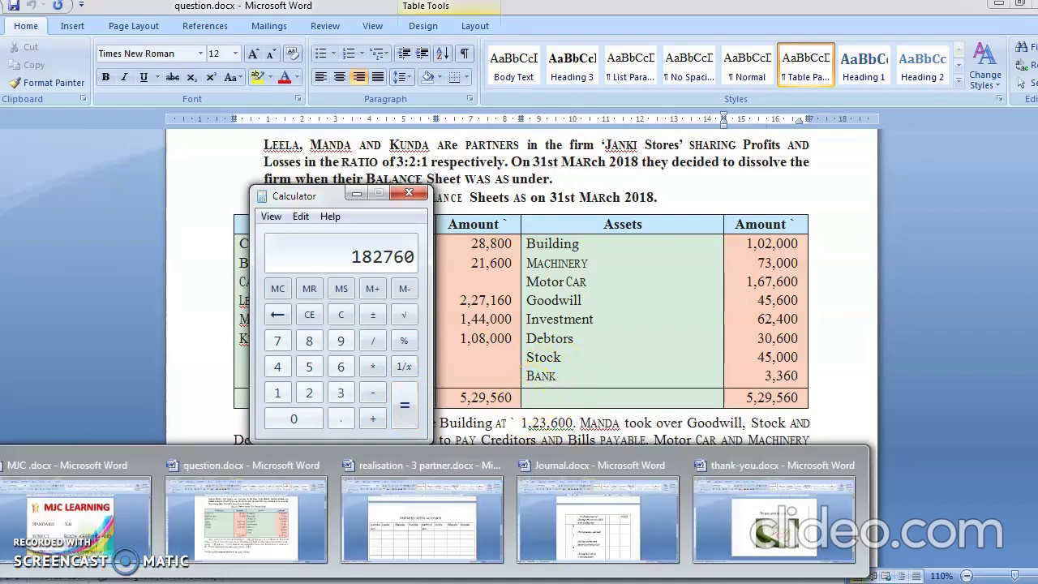
# Step: Switch to the Journal document and enter "Bank A/c Dr" as entry 6's debit line
pyautogui.moveTo(611, 523)
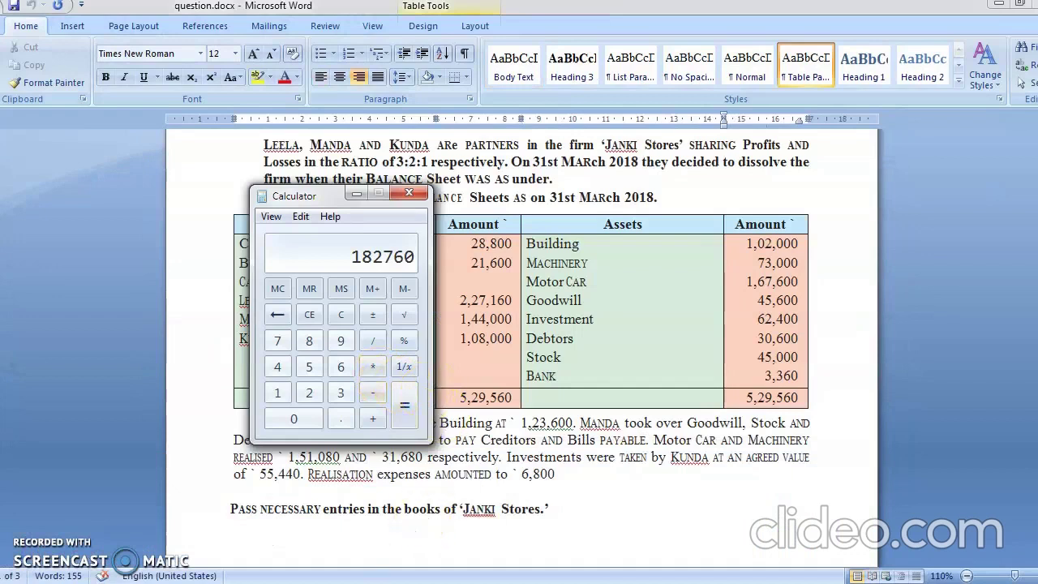
pyautogui.click(573, 531)
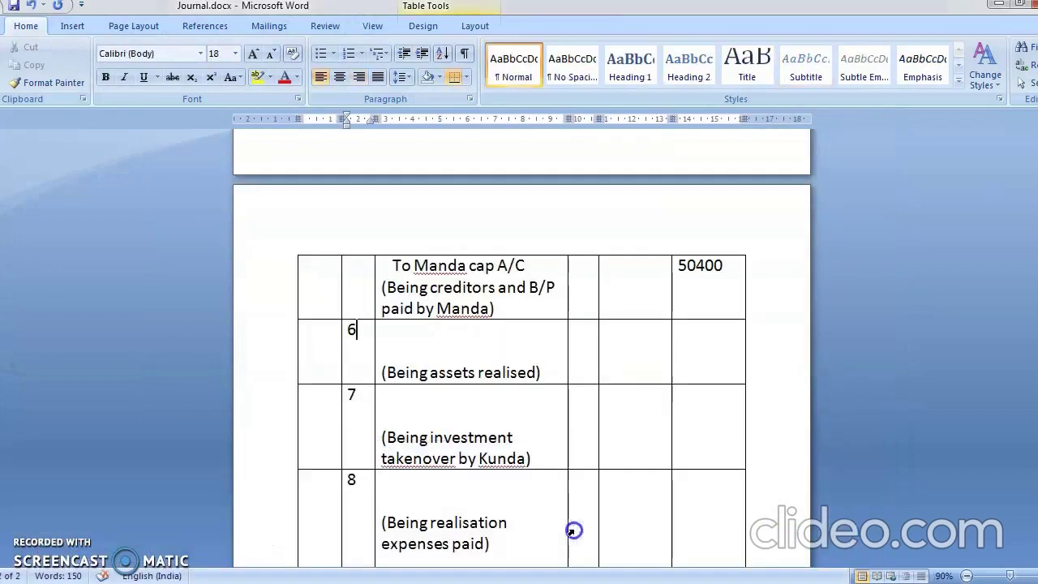
pyautogui.click(401, 329)
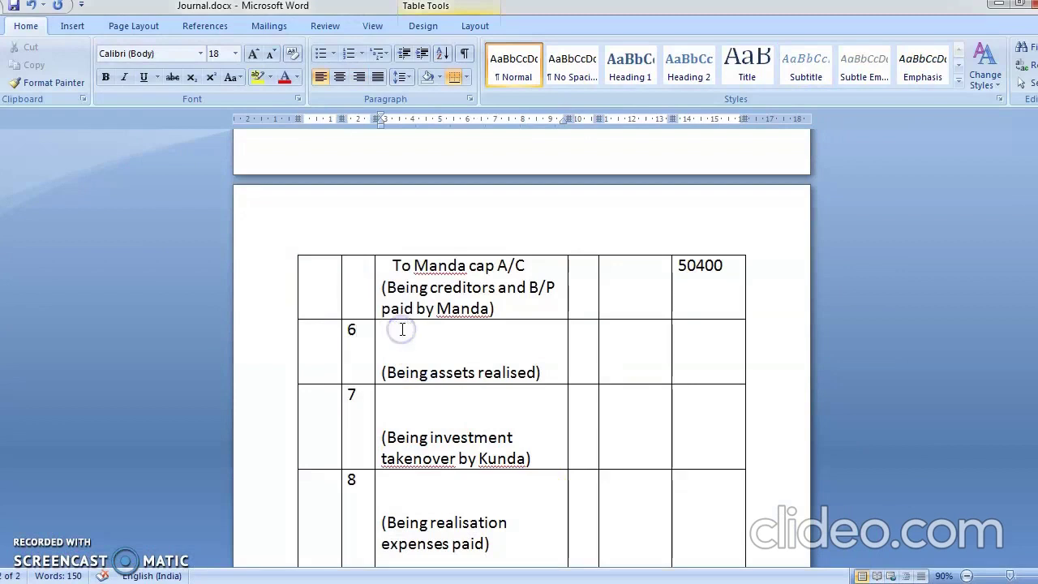
pyautogui.write('Ban')
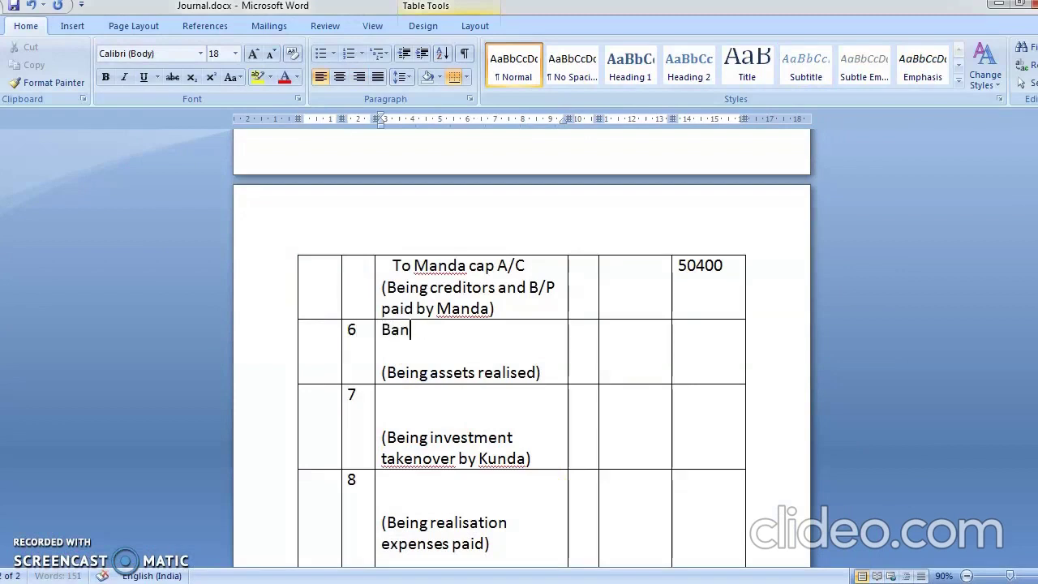
pyautogui.write('k A/c         Dr')
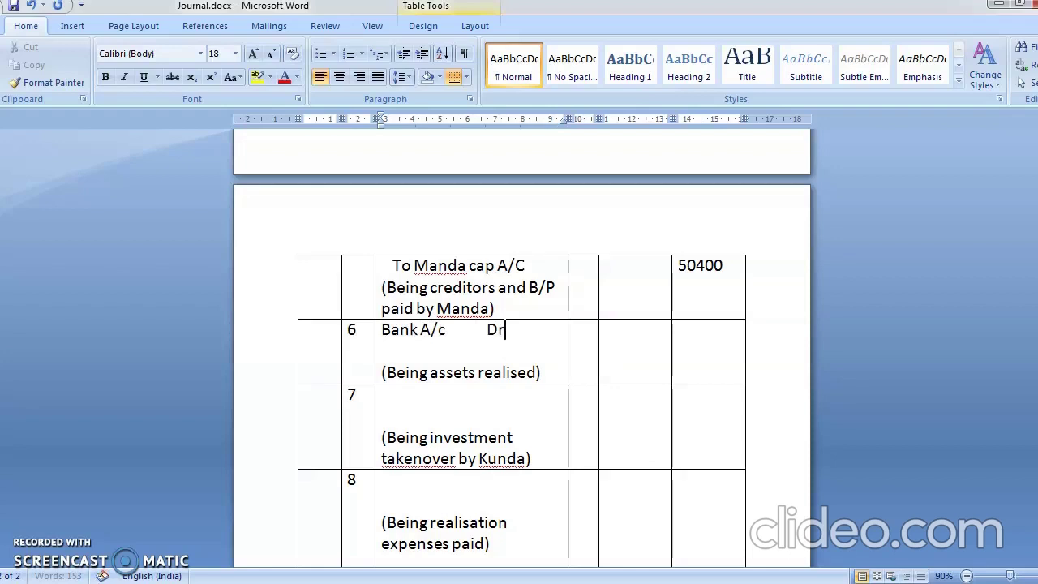
# Step: Add entry 6's indented credit line "To realisation accounts" and remove the blank line before its narration
pyautogui.press('Return')
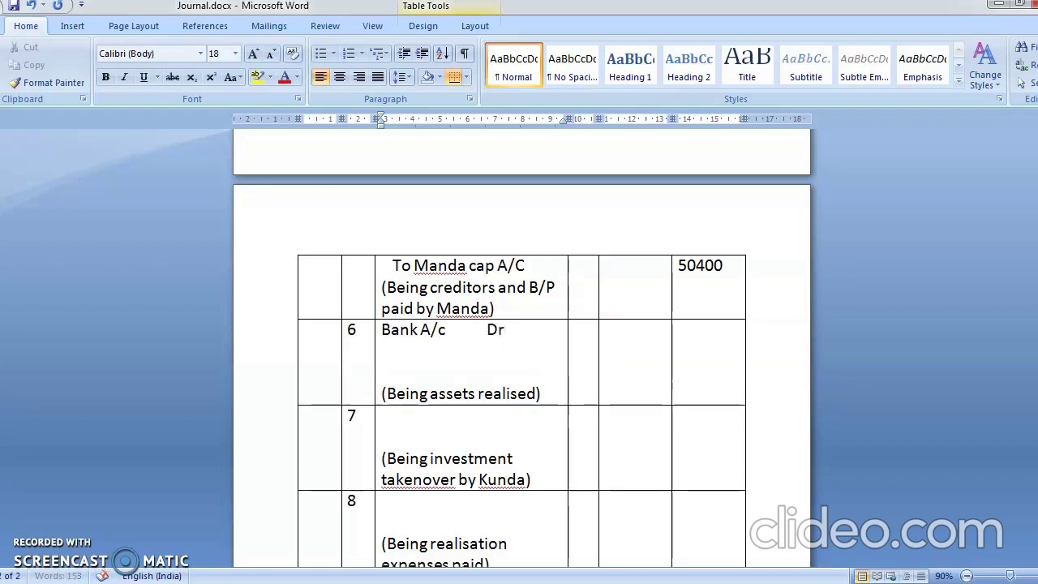
pyautogui.write('t')
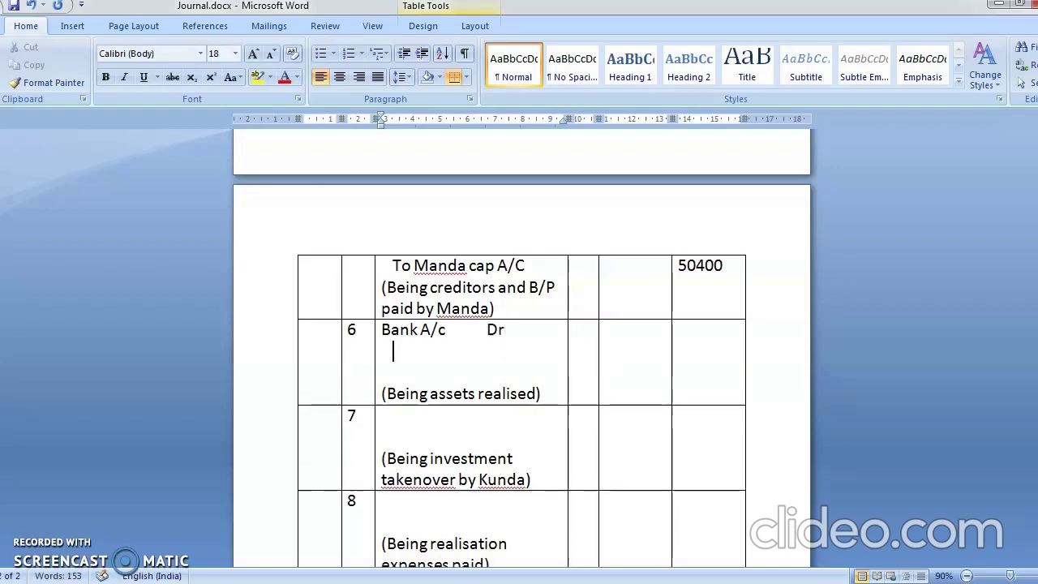
pyautogui.write('o relisa')
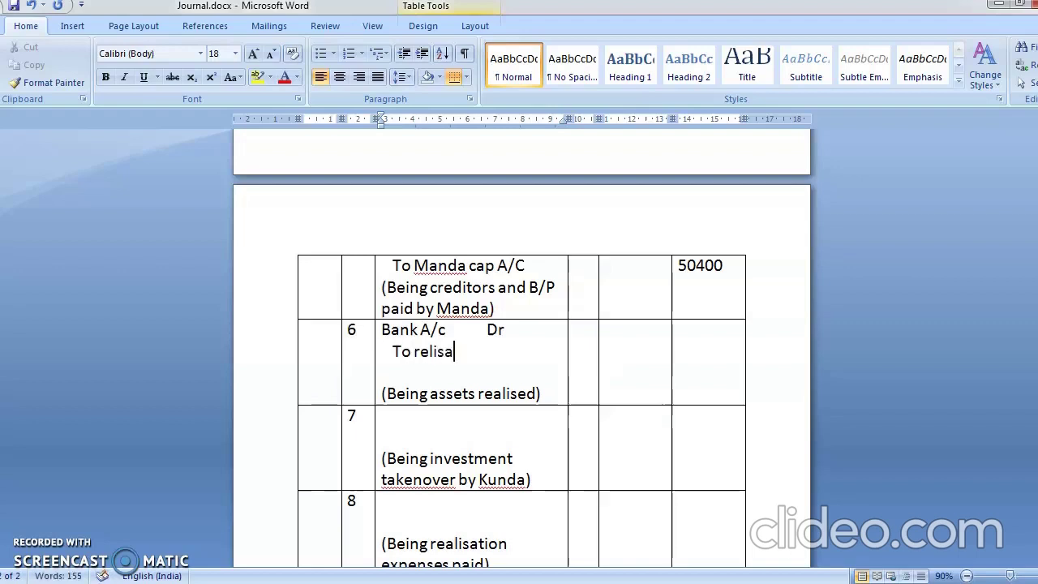
pyautogui.press('BackSpace')
pyautogui.press('BackSpace')
pyautogui.press('BackSpace')
pyautogui.press('BackSpace')
pyautogui.write('alisation a')
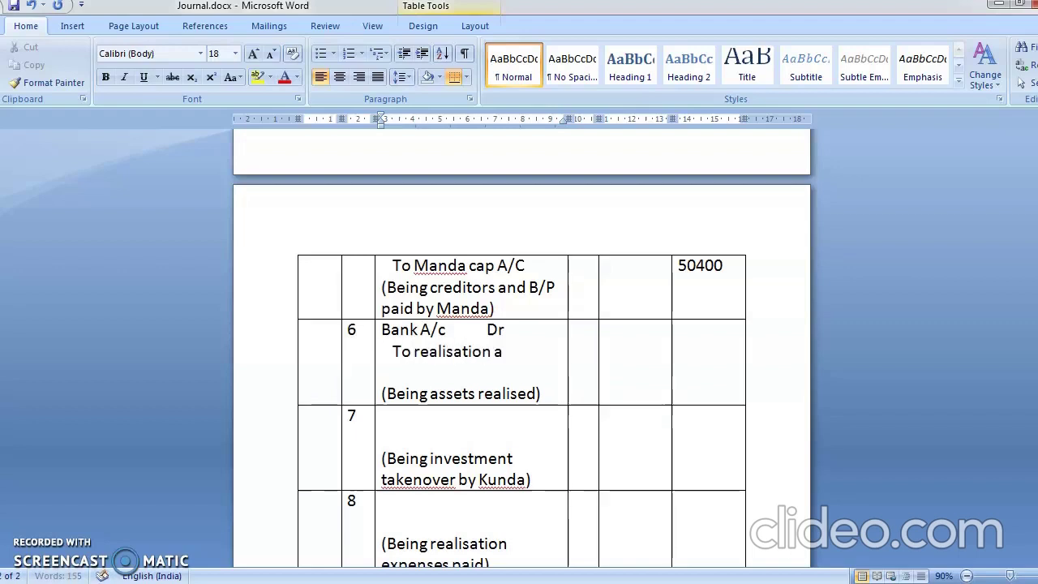
pyautogui.write('cccounts')
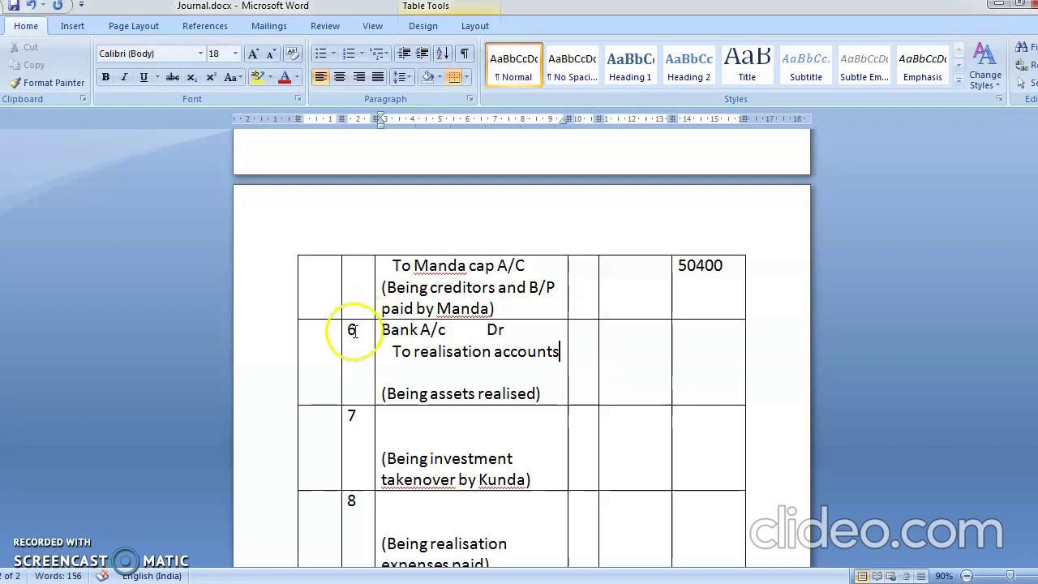
pyautogui.click(386, 374)
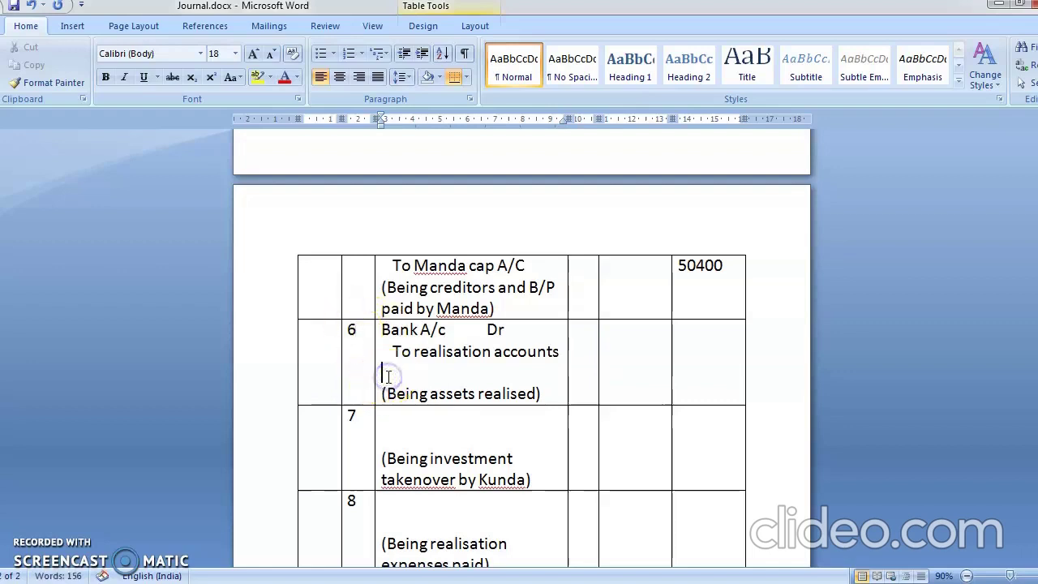
pyautogui.press('BackSpace')
# Step: Enter 182760 as the debit of Bank A/c and 182760 as the credit of the realisation account in entry 6
pyautogui.click(614, 332)
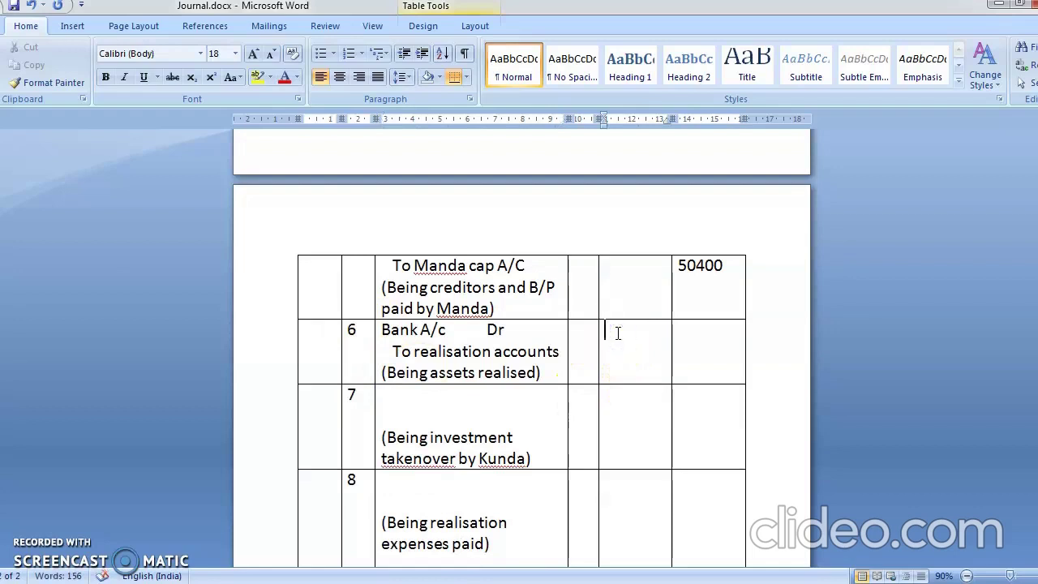
pyautogui.write('182760')
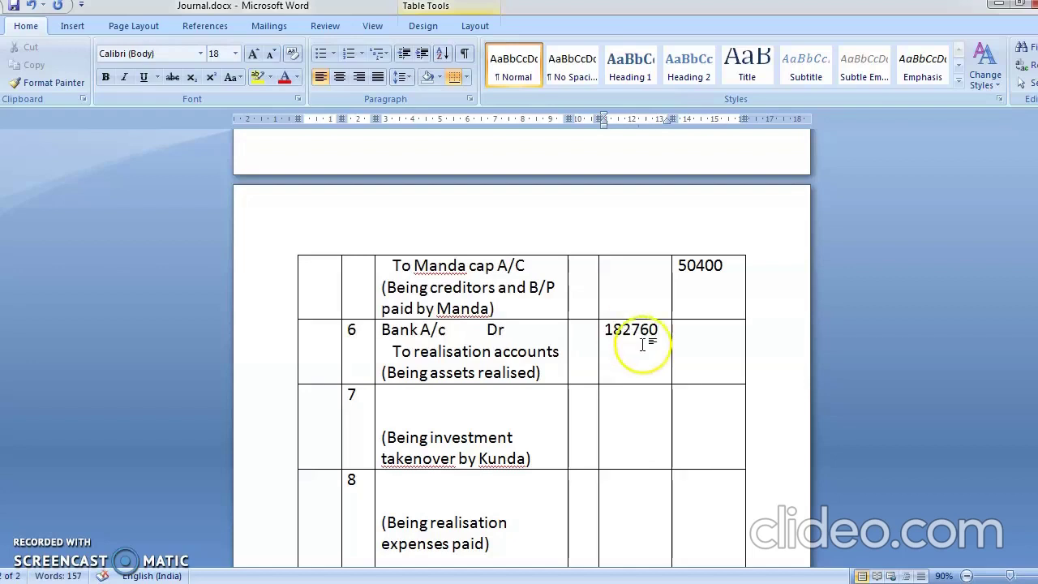
pyautogui.click(689, 334)
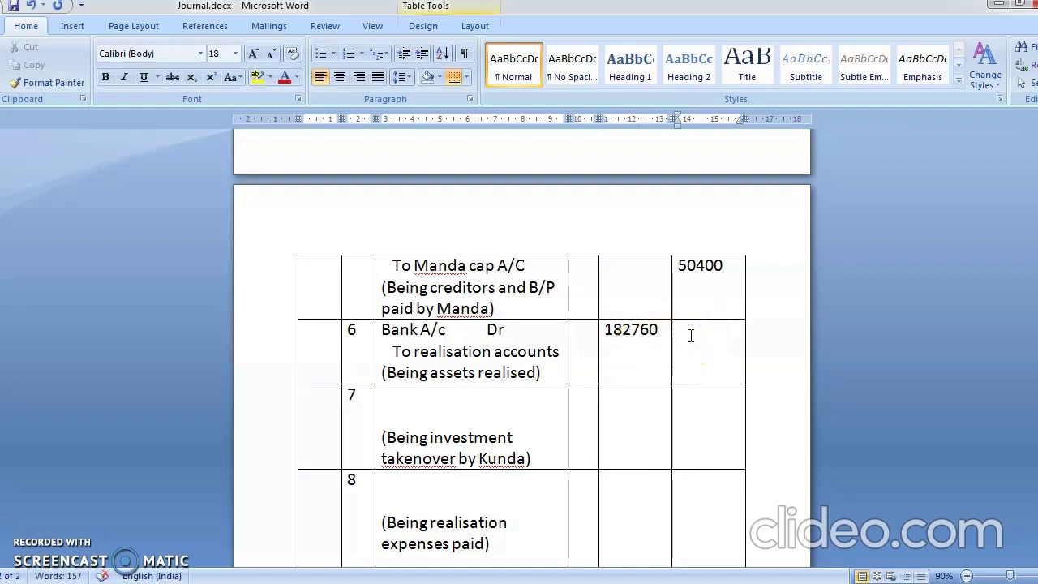
pyautogui.press('Return')
pyautogui.write('18')
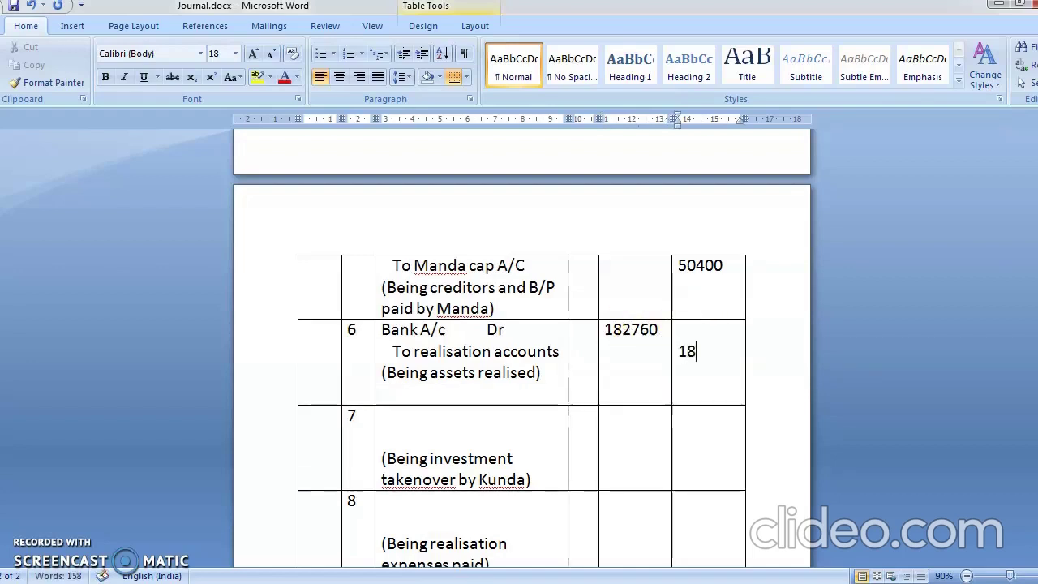
pyautogui.write('2760')
# Step: Switch to the question document to check which partner took over the investments and at what agreed value
pyautogui.click(509, 432)
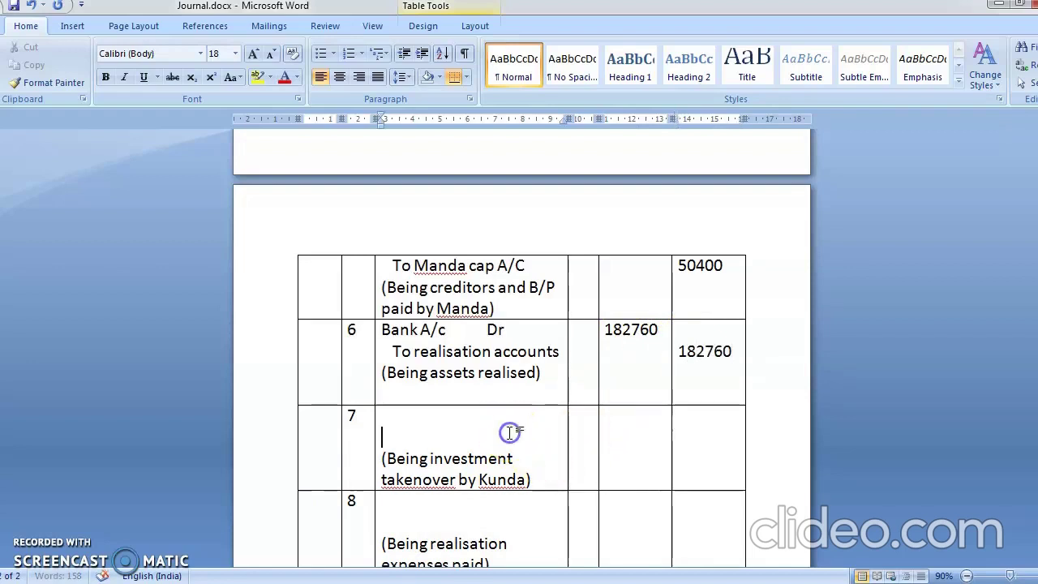
pyautogui.moveTo(598, 580)
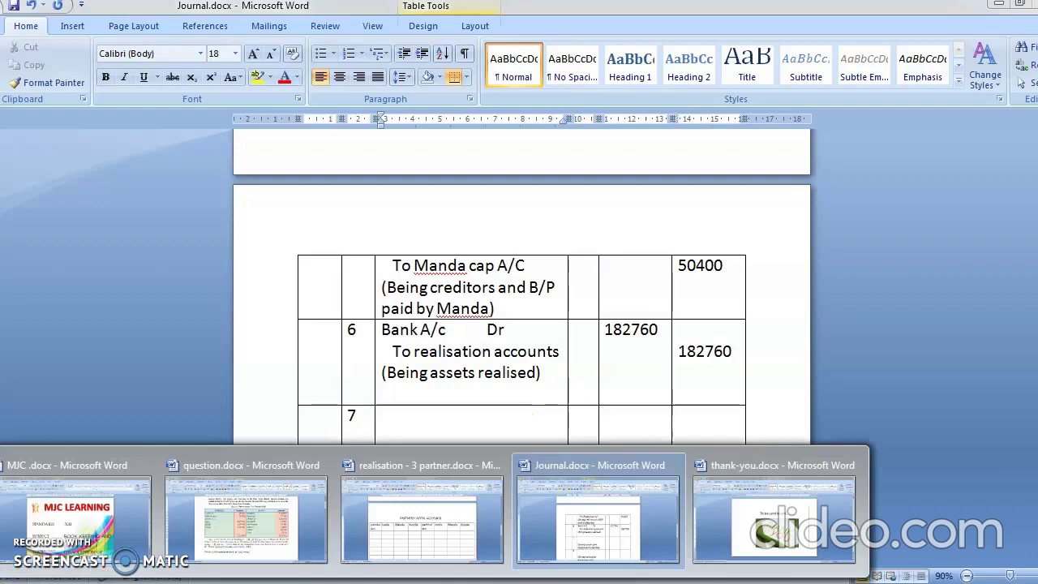
pyautogui.click(246, 519)
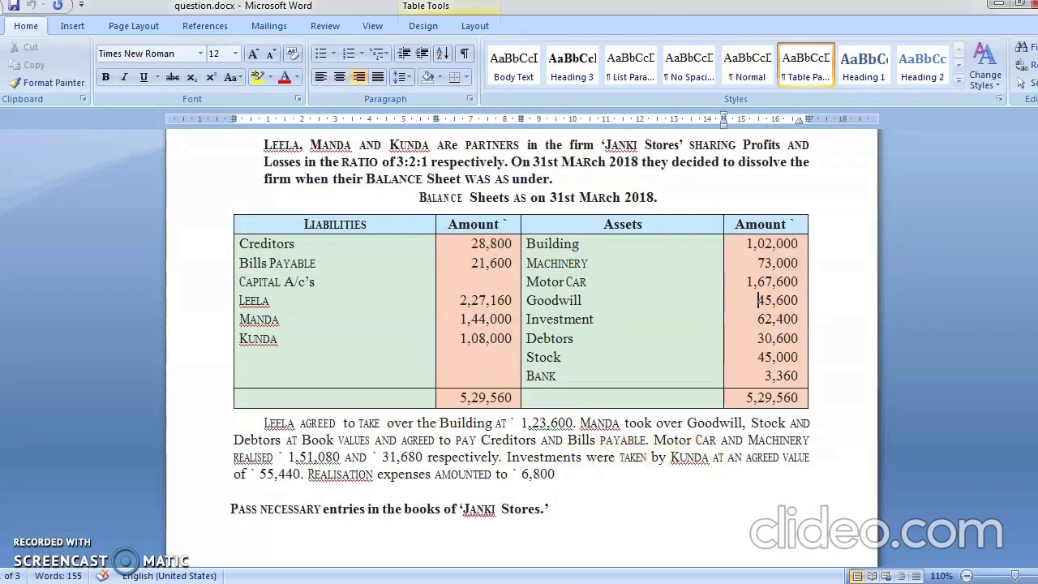
# Step: Return to the Journal document and enter entry 7's debit line: the name of the partner taking the investments, "Cap A/c" and "Dr"
pyautogui.moveTo(336, 577)
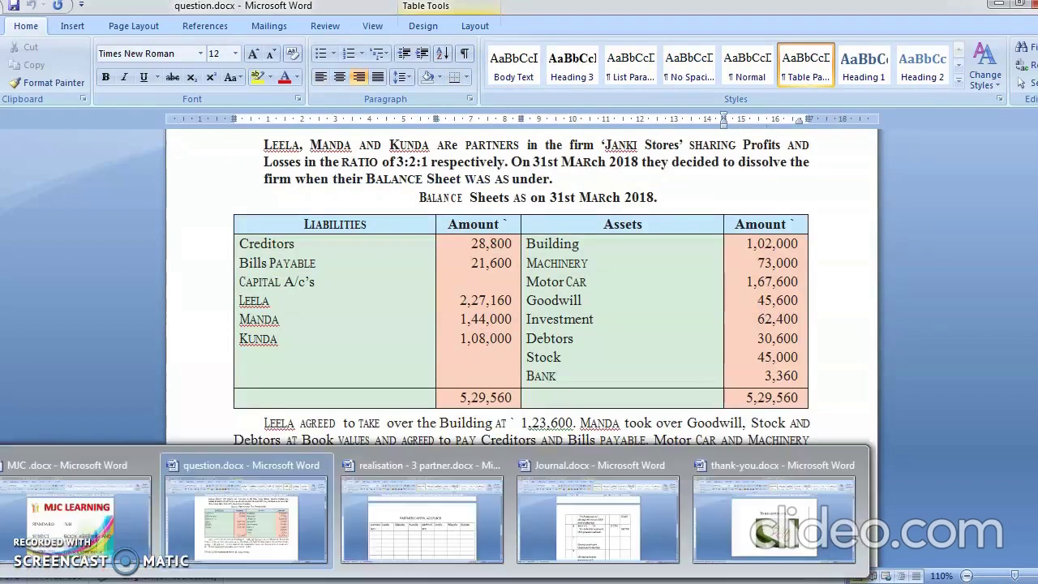
pyautogui.click(594, 535)
pyautogui.click(402, 423)
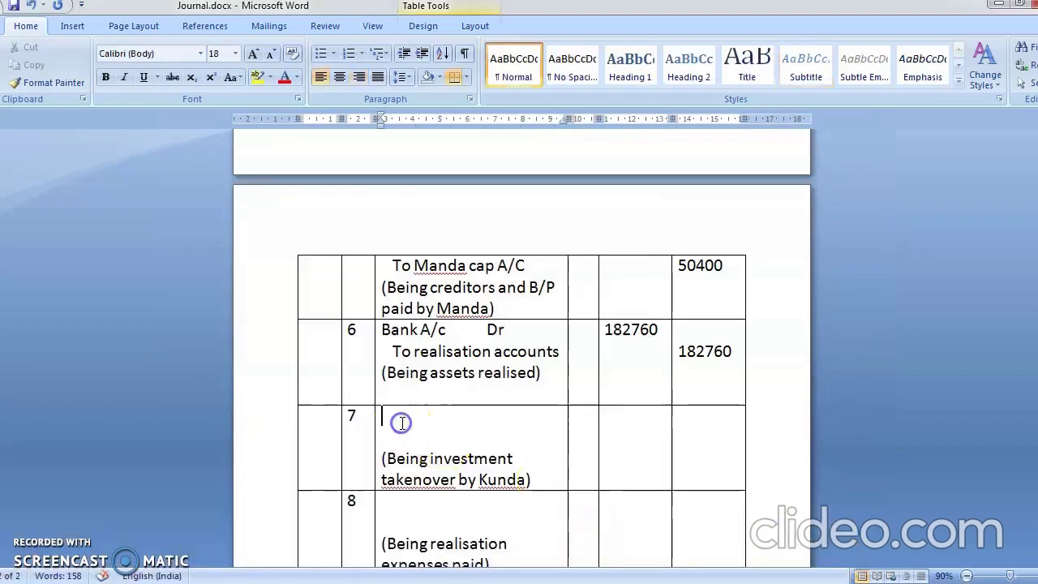
pyautogui.write('kun')
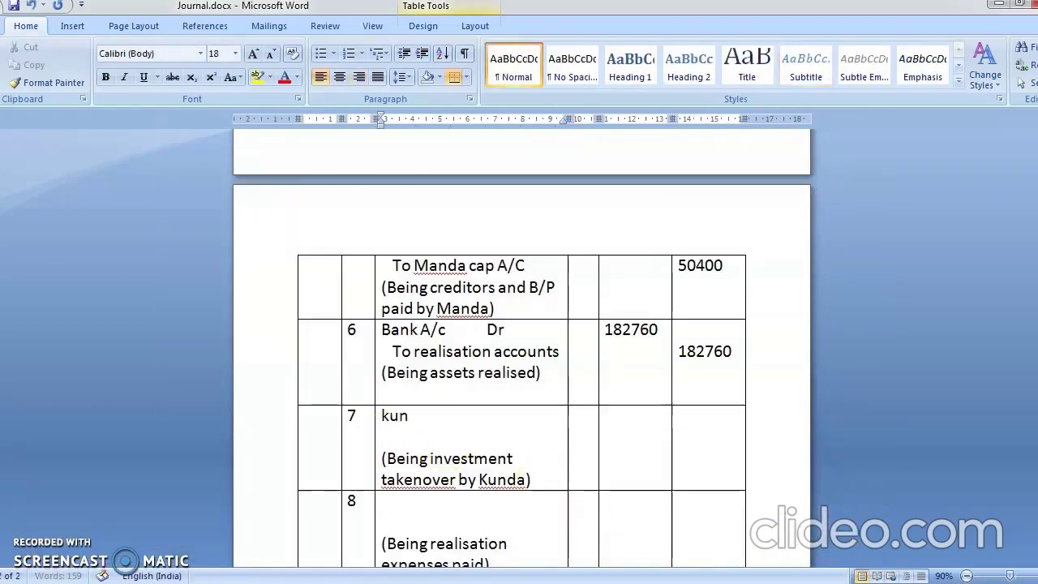
pyautogui.write('da Ca')
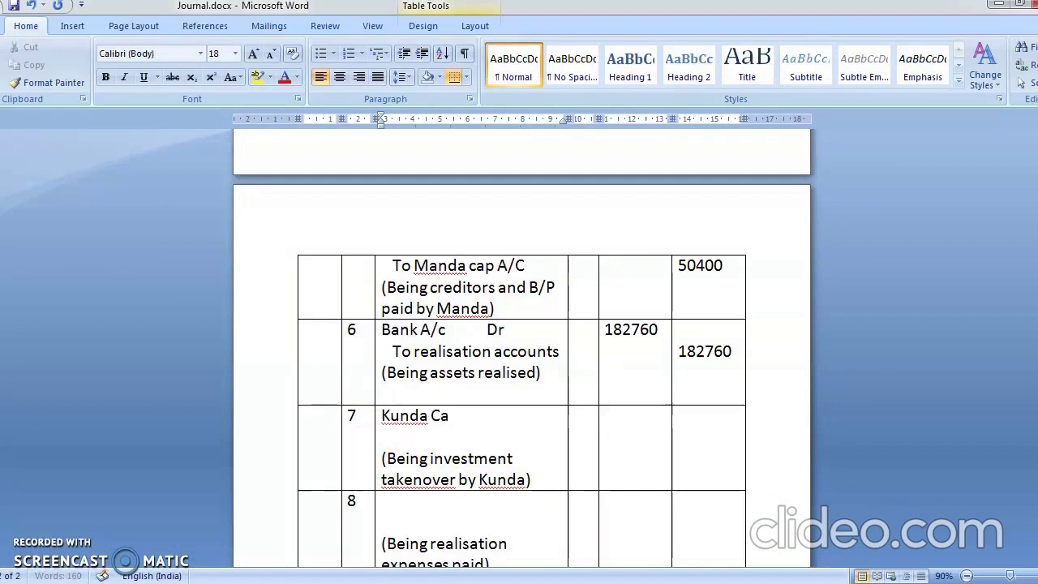
pyautogui.write('p A/c       dr')
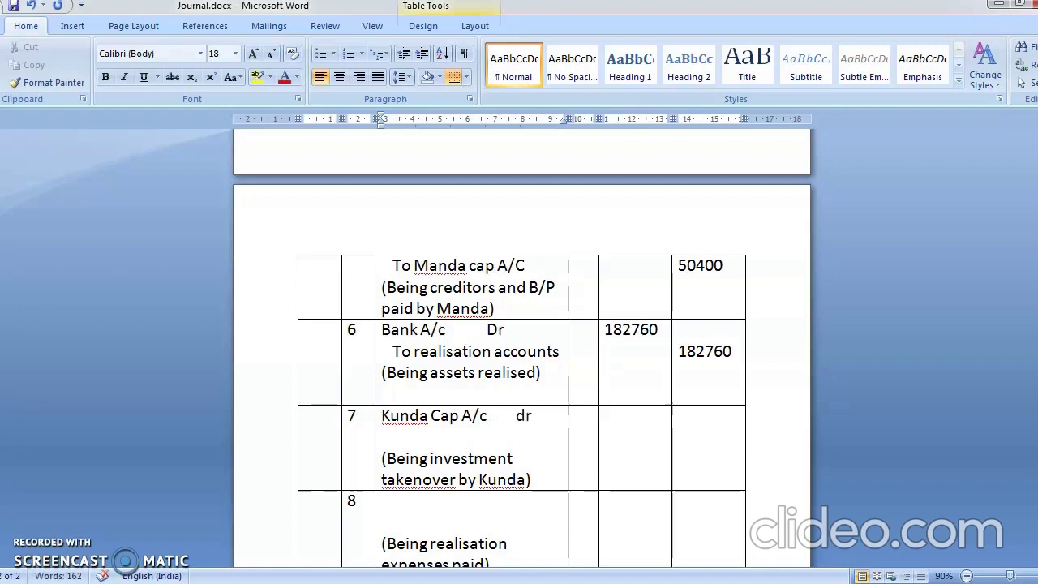
pyautogui.press('BackSpace')
pyautogui.press('BackSpace')
pyautogui.write('Dr')
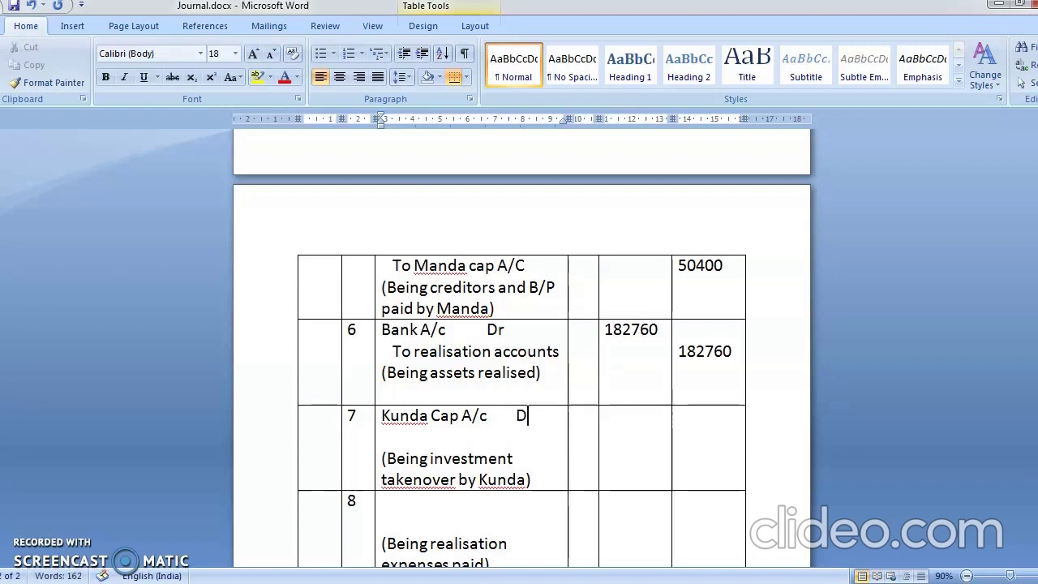
# Step: Add the indented credit line "To relisations" below entry 7's debit line
pyautogui.press('Return')
pyautogui.write('To')
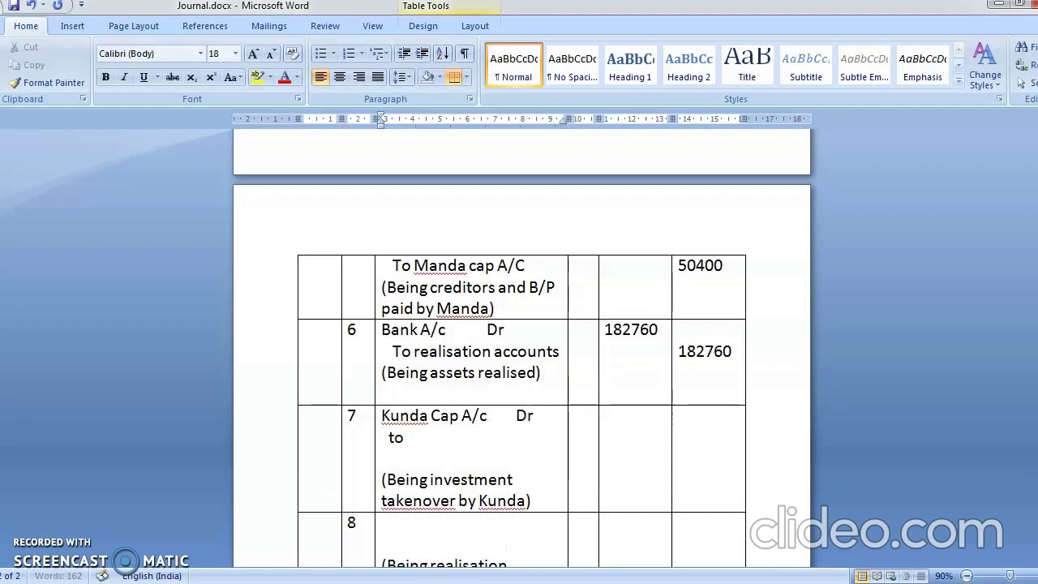
pyautogui.write(' relisations')
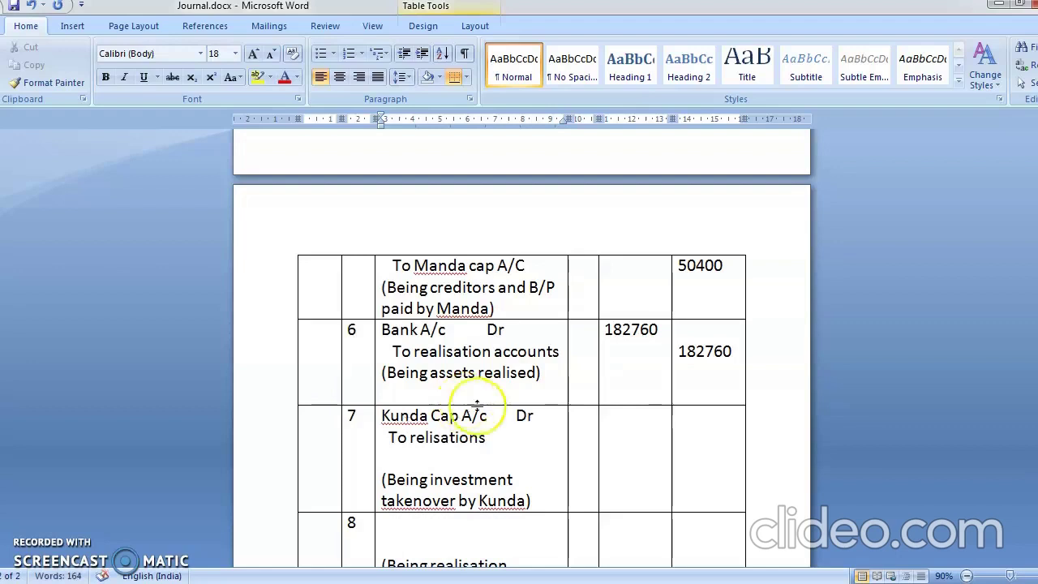
# Step: Enter 55440 as the debit of the partner's capital account and 55440 as the credit of the realisation account in entry 7
pyautogui.click(645, 424)
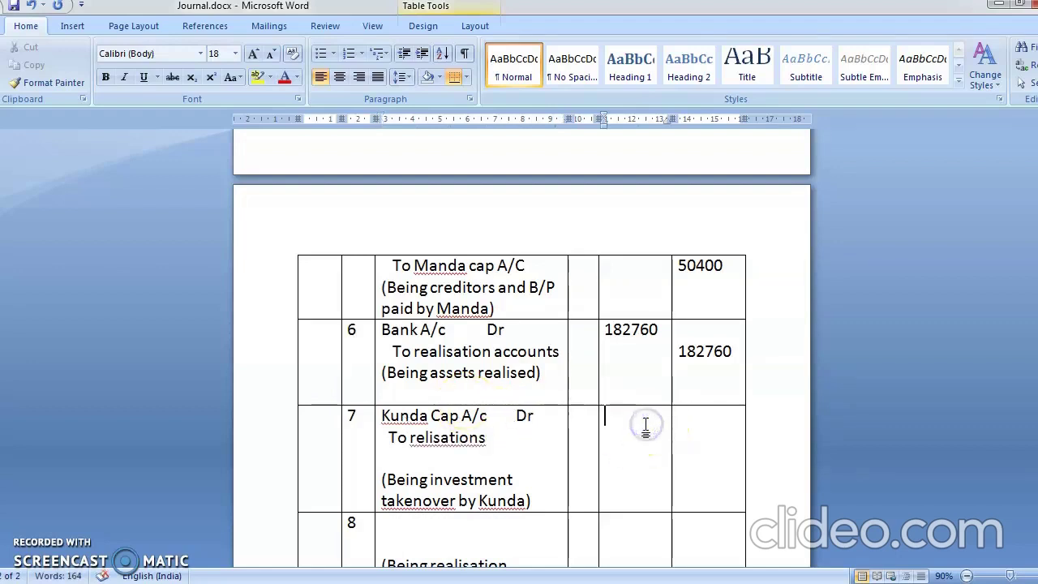
pyautogui.write('55440')
pyautogui.click(690, 427)
pyautogui.write('55440')
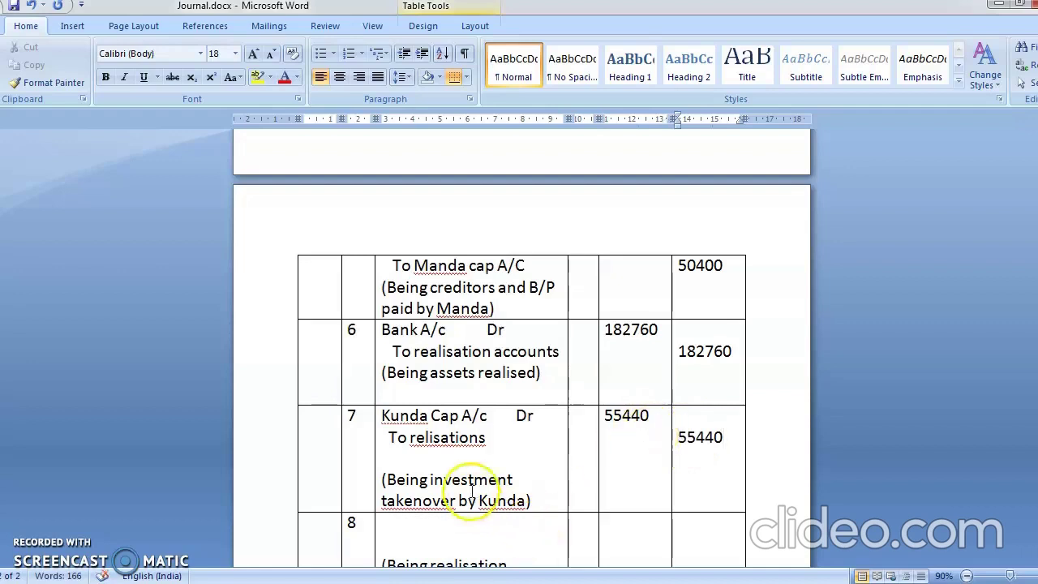
# Step: Remove the blank line between entry 7's credit line and its narration about the investment taken over
pyautogui.click(465, 458)
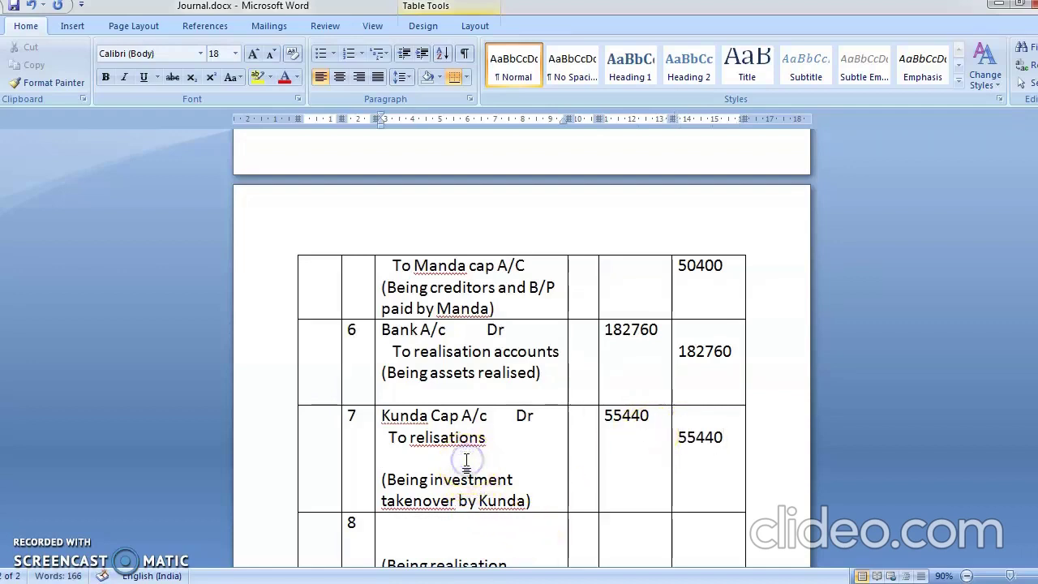
pyautogui.press('Return')
pyautogui.press('BackSpace')
pyautogui.press('BackSpace')
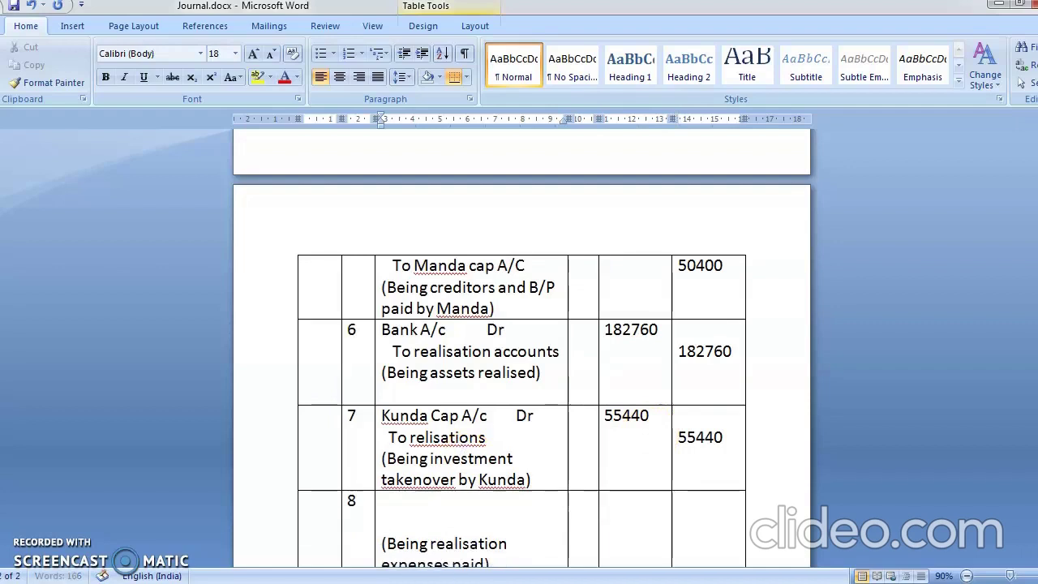
# Step: Consult the question document for the realisation expenses and enter "Realisations A/c" and "Dr" as the debit line of entry 8 in the Journal document
pyautogui.click(416, 498)
pyautogui.moveTo(430, 583)
pyautogui.click(279, 559)
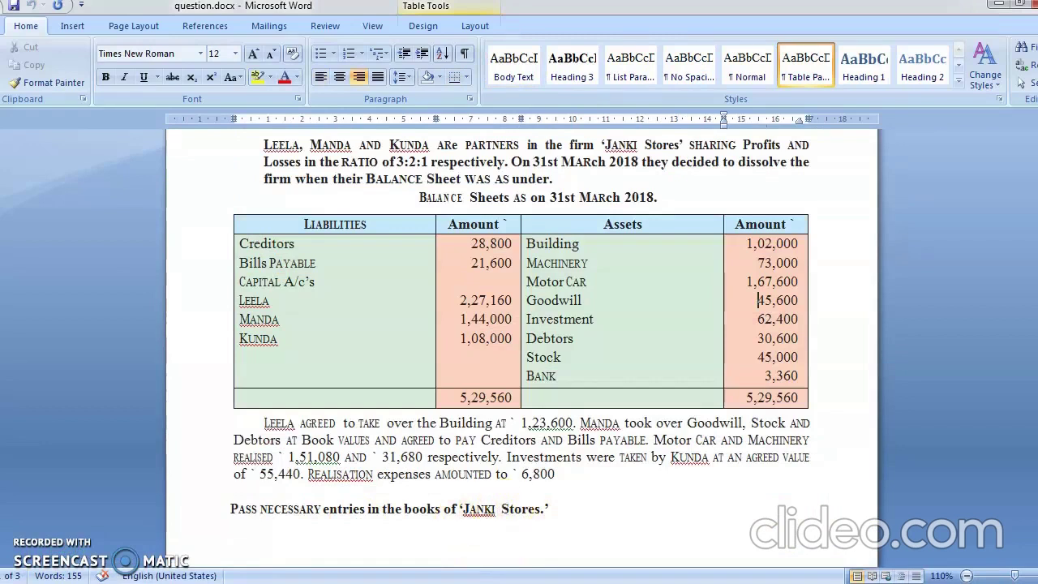
pyautogui.moveTo(434, 577)
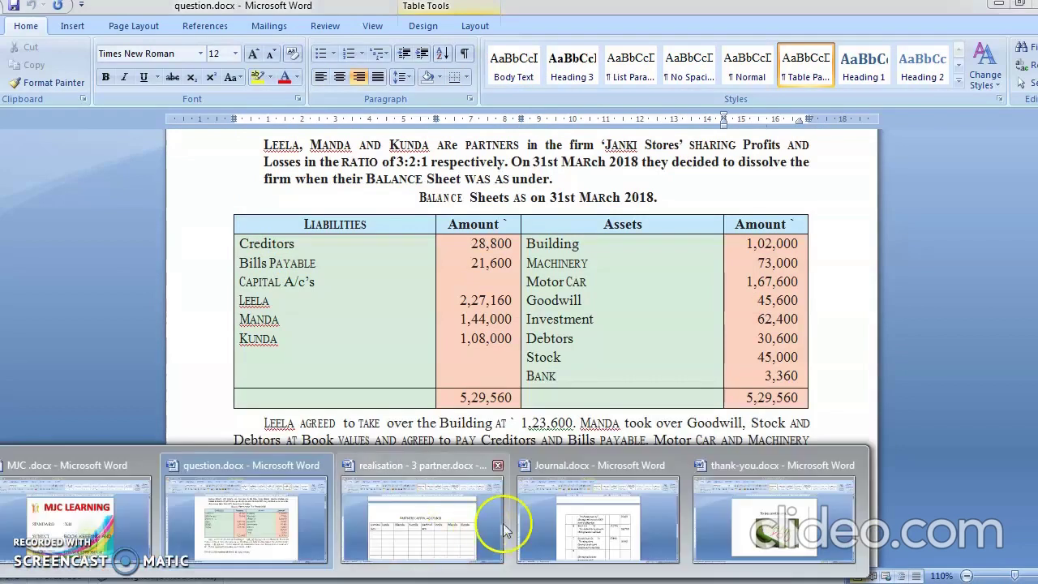
pyautogui.click(579, 535)
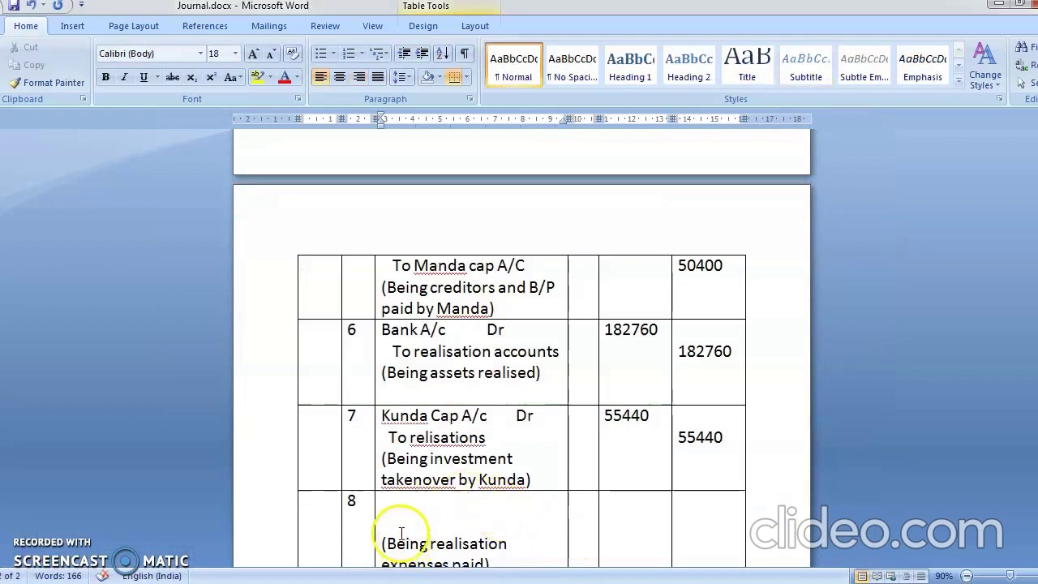
pyautogui.write('re')
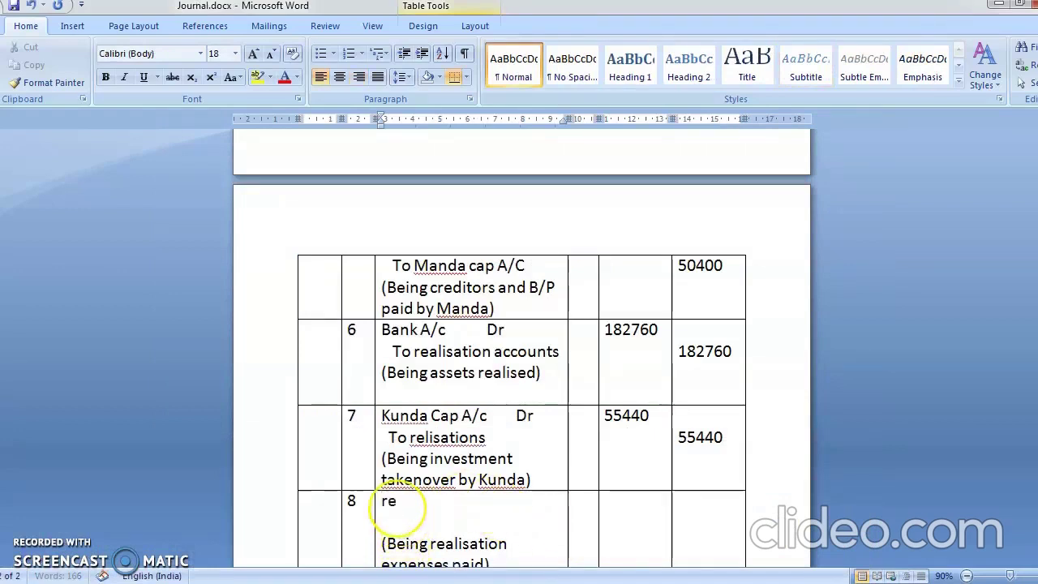
pyautogui.write('alisations')
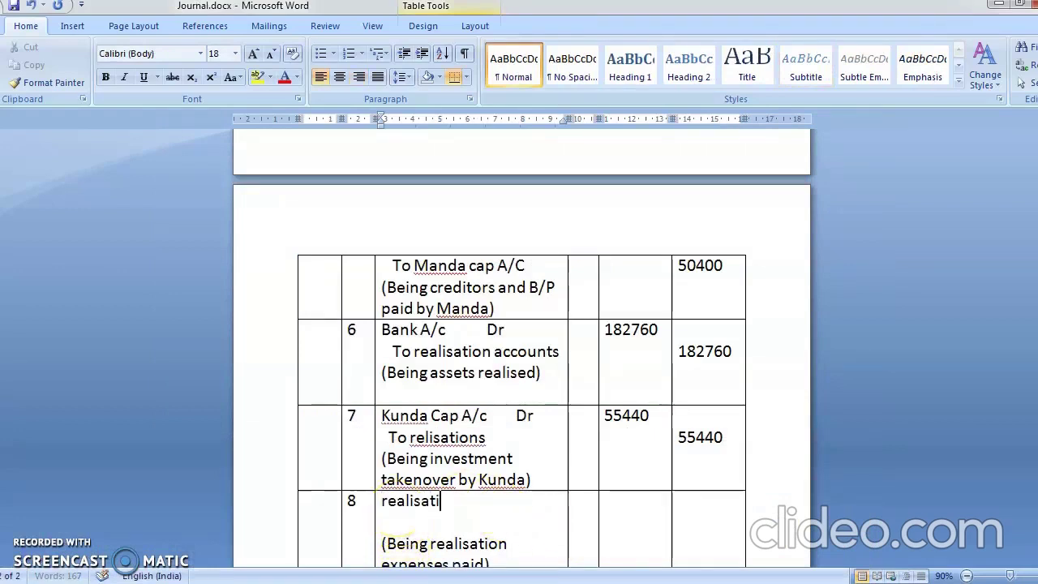
pyautogui.write('A')
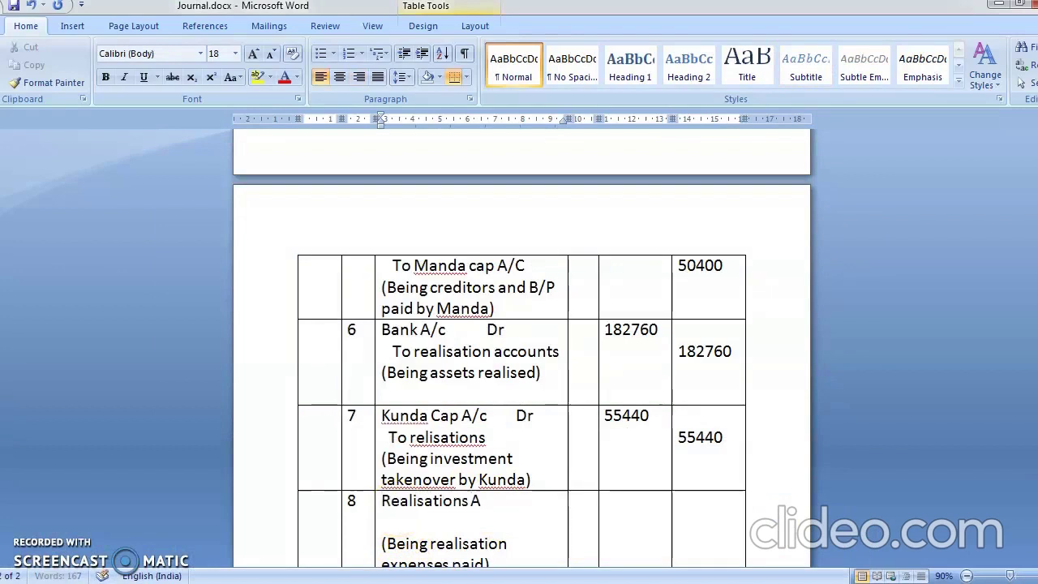
pyautogui.write('/c   dr')
pyautogui.press('BackSpace')
pyautogui.press('BackSpace')
pyautogui.write('D')
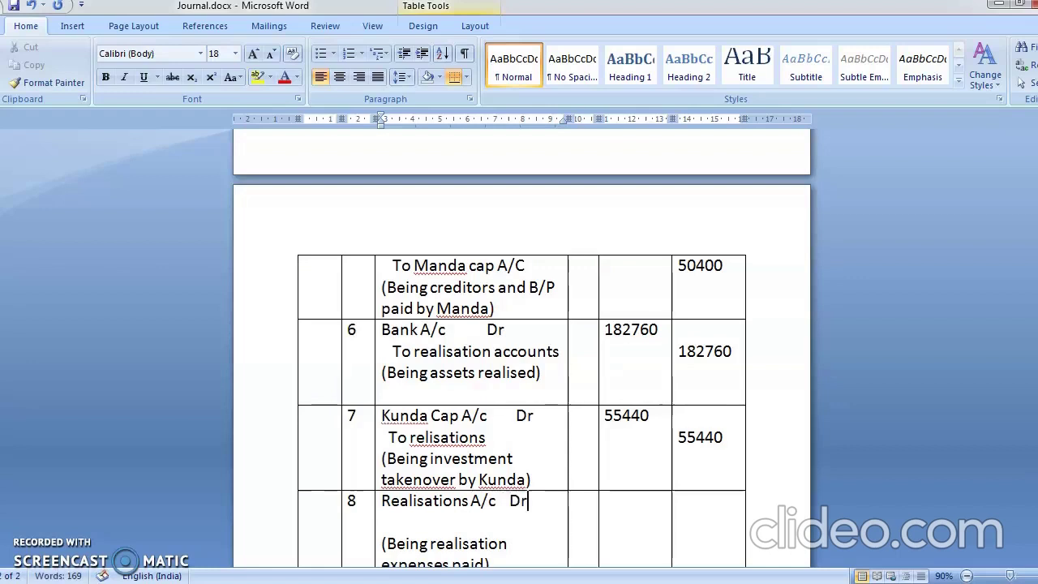
pyautogui.write('r')
# Step: Add the indented credit line "To banks" to entry 8 and enter 6800 as both its debit and credit amounts
pyautogui.press('Return')
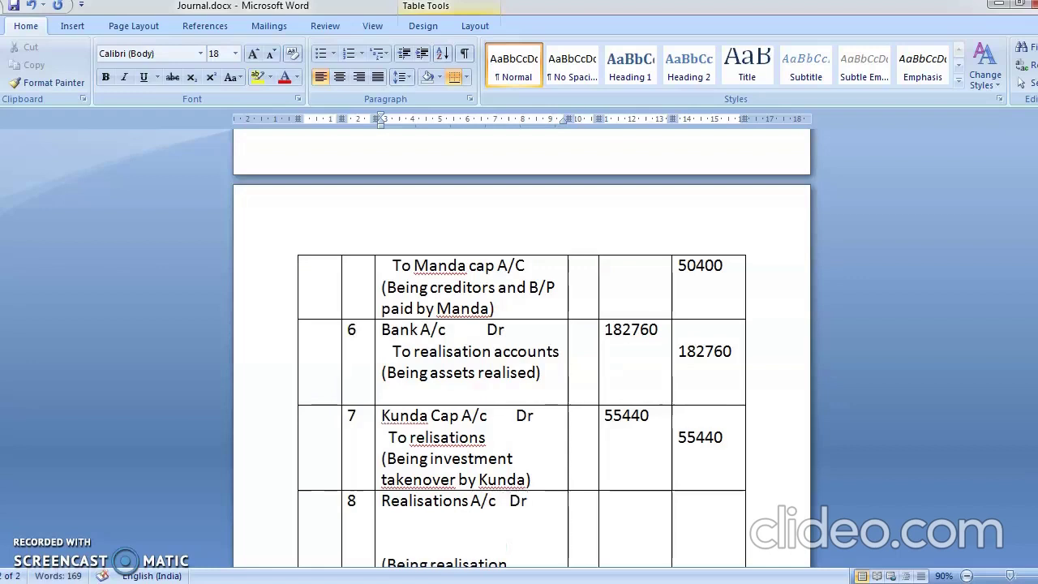
pyautogui.write('to banks')
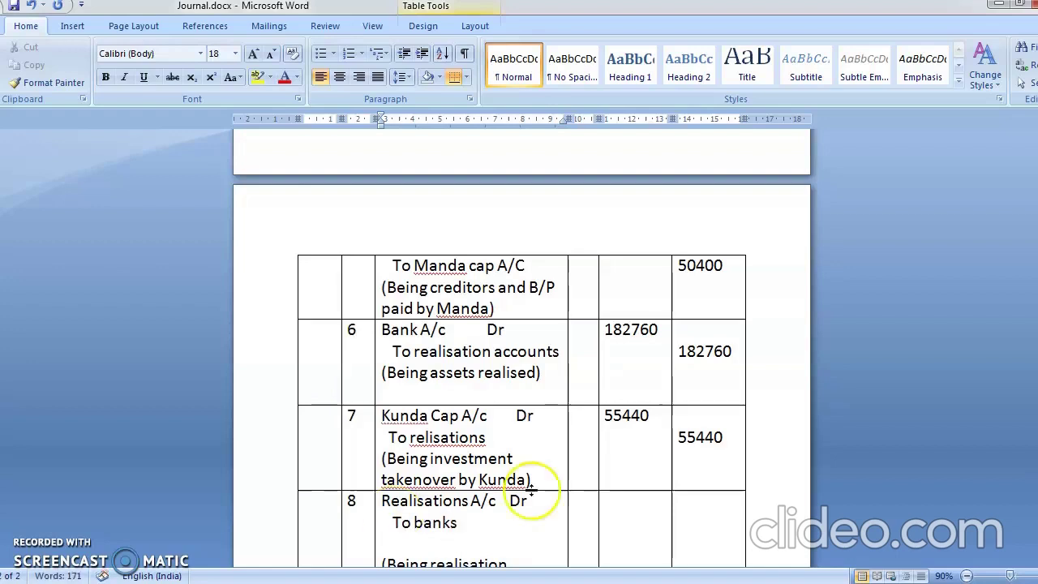
pyautogui.click(613, 502)
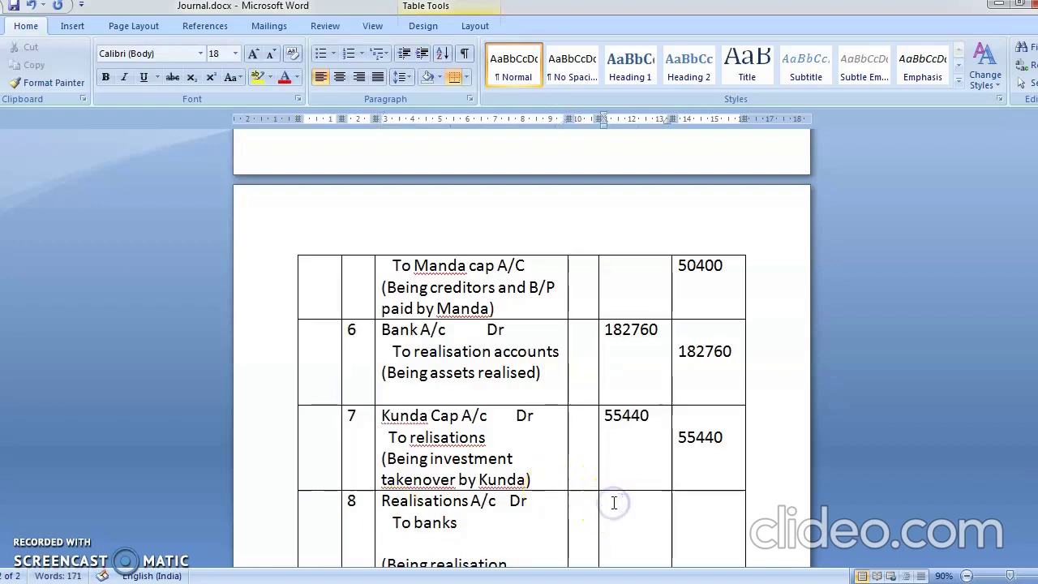
pyautogui.write('6800')
pyautogui.press('Tab')
pyautogui.write('68')
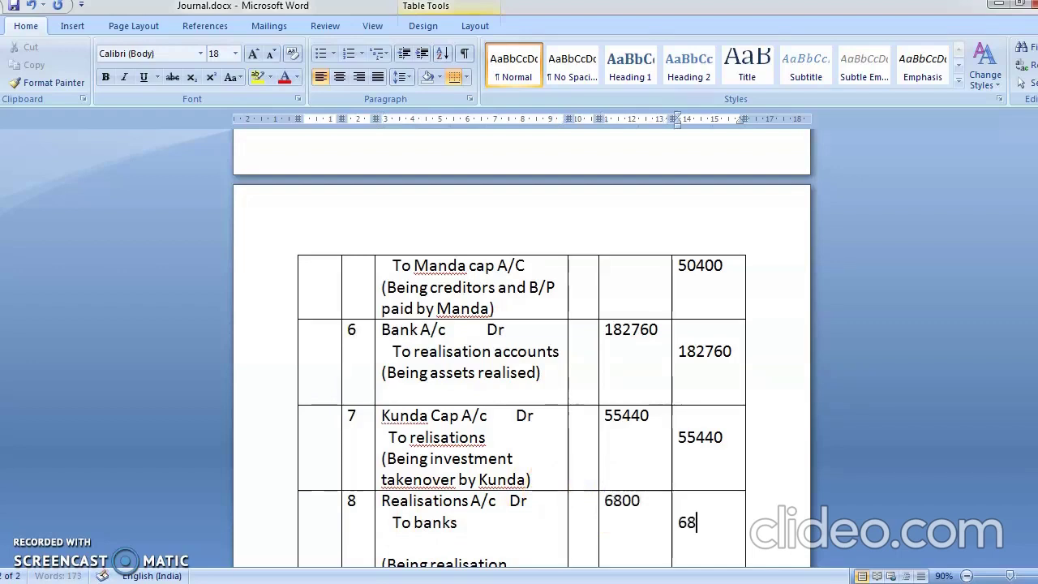
# Step: Remove the blank line between entry 8's credit line and its narration about the realisation expenses paid
pyautogui.click(475, 541)
pyautogui.press('Return')
pyautogui.press('BackSpace')
pyautogui.press('BackSpace')
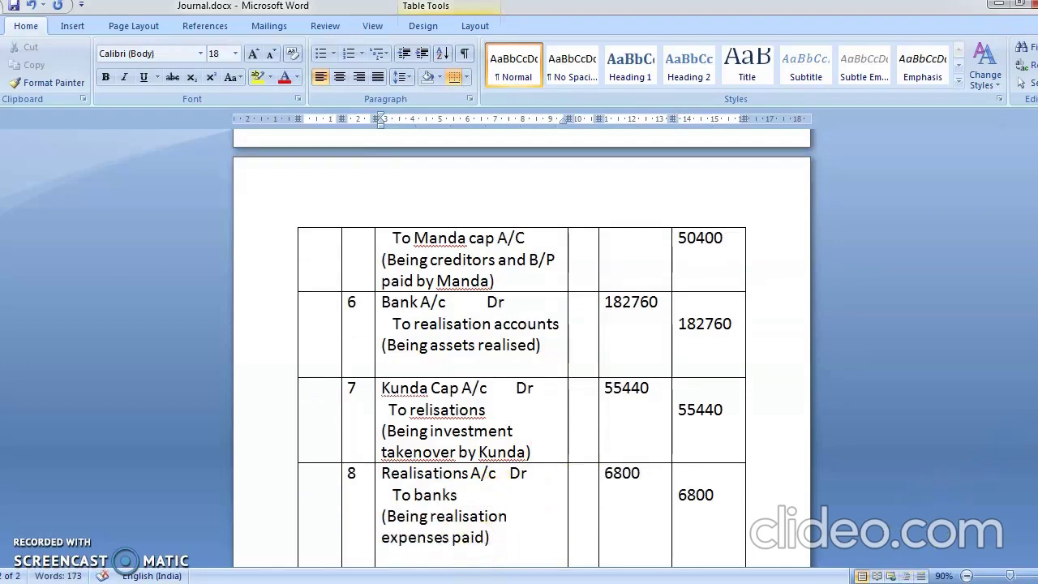
# Step: Examine the unfilled journal entries 9 and 10 and the Realisation Accounts and Partners Capital Accounts tables in the realisation - 3 partner document
pyautogui.scroll(-10, 521, 349)
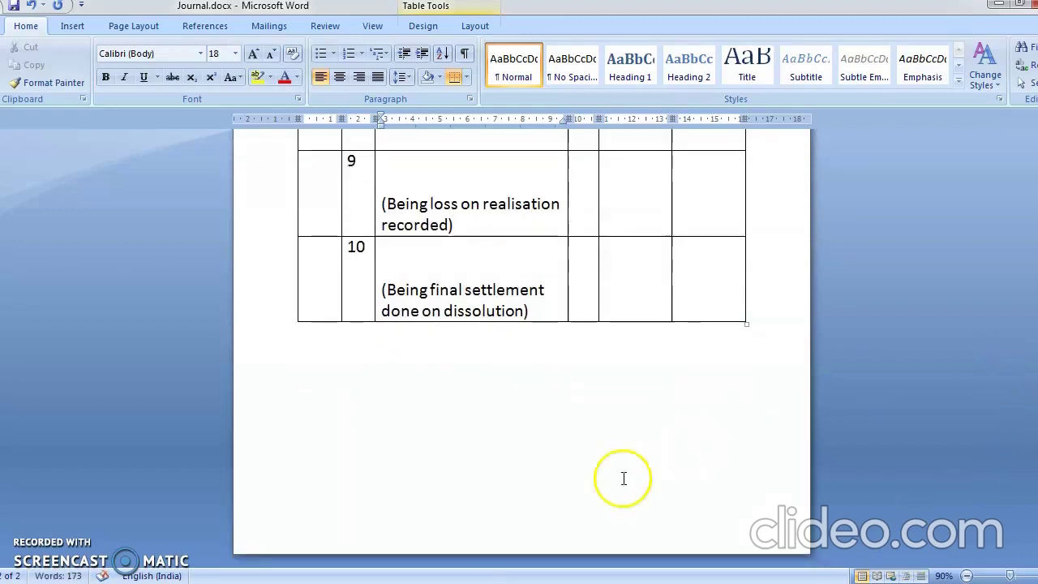
pyautogui.moveTo(378, 583)
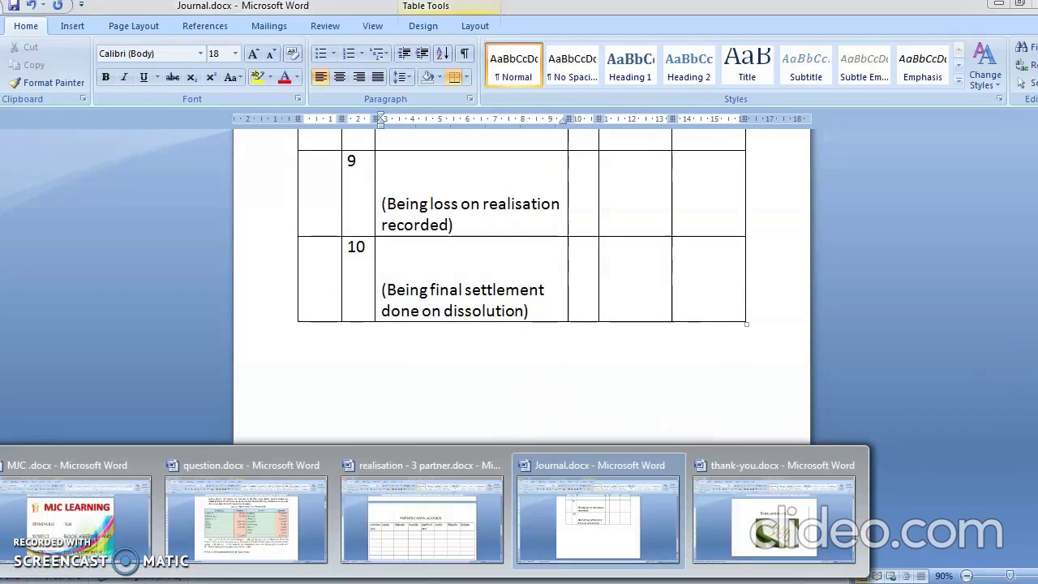
pyautogui.click(408, 540)
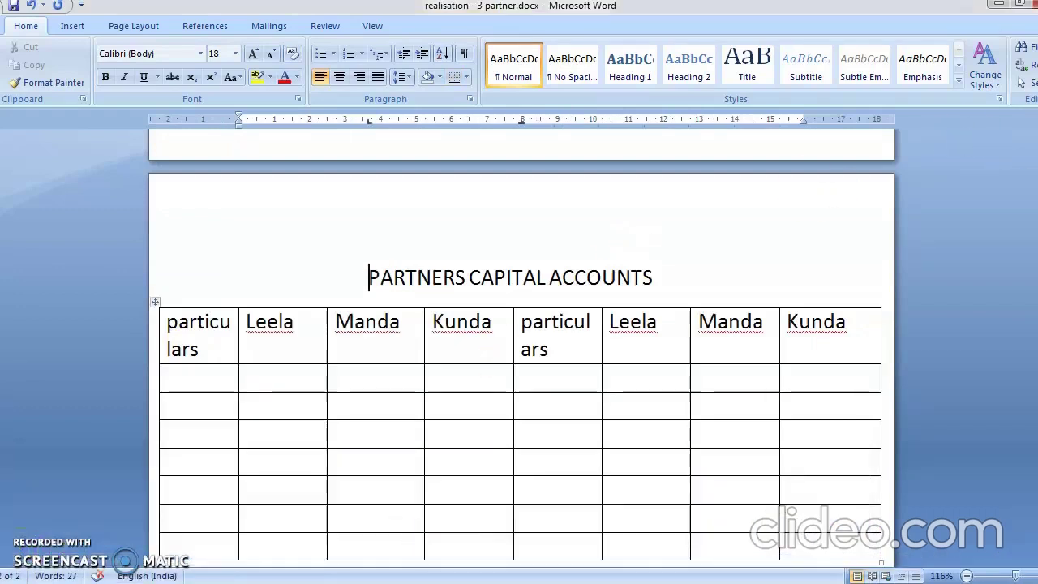
pyautogui.scroll(6, 521, 363)
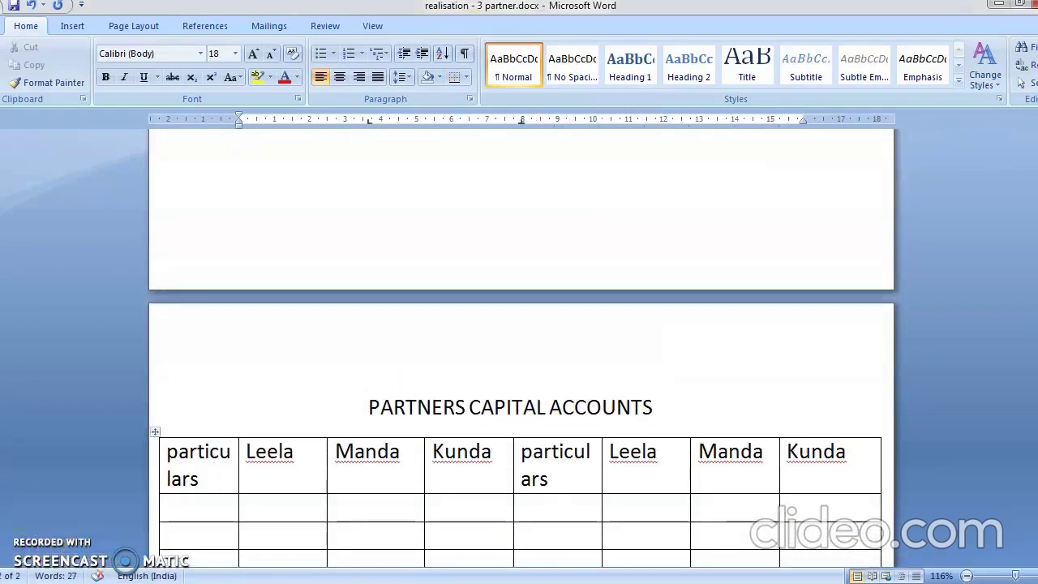
pyautogui.scroll(-10, 521, 332)
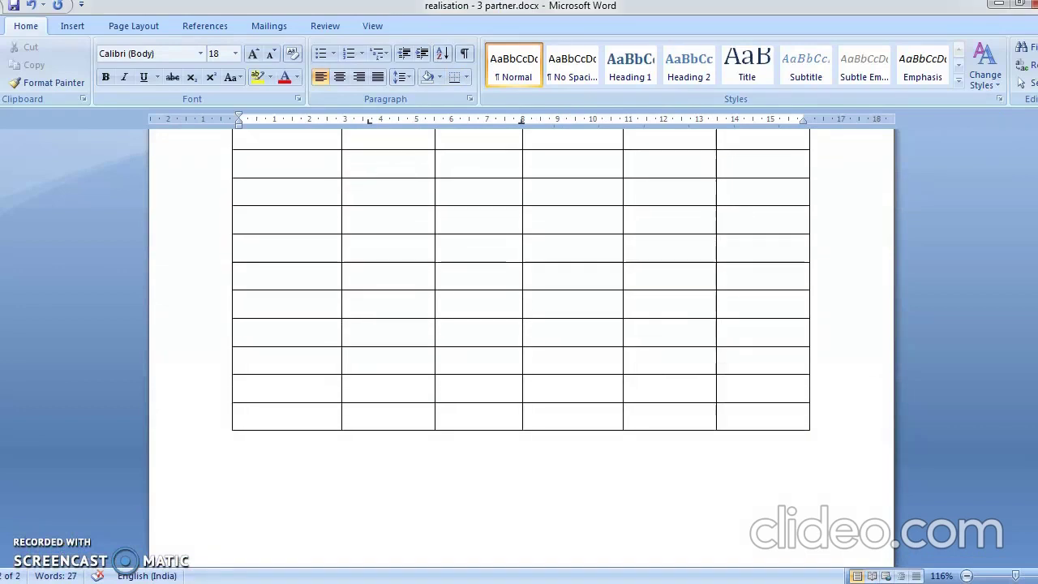
pyautogui.scroll(5, 523, 444)
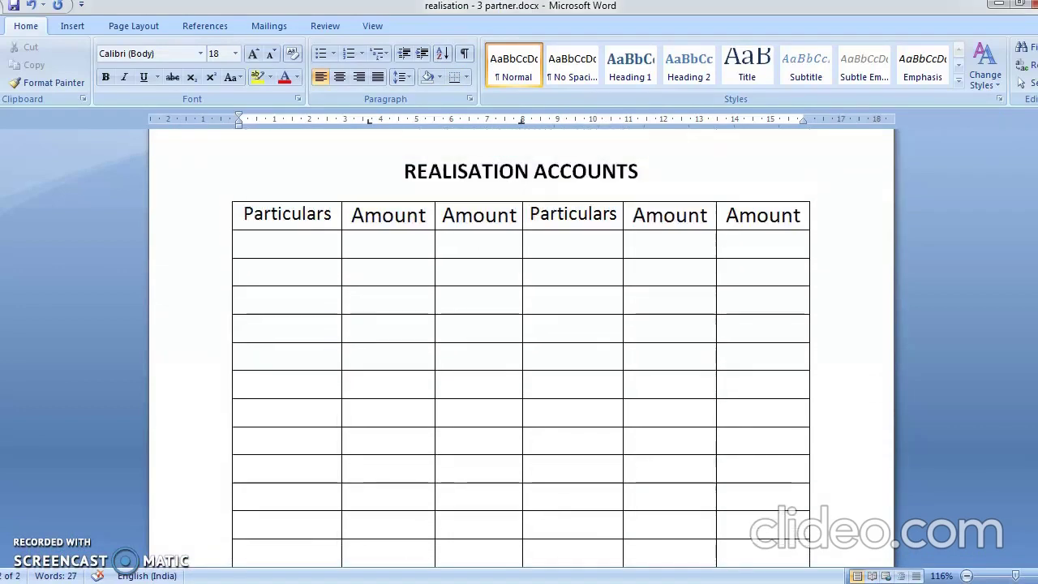
pyautogui.moveTo(289, 580)
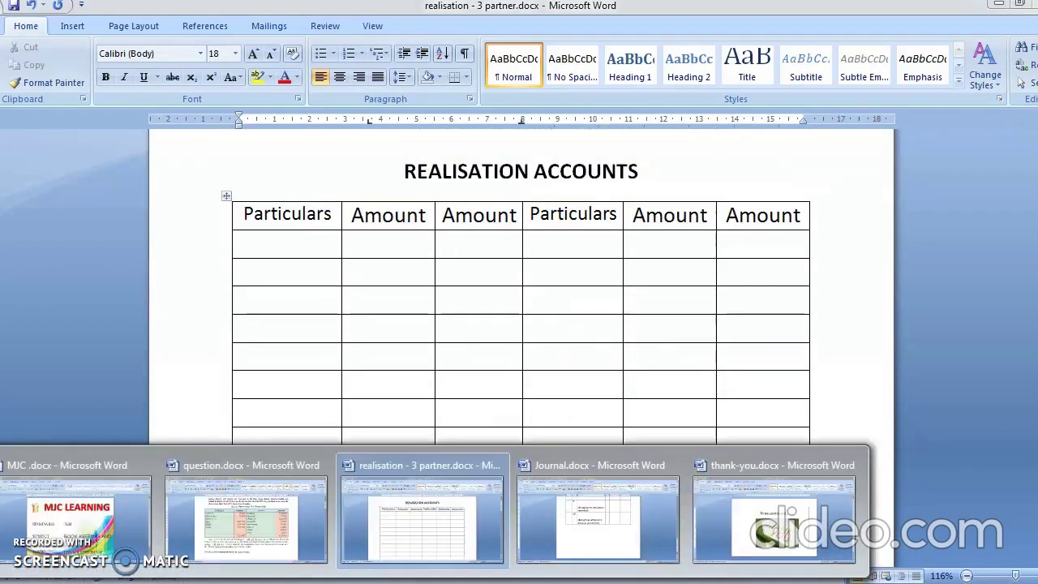
# Step: Return to the Journal document and review the filled-in entries from entry 8 back to entry 1
pyautogui.click(610, 517)
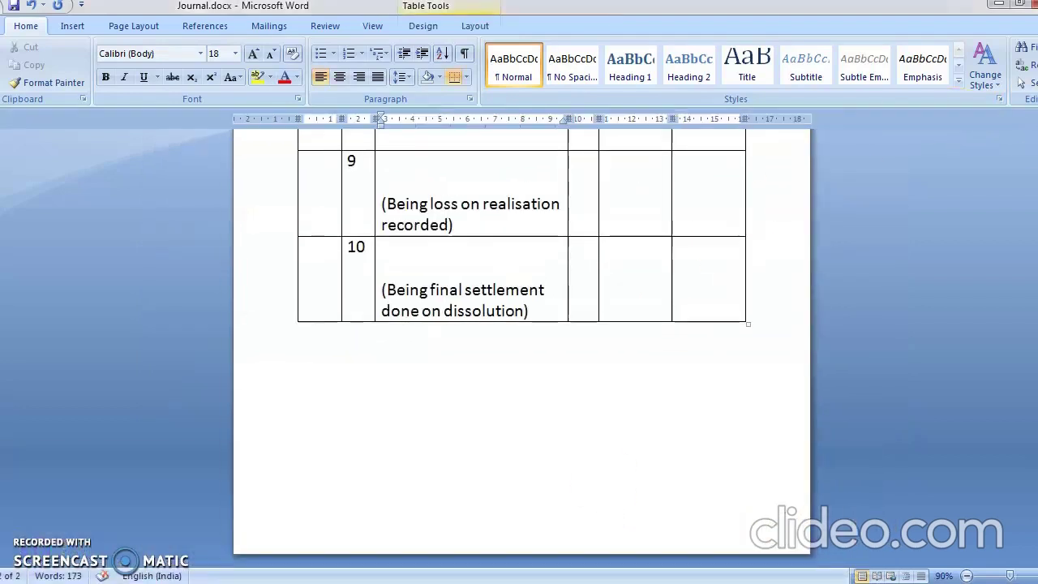
pyautogui.scroll(1, 519, 325)
pyautogui.scroll(10, 519, 324)
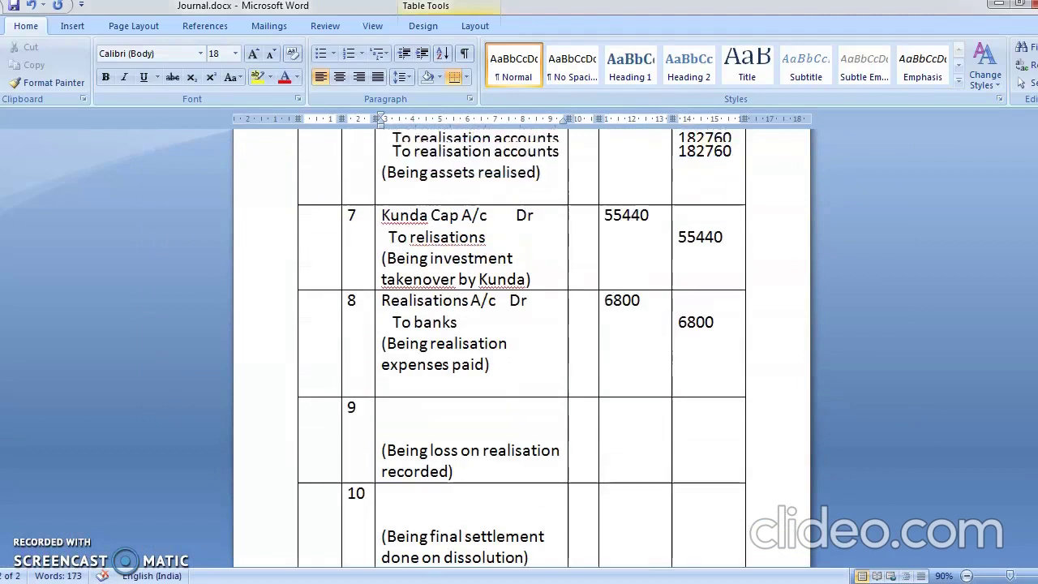
pyautogui.scroll(10, 519, 324)
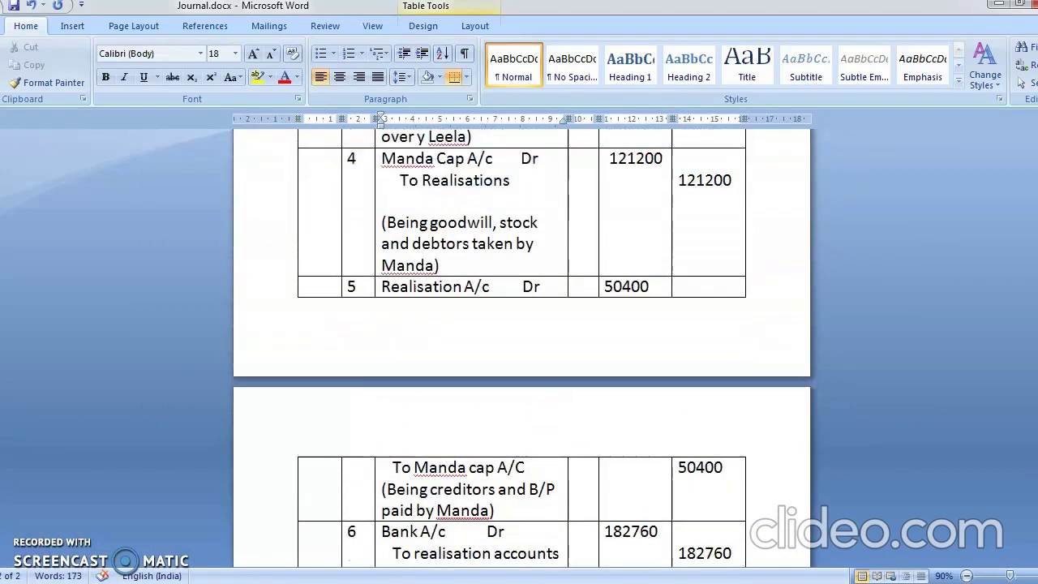
pyautogui.scroll(7, 519, 325)
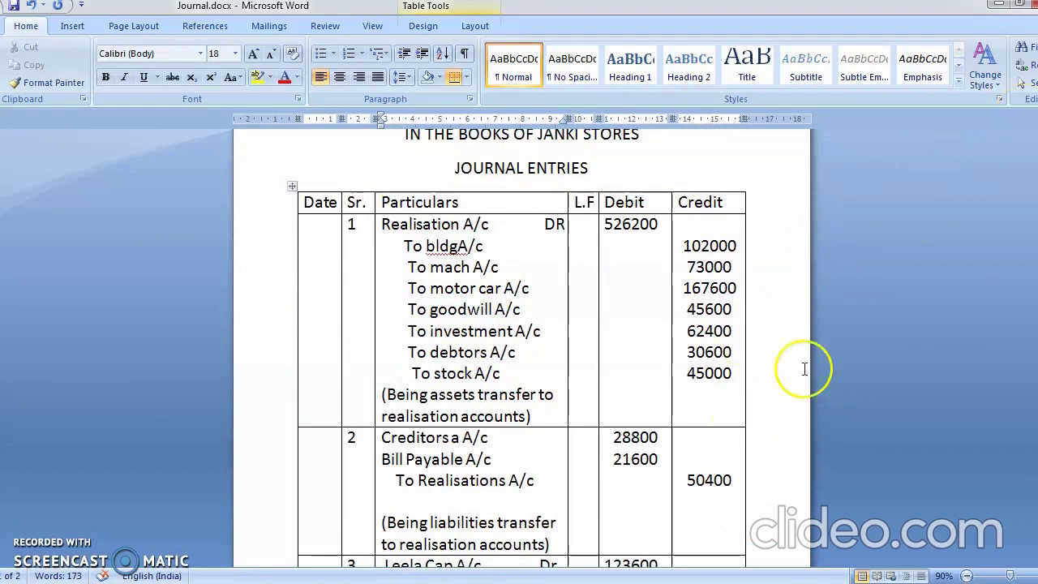
pyautogui.click(632, 267)
pyautogui.moveTo(434, 583)
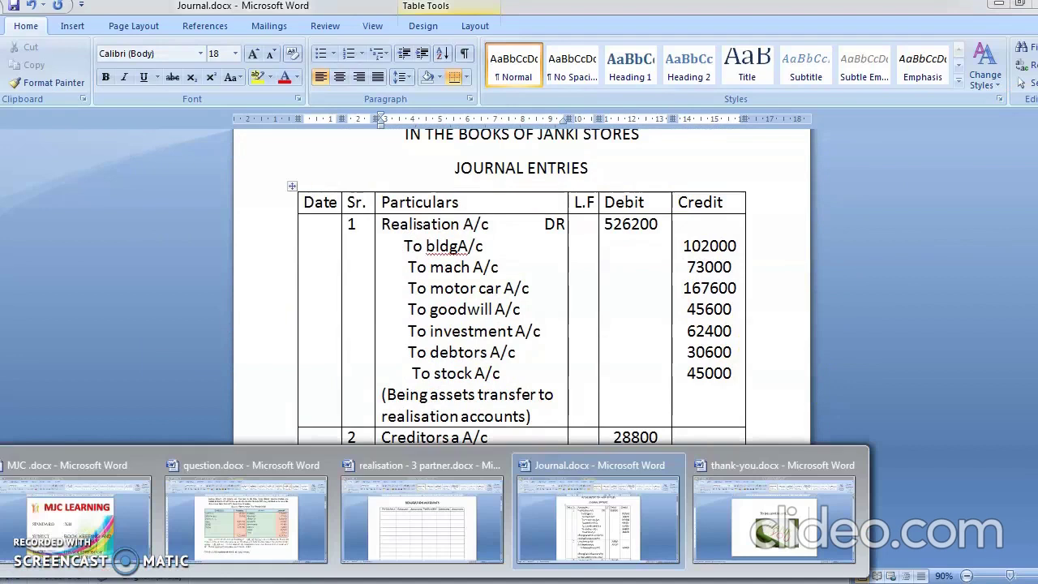
# Step: In the realisation - 3 partner document, enter "To sundry assets" as the first debit-side item, with 526200 in its outer amount column
pyautogui.click(401, 537)
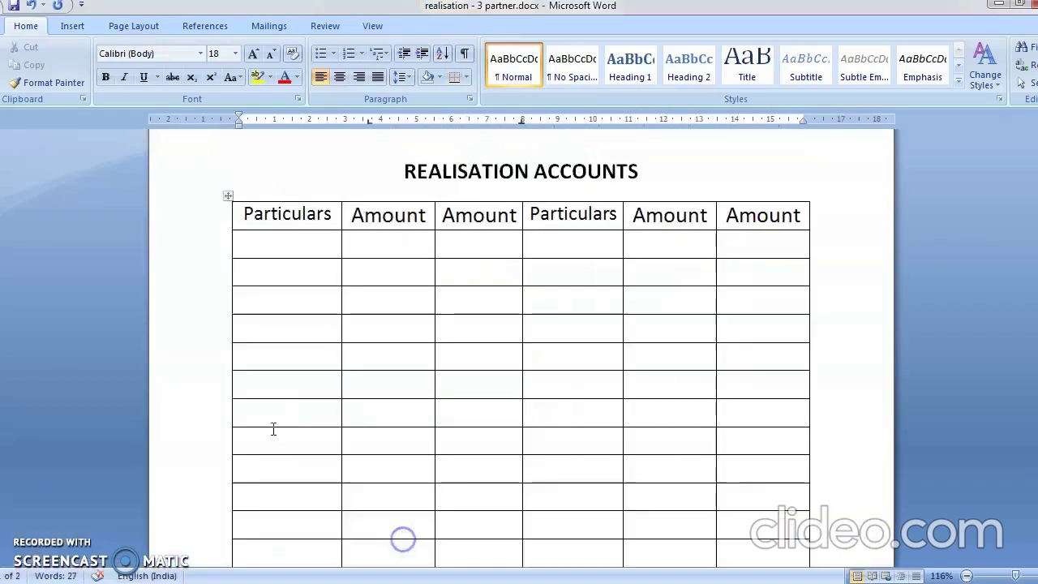
pyautogui.click(263, 239)
pyautogui.write('to sun')
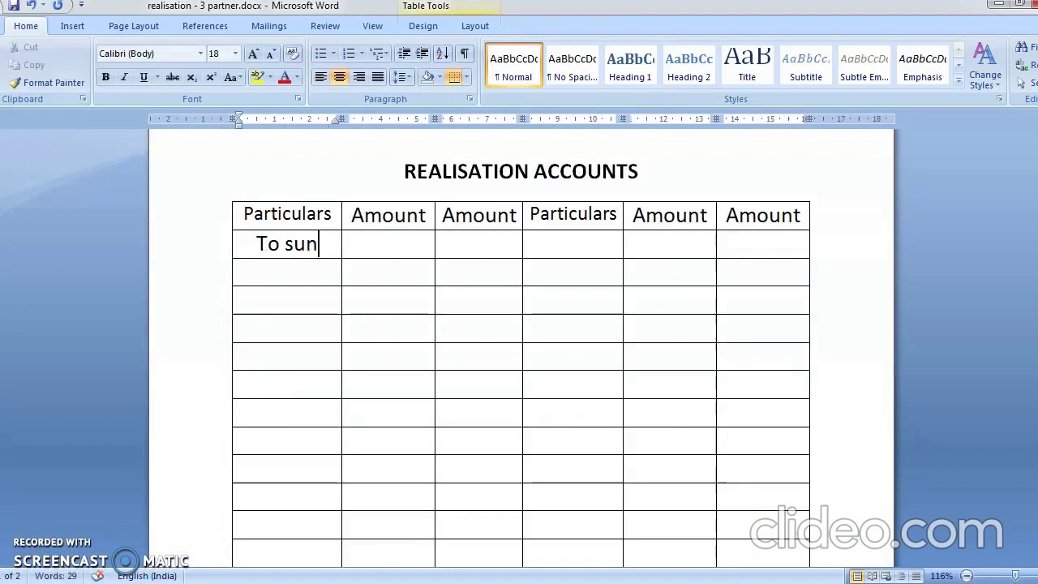
pyautogui.write('d')
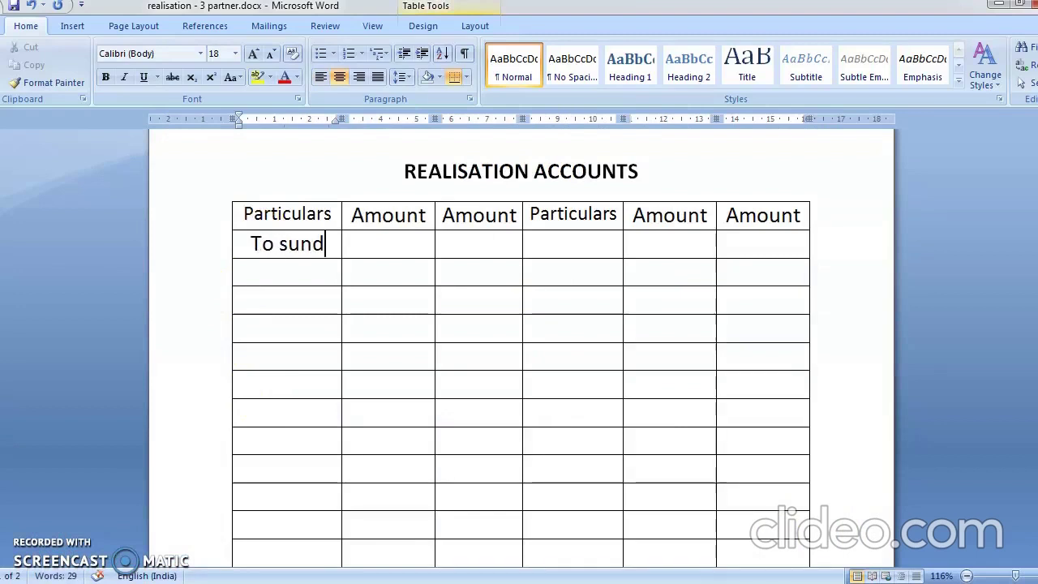
pyautogui.write('ry assets')
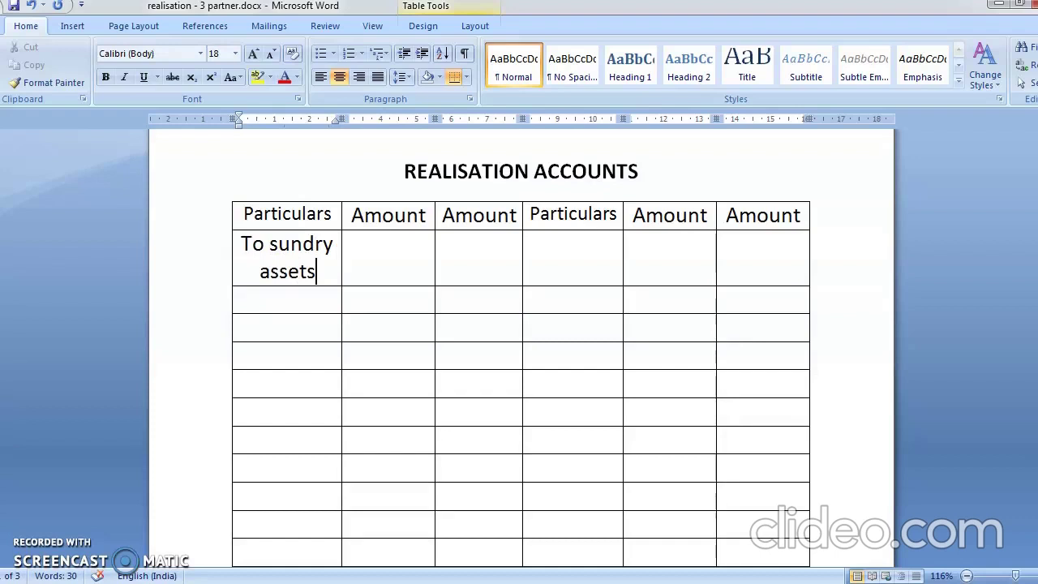
pyautogui.press('Tab')
pyautogui.press('Tab')
pyautogui.write('5')
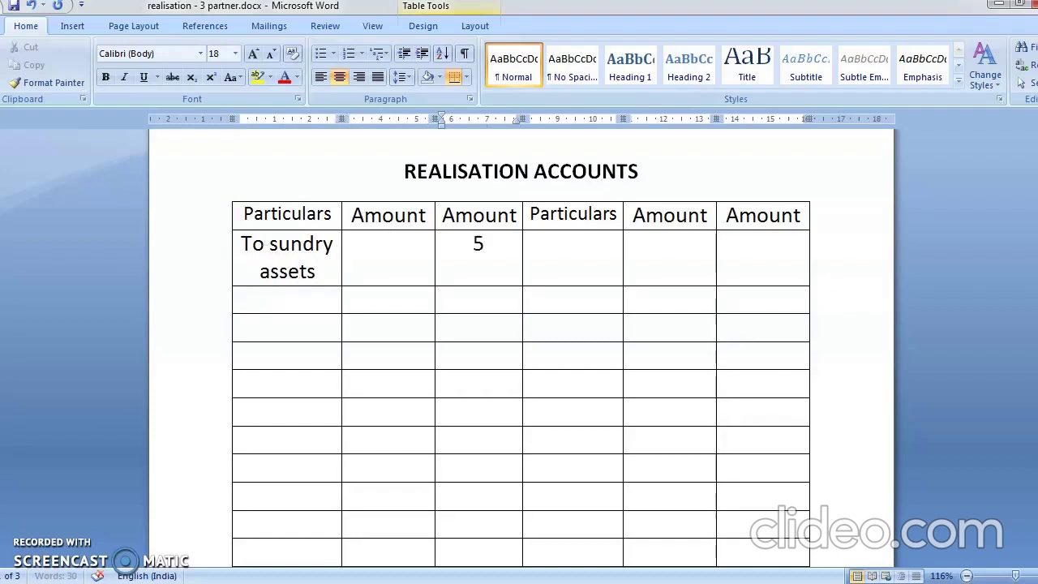
pyautogui.write('26200')
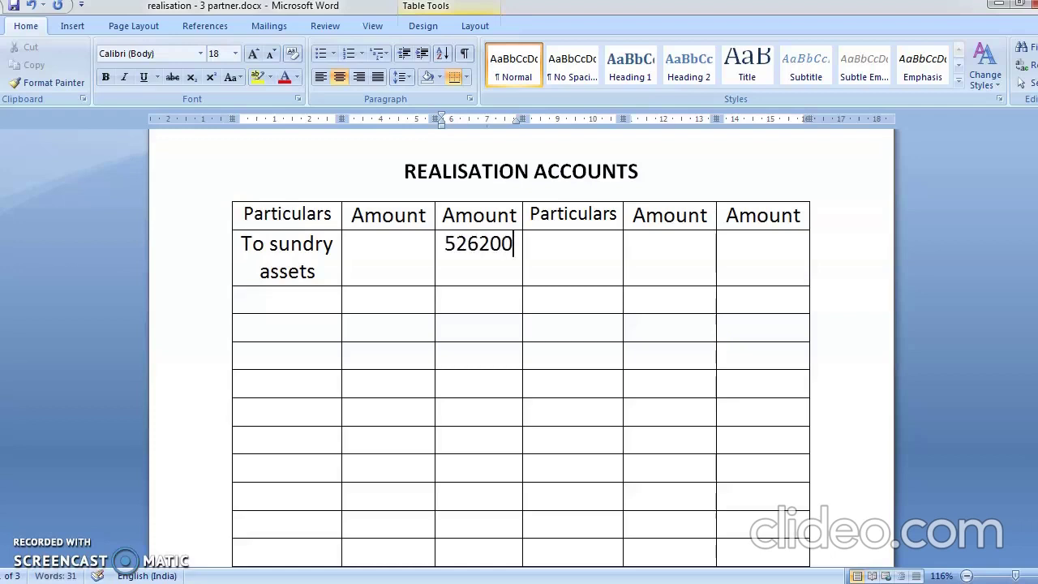
# Step: Check entry 2 in the Journal document, and enter "By sundry lia" as the first credit-side item of the Realisation Accounts
pyautogui.moveTo(262, 579)
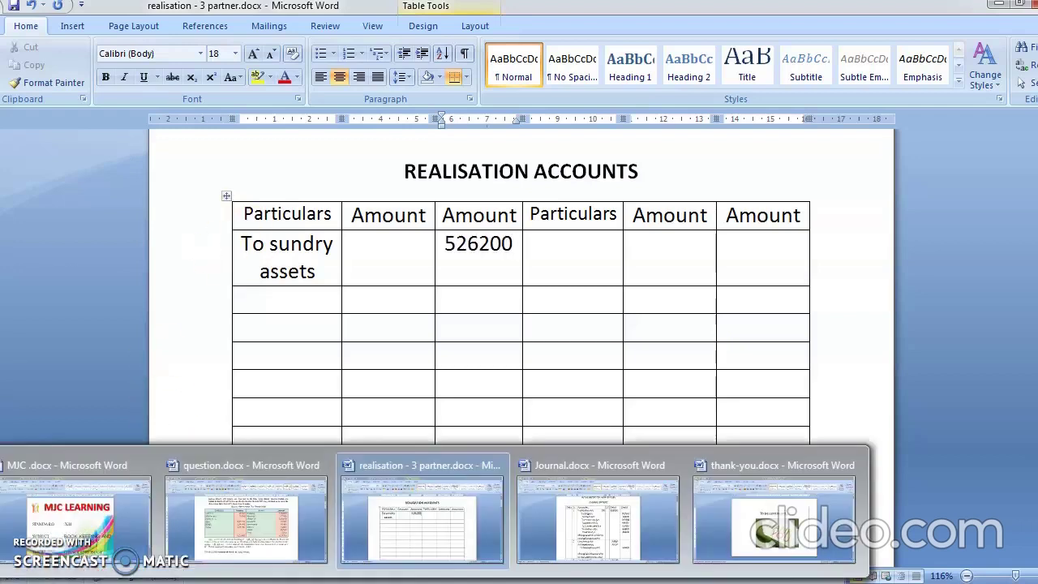
pyautogui.click(592, 539)
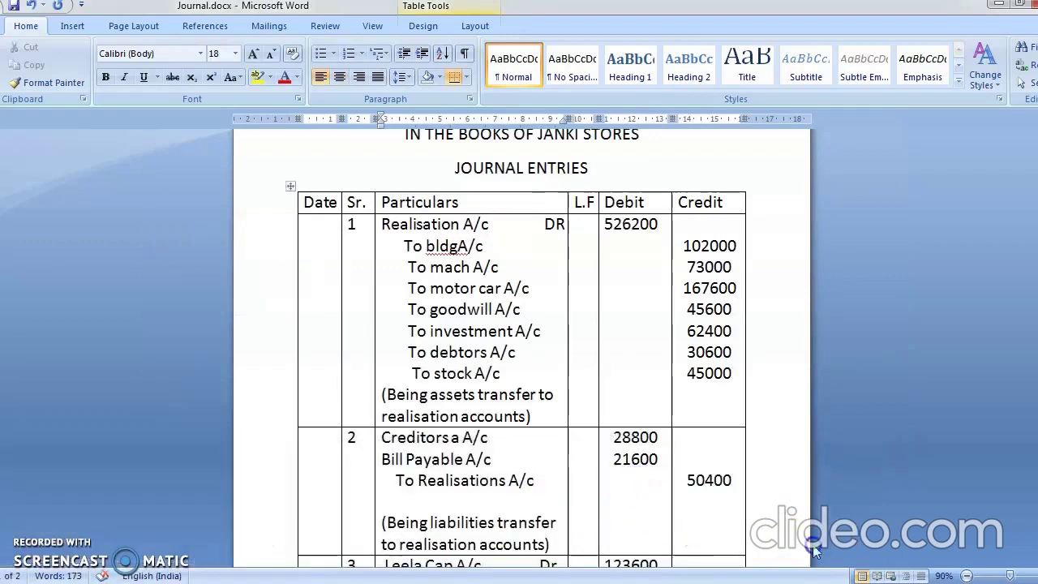
pyautogui.scroll(-1, 1021, 531)
pyautogui.scroll(-3, 522, 347)
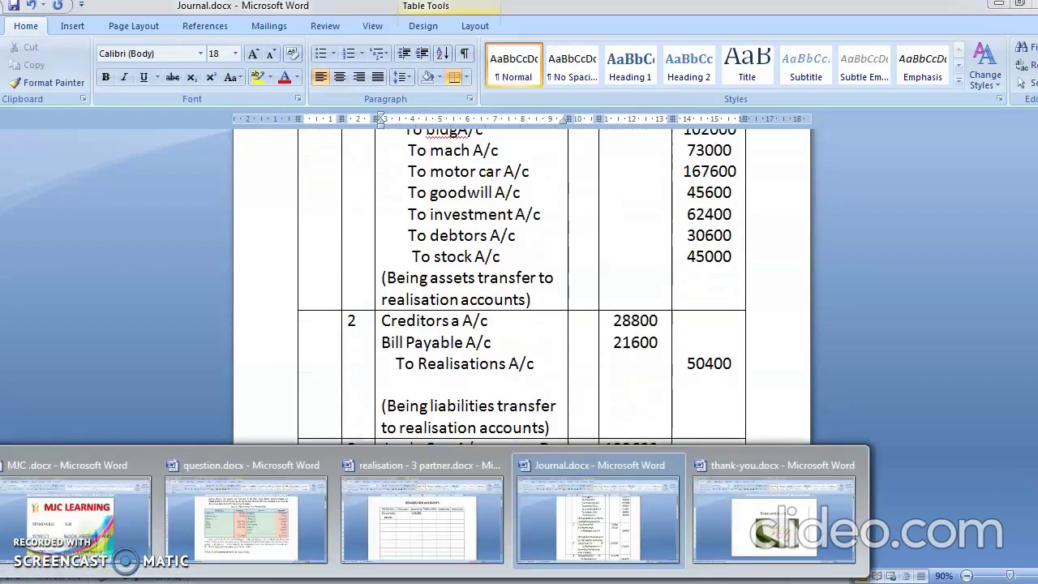
pyautogui.click(440, 527)
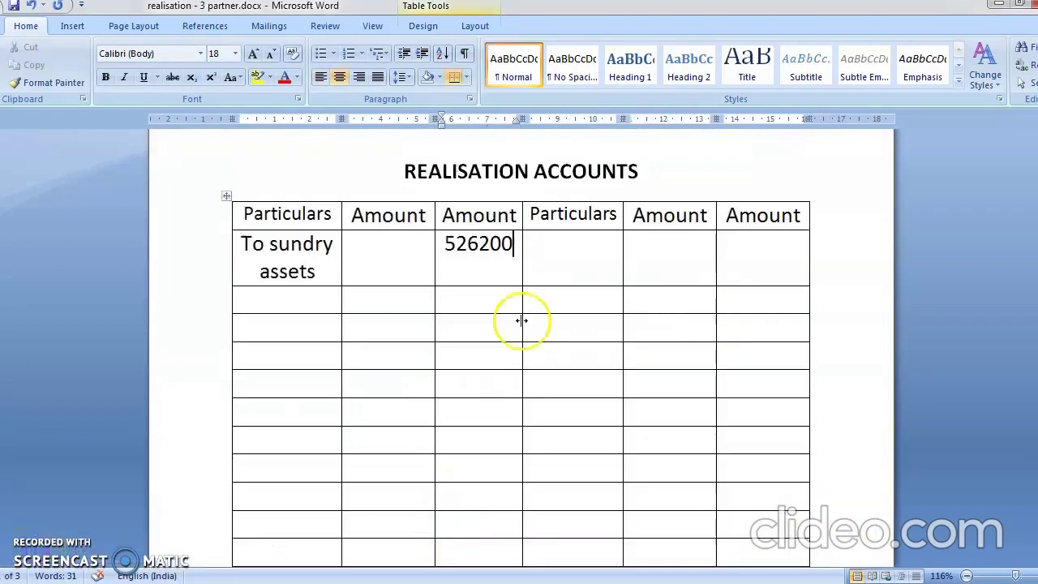
pyautogui.click(547, 258)
pyautogui.write('by sundr')
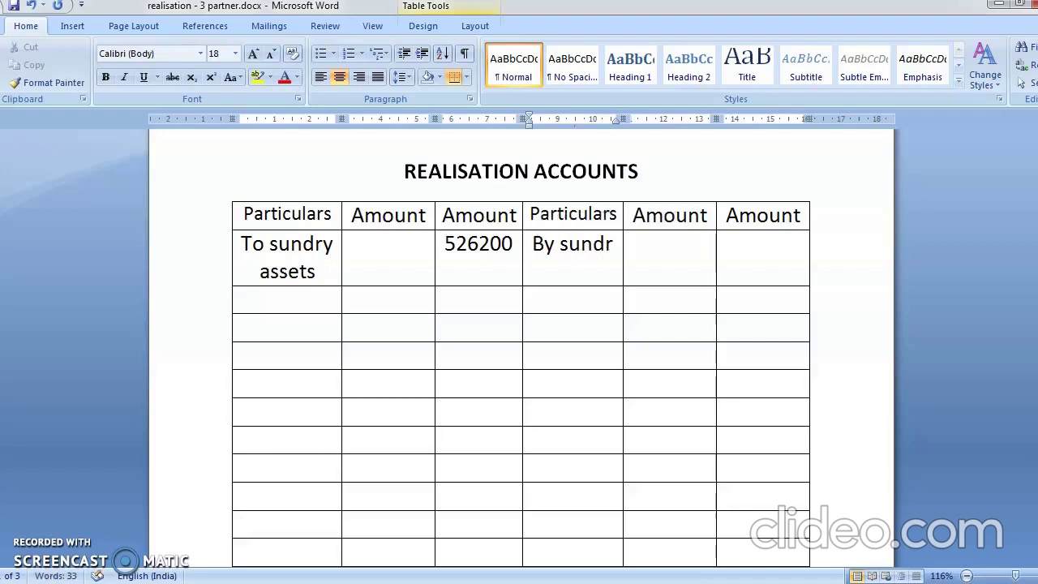
pyautogui.write('y')
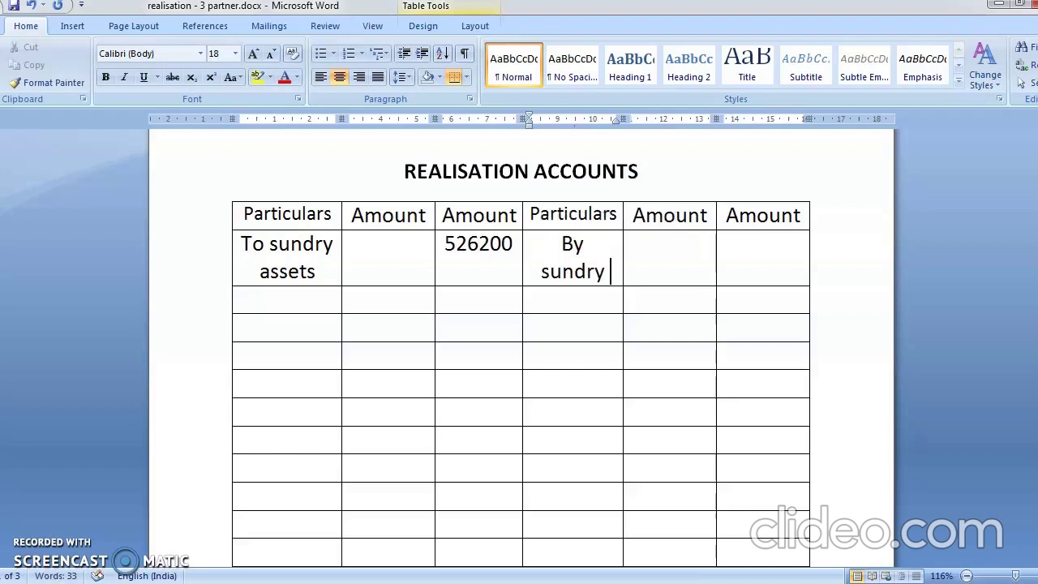
pyautogui.write(' l')
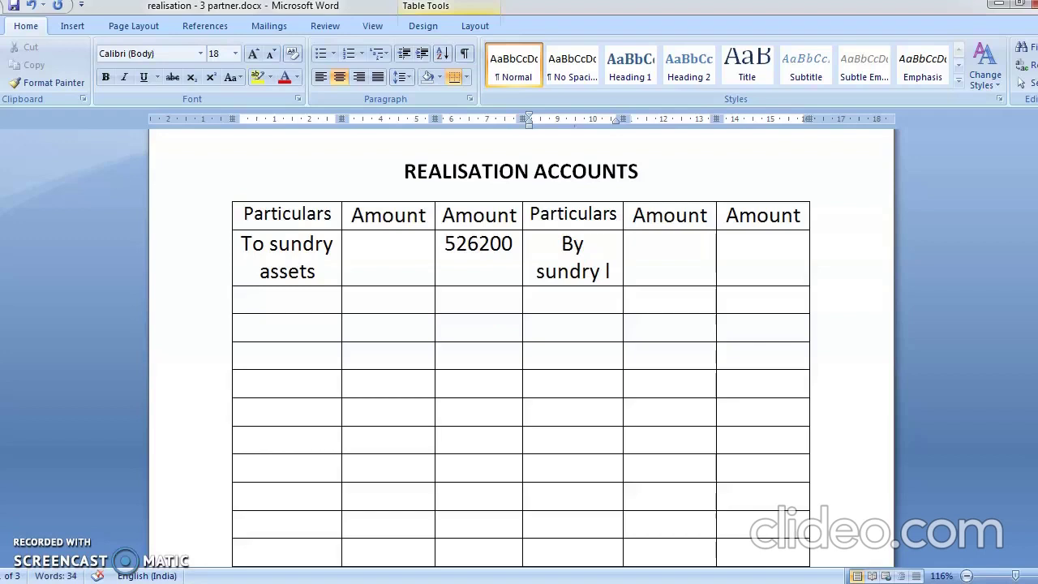
pyautogui.write('iad')
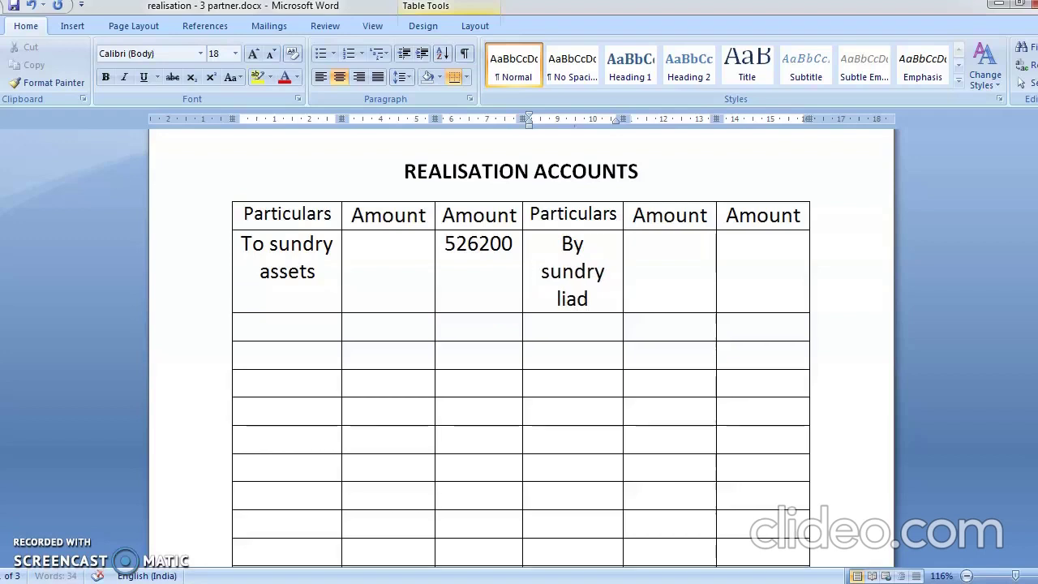
pyautogui.press('BackSpace')
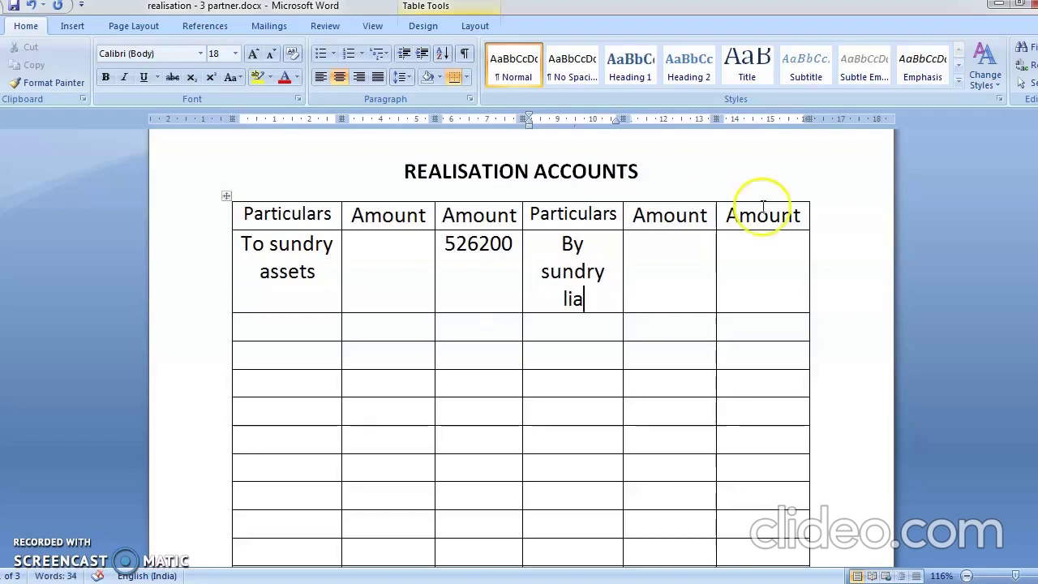
# Step: Look up the realisation credit of journal entry 2 and enter 50400 in the outer amount column for "By sundry lia"
pyautogui.click(766, 254)
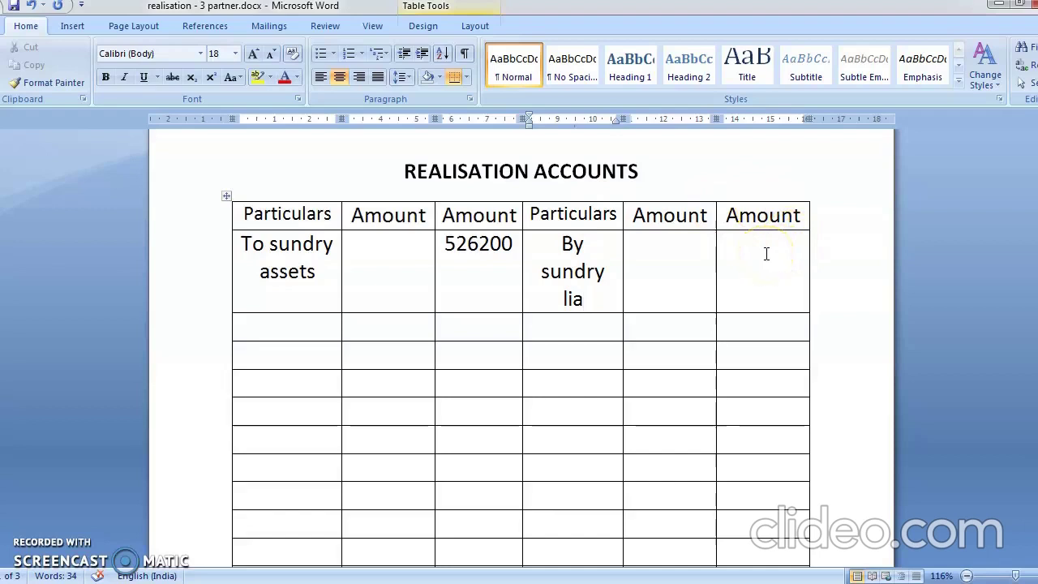
pyautogui.click(759, 262)
pyautogui.moveTo(421, 579)
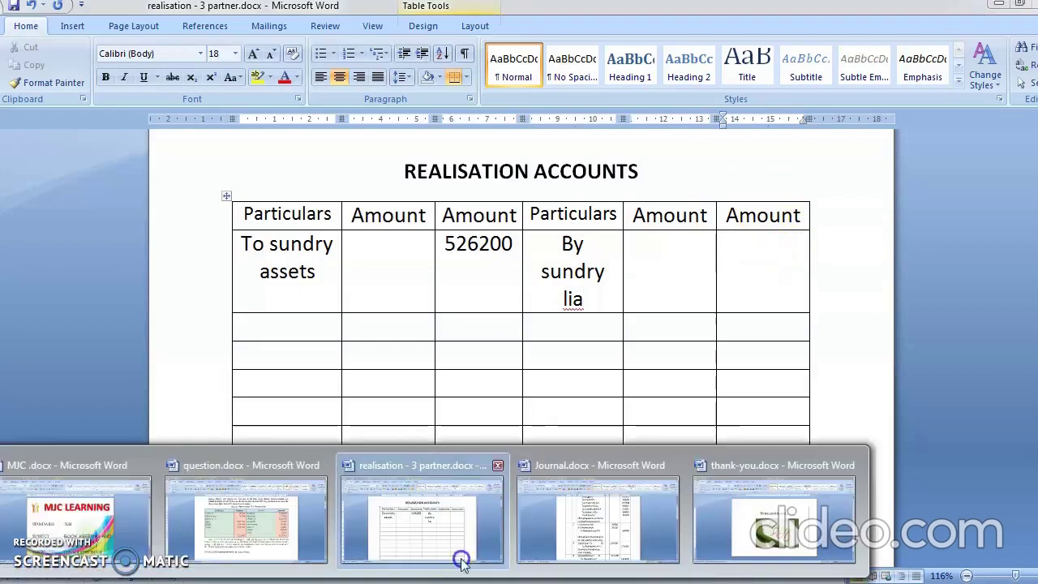
pyautogui.click(609, 517)
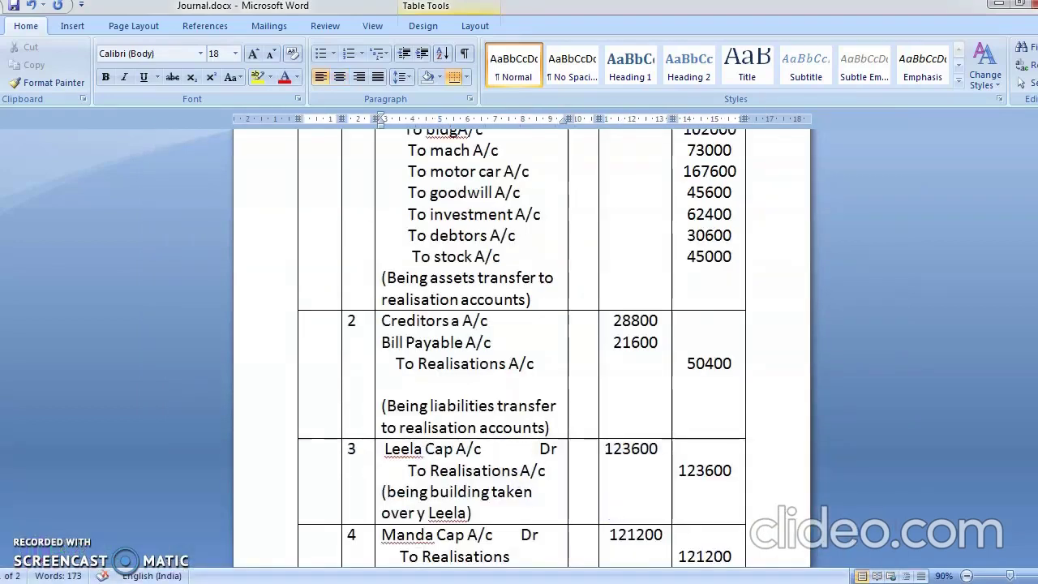
pyautogui.moveTo(379, 577)
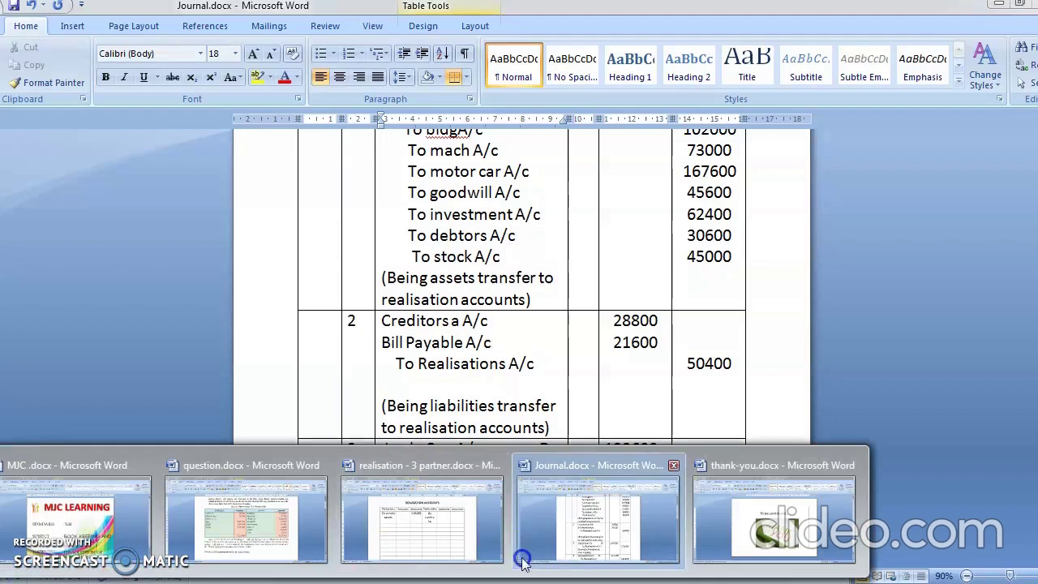
pyautogui.click(459, 553)
pyautogui.write('50400')
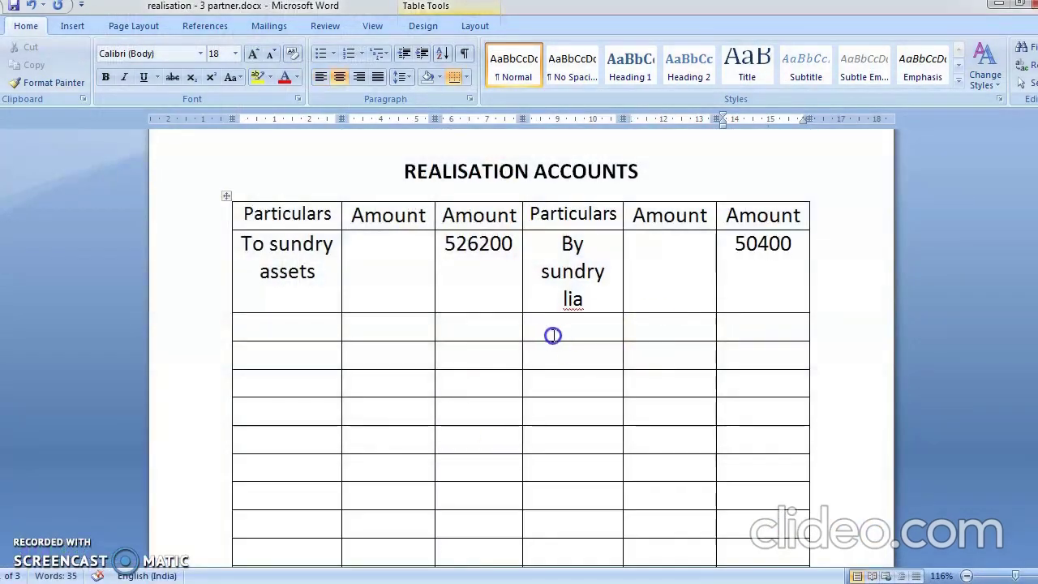
# Step: Post journal entry 3 to the Realisation Accounts as the second credit-side item, "By L cap", with 123600 in the outer amount column
pyautogui.moveTo(379, 577)
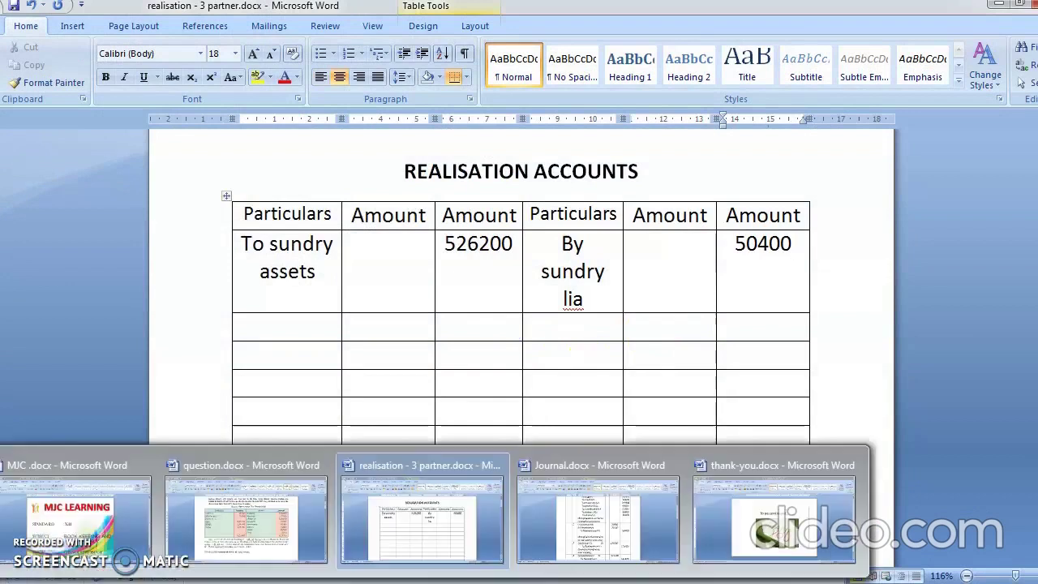
pyautogui.click(581, 509)
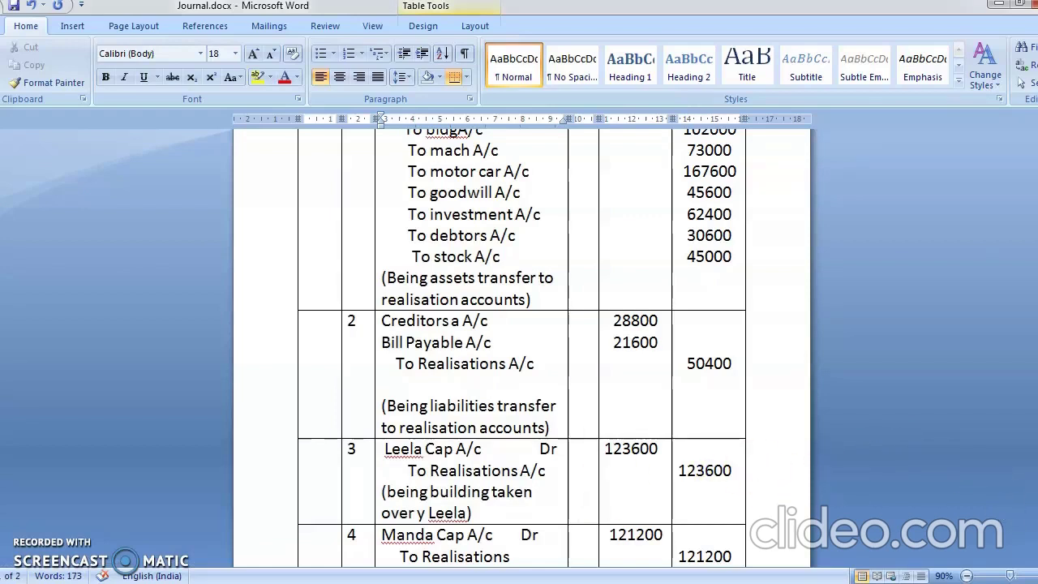
pyautogui.scroll(-1, 522, 346)
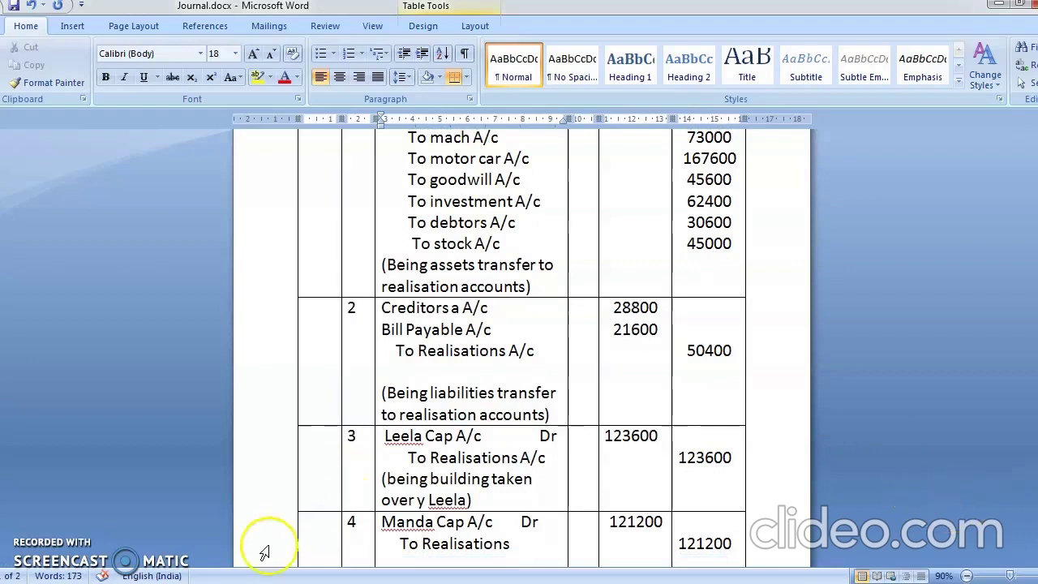
pyautogui.moveTo(405, 580)
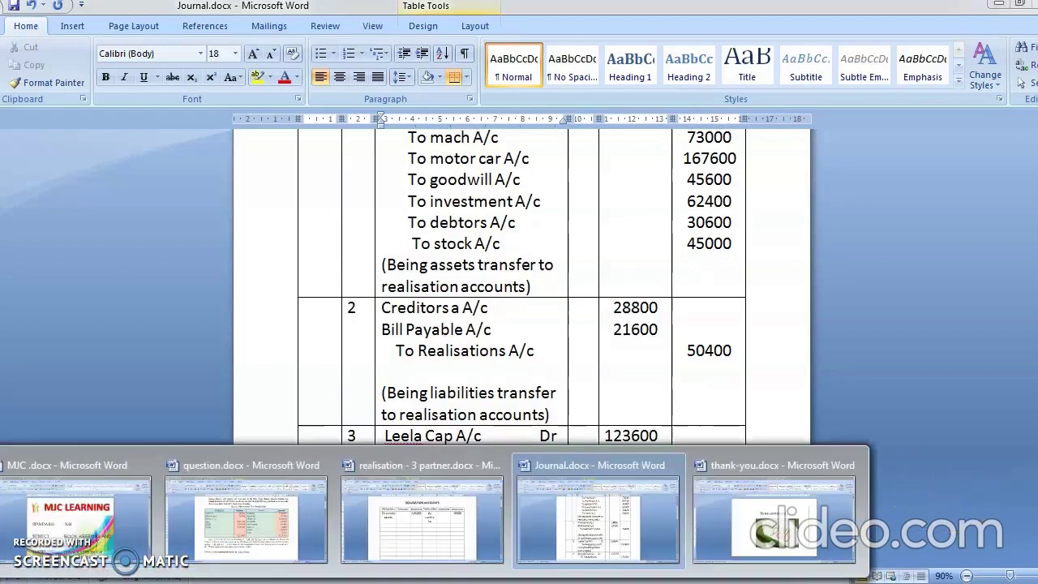
pyautogui.click(402, 531)
pyautogui.click(536, 325)
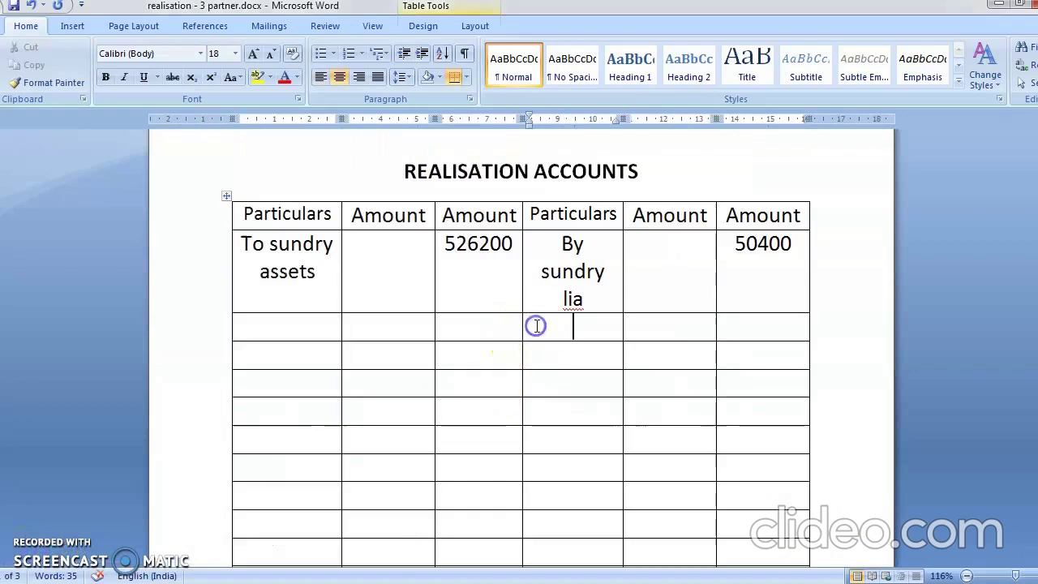
pyautogui.write('by l')
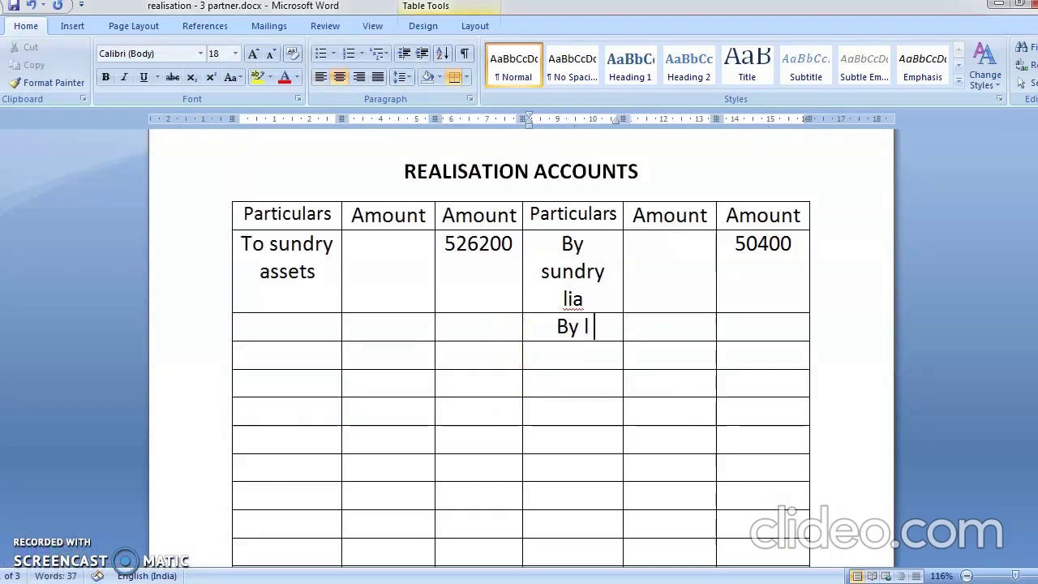
pyautogui.write(' L')
pyautogui.press('BackSpace')
pyautogui.press('BackSpace')
pyautogui.write('L')
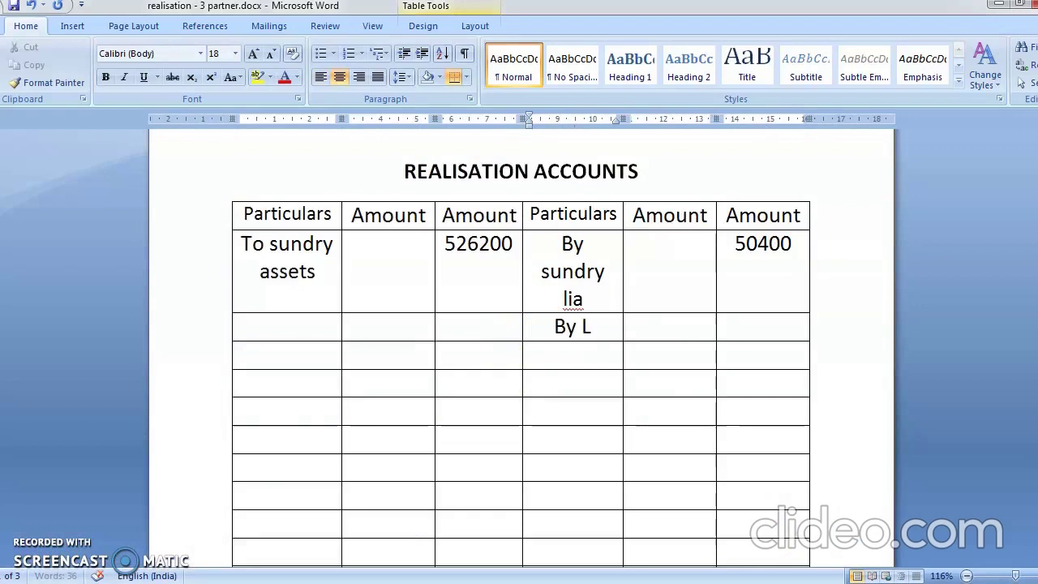
pyautogui.write(' cap')
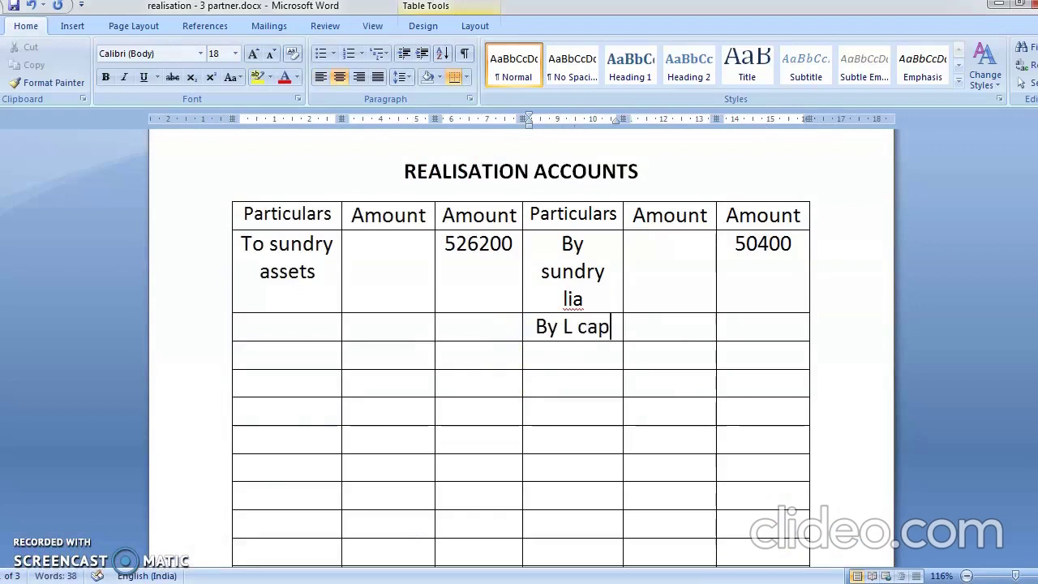
pyautogui.press('Tab')
pyautogui.press('Tab')
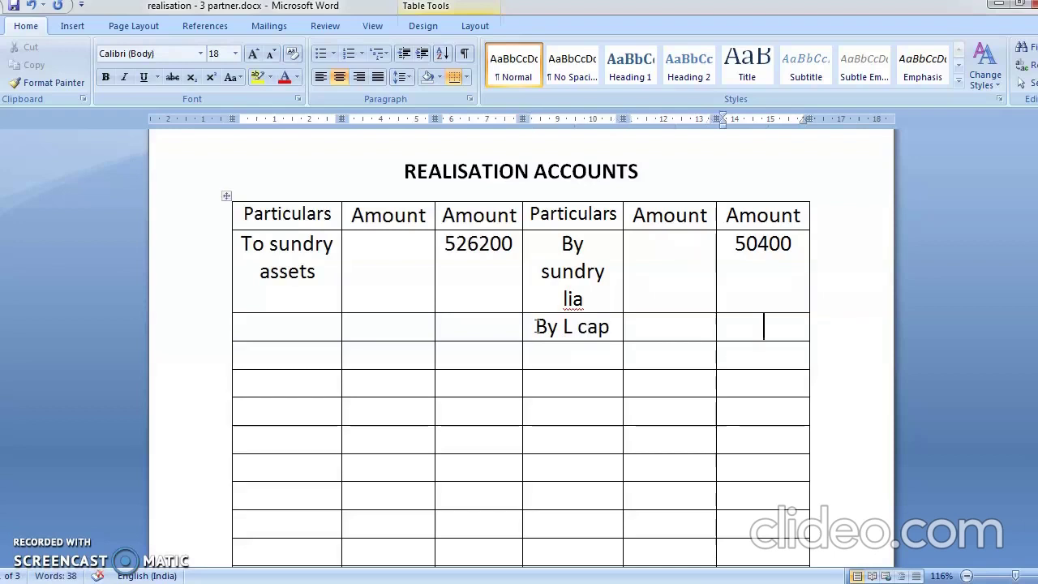
pyautogui.write('123600')
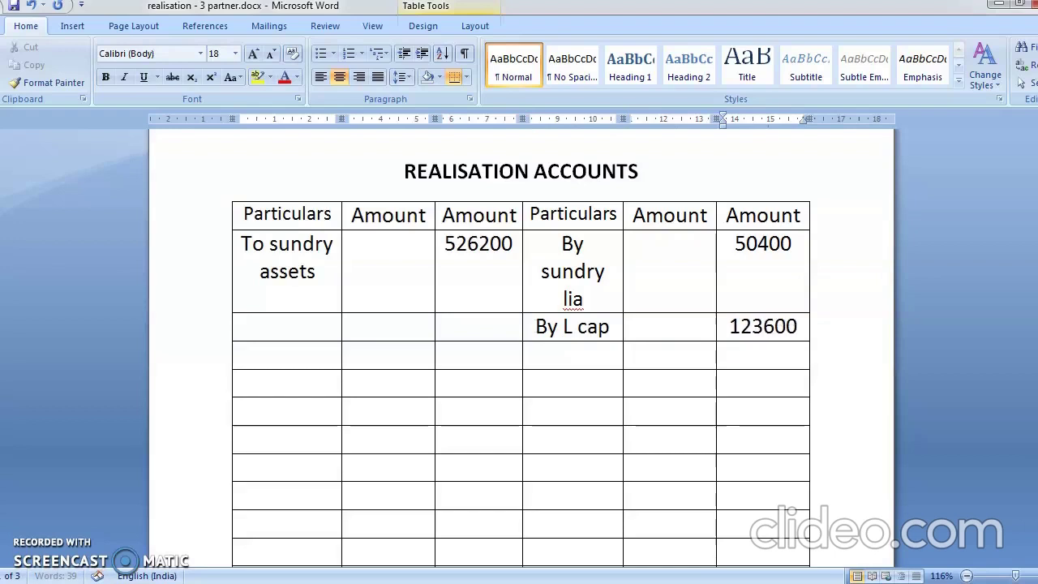
# Step: In the Partners Capital Accounts, enter "To real" as the first debit-side item, with 123600 in the first partner's column
pyautogui.press('Down')
pyautogui.press('Down')
pyautogui.press('Down')
pyautogui.press('Down')
pyautogui.press('Down')
pyautogui.press('Down')
pyautogui.press('Down')
pyautogui.press('Down')
pyautogui.press('Down')
pyautogui.press('Down')
pyautogui.press('Down')
pyautogui.press('Down')
pyautogui.press('Down')
pyautogui.press('Down')
pyautogui.press('Down')
pyautogui.press('Down')
pyautogui.press('Down')
pyautogui.press('Down')
pyautogui.press('Down')
pyautogui.press('Down')
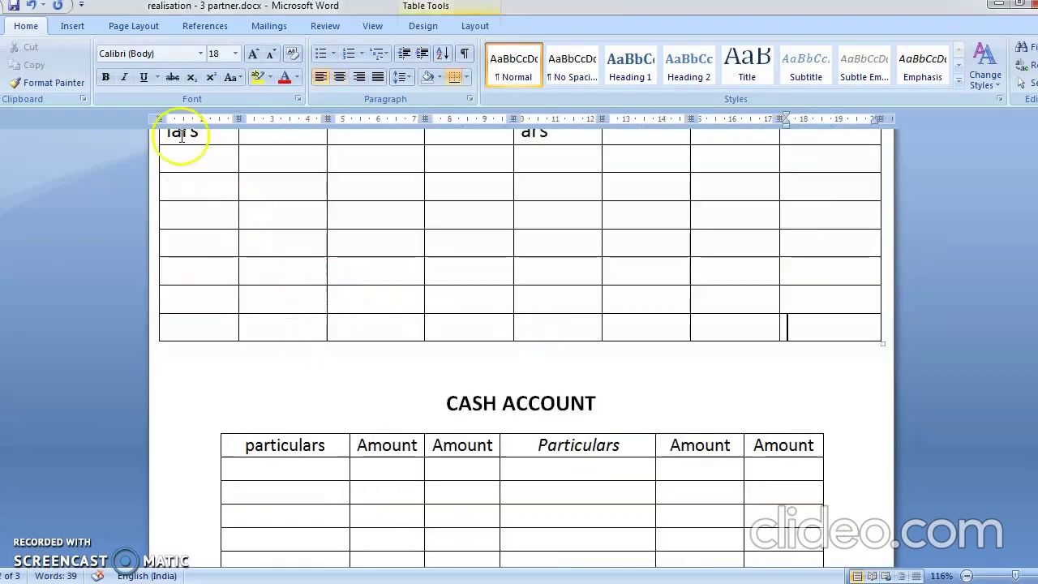
pyautogui.write('To')
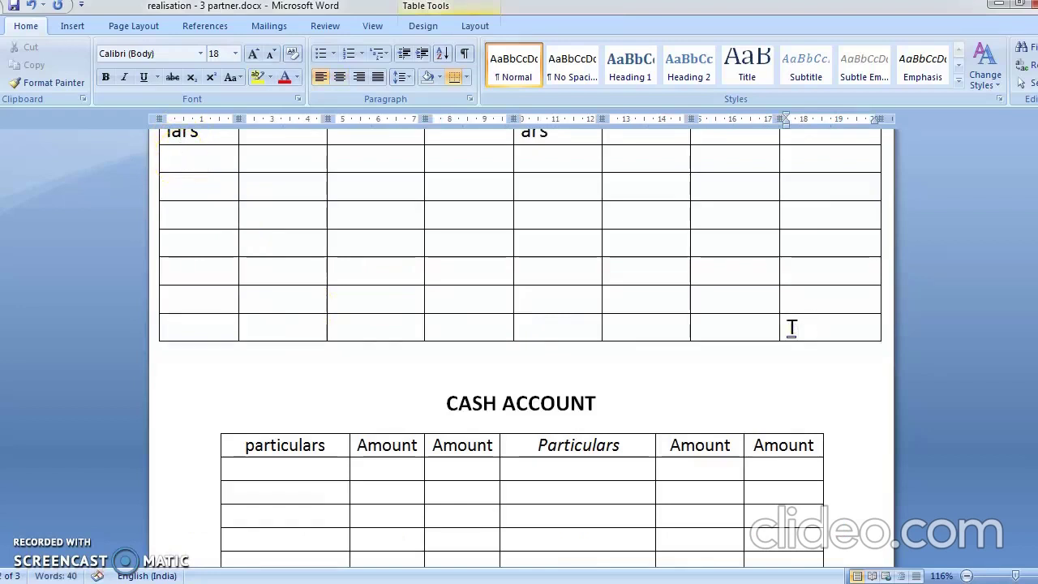
pyautogui.click(169, 161)
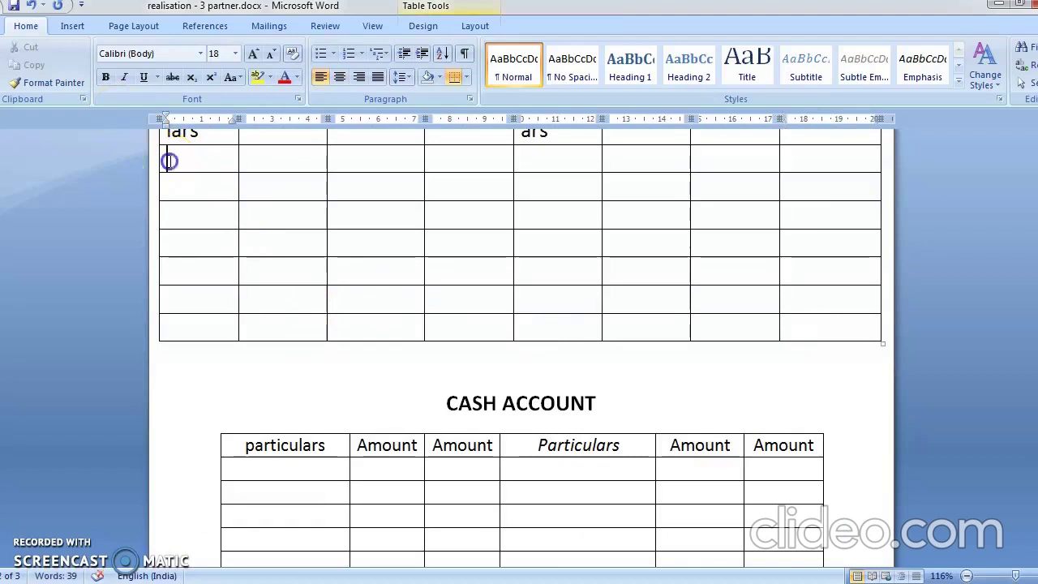
pyautogui.write('to ')
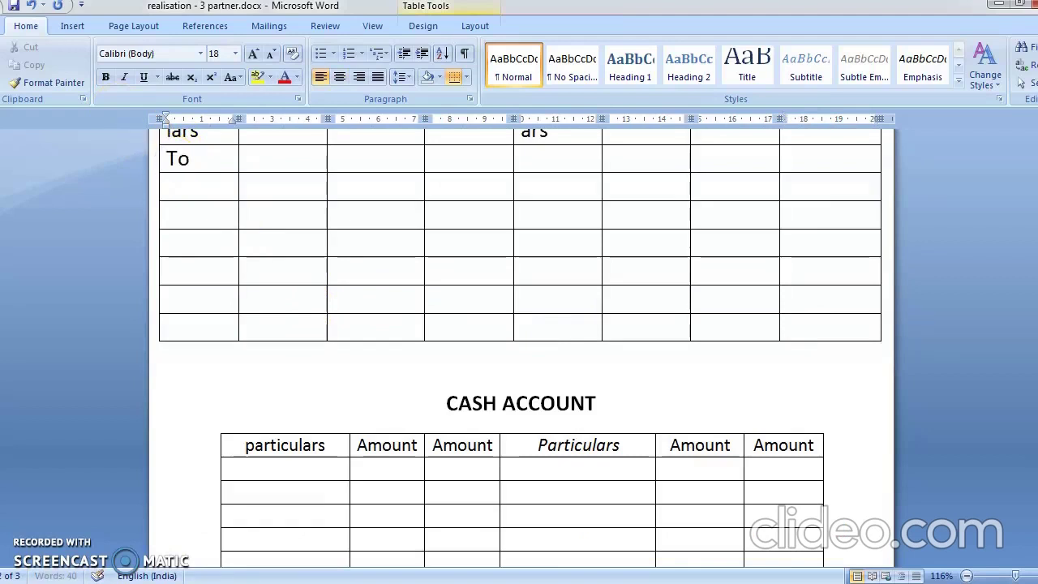
pyautogui.write('real')
pyautogui.scroll(3, 340, 228)
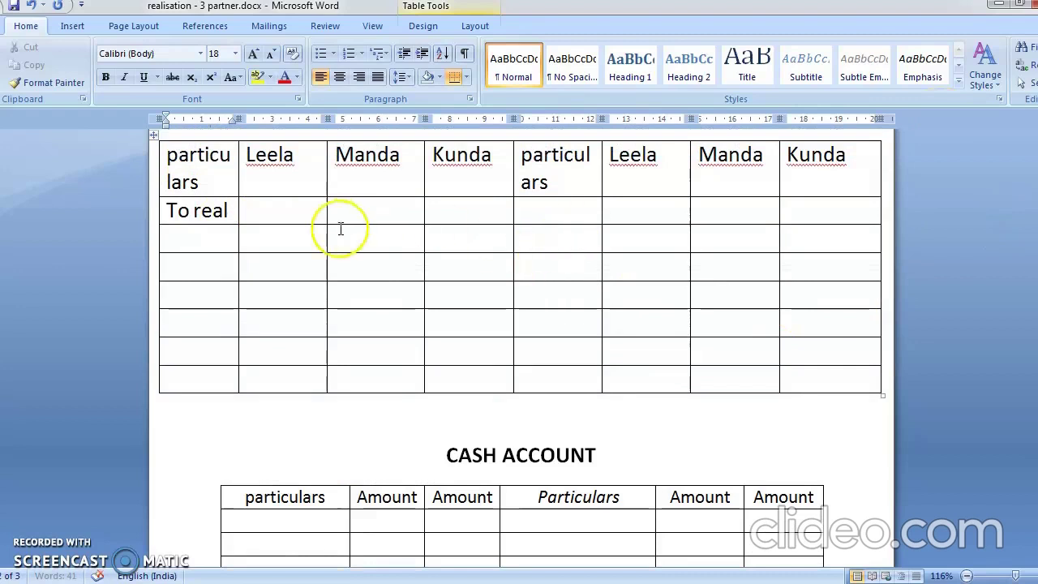
pyautogui.click(284, 214)
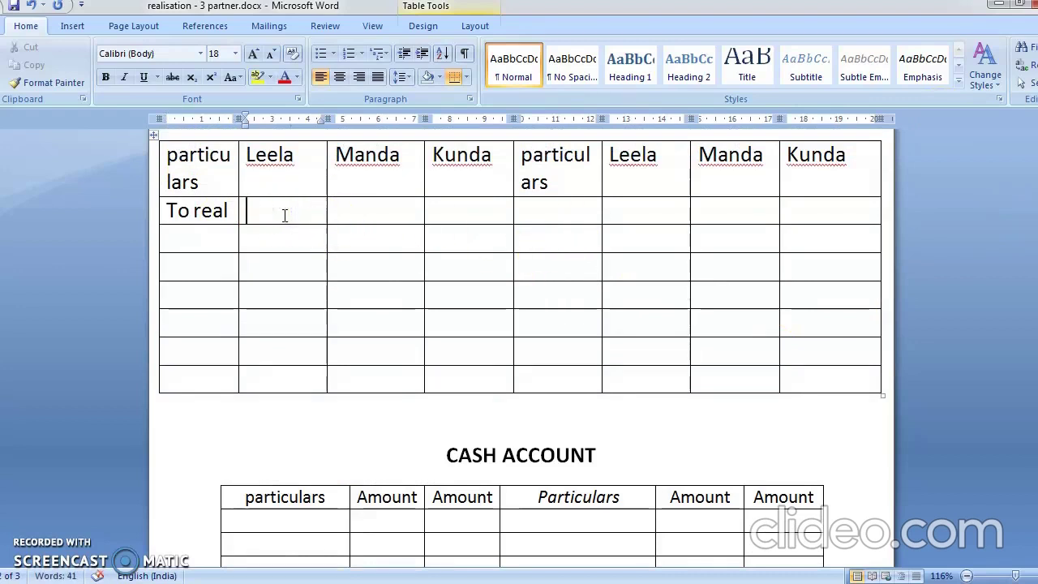
pyautogui.write('123600')
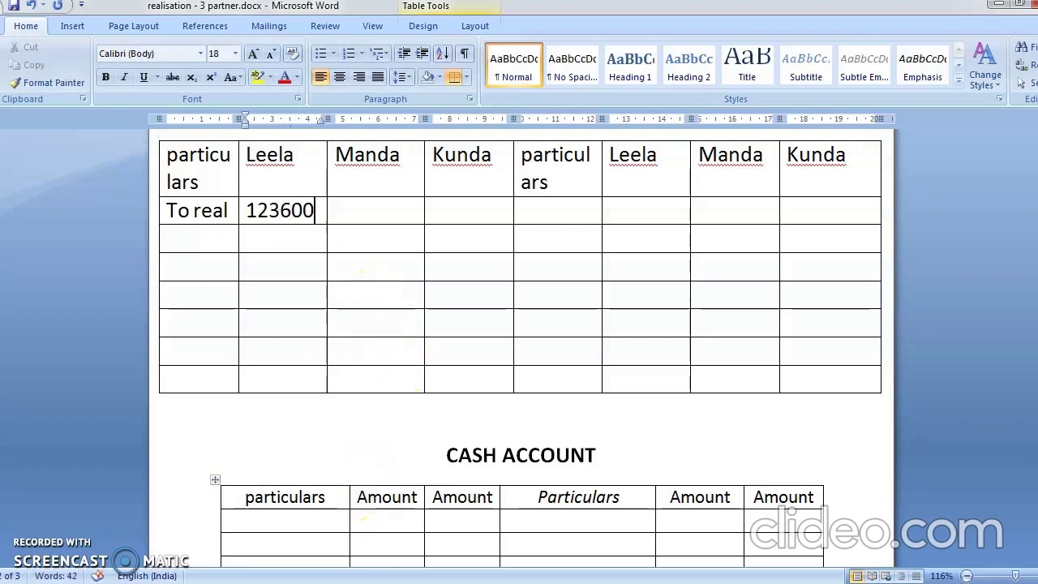
# Step: Check entry 4 in the Journal document, and try to start the next credit-side item of the Realisation Accounts with "By"
pyautogui.moveTo(422, 579)
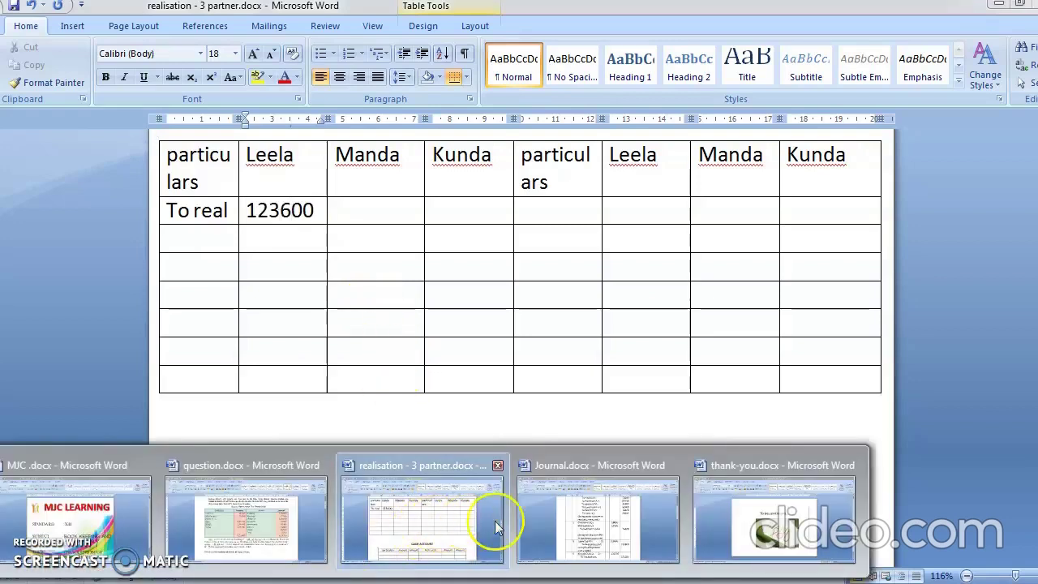
pyautogui.click(577, 549)
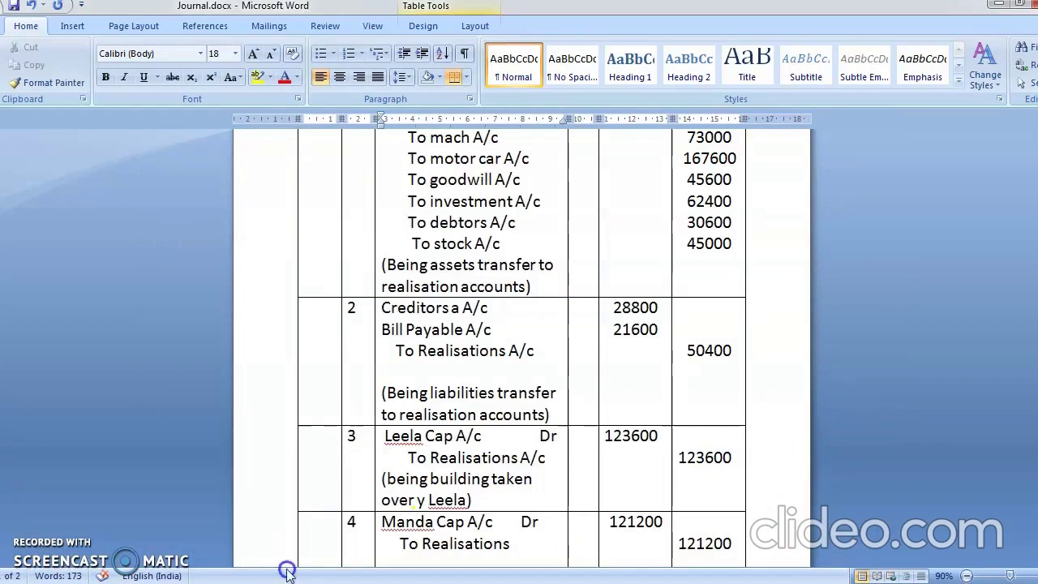
pyautogui.moveTo(287, 577)
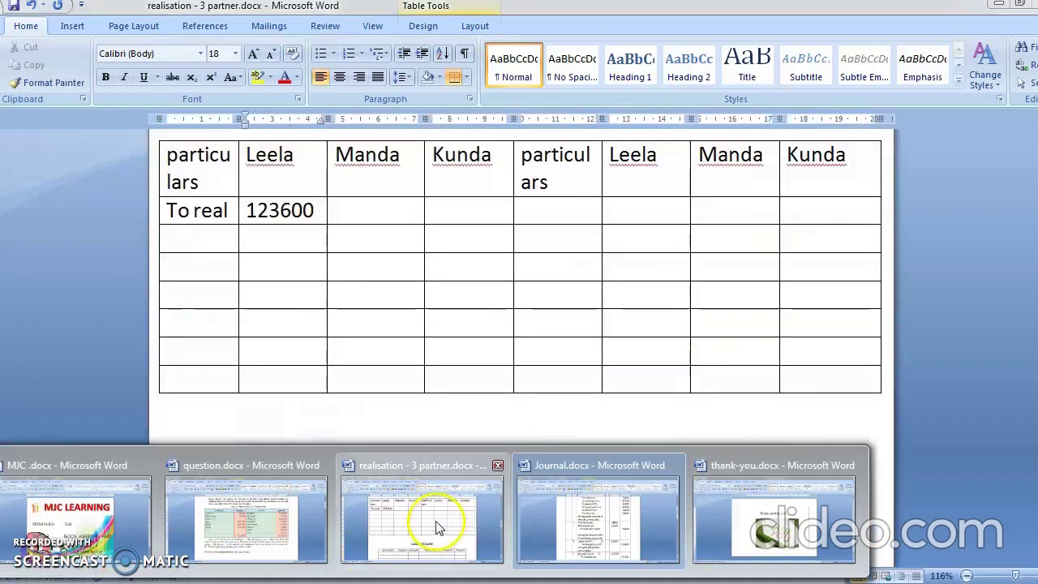
pyautogui.click(436, 528)
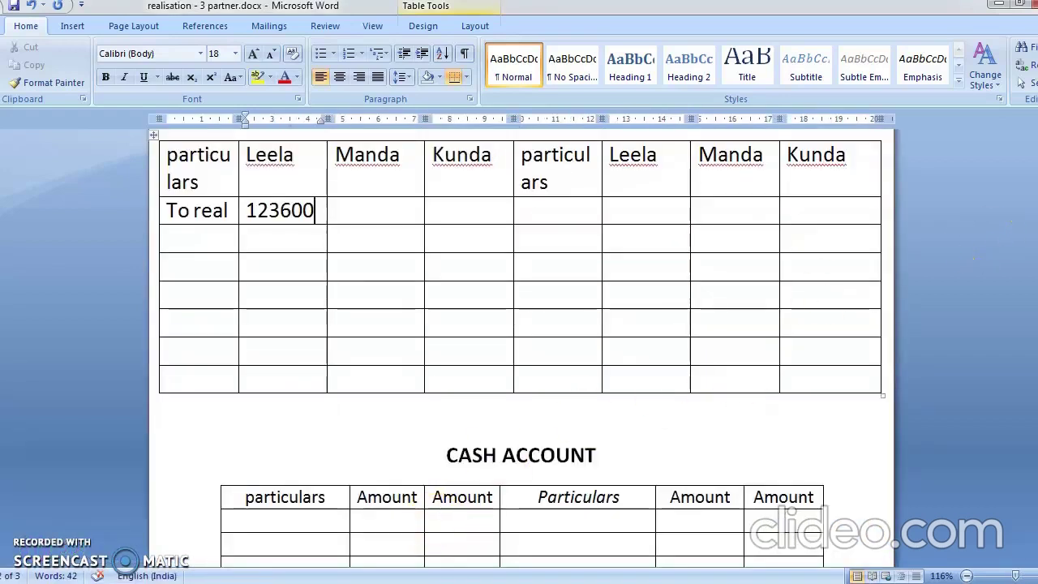
pyautogui.scroll(1, 519, 341)
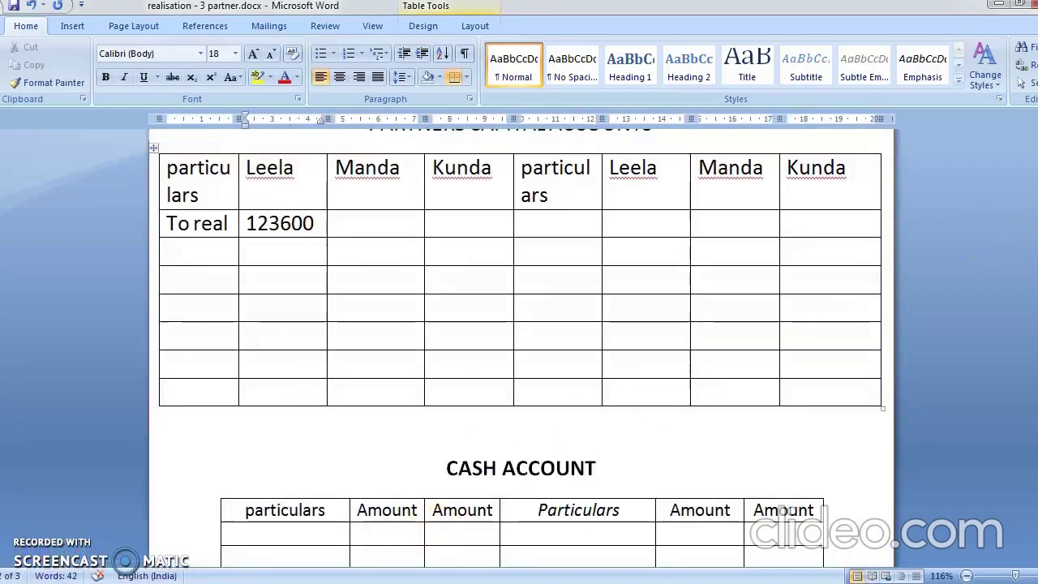
pyautogui.press('pageup')
pyautogui.press('pageup')
pyautogui.press('pageup')
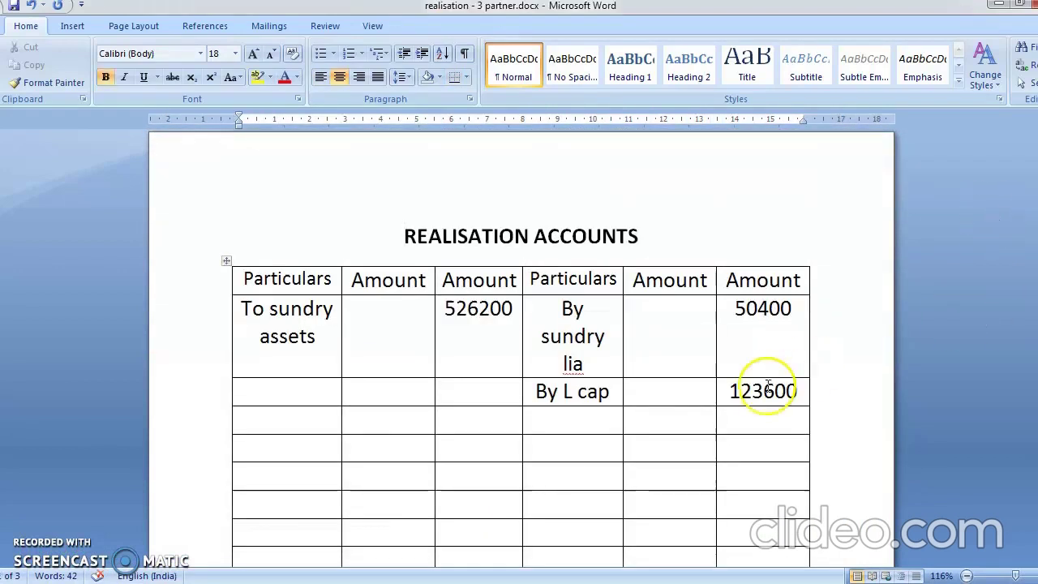
pyautogui.write('bu')
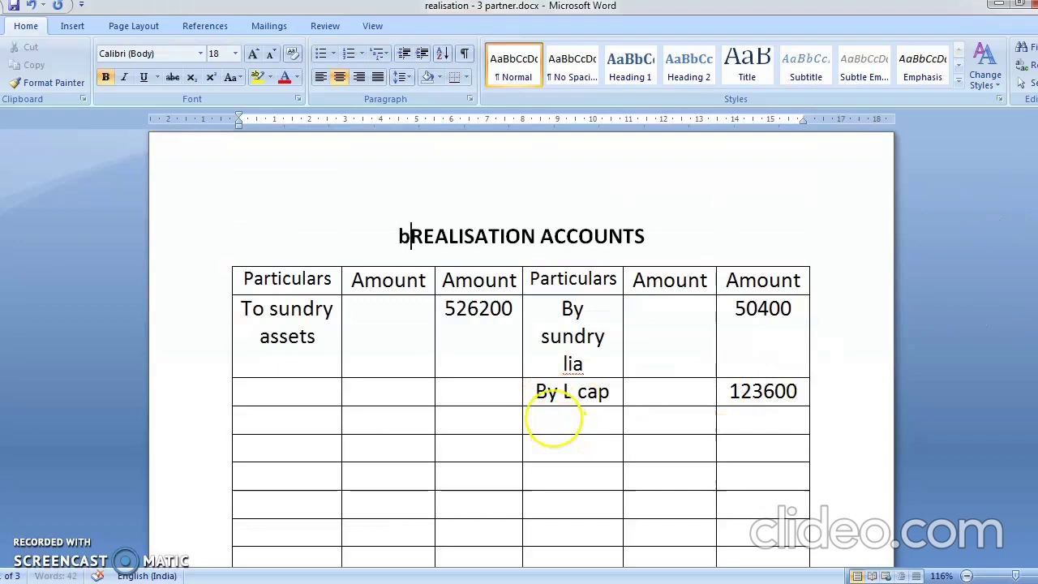
pyautogui.press('BackSpace')
pyautogui.write('y')
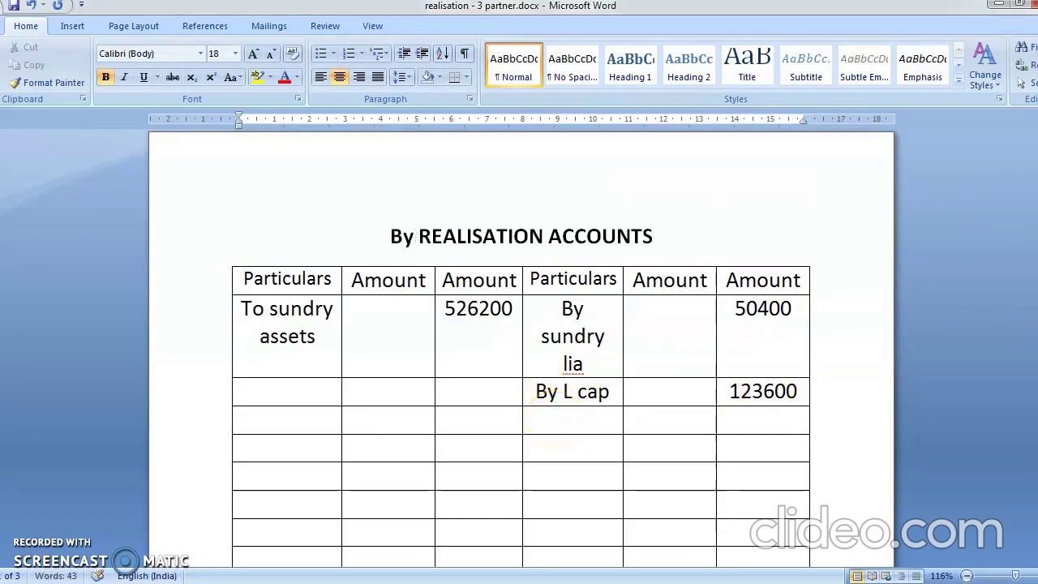
# Step: Remove the stray word "By" from the start of the REALISATION ACCOUNTS heading
pyautogui.press('BackSpace')
pyautogui.press('BackSpace')
pyautogui.press('BackSpace')
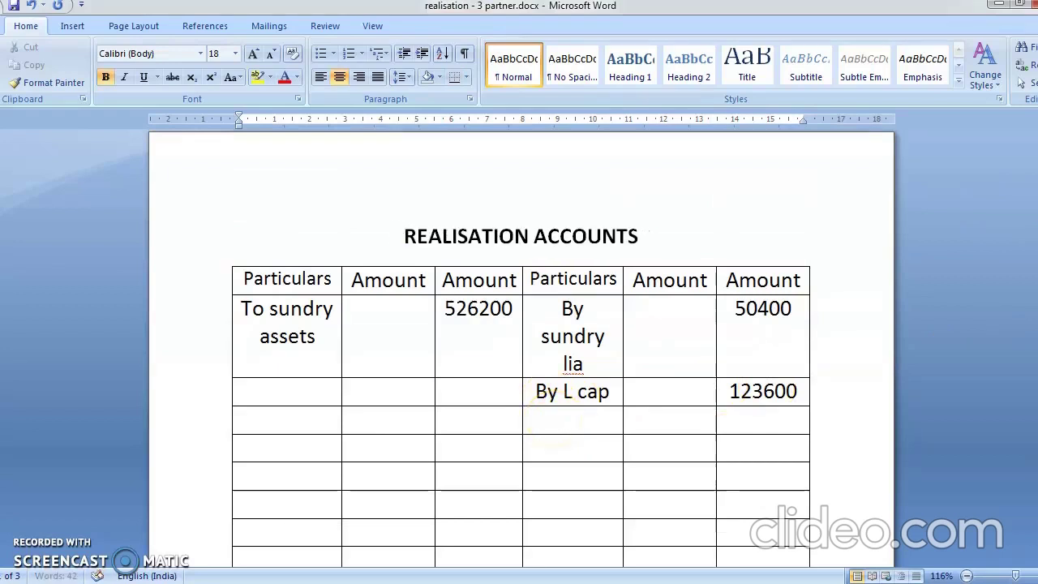
# Step: Add the entry "By m cap" with amount 121200 in the next credit-side row of the Realisation Account
pyautogui.click(554, 418)
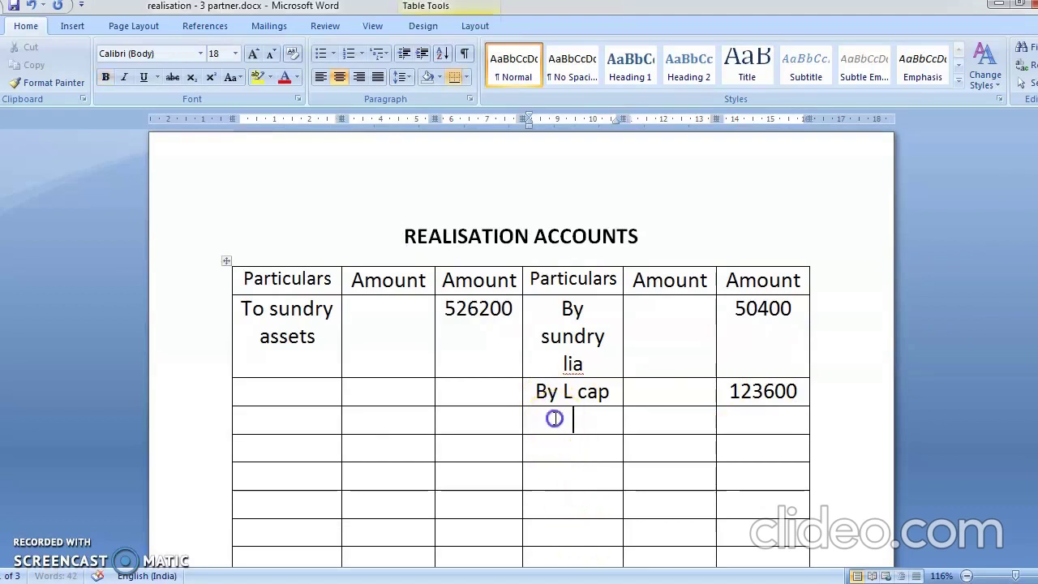
pyautogui.write('by ')
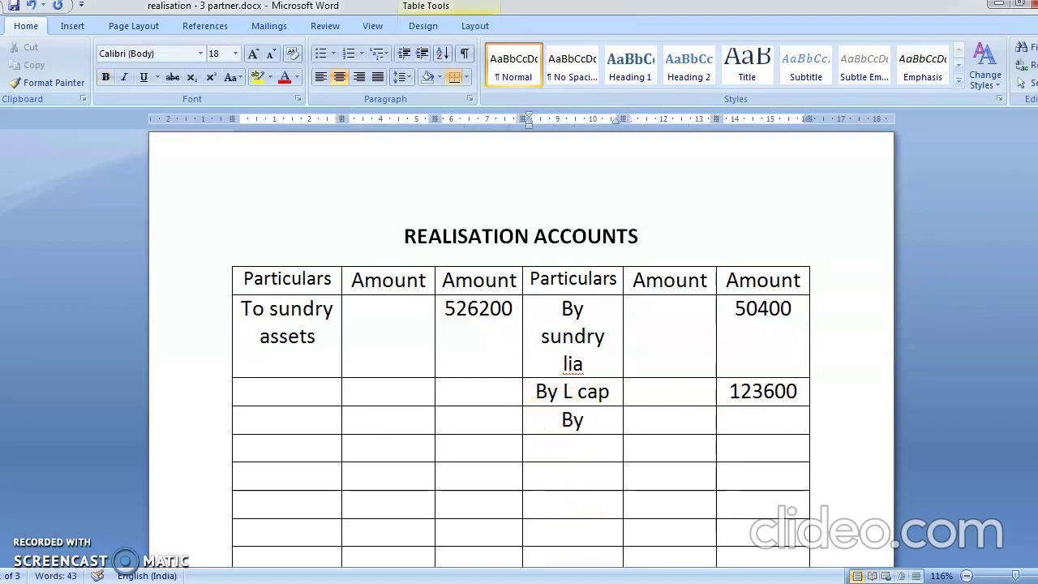
pyautogui.write('m cap')
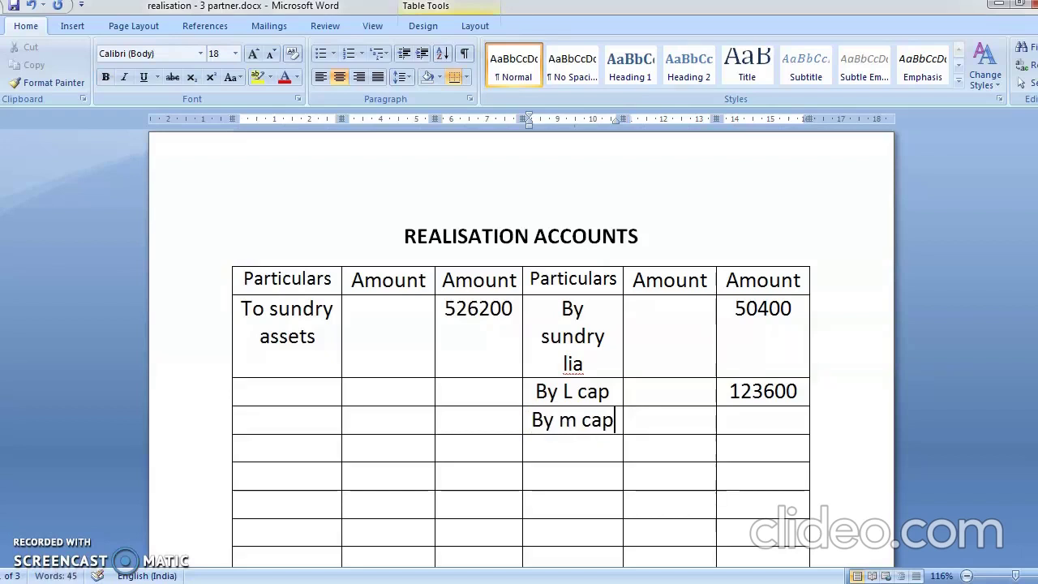
pyautogui.click(751, 415)
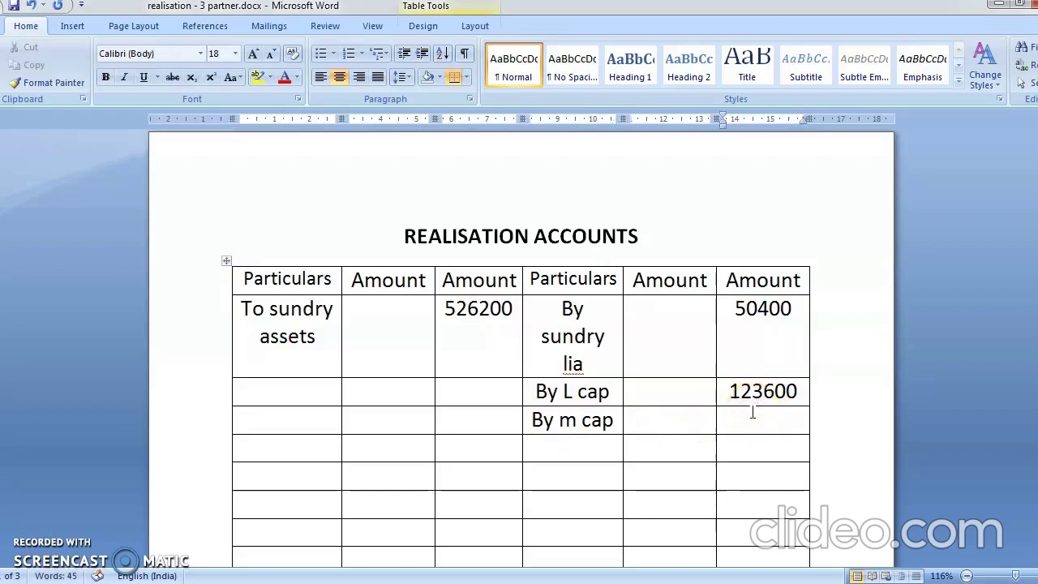
pyautogui.write('121200')
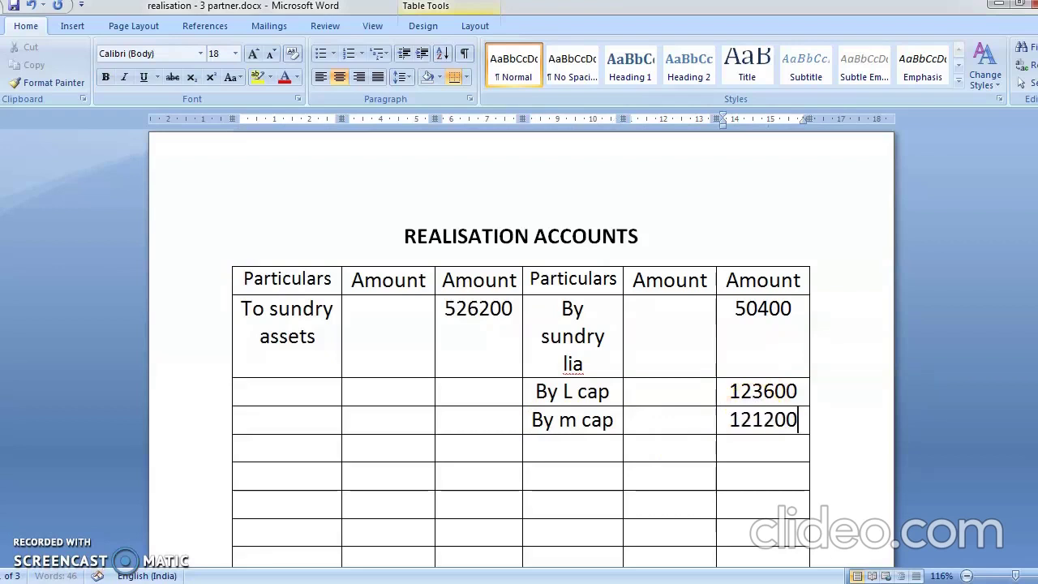
# Step: Enter 121200 in the second partner's debit column of the "To real" row in the Partners Capital Accounts
pyautogui.scroll(-12, 787, 440)
pyautogui.click(786, 439)
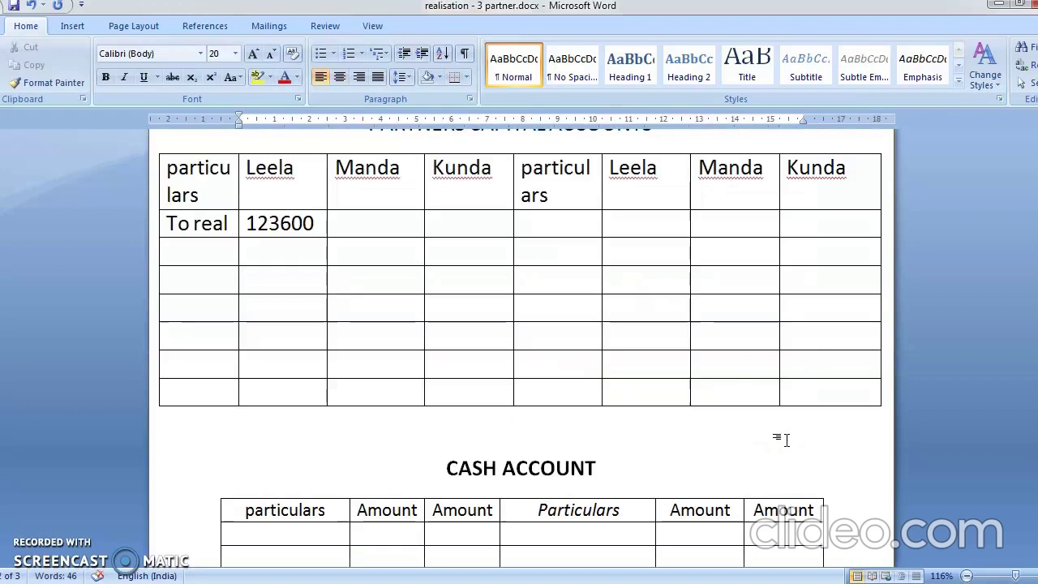
pyautogui.click(371, 231)
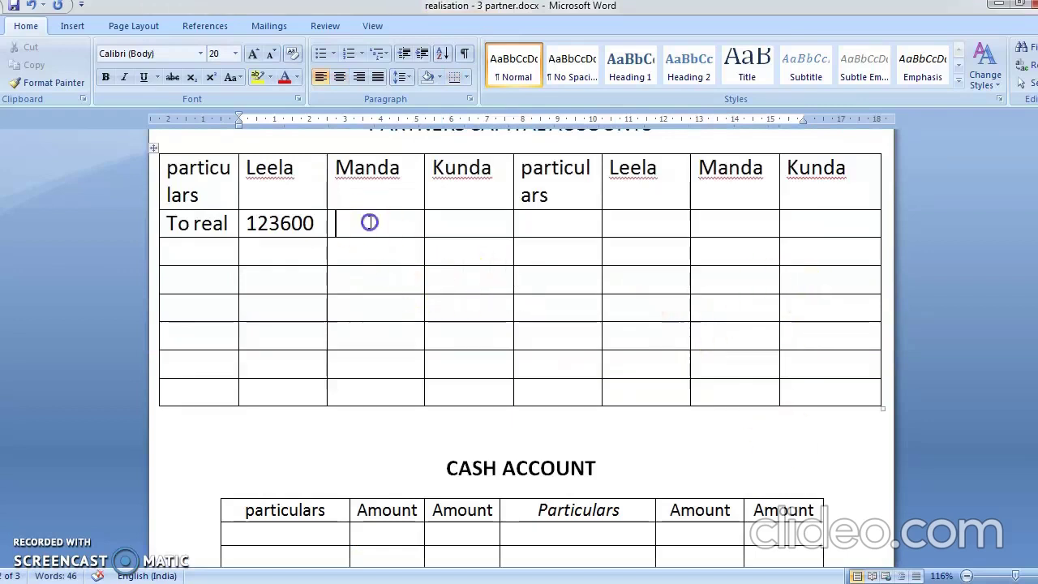
pyautogui.write('121200')
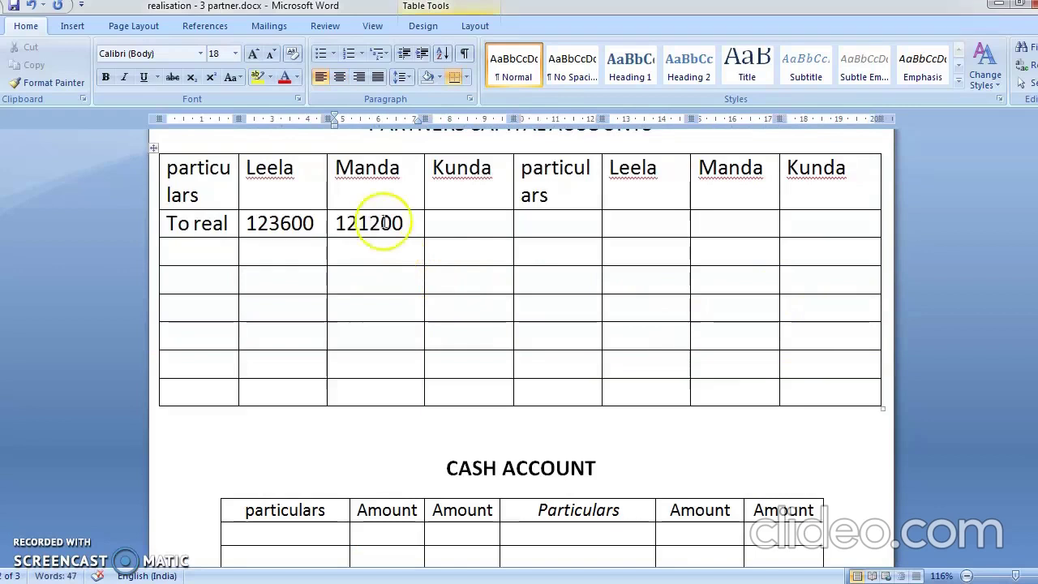
# Step: Consult Journal.docx, then add a "To" entry naming the second partner with amount 50400 below the sundry assets in the Realisation Account
pyautogui.scroll(15, 437, 283)
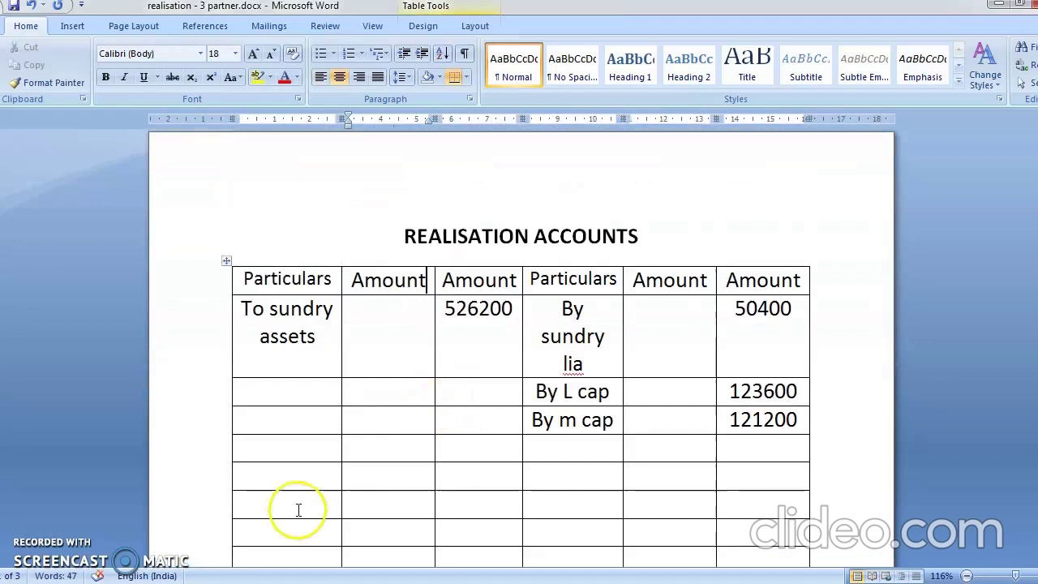
pyautogui.moveTo(430, 582)
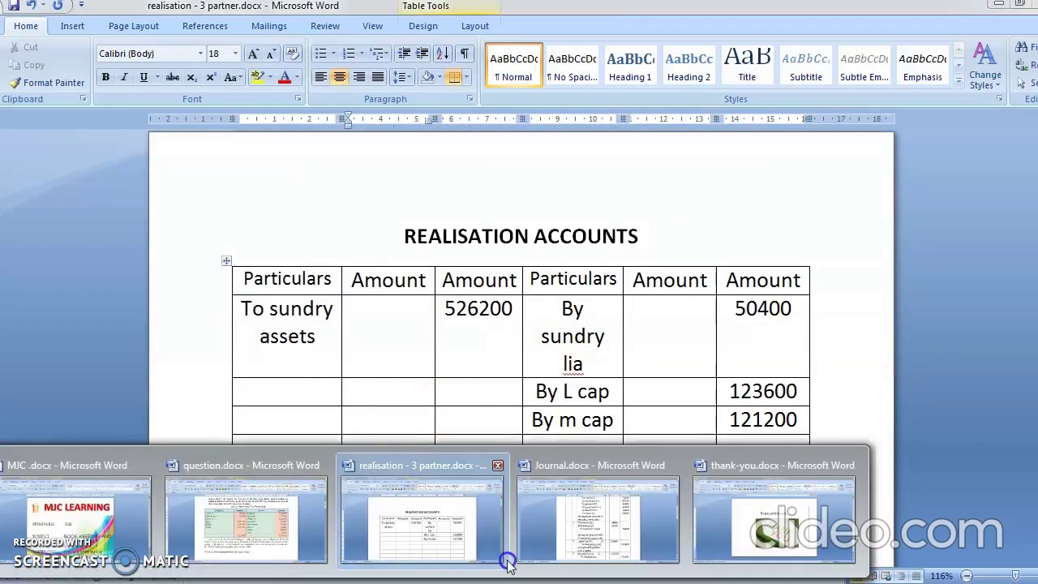
pyautogui.click(574, 528)
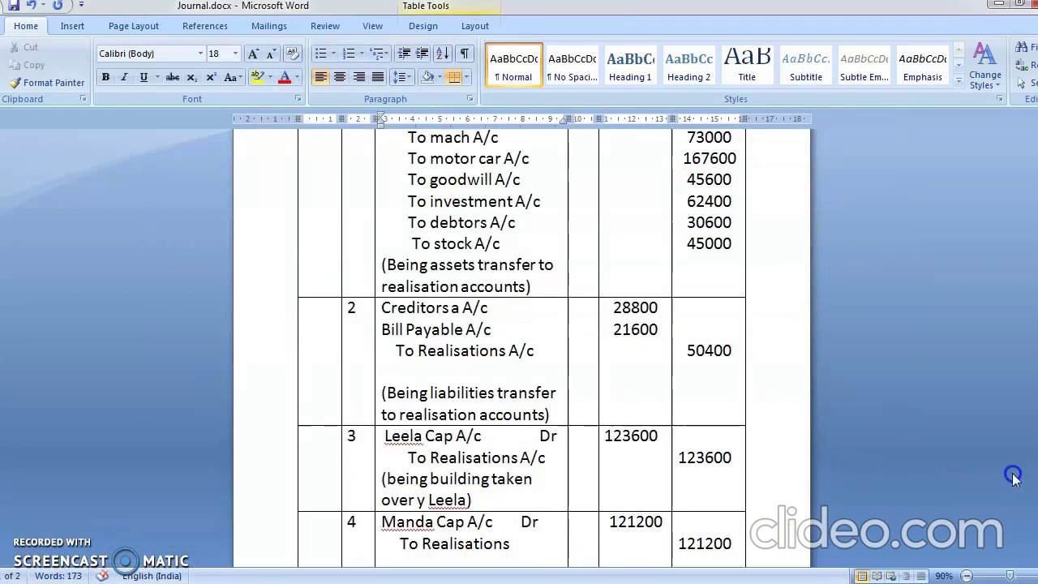
pyautogui.scroll(-5, 522, 340)
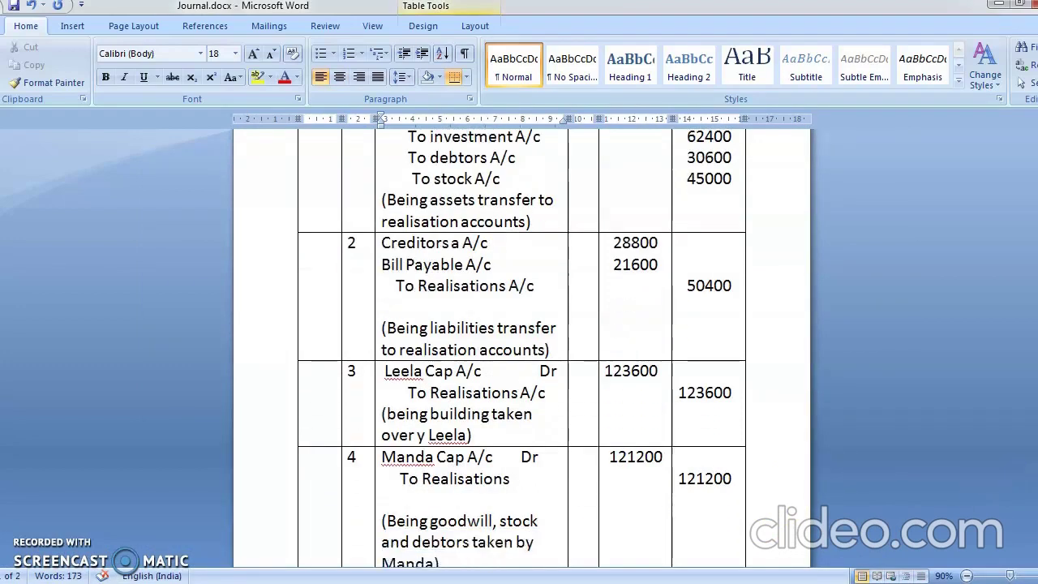
pyautogui.scroll(-10, 523, 341)
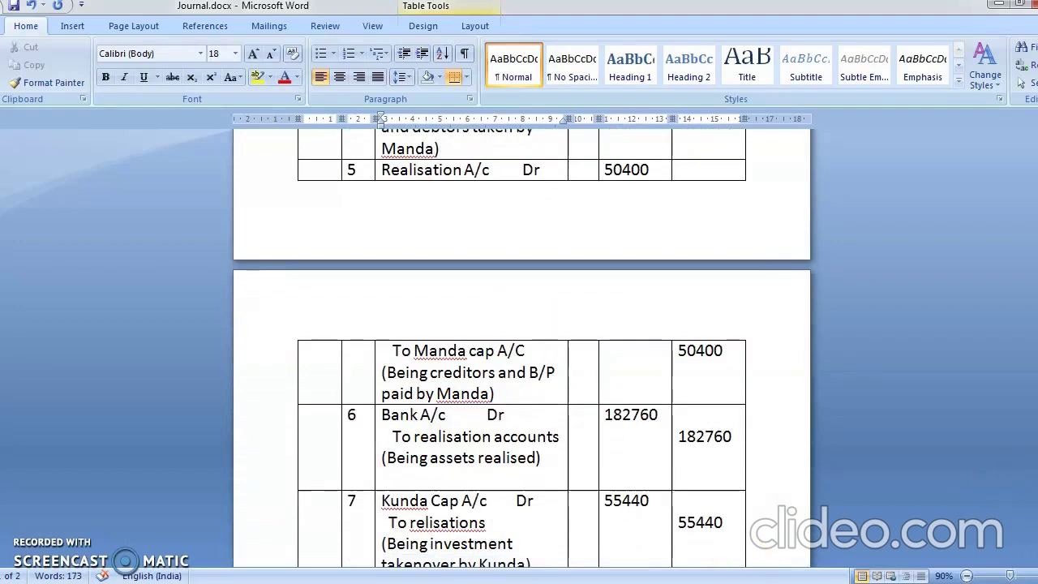
pyautogui.moveTo(428, 583)
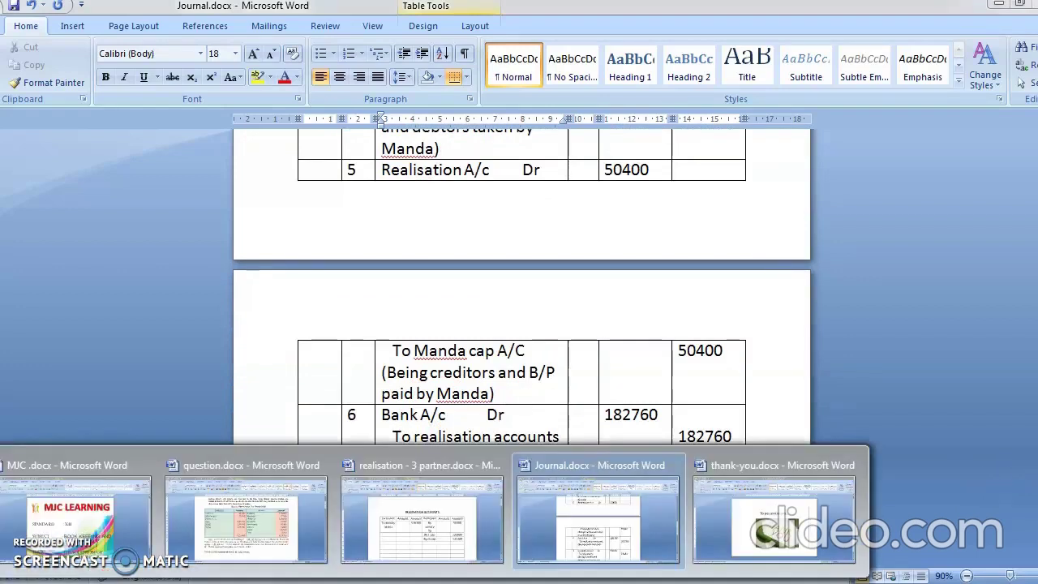
pyautogui.click(411, 535)
pyautogui.click(250, 384)
pyautogui.write('to manda')
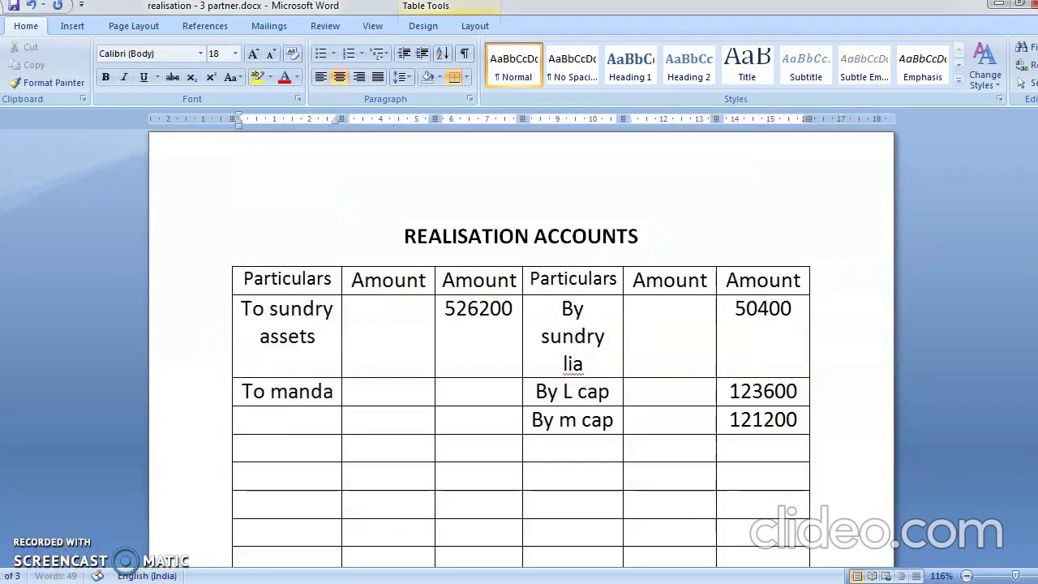
pyautogui.click(455, 396)
pyautogui.write('50400')
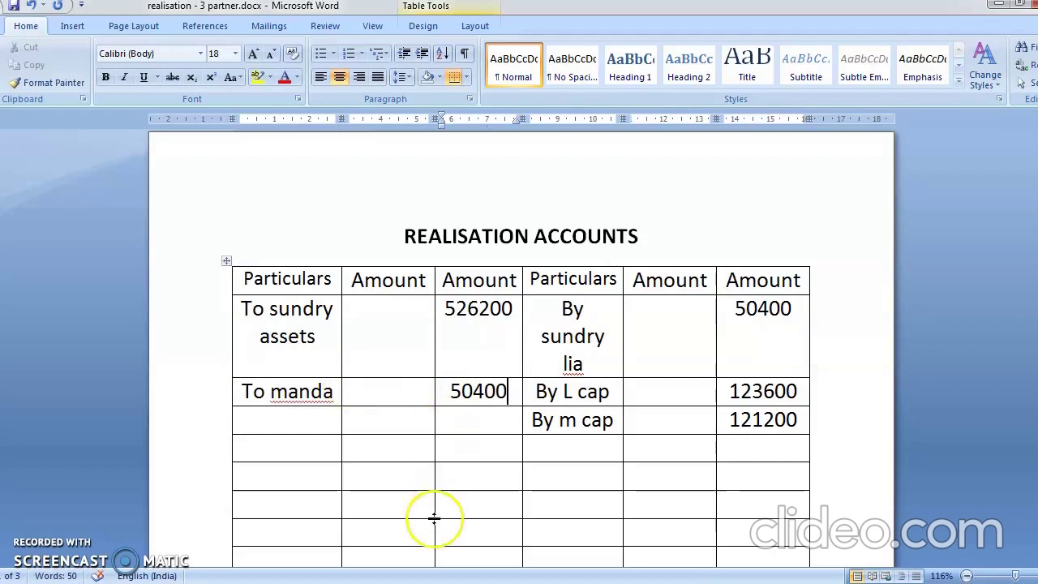
# Step: In the second credit-side row of the Partners Capital Accounts, enter "By real" with 50400 for the second partner
pyautogui.moveTo(429, 580)
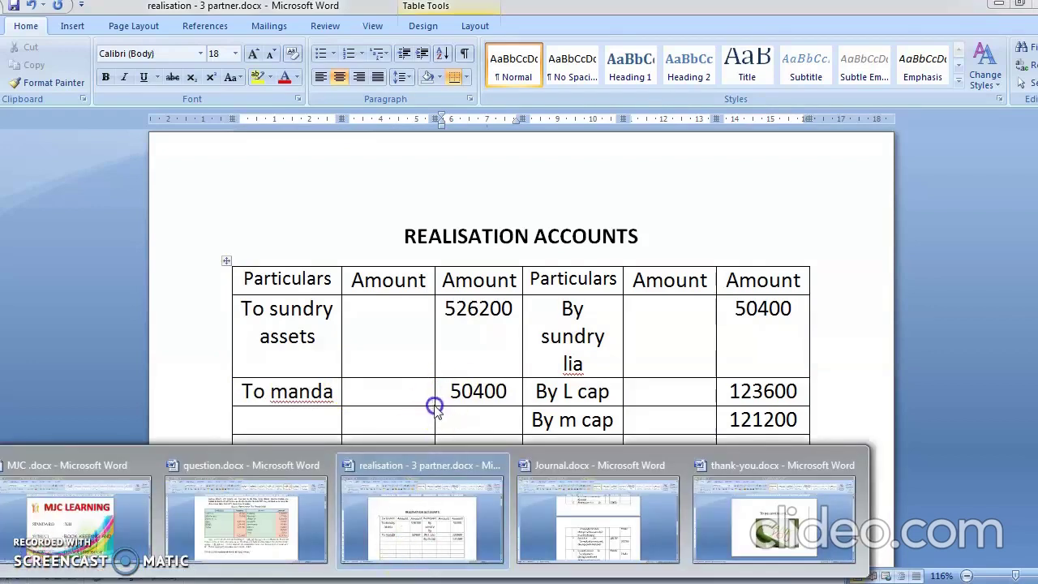
pyautogui.press('Down')
pyautogui.press('Down')
pyautogui.press('Down')
pyautogui.press('Down')
pyautogui.press('Down')
pyautogui.press('Down')
pyautogui.press('Down')
pyautogui.press('Down')
pyautogui.press('Down')
pyautogui.press('Down')
pyautogui.press('Down')
pyautogui.press('Down')
pyautogui.press('Down')
pyautogui.press('Down')
pyautogui.press('Down')
pyautogui.press('Down')
pyautogui.press('Down')
pyautogui.press('Down')
pyautogui.press('Down')
pyautogui.press('Down')
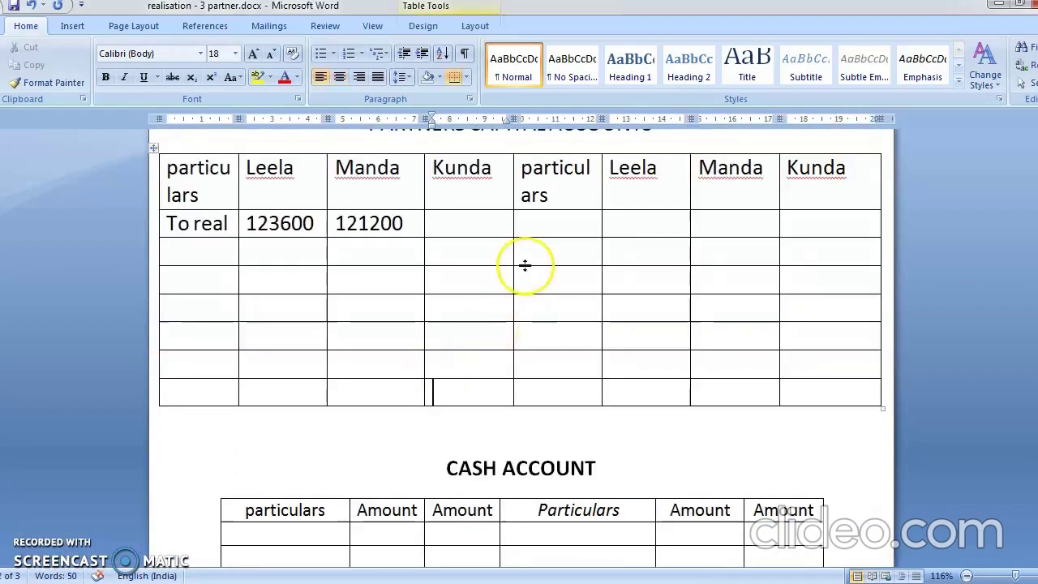
pyautogui.click(530, 253)
pyautogui.write('by ')
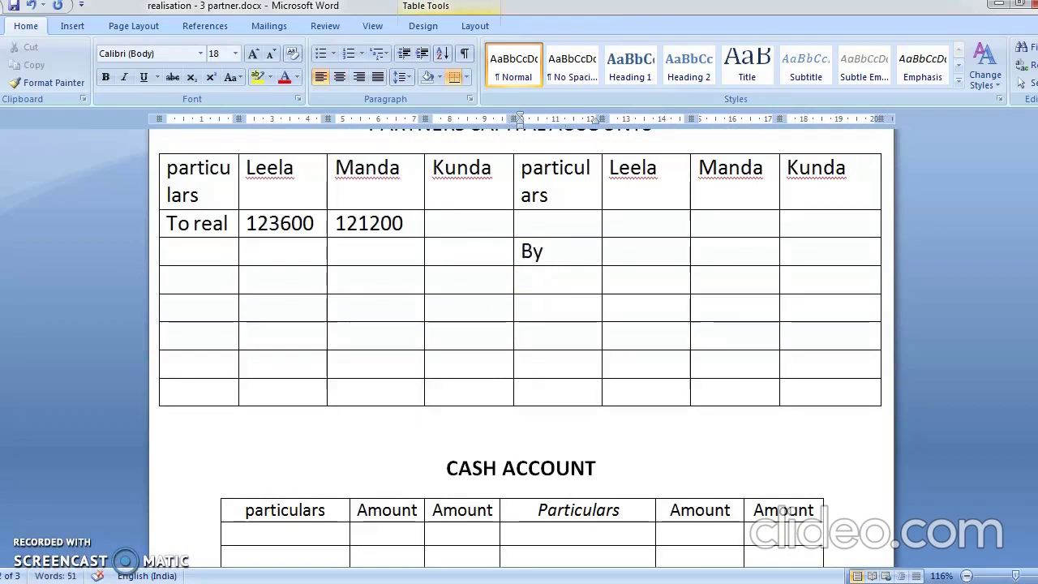
pyautogui.write('real')
pyautogui.click(717, 248)
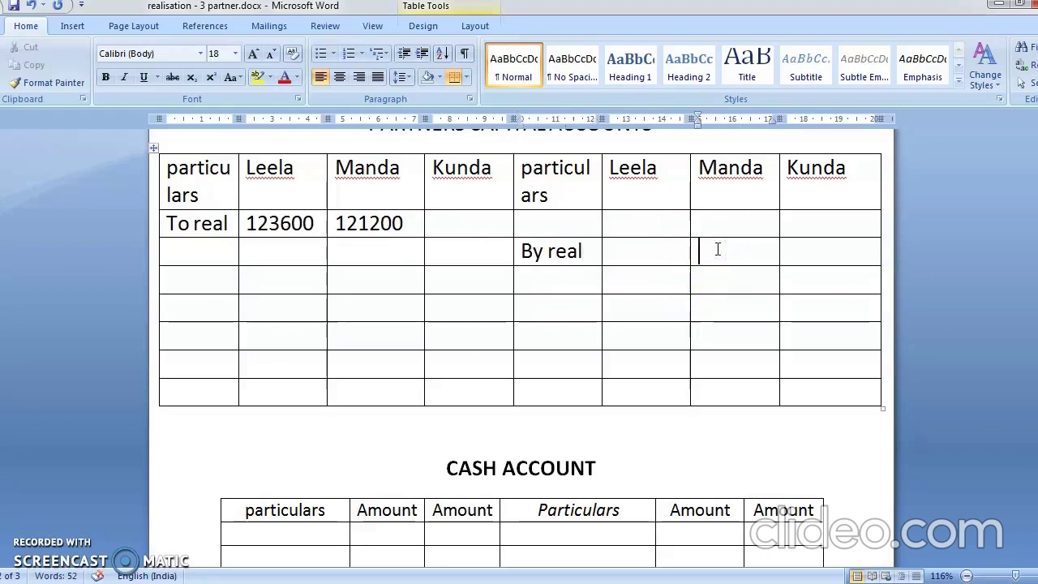
pyautogui.write('50400')
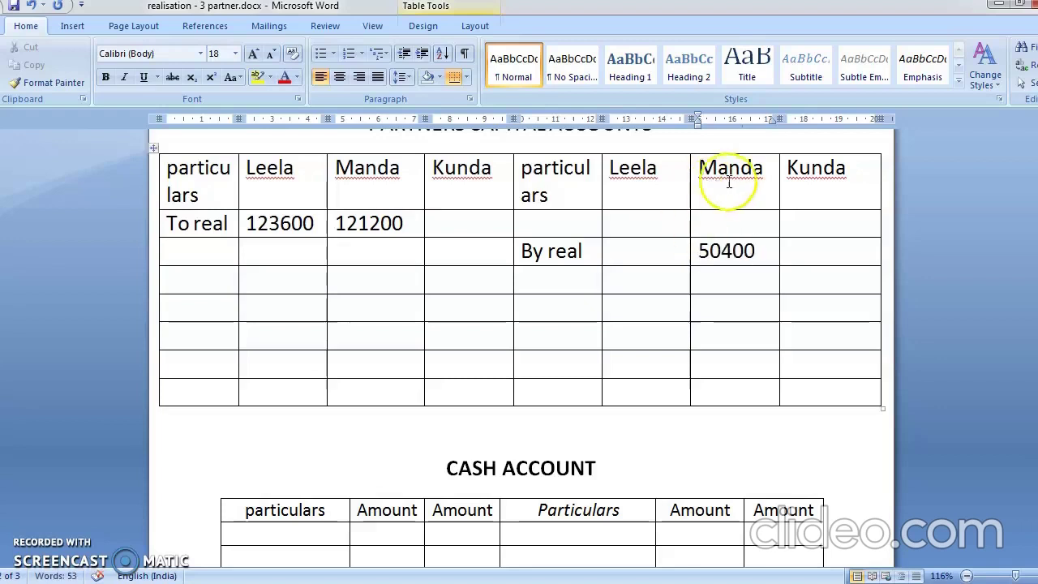
# Step: Fill the first credit-side row of the Partners Capital Accounts with "By bal" and the three partners' balances 227160, 144000 and 108000
pyautogui.click(551, 224)
pyautogui.write('by ')
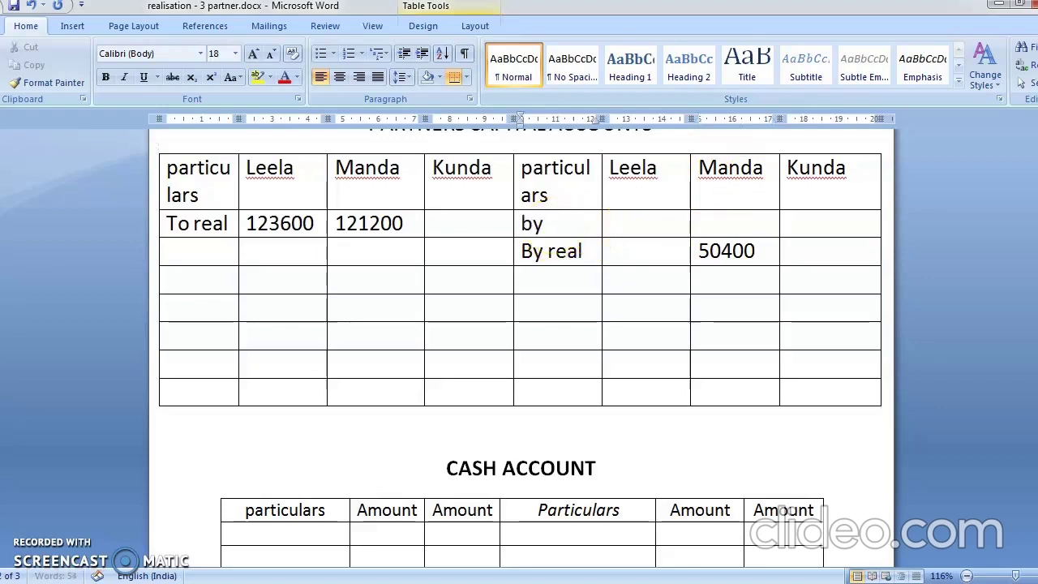
pyautogui.write('bal')
pyautogui.press('Tab')
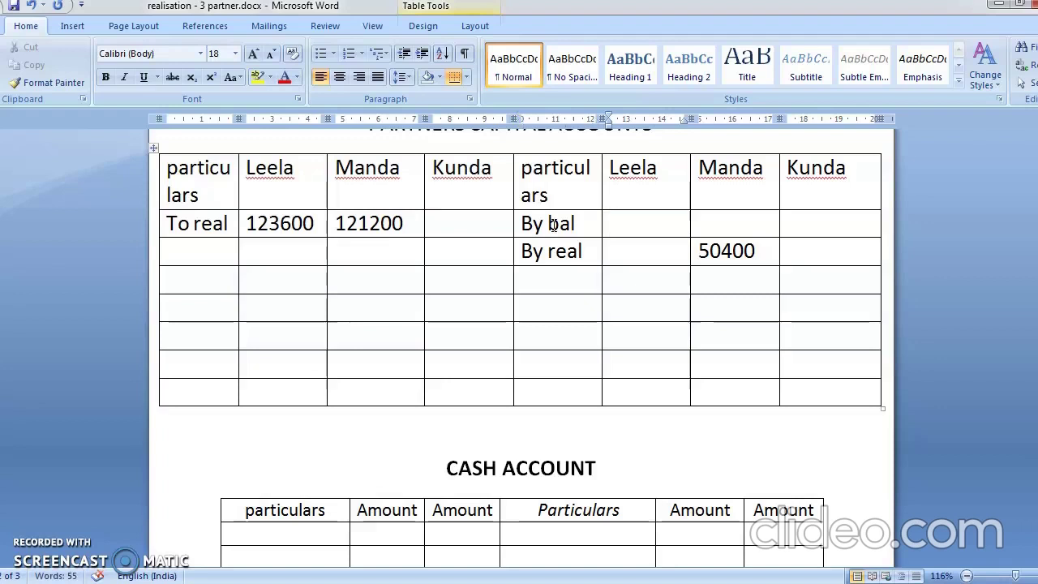
pyautogui.write('227160')
pyautogui.press('Tab')
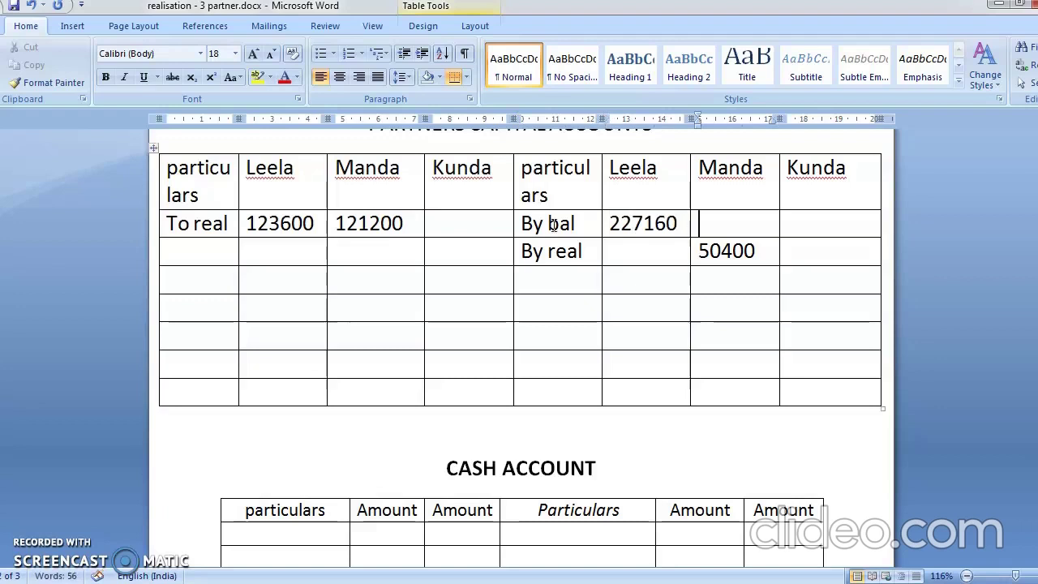
pyautogui.write('144000')
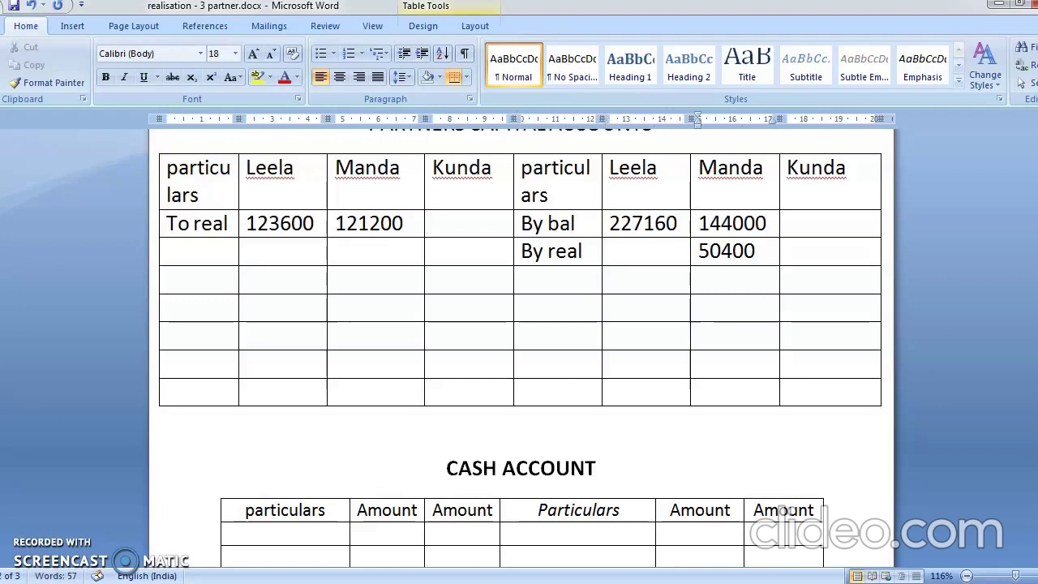
pyautogui.press('Tab')
pyautogui.write('108000')
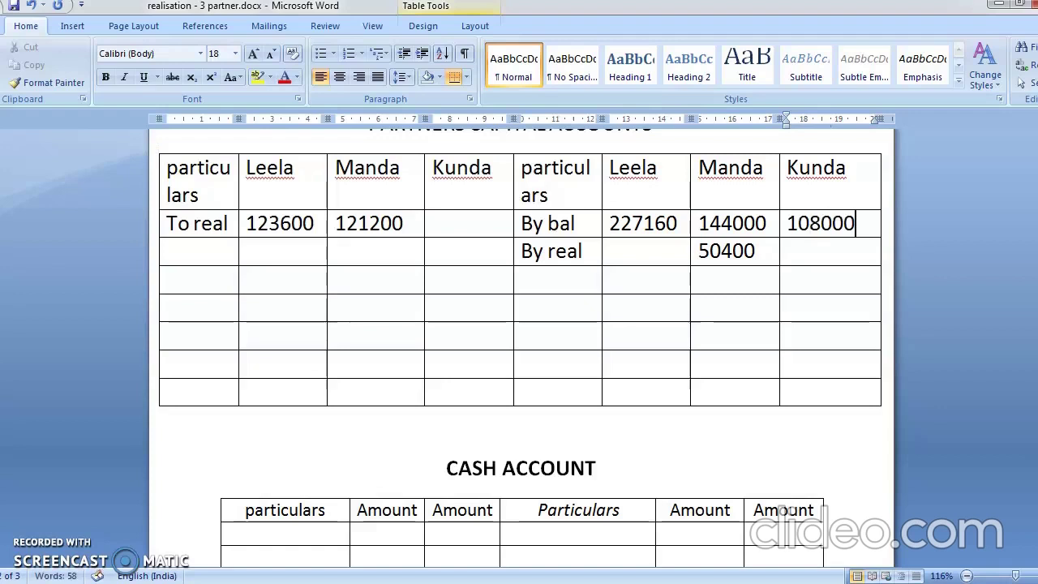
# Step: Consult entry 6 in Journal.docx, then add a "To bank" entry in the third debit-side row of the Realisation Account
pyautogui.scroll(7, 659, 197)
pyautogui.click(657, 199)
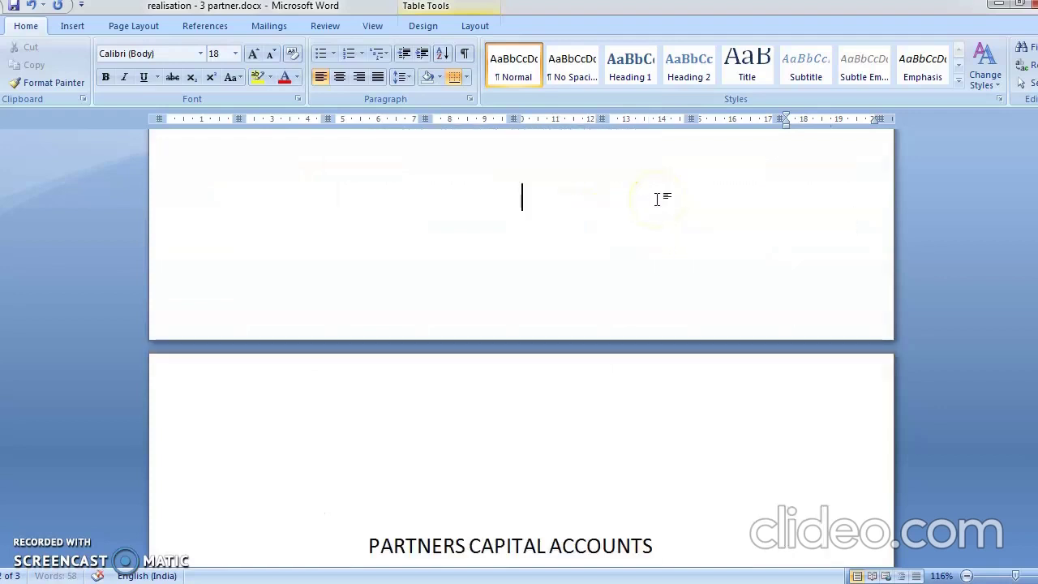
pyautogui.press('Up')
pyautogui.press('Up')
pyautogui.press('Up')
pyautogui.press('Up')
pyautogui.press('Up')
pyautogui.press('Up')
pyautogui.press('Up')
pyautogui.press('Up')
pyautogui.press('Up')
pyautogui.press('Up')
pyautogui.press('Up')
pyautogui.press('Up')
pyautogui.press('Up')
pyautogui.press('Up')
pyautogui.press('Up')
pyautogui.press('Up')
pyautogui.click(478, 308)
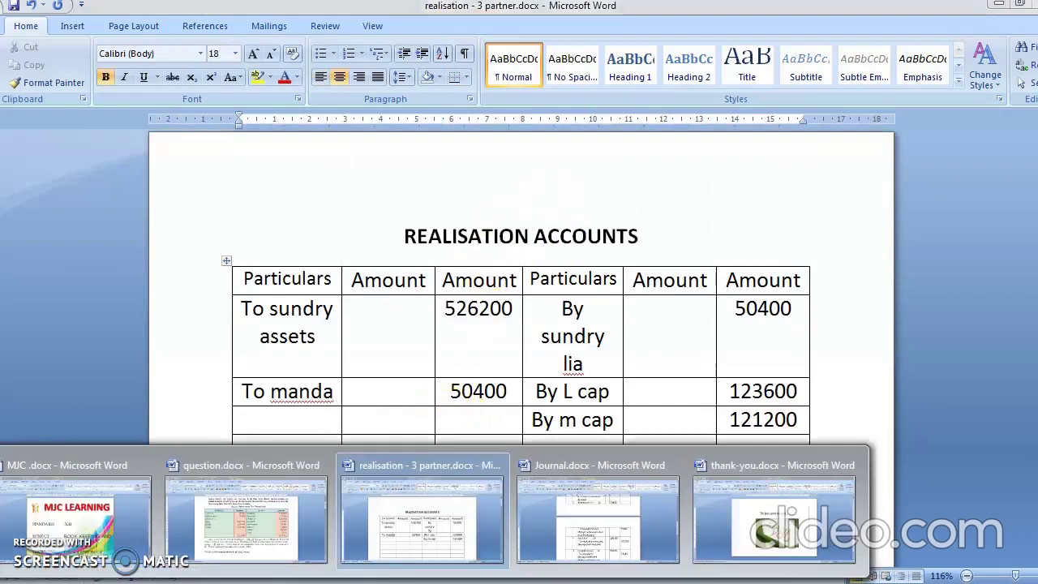
pyautogui.click(583, 514)
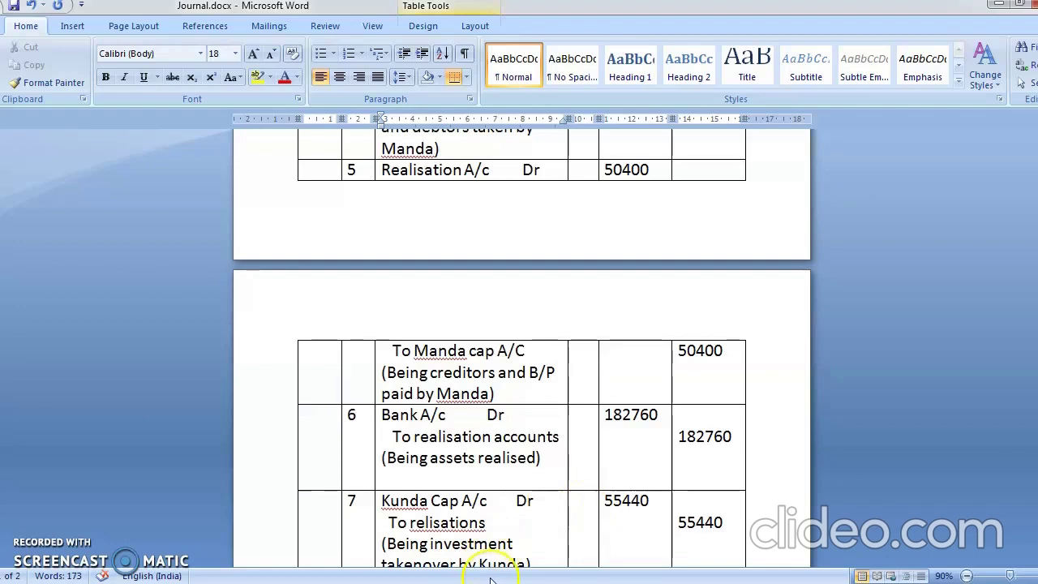
pyautogui.moveTo(276, 579)
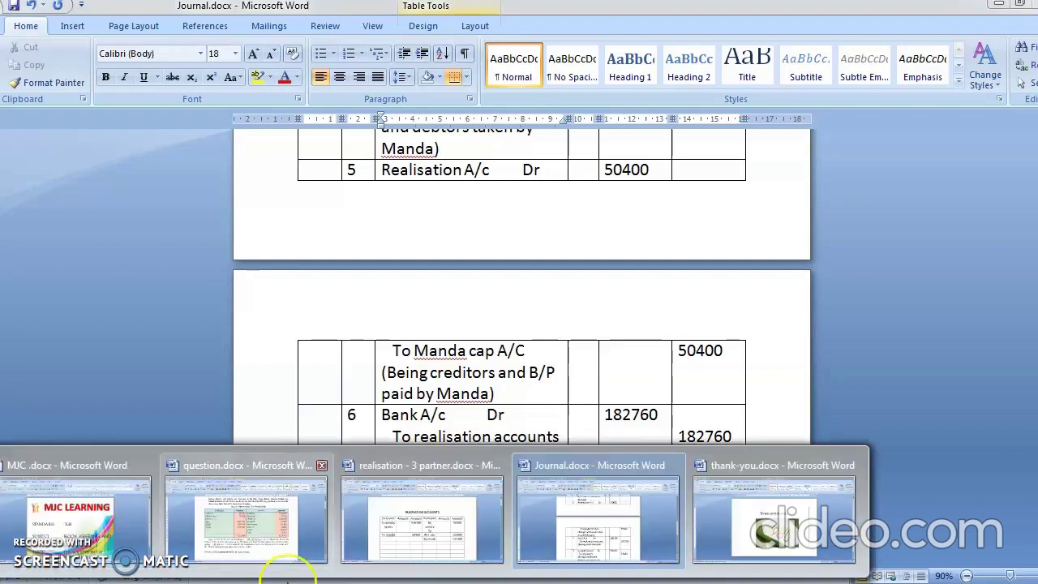
pyautogui.click(398, 543)
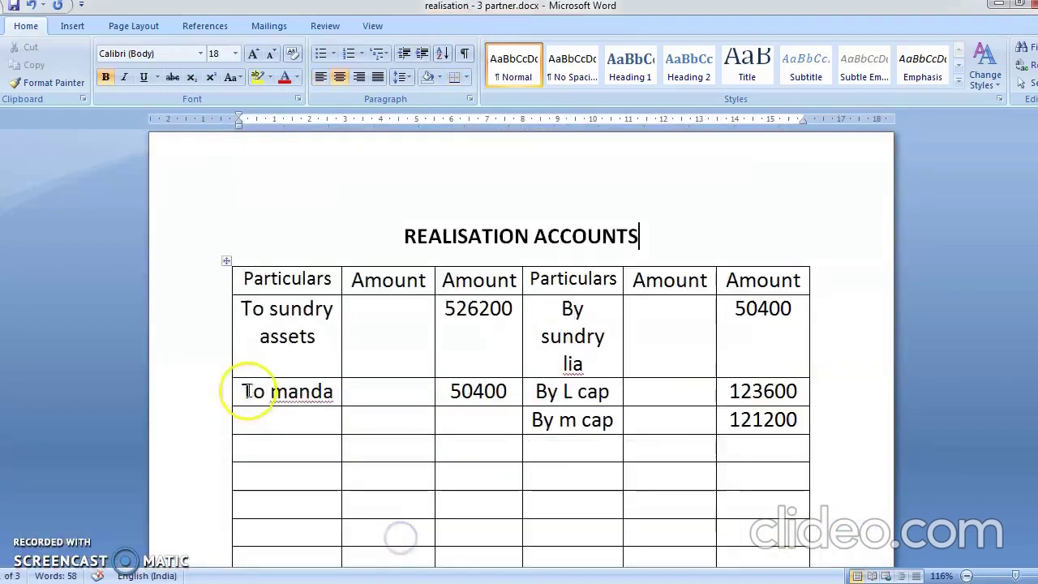
pyautogui.click(248, 421)
pyautogui.write('t')
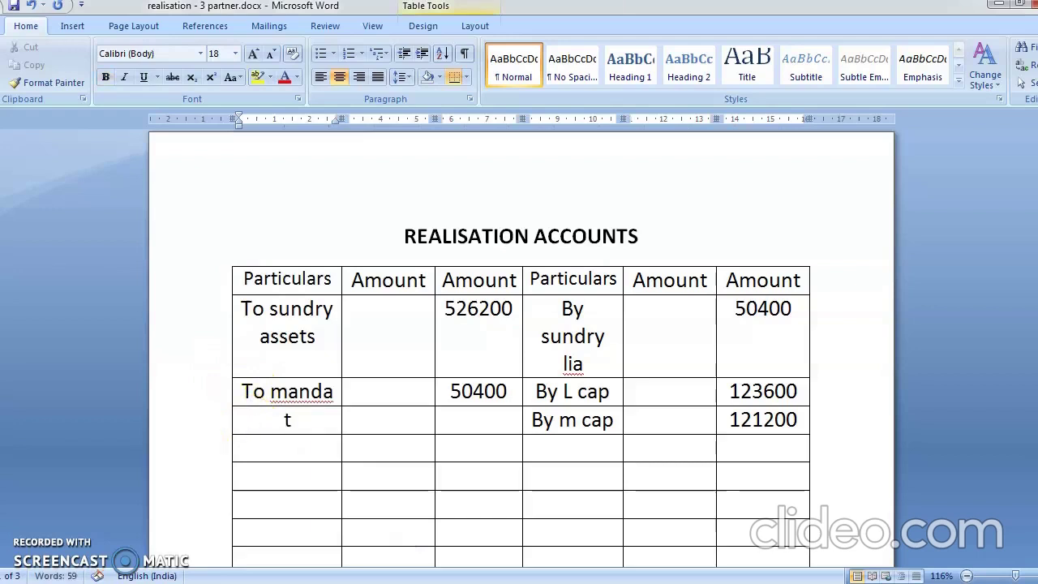
pyautogui.write('o bank')
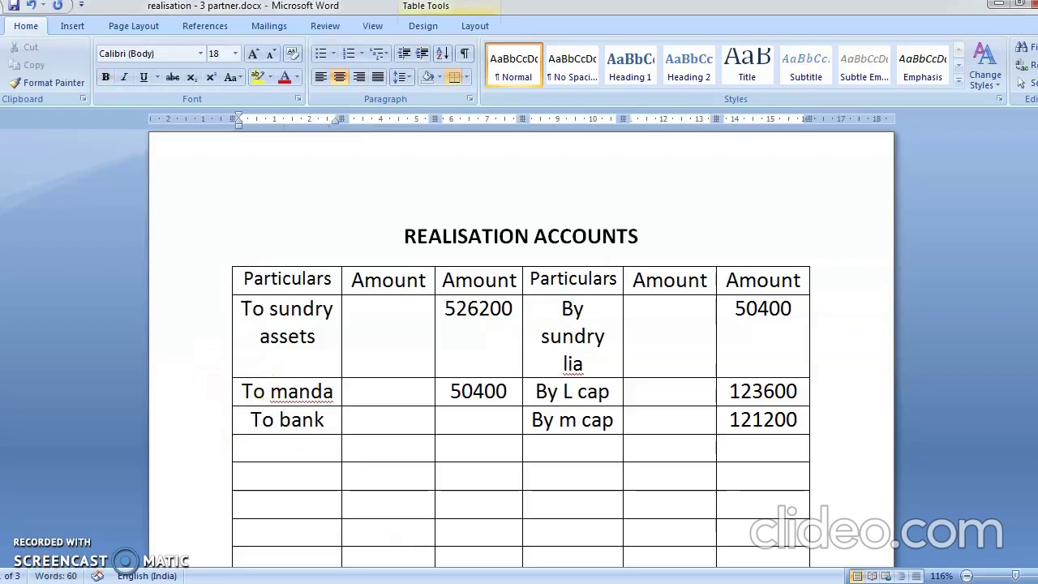
pyautogui.press('Tab')
pyautogui.press('Tab')
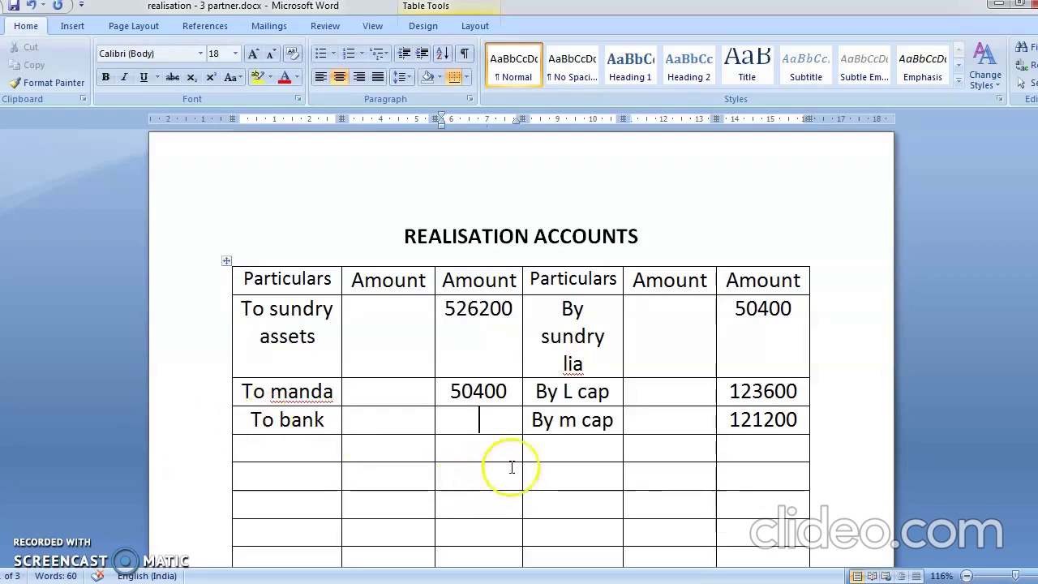
# Step: Add "By bank" with amount 182760 below "By m cap" on the credit side of the Realisation Account
pyautogui.click(535, 449)
pyautogui.write('by n')
pyautogui.press('BackSpace')
pyautogui.write('bank')
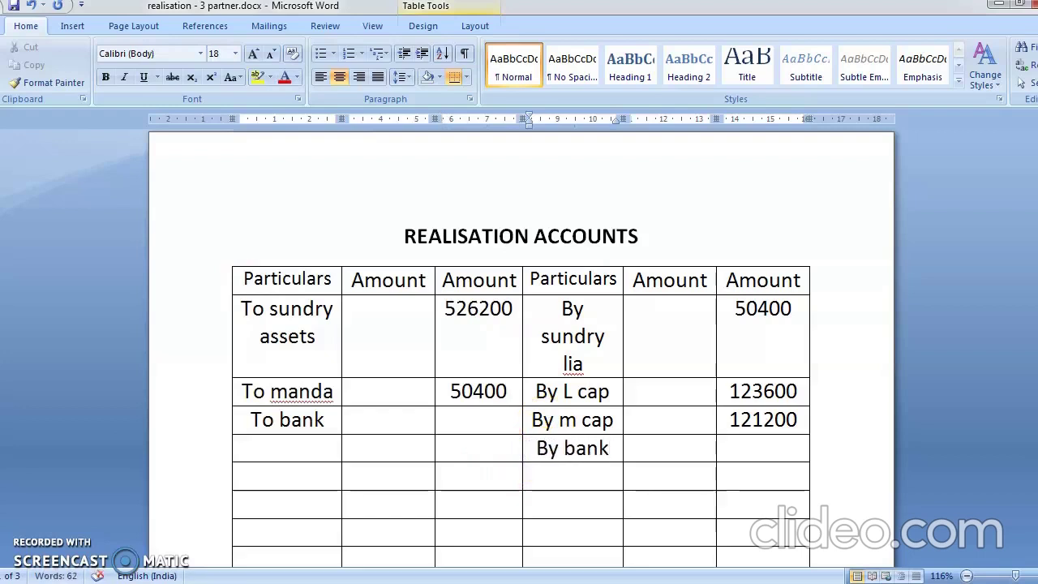
pyautogui.press('Tab')
pyautogui.press('Tab')
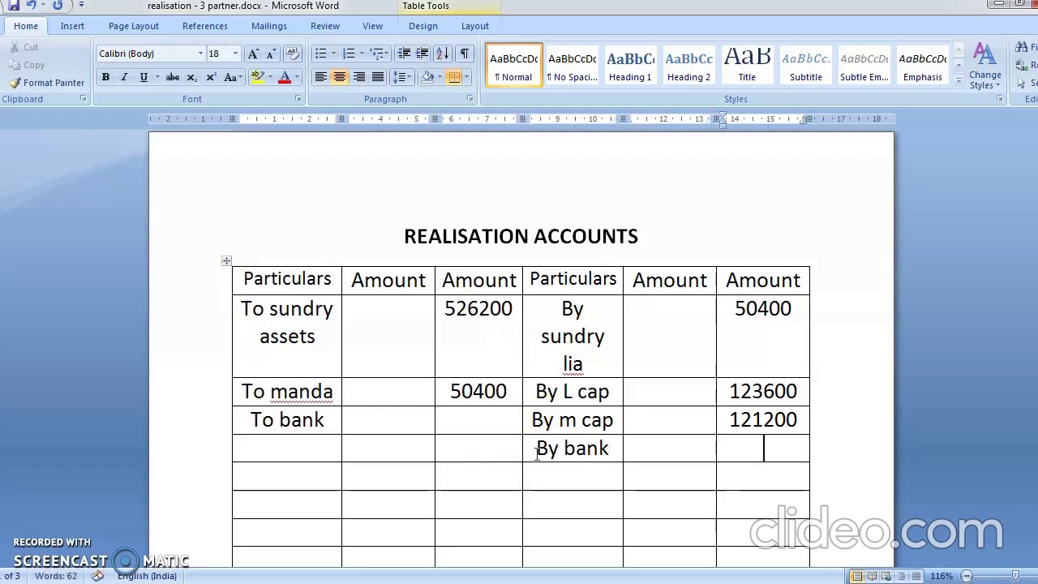
pyautogui.write('18')
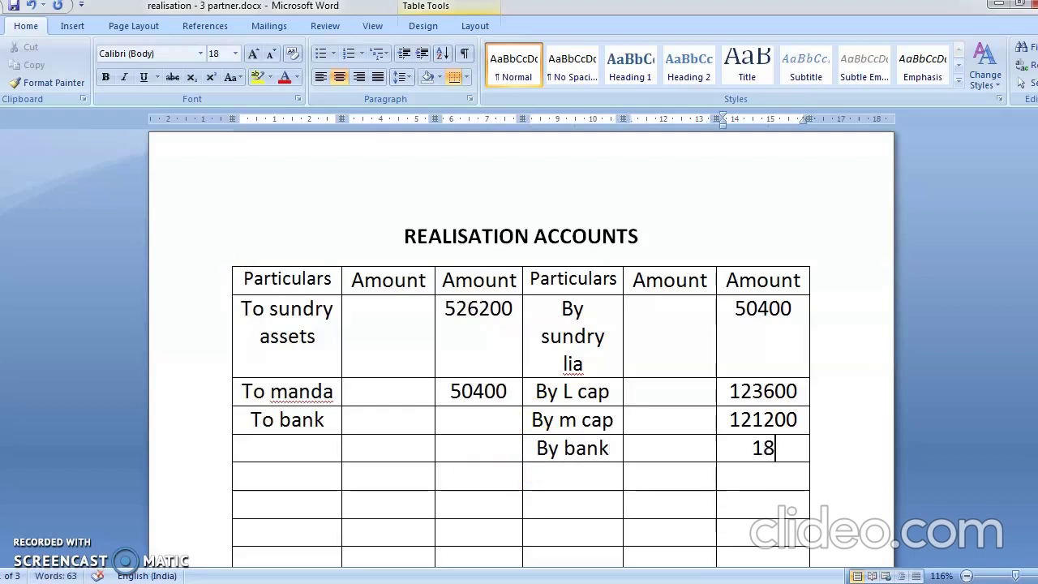
pyautogui.write('2760')
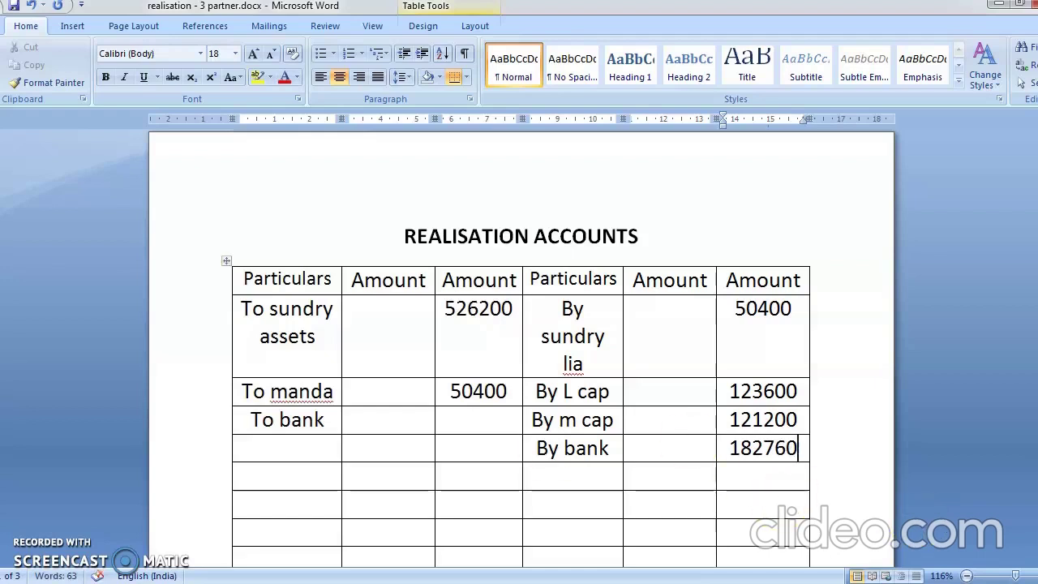
# Step: Enter "To bal" with amount 3360 in the first debit-side row of the Cash Account
pyautogui.press('Down')
pyautogui.press('Down')
pyautogui.press('Down')
pyautogui.press('Down')
pyautogui.press('Down')
pyautogui.press('Down')
pyautogui.press('Down')
pyautogui.press('Down')
pyautogui.press('Down')
pyautogui.press('Down')
pyautogui.press('Down')
pyautogui.press('Down')
pyautogui.press('Down')
pyautogui.press('Down')
pyautogui.press('Down')
pyautogui.press('Down')
pyautogui.press('Down')
pyautogui.press('Down')
pyautogui.press('Down')
pyautogui.press('Down')
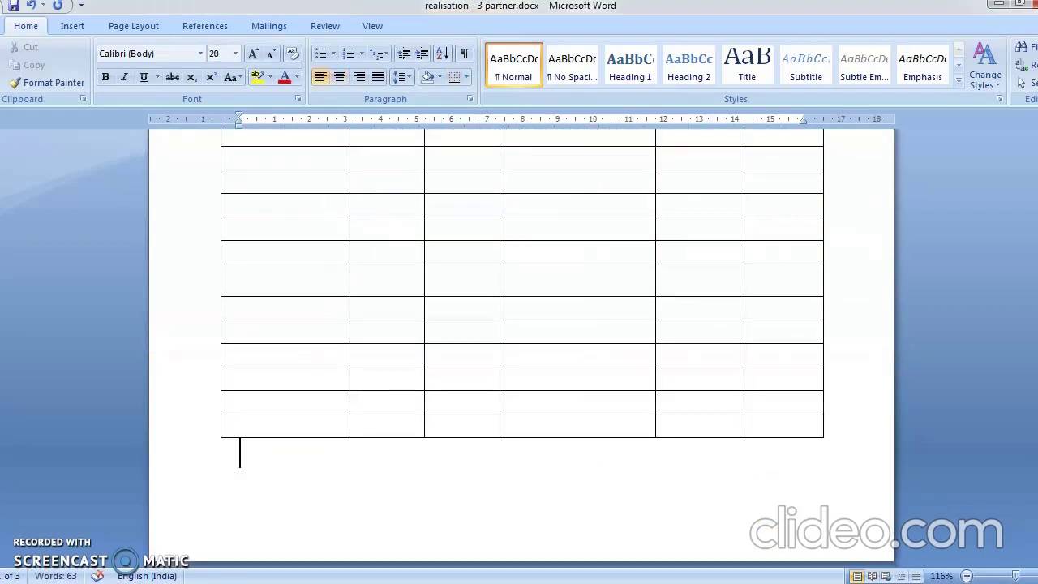
pyautogui.press('Up')
pyautogui.press('Up')
pyautogui.press('Up')
pyautogui.press('Up')
pyautogui.press('Up')
pyautogui.press('Up')
pyautogui.press('Up')
pyautogui.press('Up')
pyautogui.press('Up')
pyautogui.press('Up')
pyautogui.press('Up')
pyautogui.press('Up')
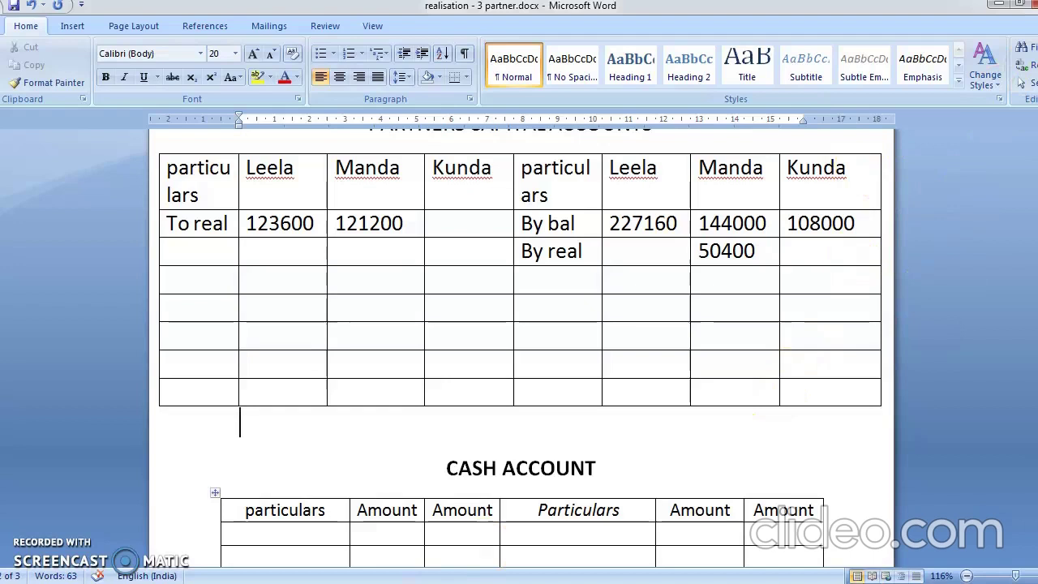
pyautogui.click(289, 539)
pyautogui.write('to bal')
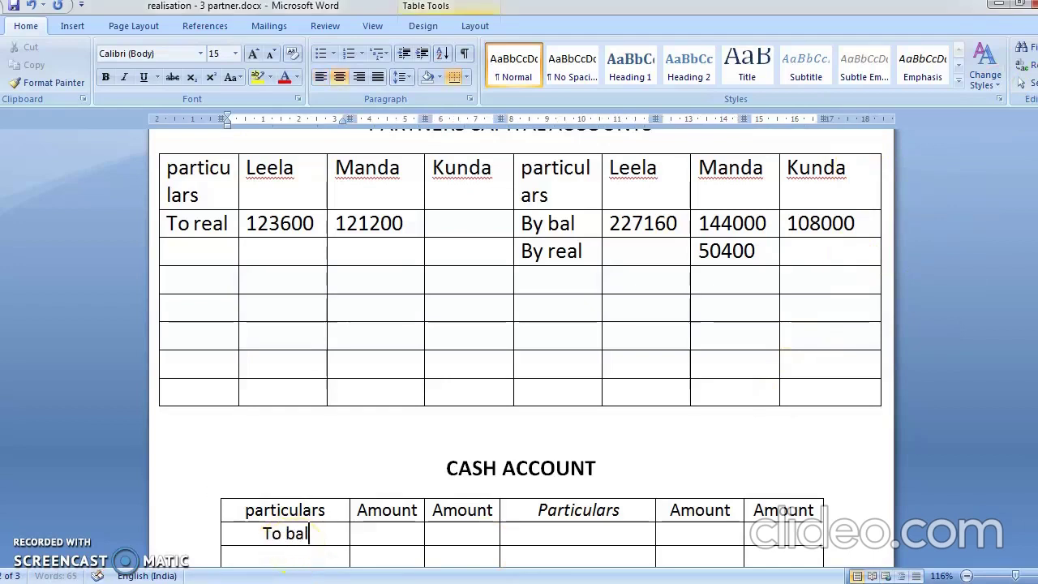
pyautogui.press('Tab')
pyautogui.press('Tab')
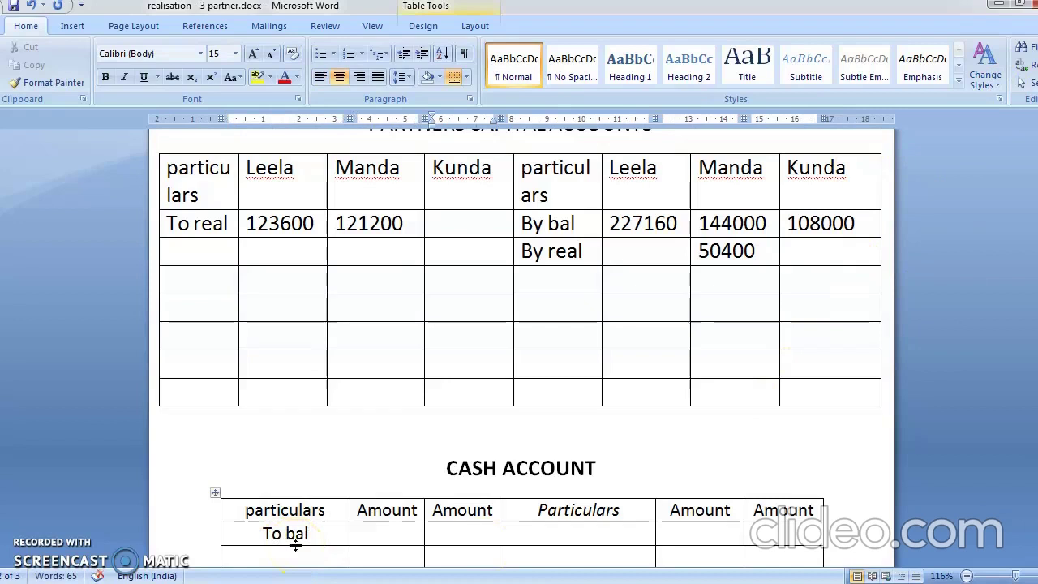
pyautogui.write('3360')
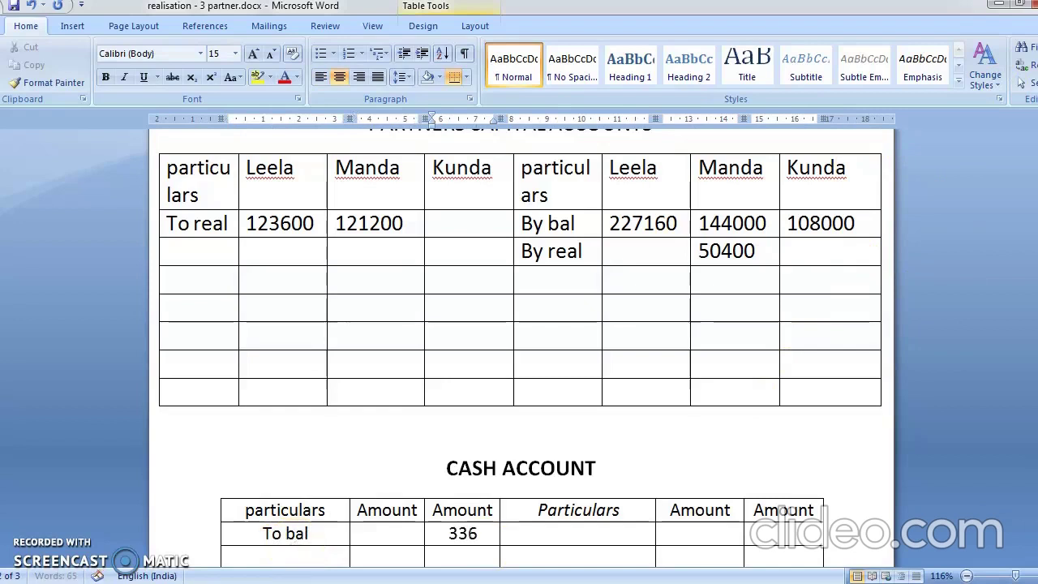
# Step: Enter "To real" with amount 182760 in the second debit-side row of the Cash Account
pyautogui.click(235, 548)
pyautogui.write('to real')
pyautogui.press('Tab')
pyautogui.press('Tab')
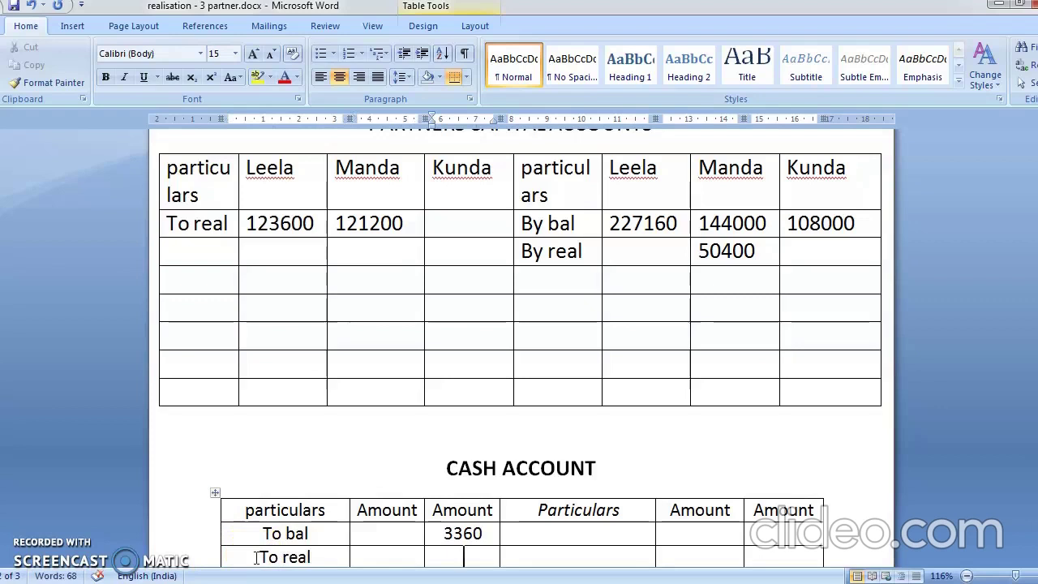
pyautogui.write('182760')
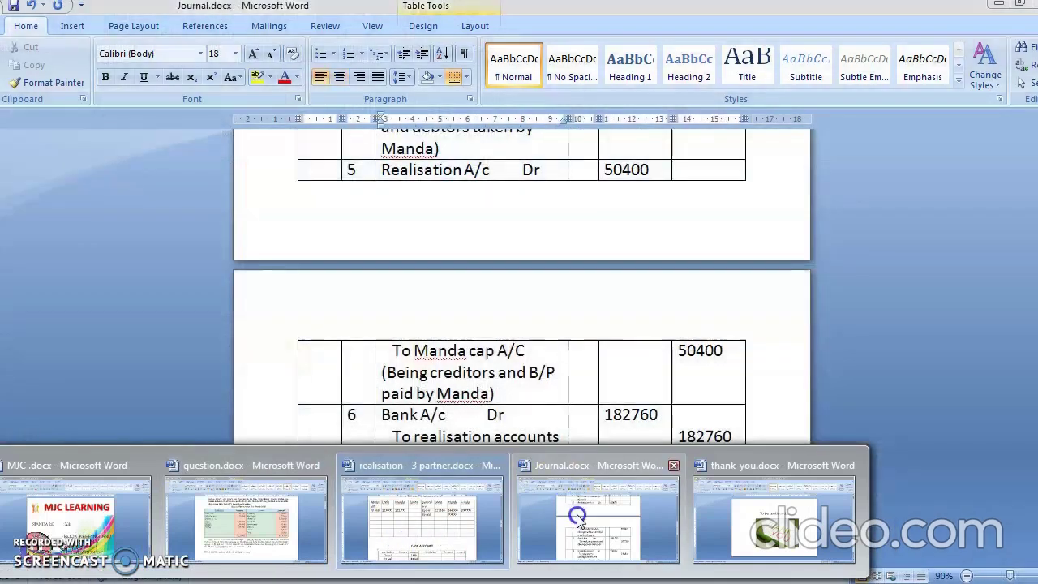
# Step: Consult Journal.docx, then add "By k cap" with amount 55440 below "By bank" in the Realisation Account
pyautogui.click(578, 513)
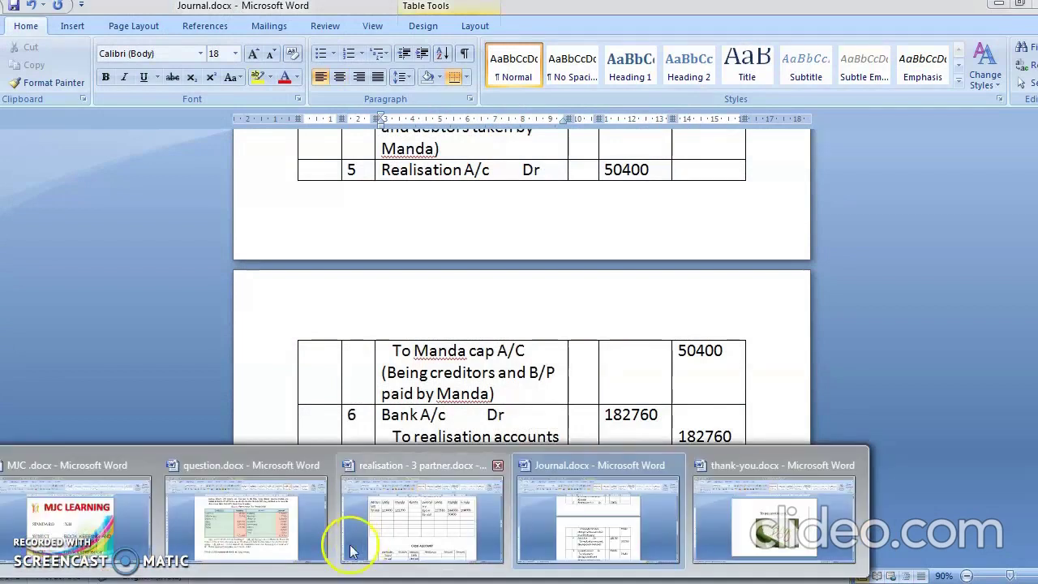
pyautogui.click(382, 531)
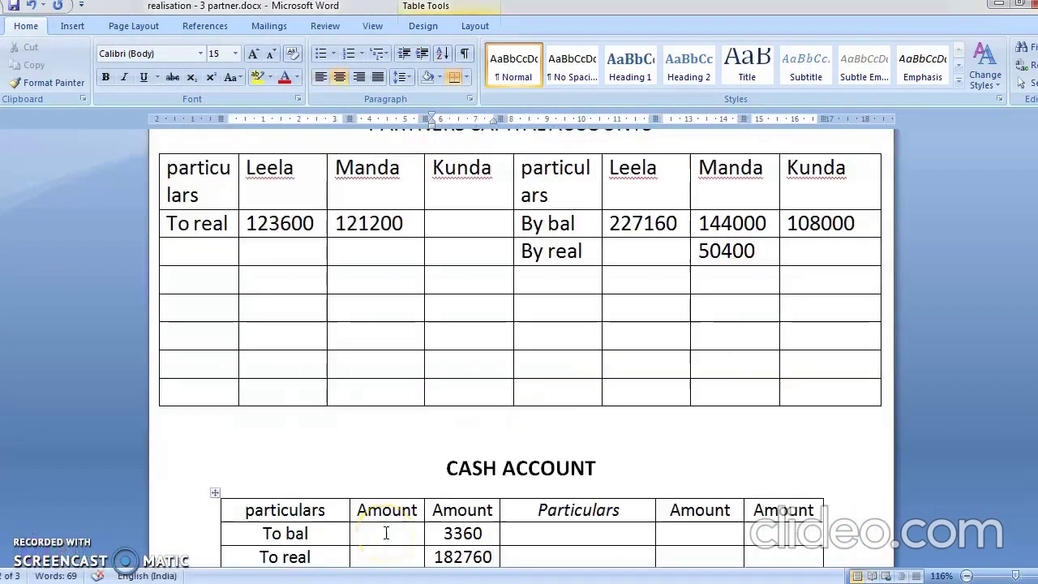
pyautogui.scroll(-5, 385, 533)
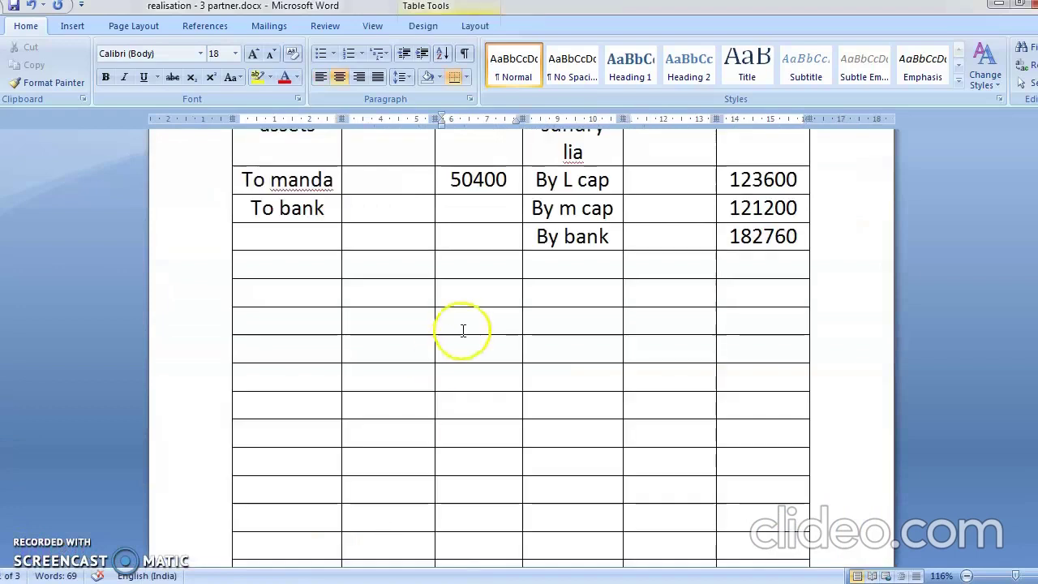
pyautogui.click(544, 270)
pyautogui.write('By ')
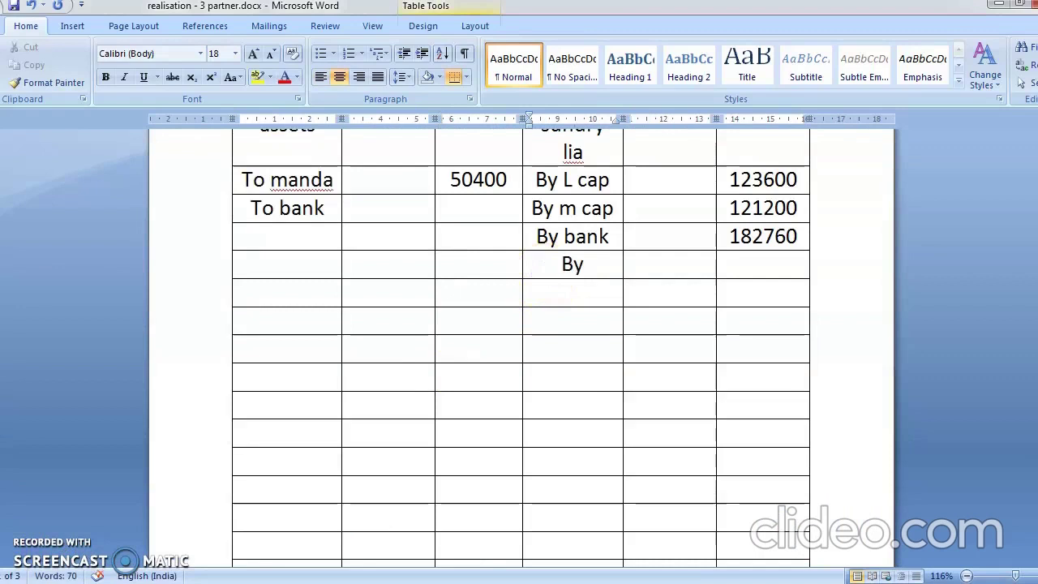
pyautogui.write('k cap')
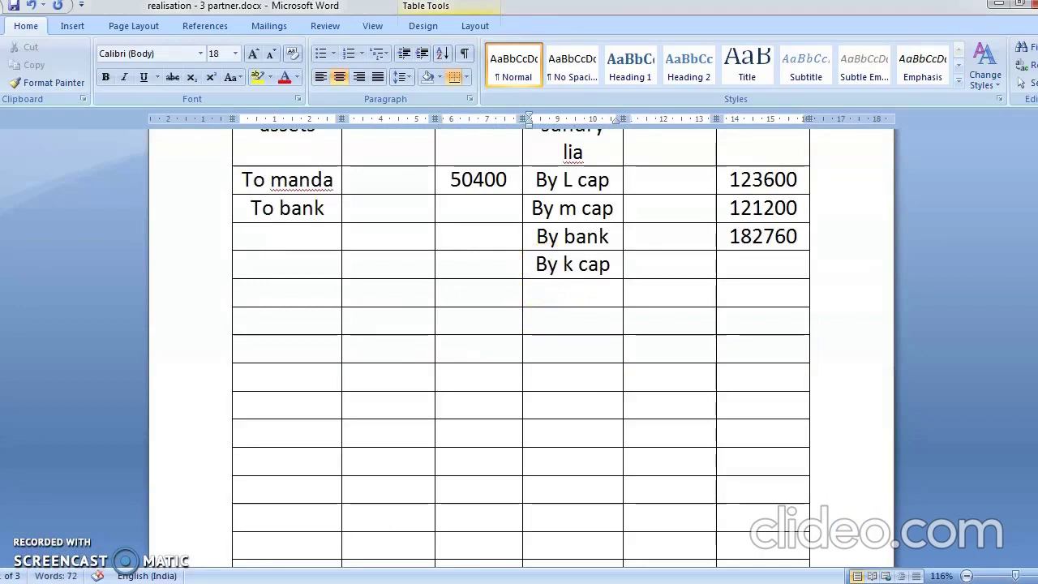
pyautogui.press('Tab')
pyautogui.press('Tab')
pyautogui.write('55440')
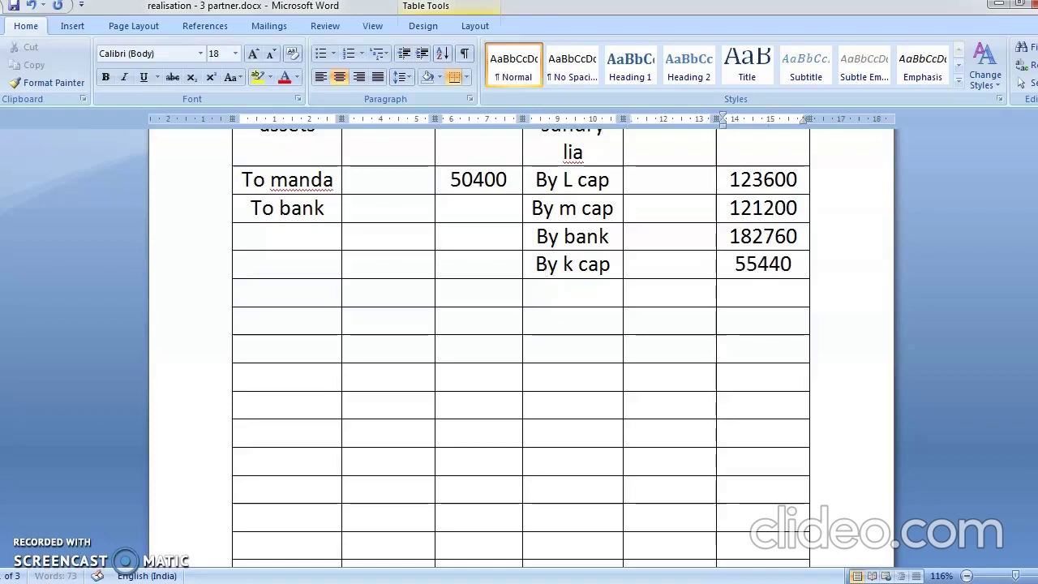
# Step: Enter 55440 in the third partner's debit column of the "To real" row in the Partners Capital Accounts
pyautogui.scroll(-10, 544, 269)
pyautogui.click(521, 246)
pyautogui.click(499, 292)
pyautogui.click(466, 440)
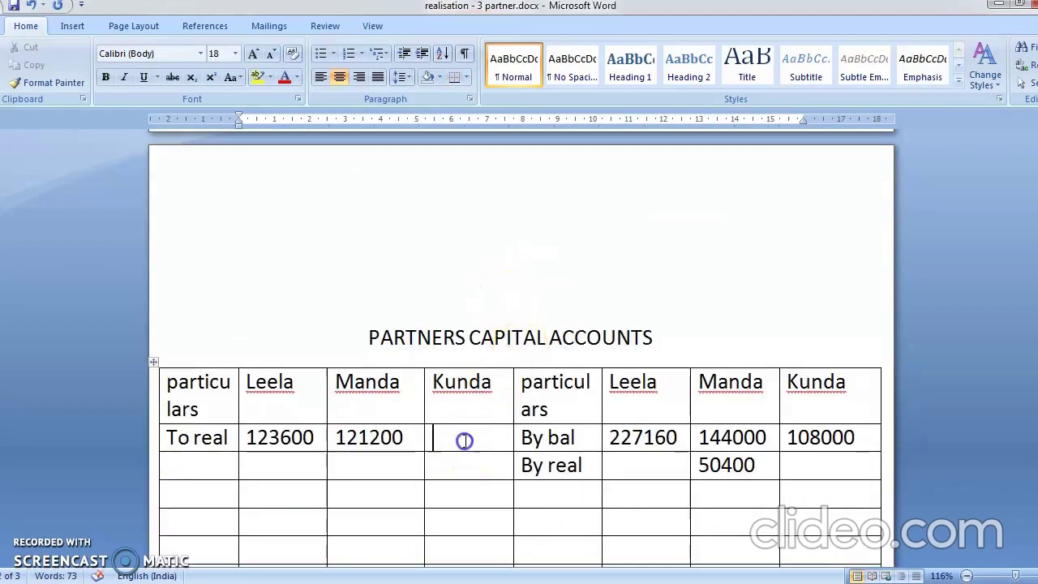
pyautogui.write('55440')
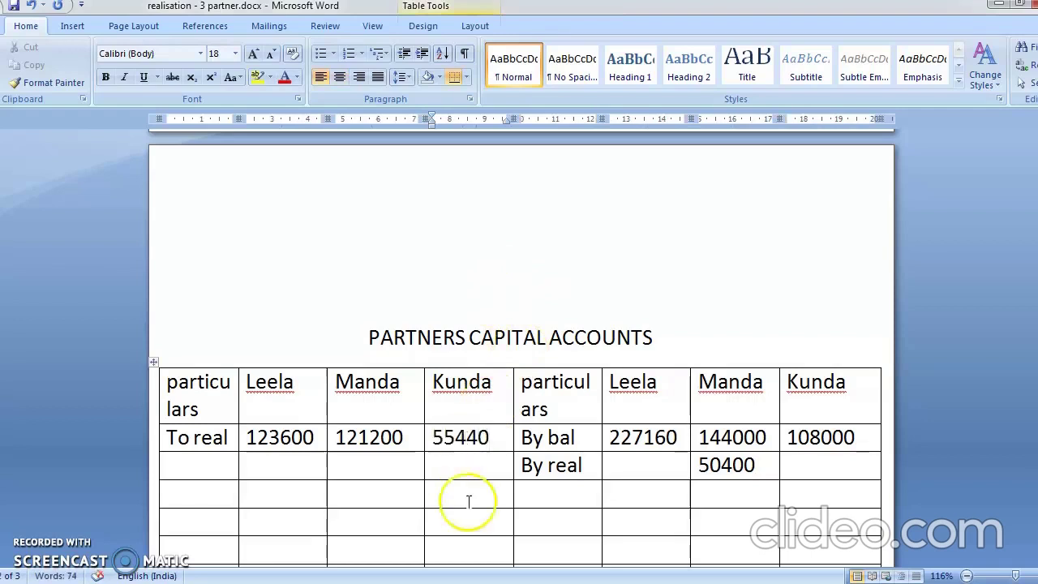
# Step: Consult entry 8 in Journal.docx, then enter 6800 as the "To bank" amount in the Realisation Account
pyautogui.moveTo(437, 577)
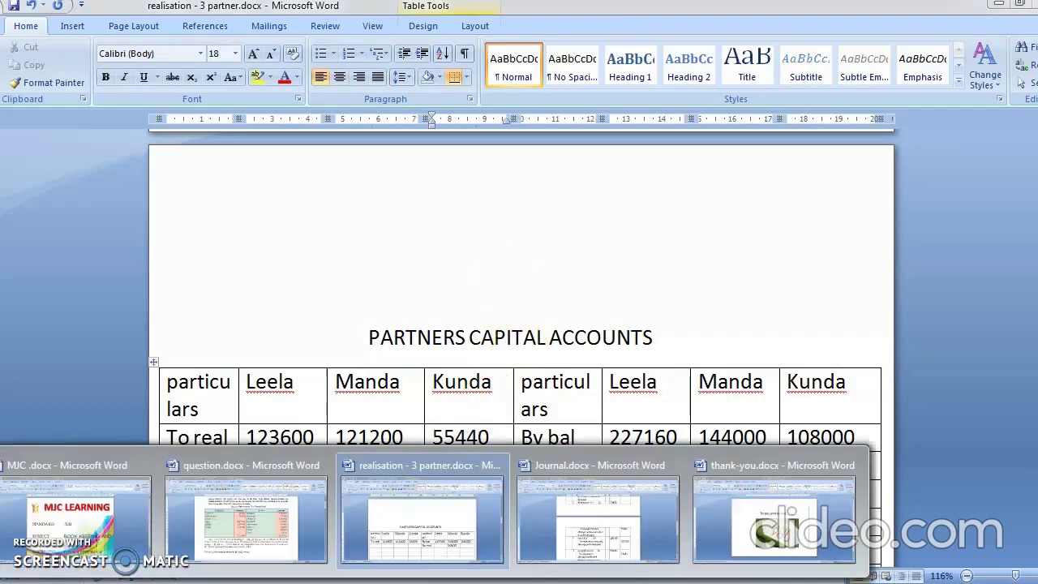
pyautogui.click(581, 526)
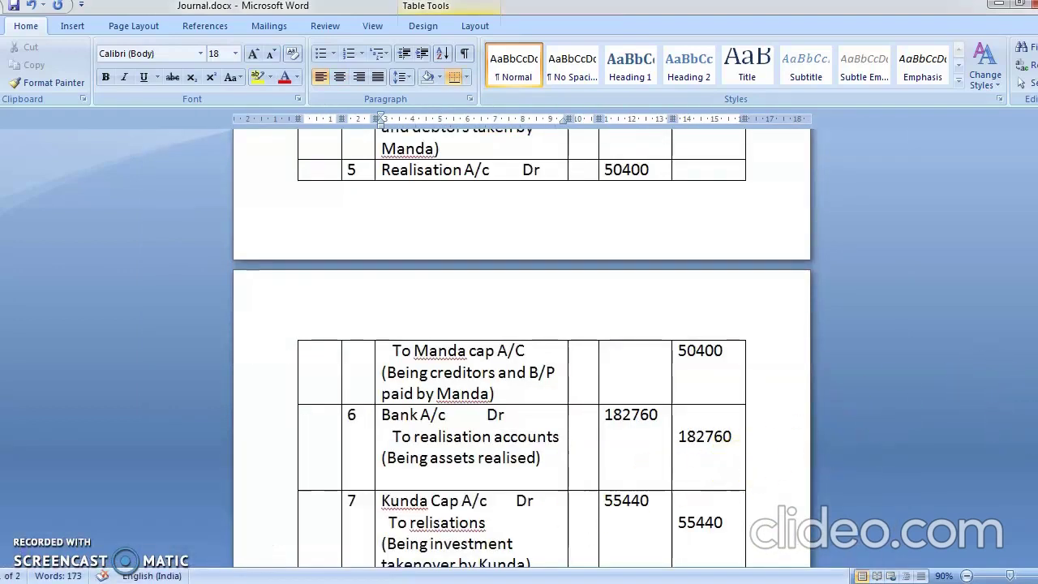
pyautogui.scroll(-9, 521, 348)
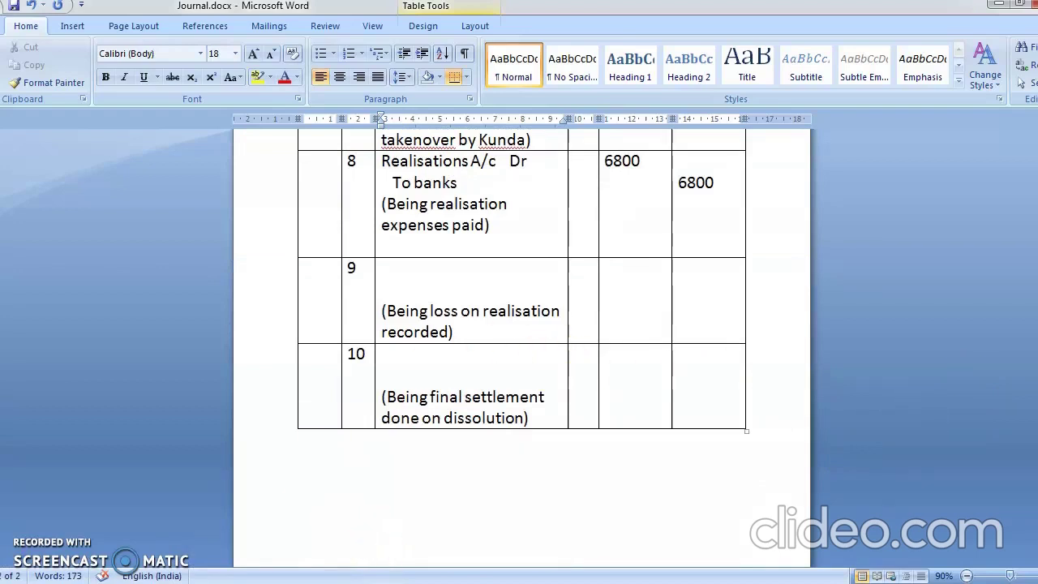
pyautogui.click(465, 526)
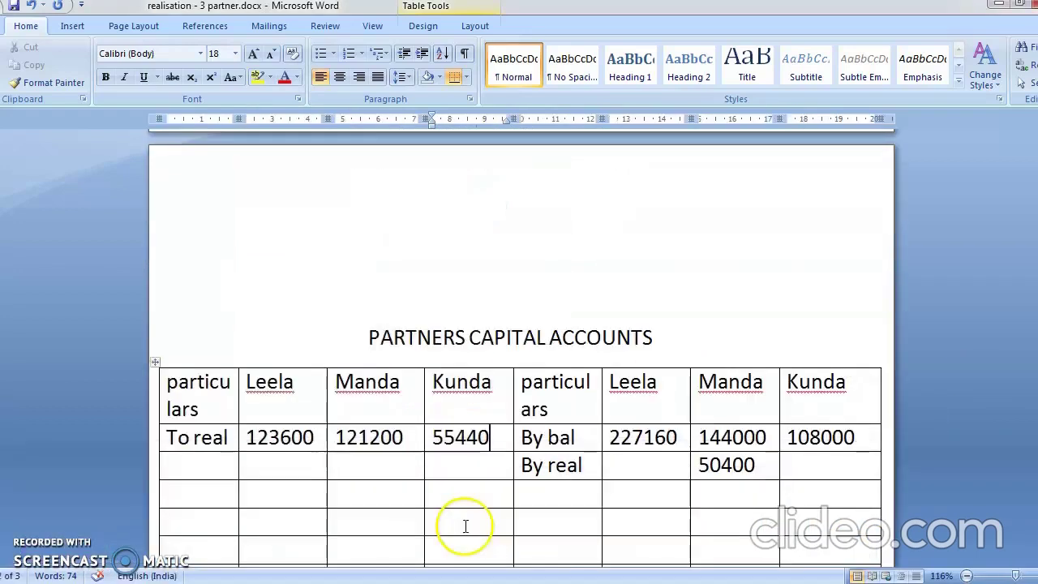
pyautogui.press('pagedown')
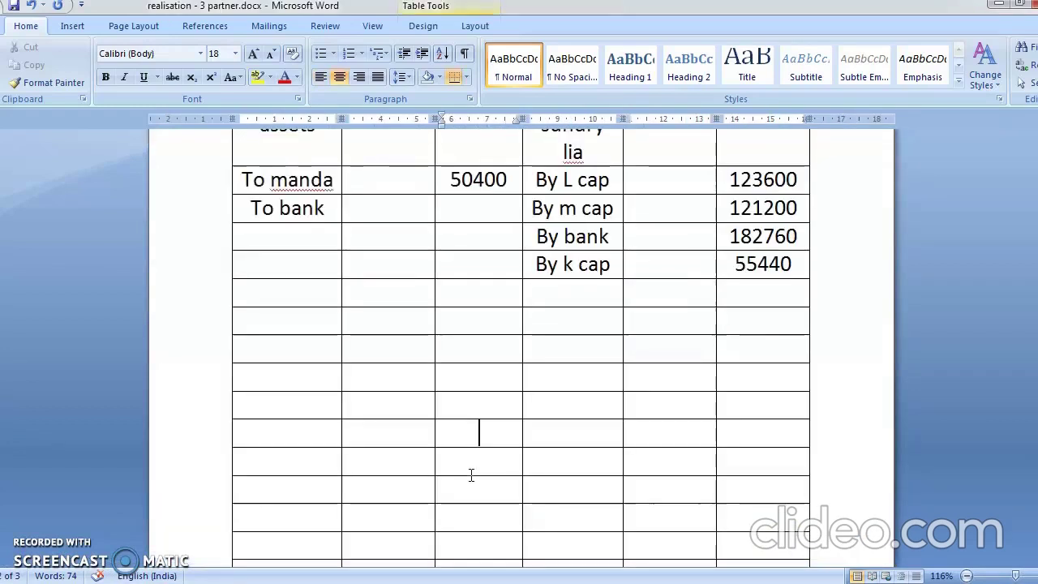
pyautogui.click(472, 214)
pyautogui.write('68')
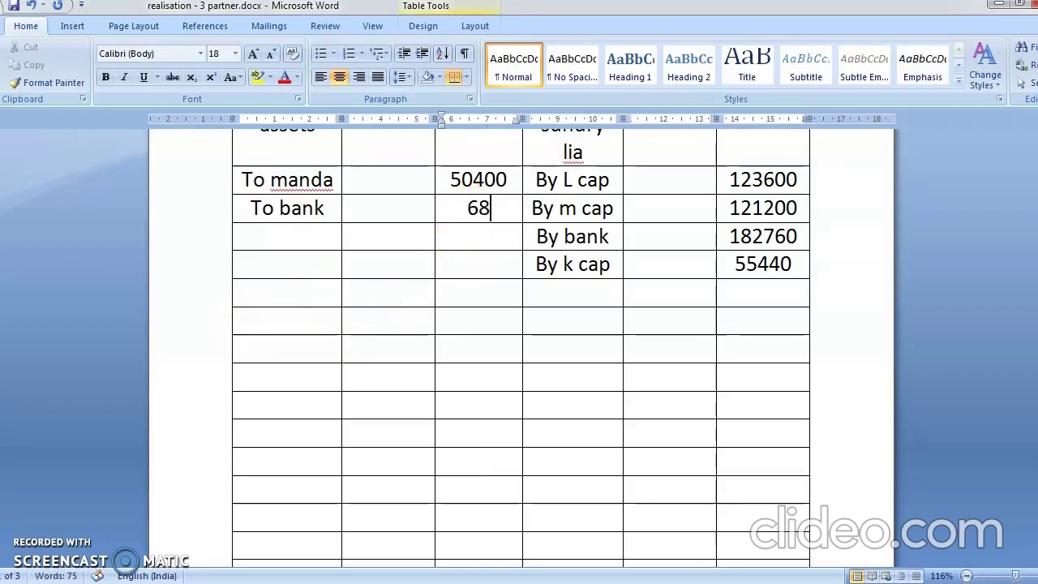
pyautogui.write('00')
# Step: Enter "By real" with amount 6800 in the first credit-side row of the Cash Account
pyautogui.press('pagedown')
pyautogui.press('pagedown')
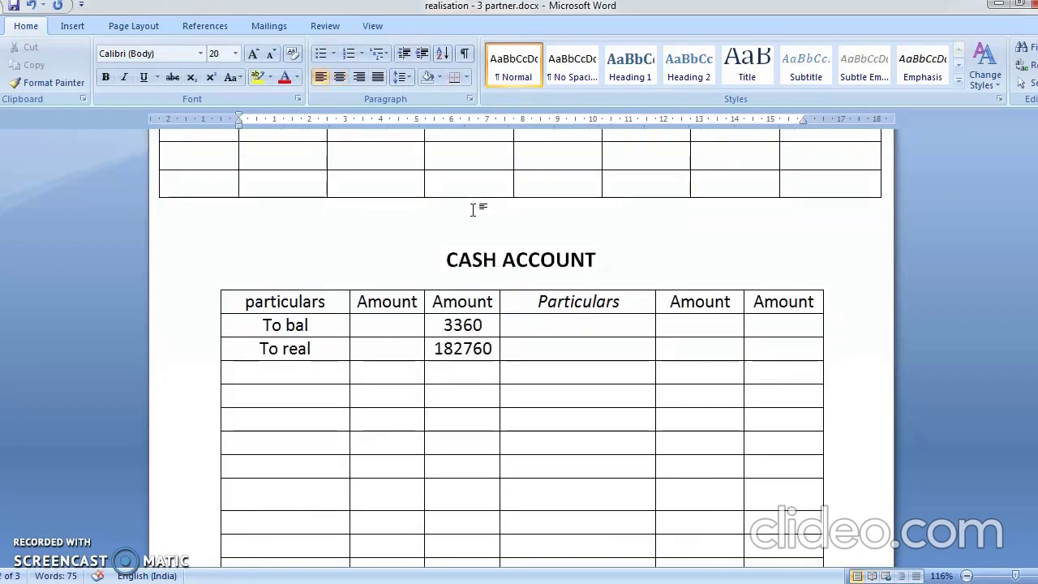
pyautogui.click(559, 325)
pyautogui.write('by real')
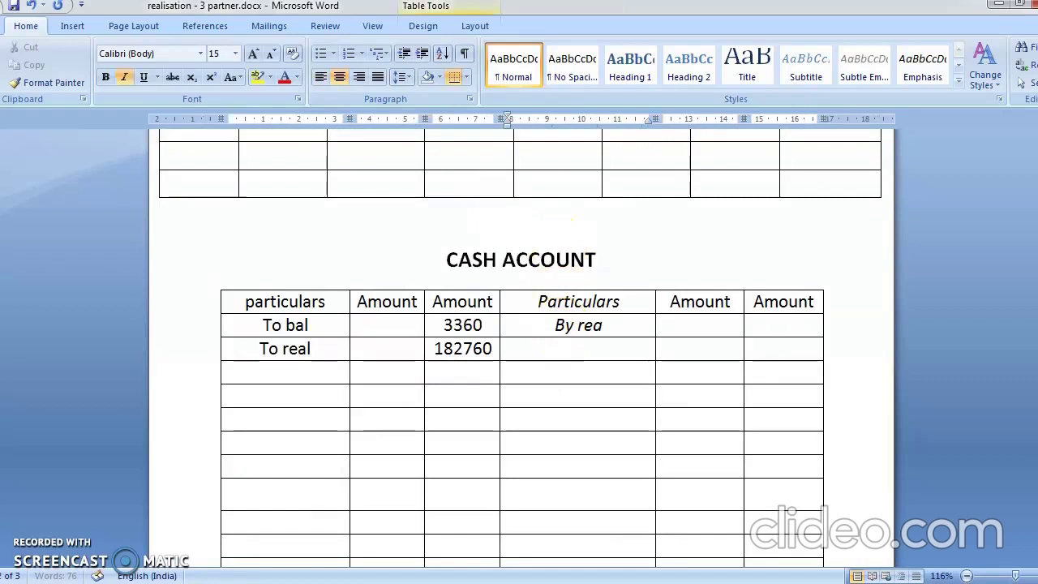
pyautogui.press('Tab')
pyautogui.press('Tab')
pyautogui.write('6800')
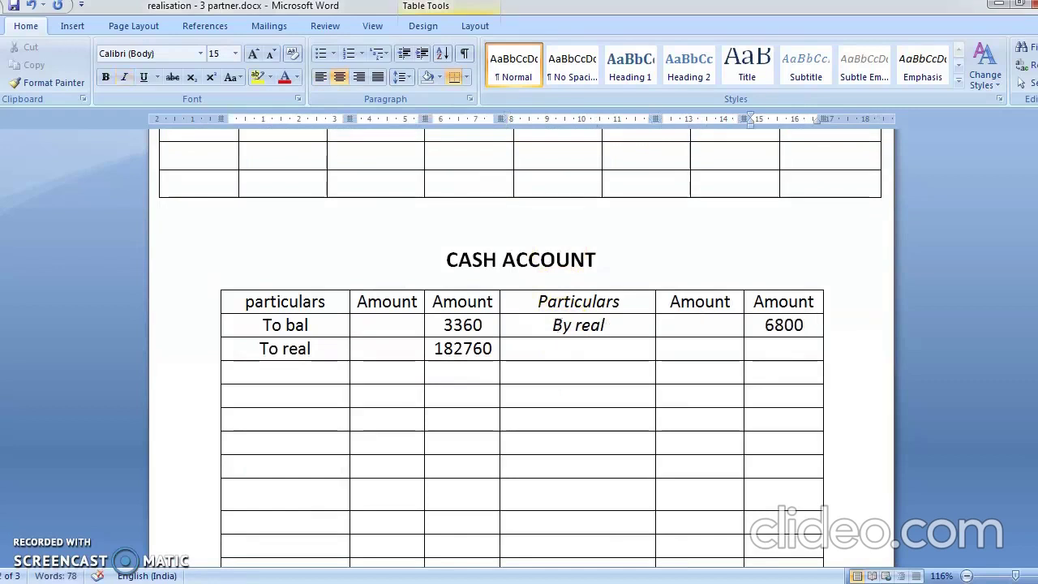
# Step: Add 50400, 123600, 121200, 182760 and 55440 in Calculator and enter 533400 as the credit-side subtotal of the Realisation Account
pyautogui.press('pageup')
pyautogui.press('pageup')
pyautogui.press('pageup')
pyautogui.press('pageup')
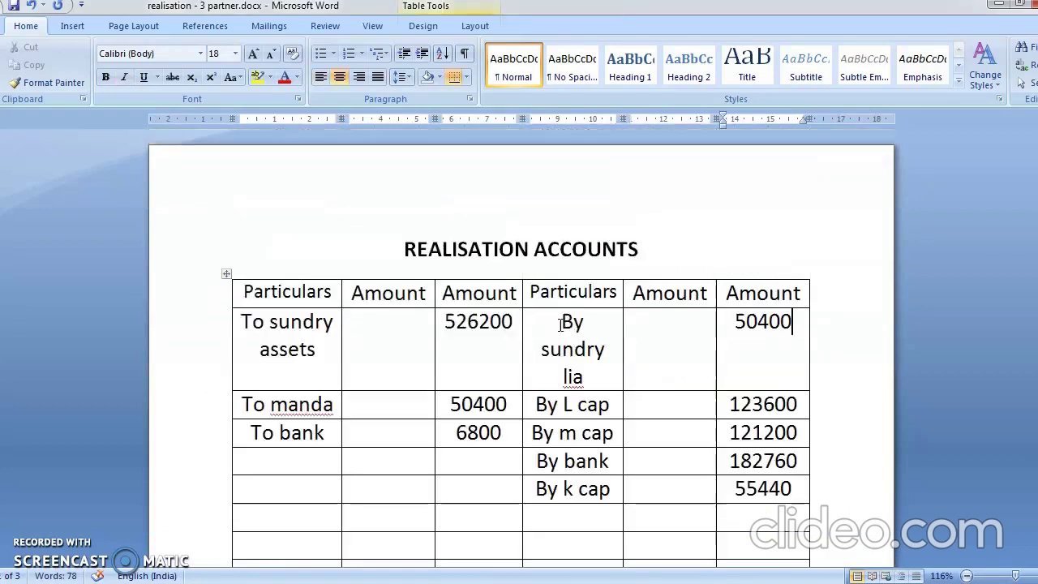
pyautogui.press('pageup')
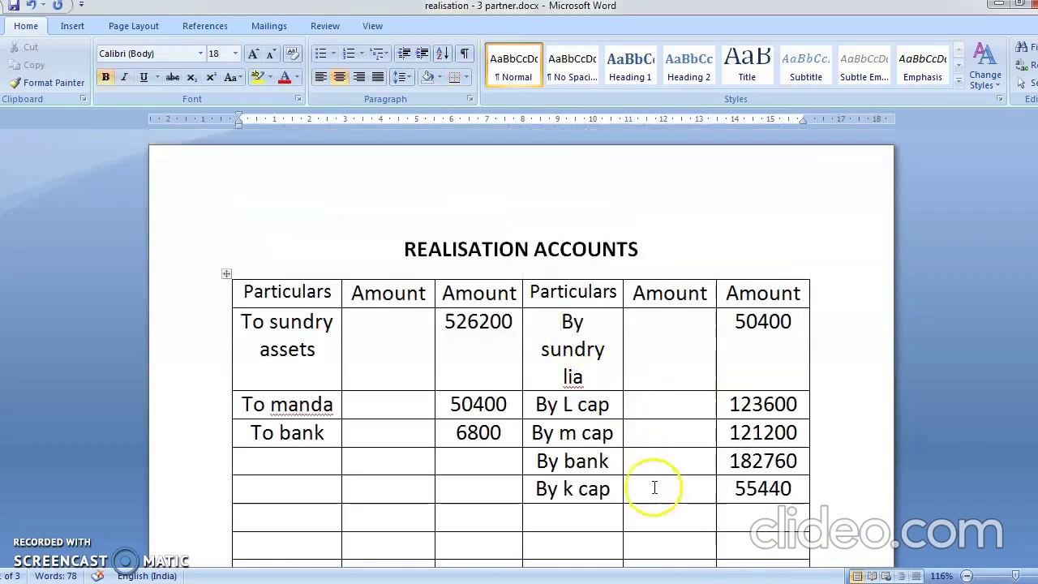
pyautogui.click(739, 547)
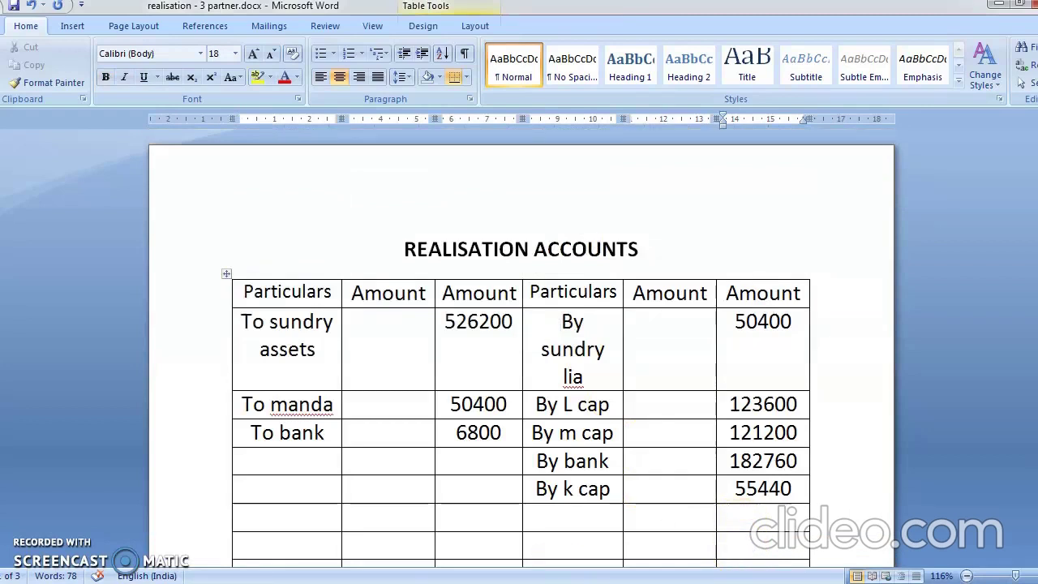
pyautogui.hotkey('alt', 'Tab')
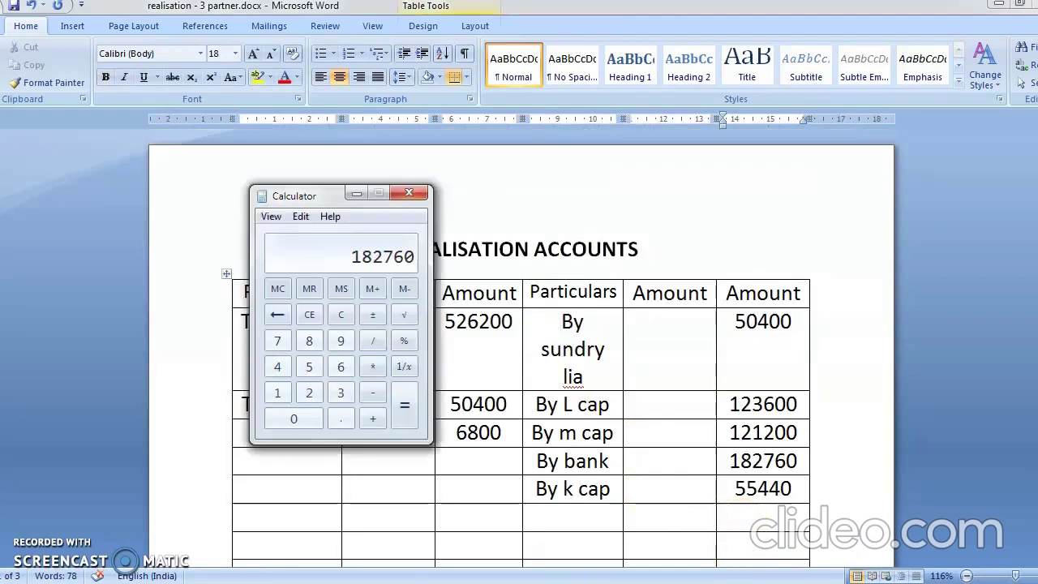
pyautogui.click(309, 316)
pyautogui.write('5400')
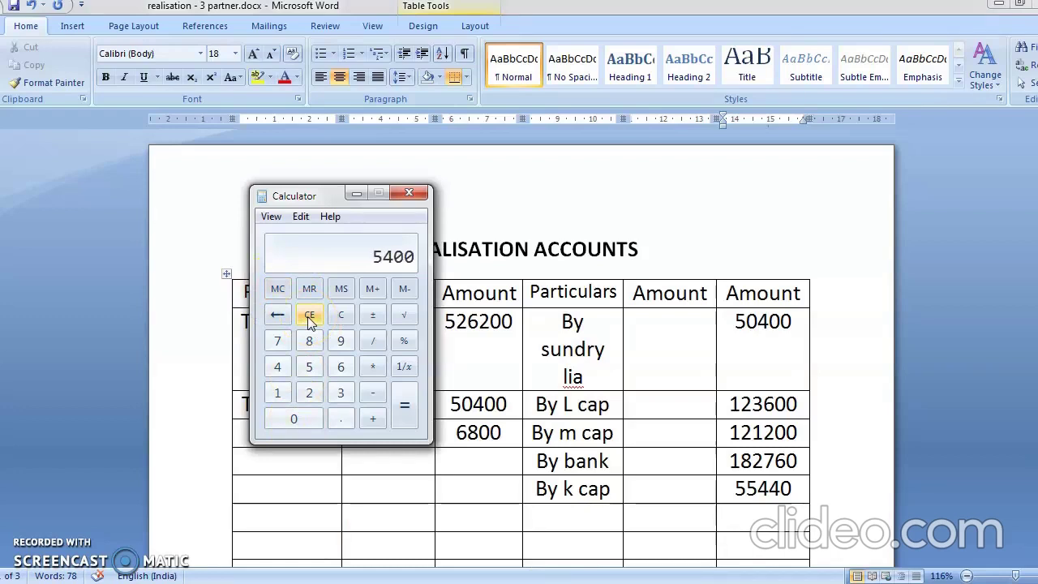
pyautogui.press('BackSpace')
pyautogui.press('BackSpace')
pyautogui.press('BackSpace')
pyautogui.write('0400 + 123600')
pyautogui.press('+')
pyautogui.write('121200')
pyautogui.press('+')
pyautogui.write('182760')
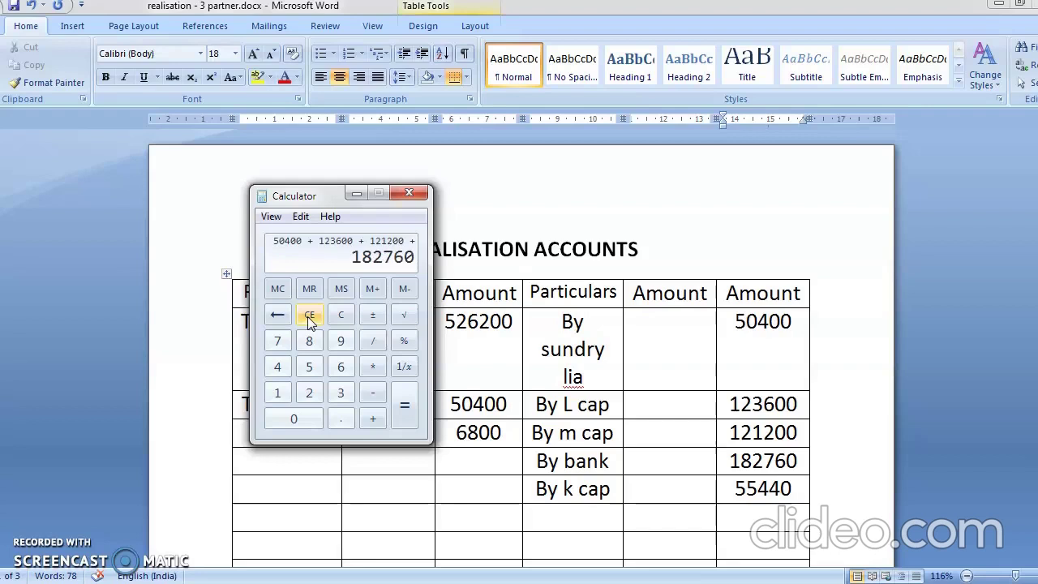
pyautogui.press('+')
pyautogui.write('55440')
pyautogui.click(404, 406)
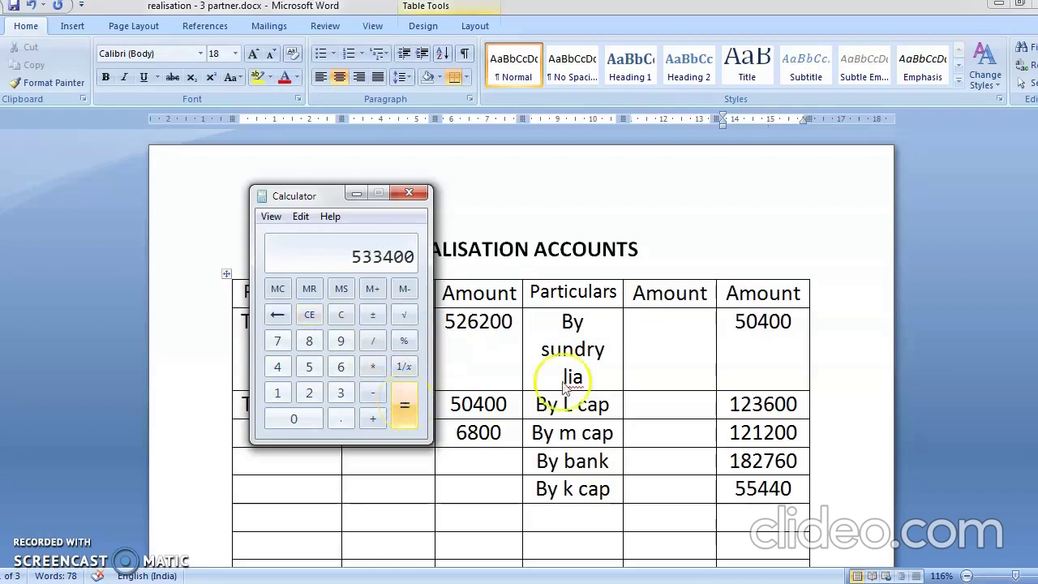
pyautogui.click(741, 539)
pyautogui.write('533400')
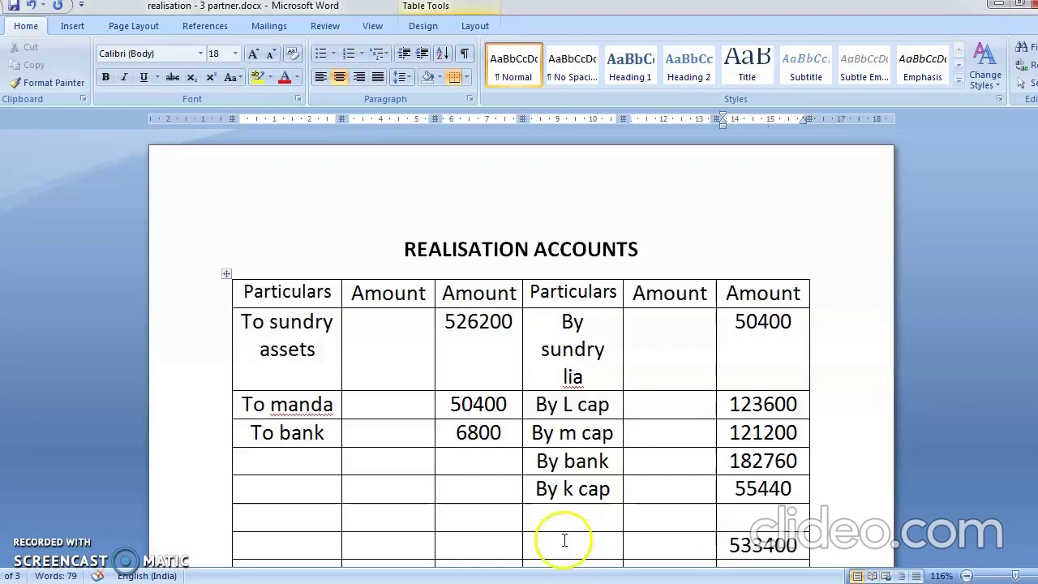
# Step: Add 526200, 50400 and 6800 in Calculator and enter 583400 as the debit-side subtotal of the Realisation Account
pyautogui.click(481, 546)
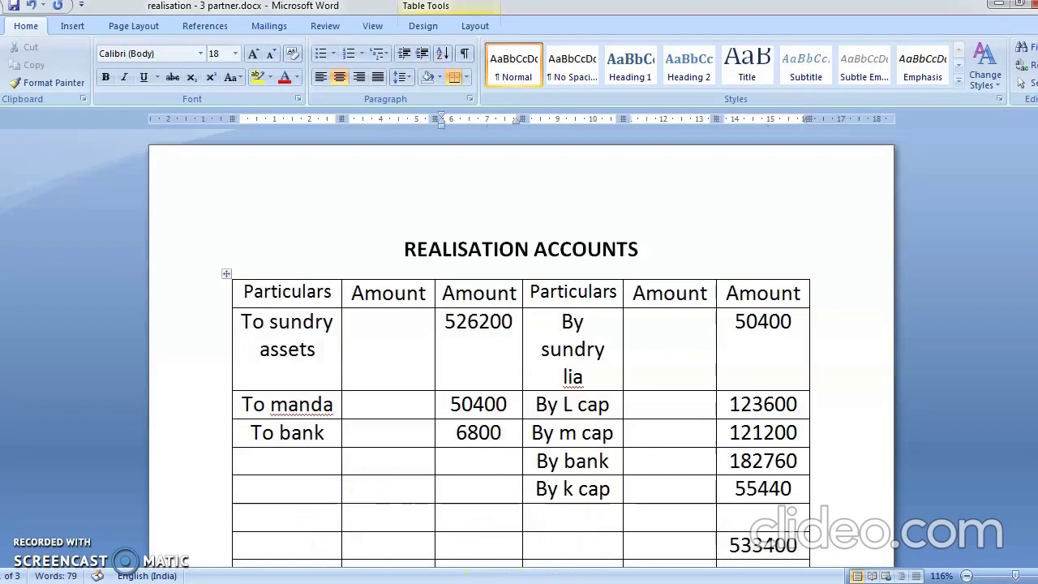
pyautogui.hotkey('alt', 'Tab')
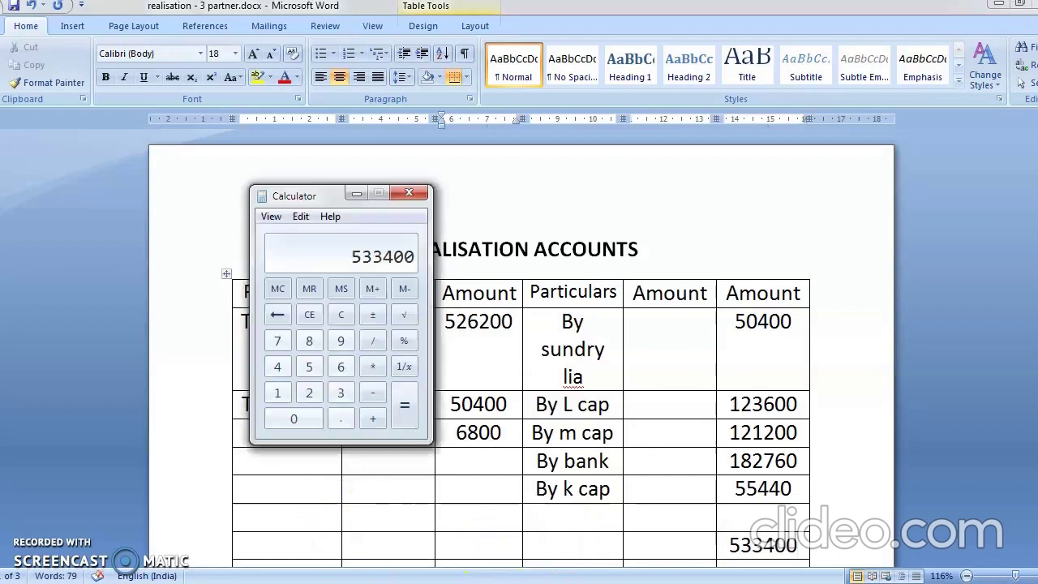
pyautogui.click(340, 314)
pyautogui.write('526')
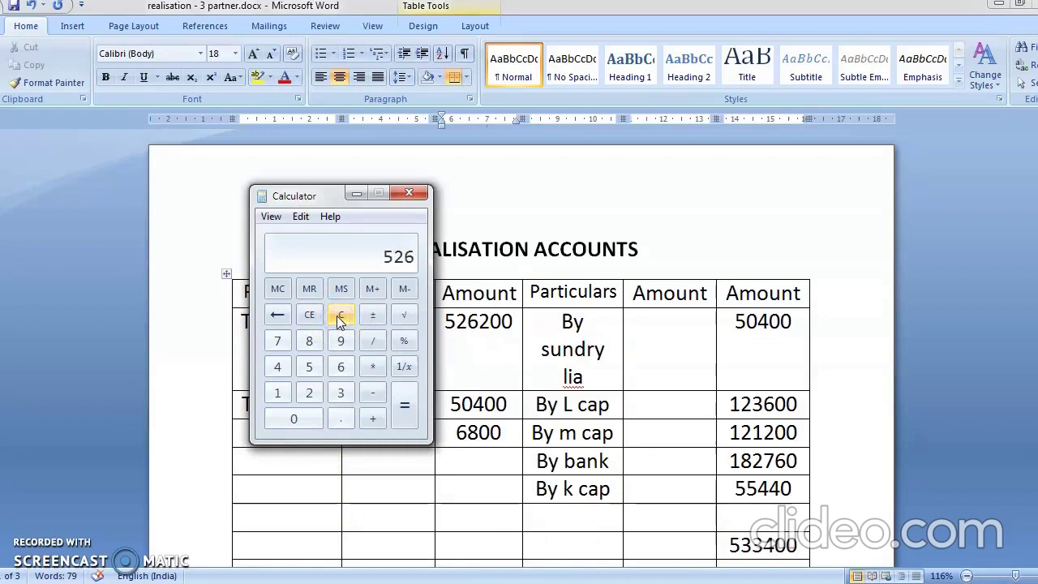
pyautogui.write('200 + 50400 + ')
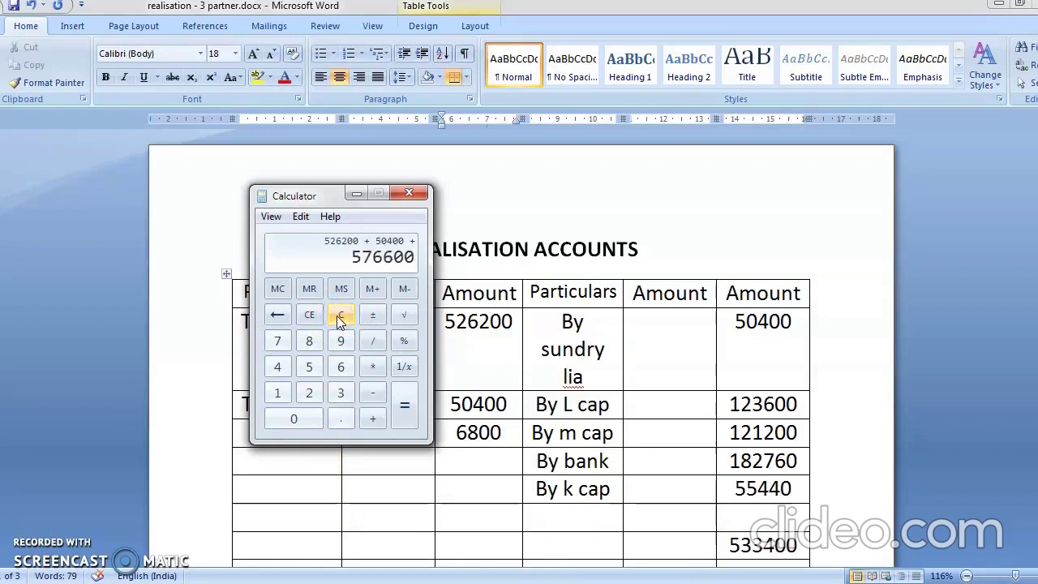
pyautogui.write('6800')
pyautogui.click(403, 397)
pyautogui.click(403, 397)
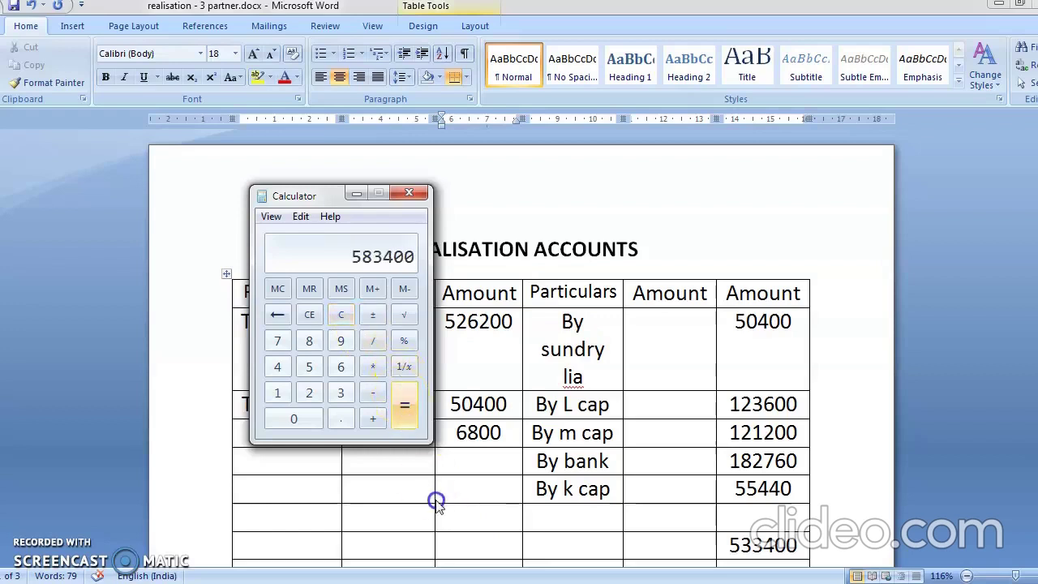
pyautogui.click(455, 543)
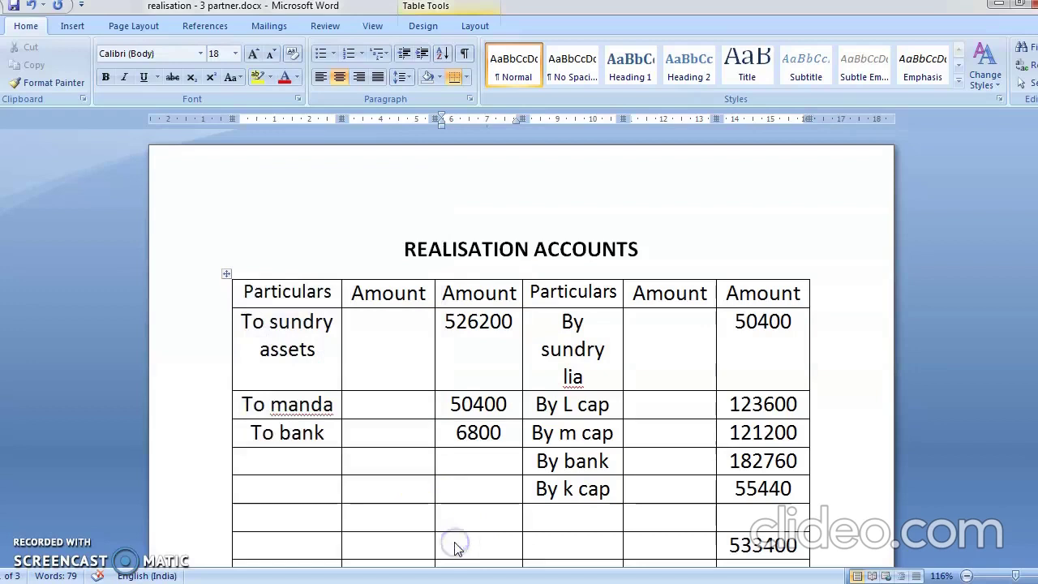
pyautogui.write('583400')
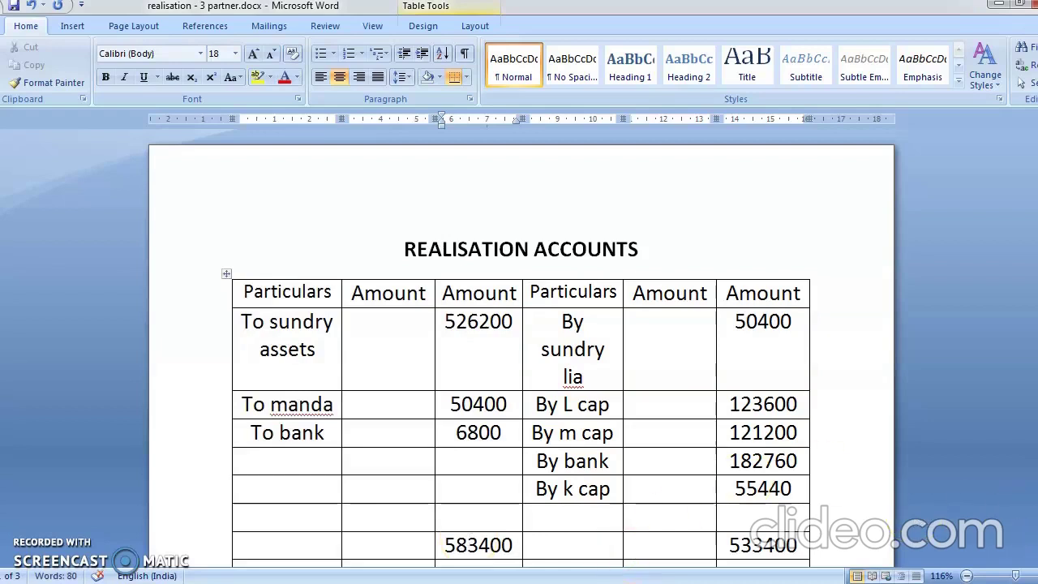
# Step: Enter 583400 as the final total on both sides of the Realisation Account, six rows below the subtotals
pyautogui.scroll(-5, 551, 504)
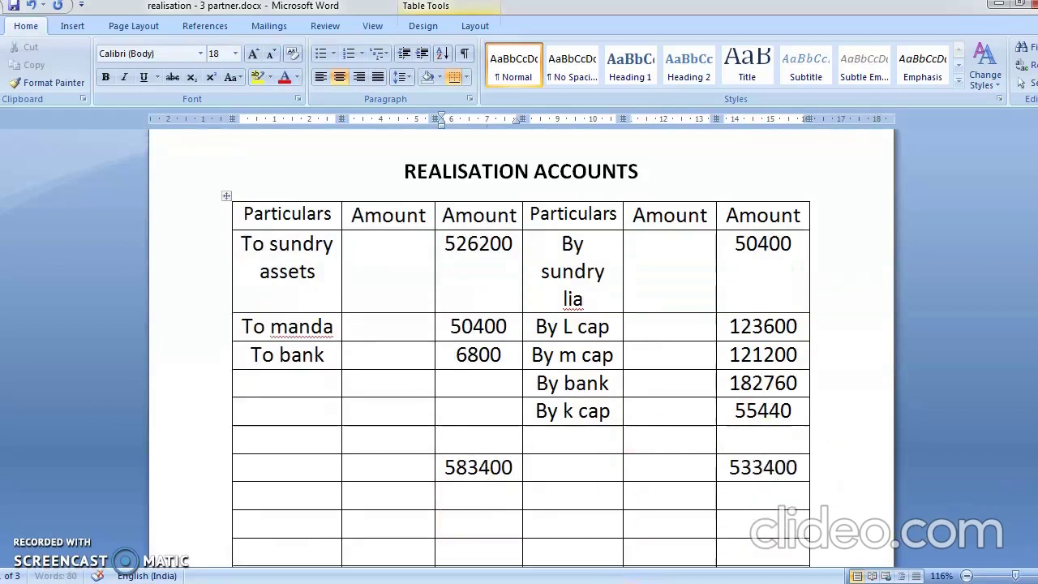
pyautogui.click(481, 505)
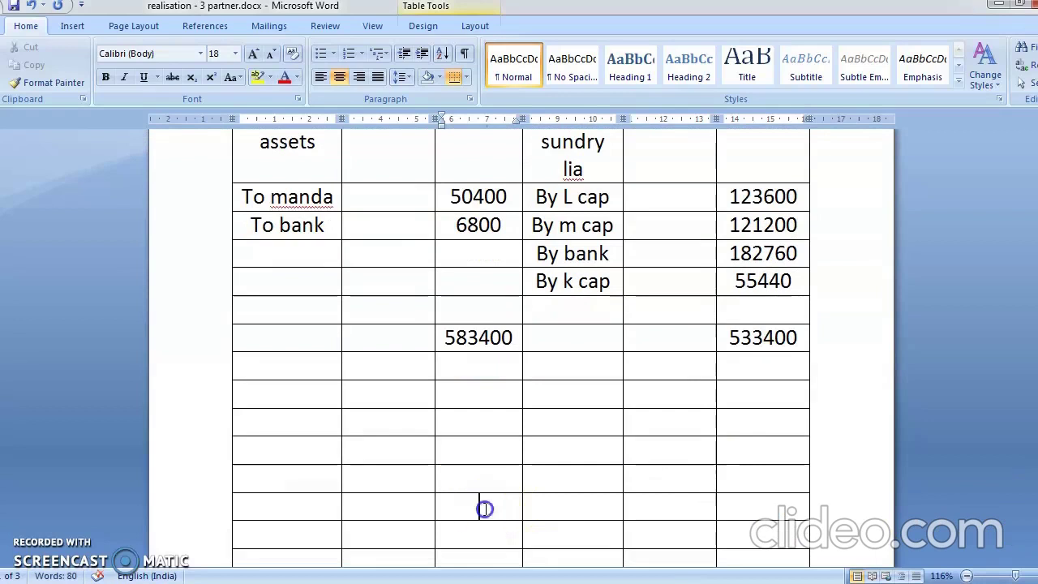
pyautogui.write('583400')
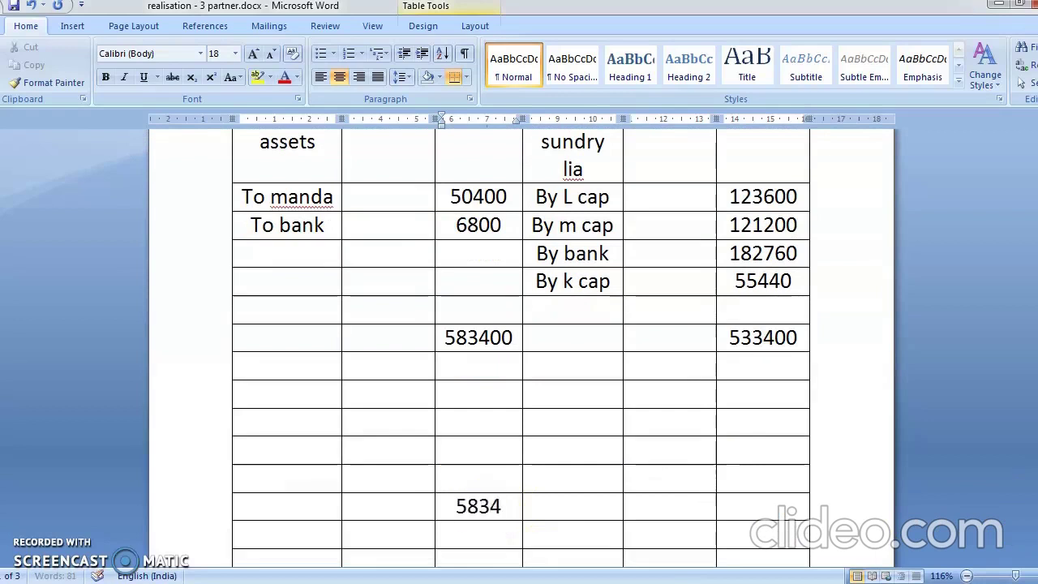
pyautogui.press('Tab')
pyautogui.press('Tab')
pyautogui.press('Tab')
pyautogui.write('53')
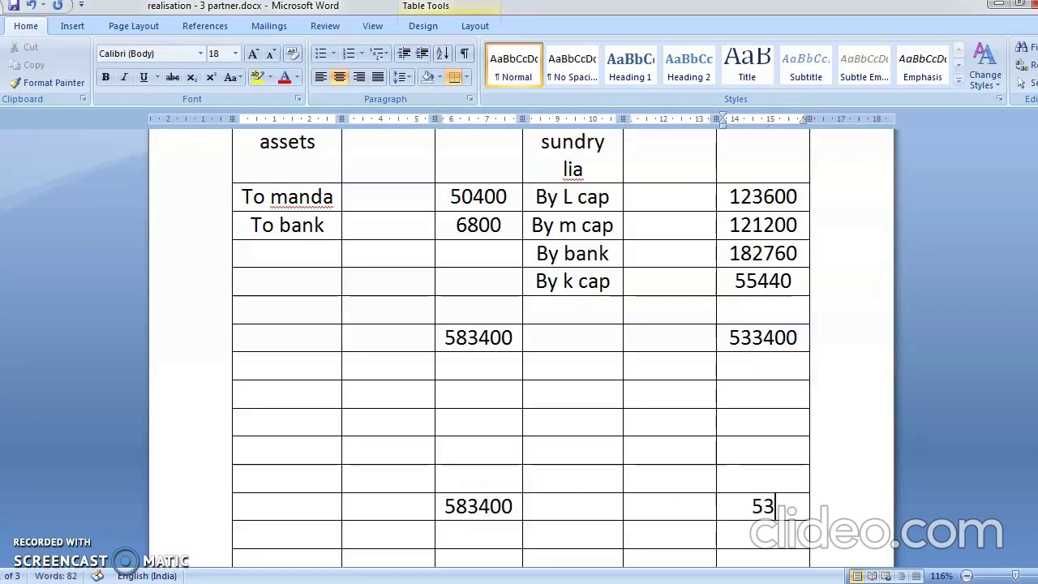
pyautogui.press('BackSpace')
pyautogui.write('83400')
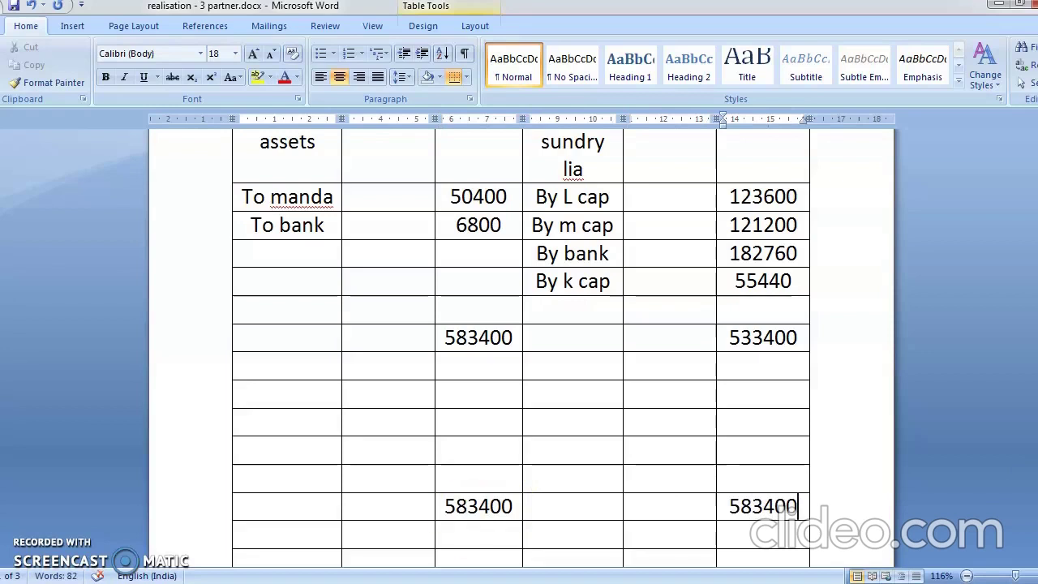
# Step: Subtract 533400 from 583400 in Calculator and enter 50000 in the credit amount column, two rows above the final total
pyautogui.hotkey('alt', 'Tab')
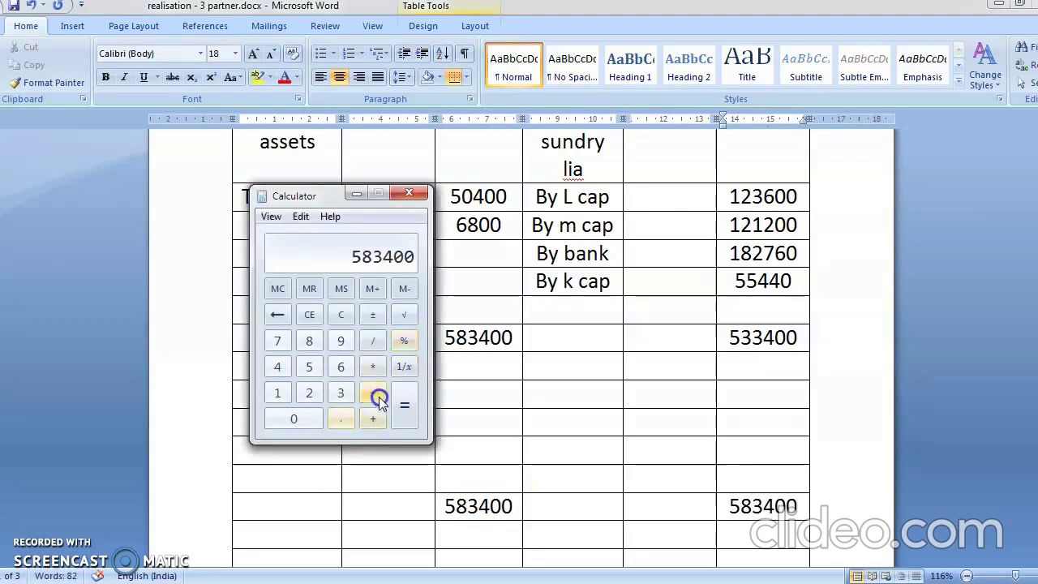
pyautogui.write('533400')
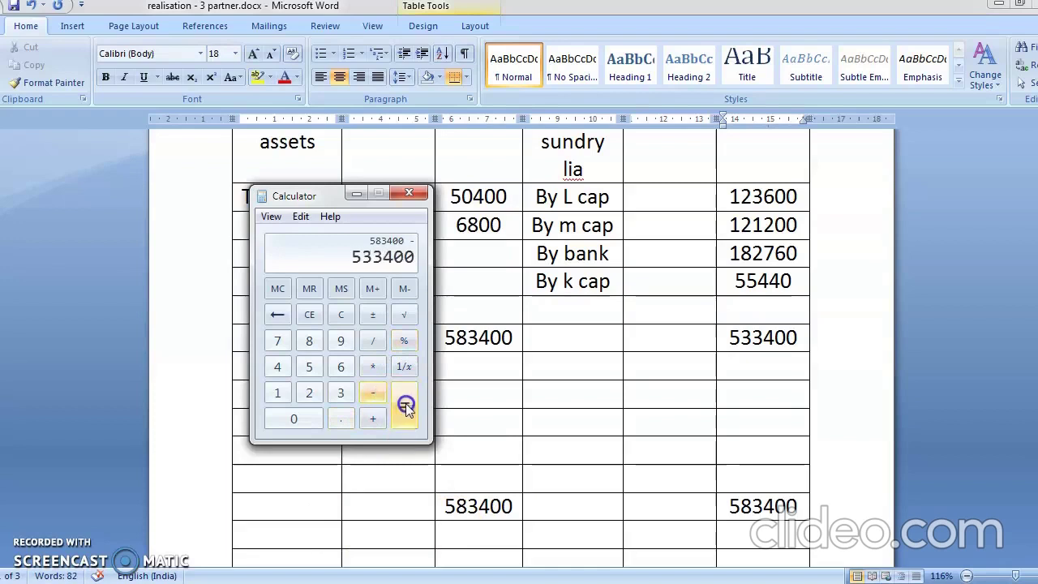
pyautogui.click(405, 405)
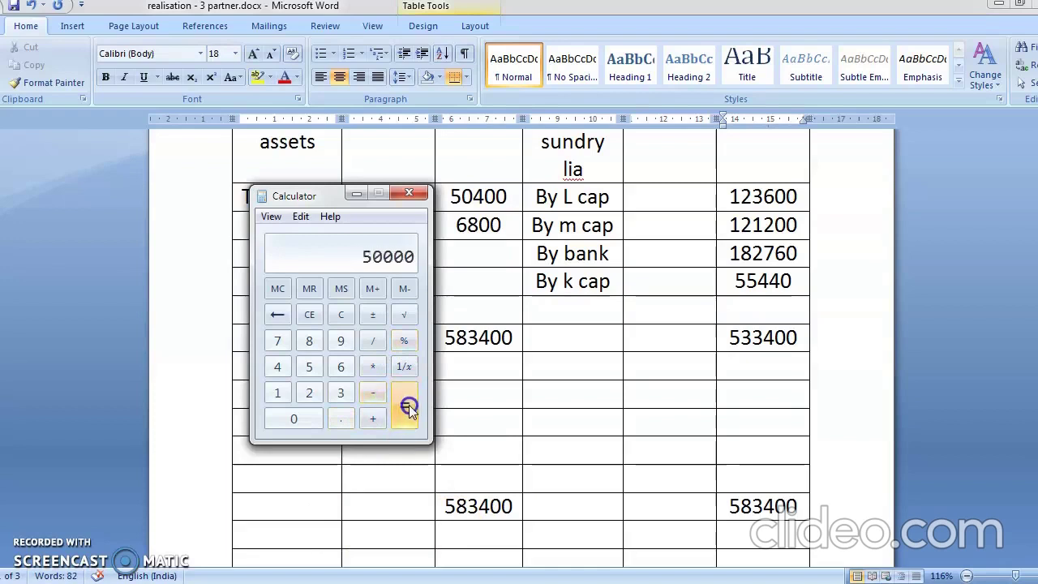
pyautogui.click(740, 458)
pyautogui.click(744, 446)
pyautogui.write('50000')
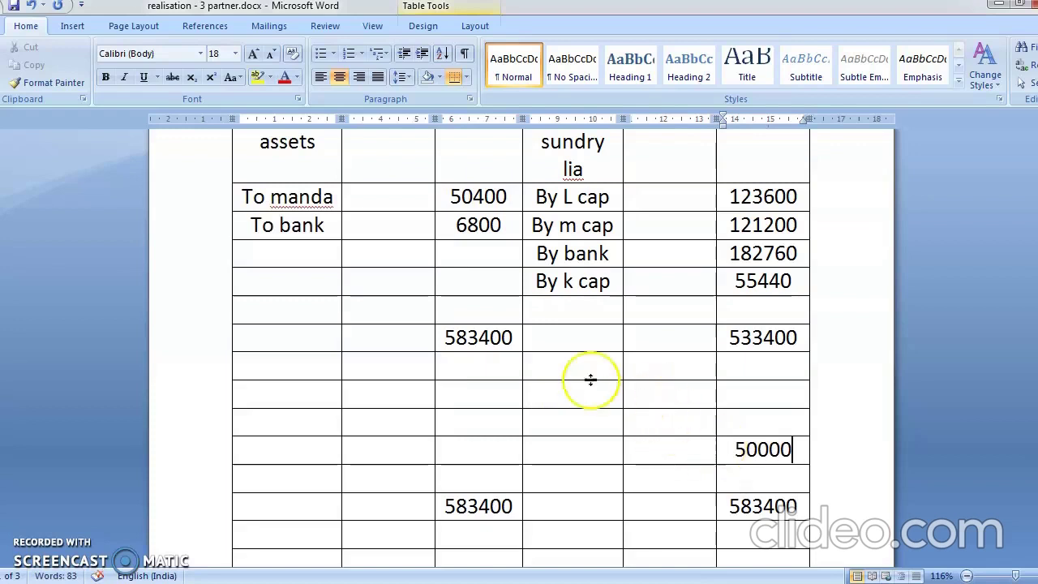
# Step: Label the credit-side rows between the subtotal and the 50000 amount "By cap", "L", "M" and "K", one per row
pyautogui.click(596, 451)
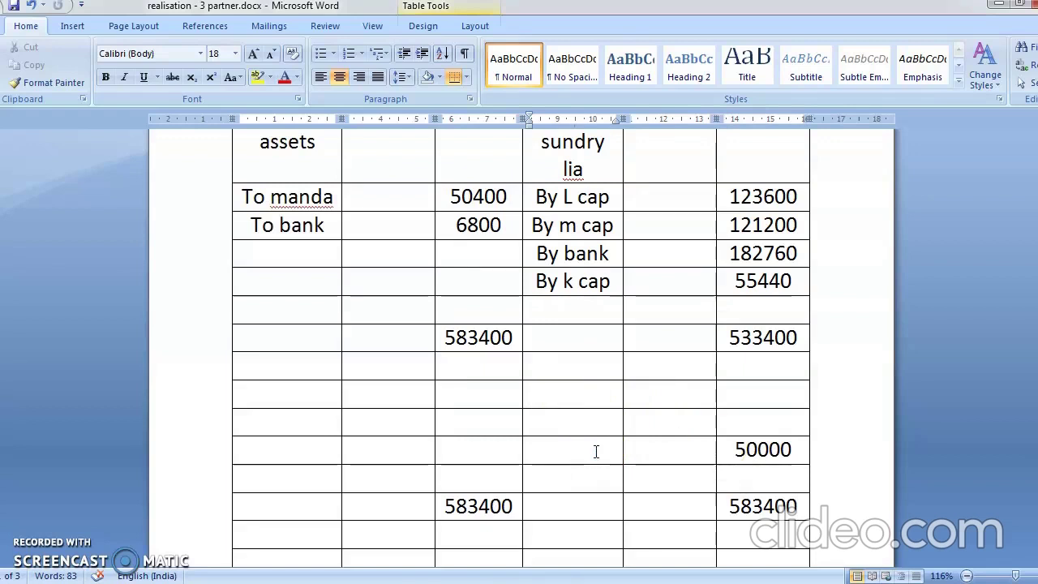
pyautogui.write('k')
pyautogui.press('Up')
pyautogui.write('m')
pyautogui.press('Up')
pyautogui.write('l')
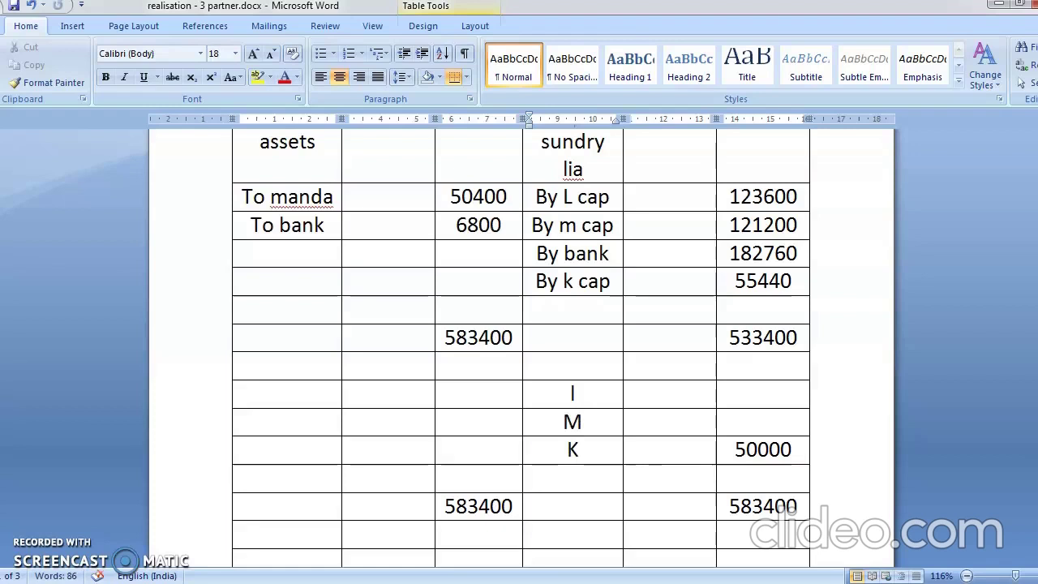
pyautogui.click(583, 442)
pyautogui.write('b')
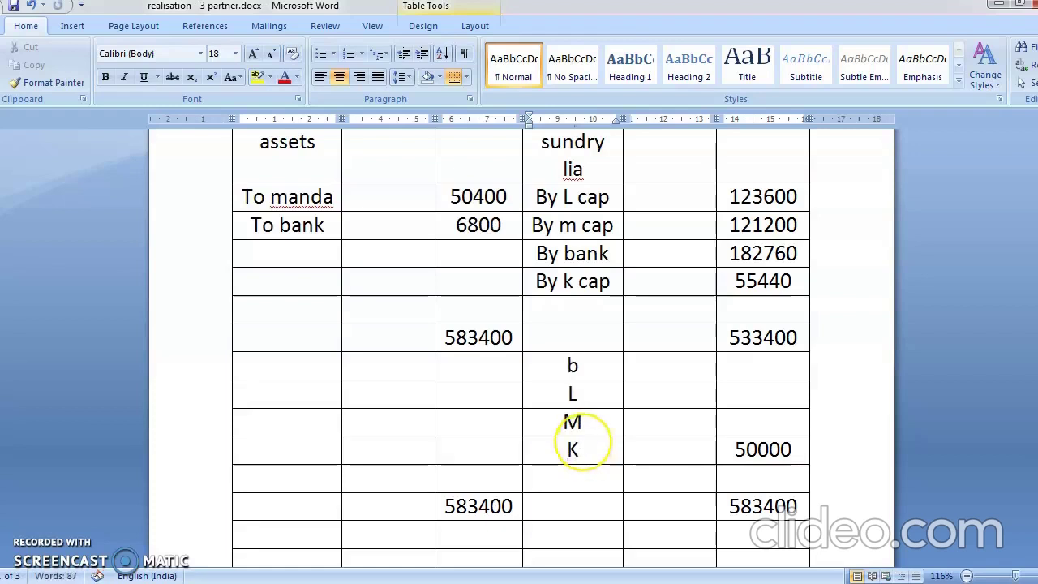
pyautogui.write('y cap')
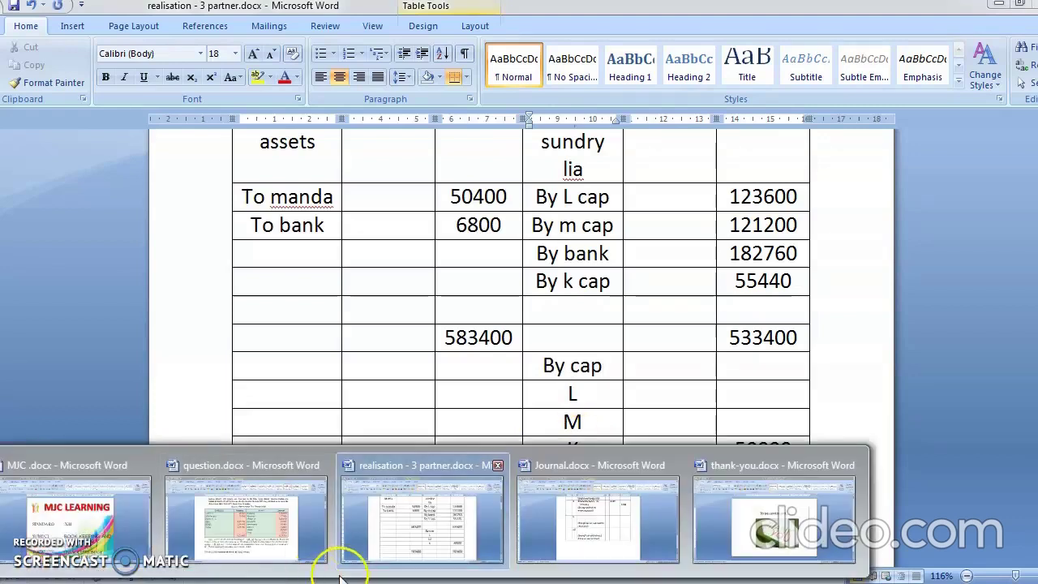
# Step: Consult the partners' profit-sharing ratio in question.docx, then return to realisation - 3 partner.docx
pyautogui.click(275, 531)
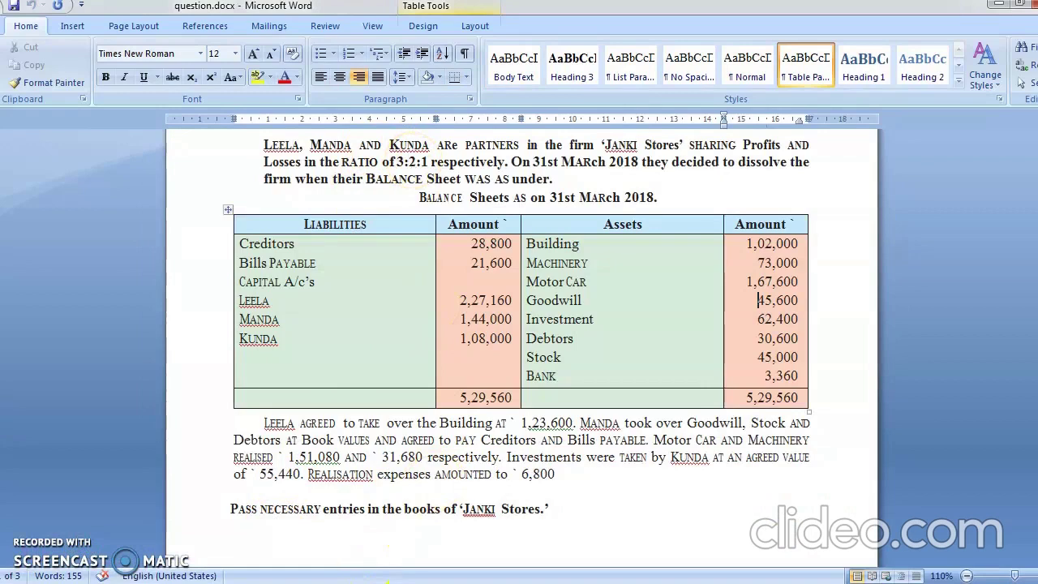
pyautogui.click(387, 582)
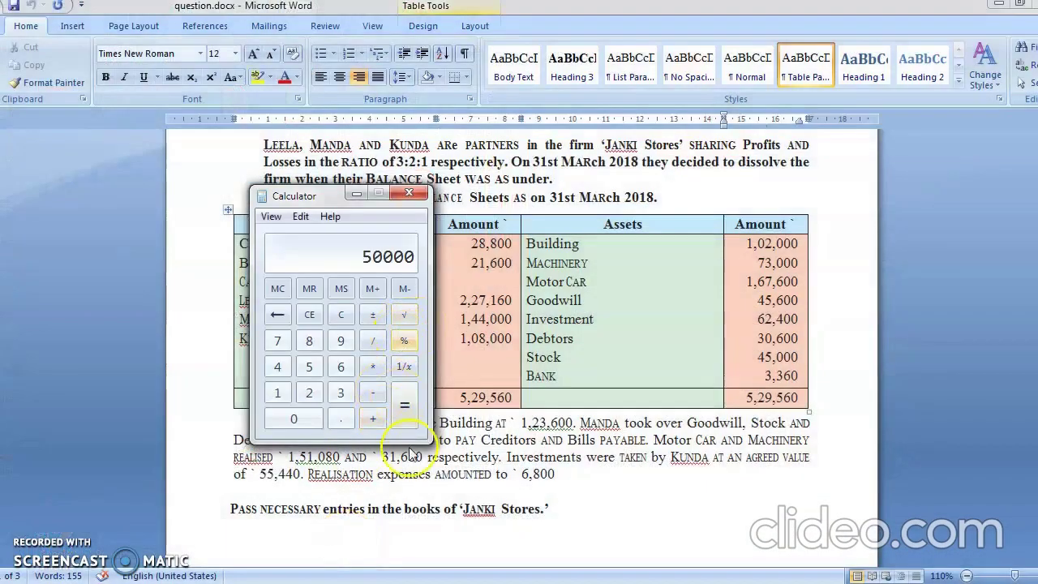
pyautogui.hotkey('alt', 'F4')
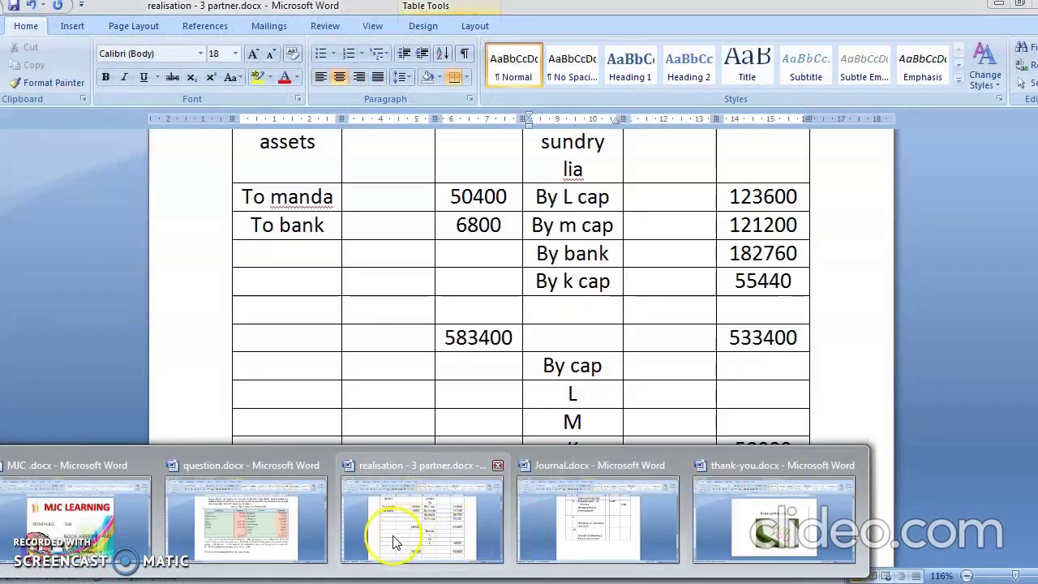
pyautogui.click(394, 542)
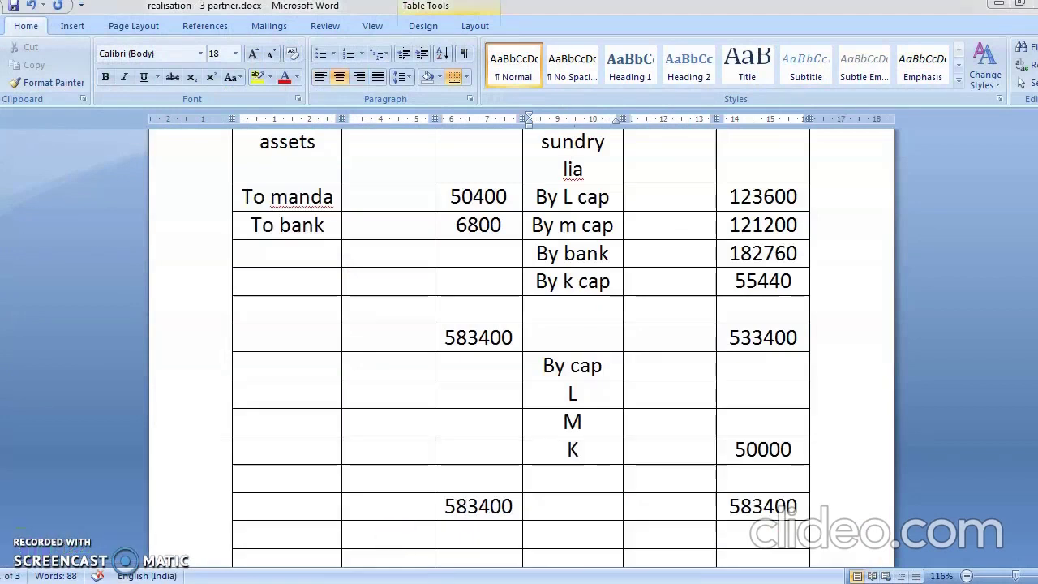
# Step: Divide 50000 by 6 in Calculator and enter 8333 beside K in the Realisation Account's inner credit amount column
pyautogui.hotkey('alt', 'Tab')
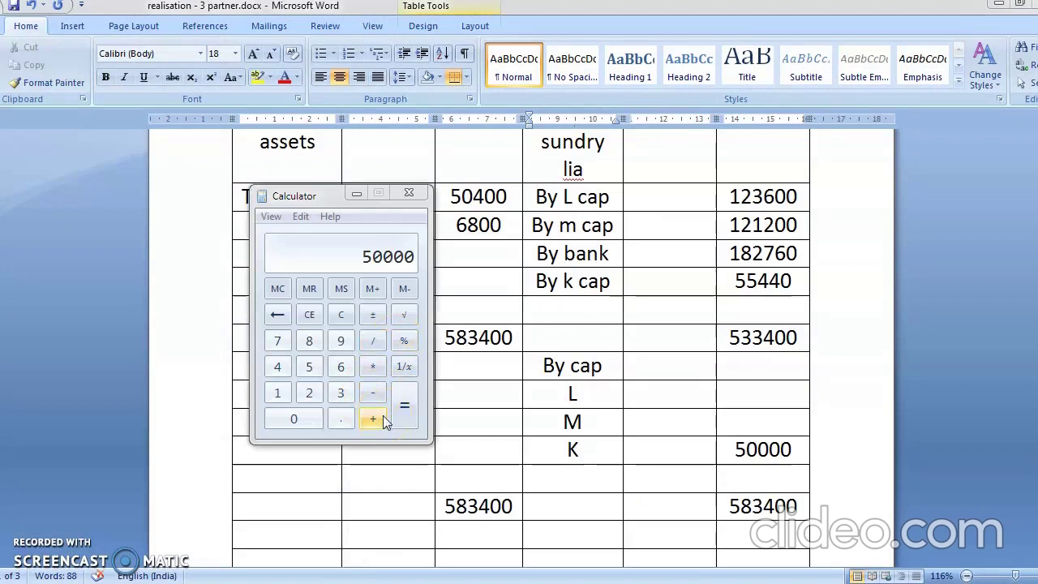
pyautogui.click(406, 254)
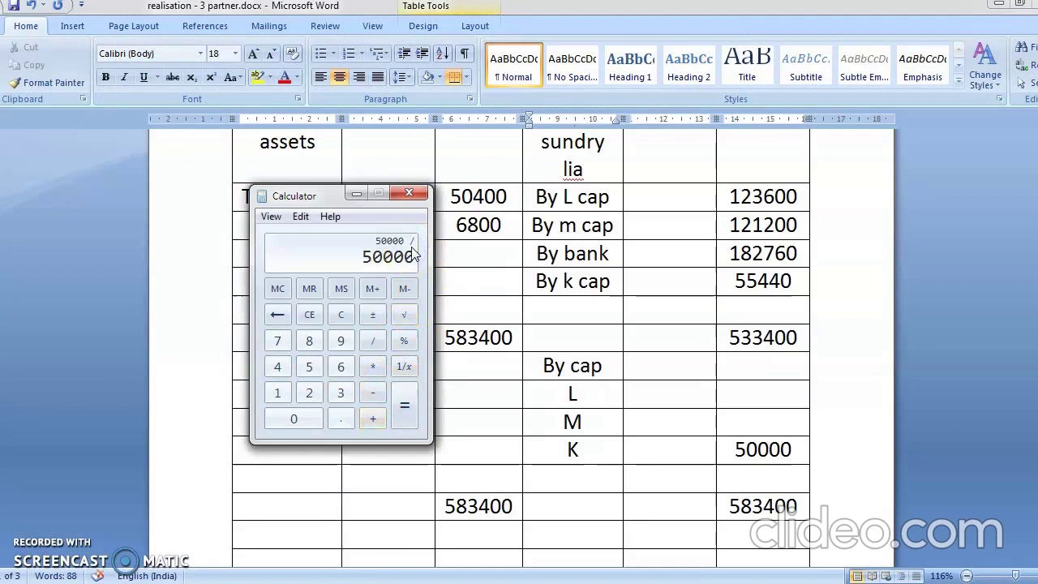
pyautogui.press('6')
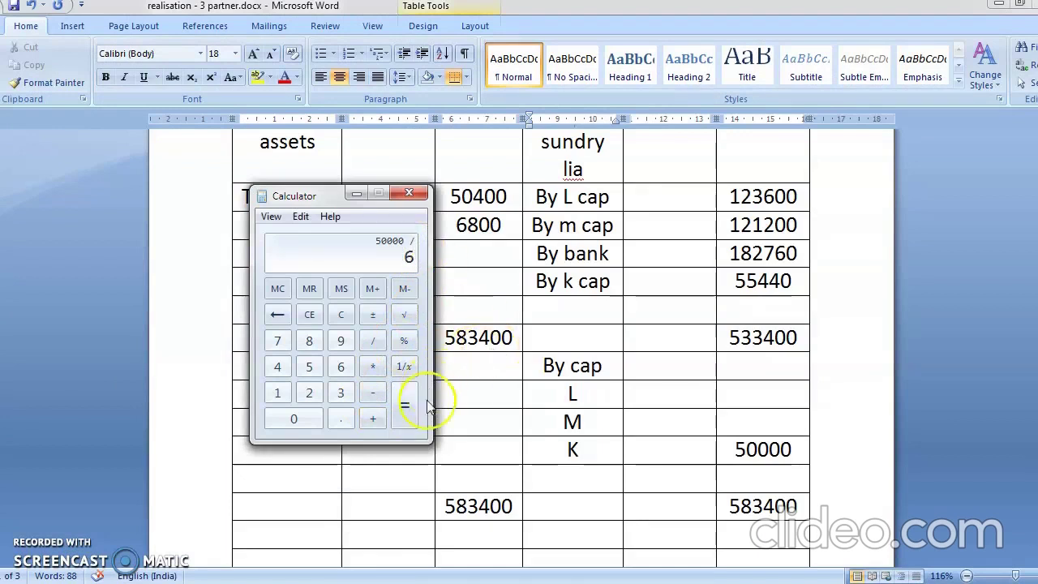
pyautogui.click(405, 414)
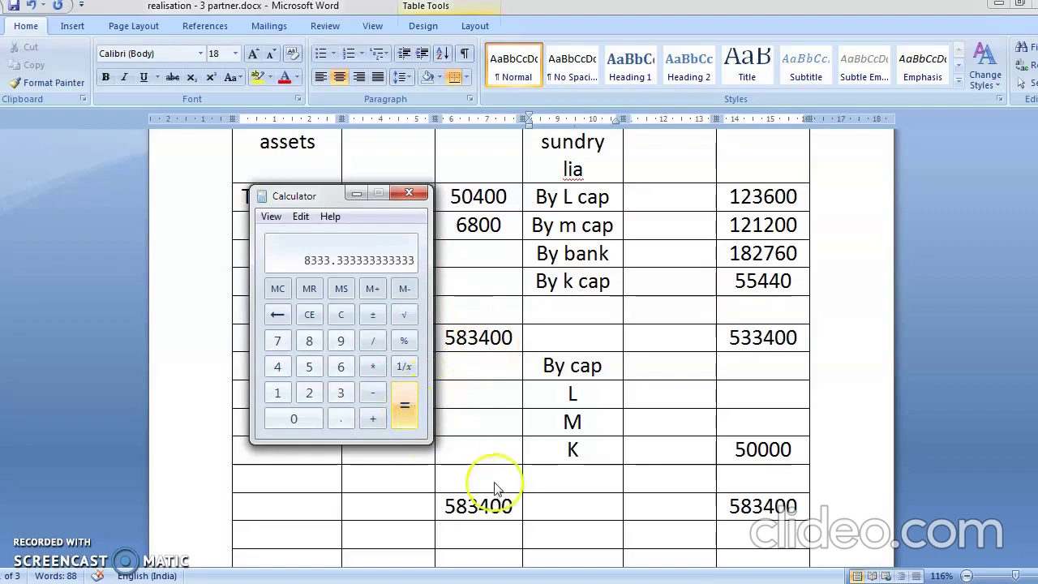
pyautogui.hotkey('alt', 'Tab')
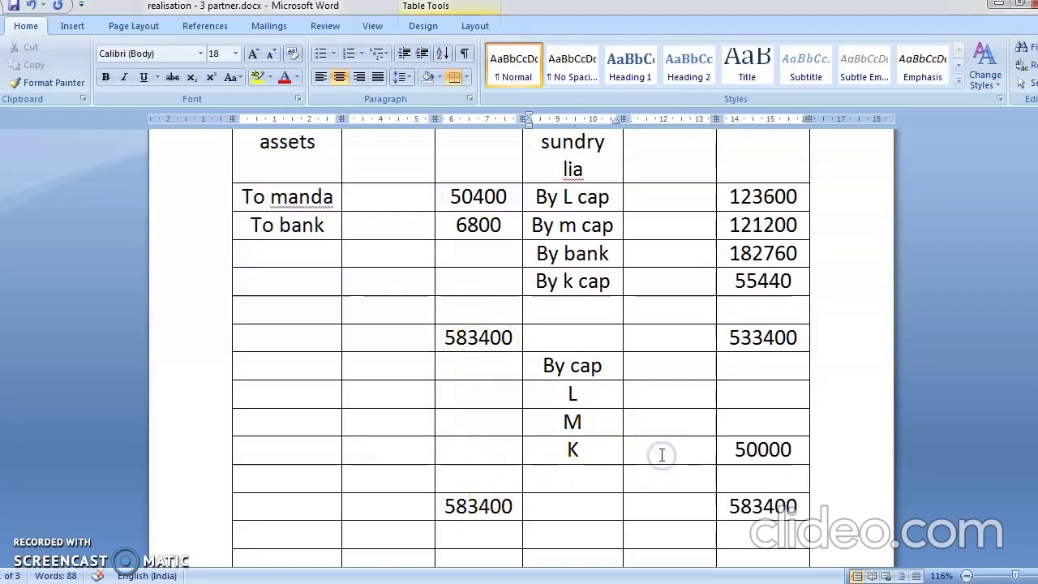
pyautogui.write('833')
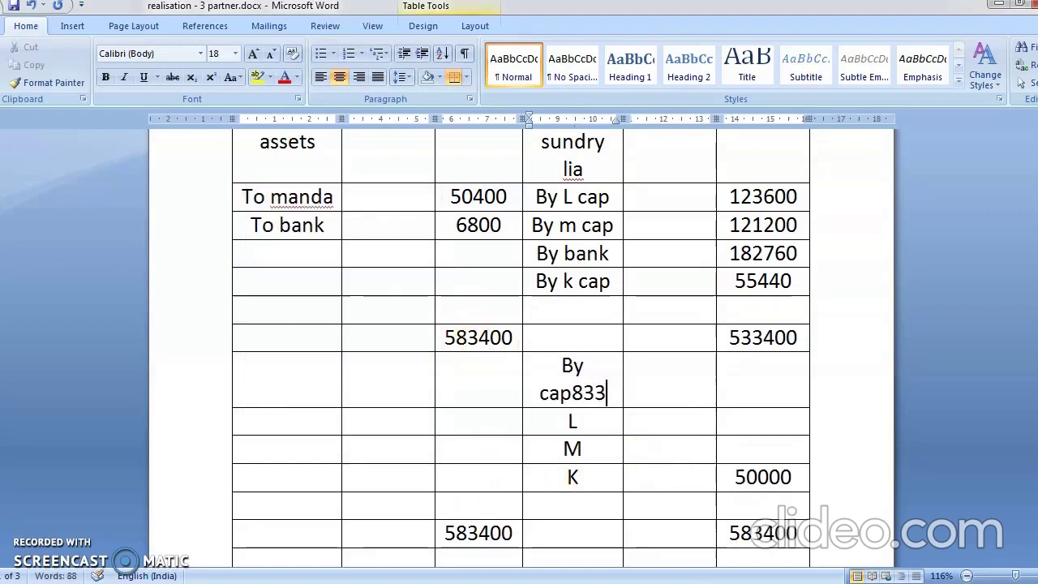
pyautogui.press('BackSpace')
pyautogui.press('BackSpace')
pyautogui.press('BackSpace')
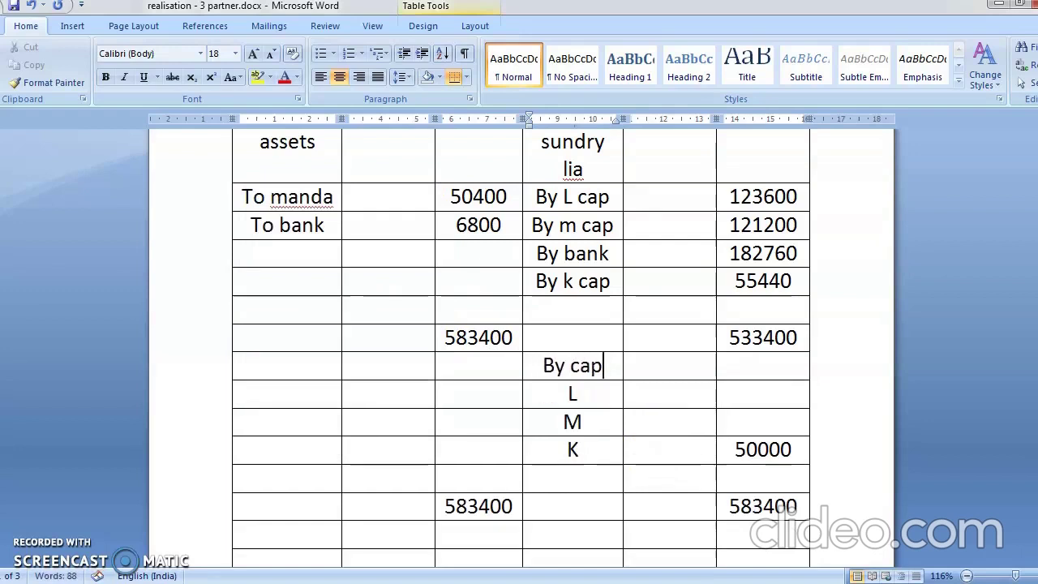
pyautogui.click(658, 452)
pyautogui.write('8333')
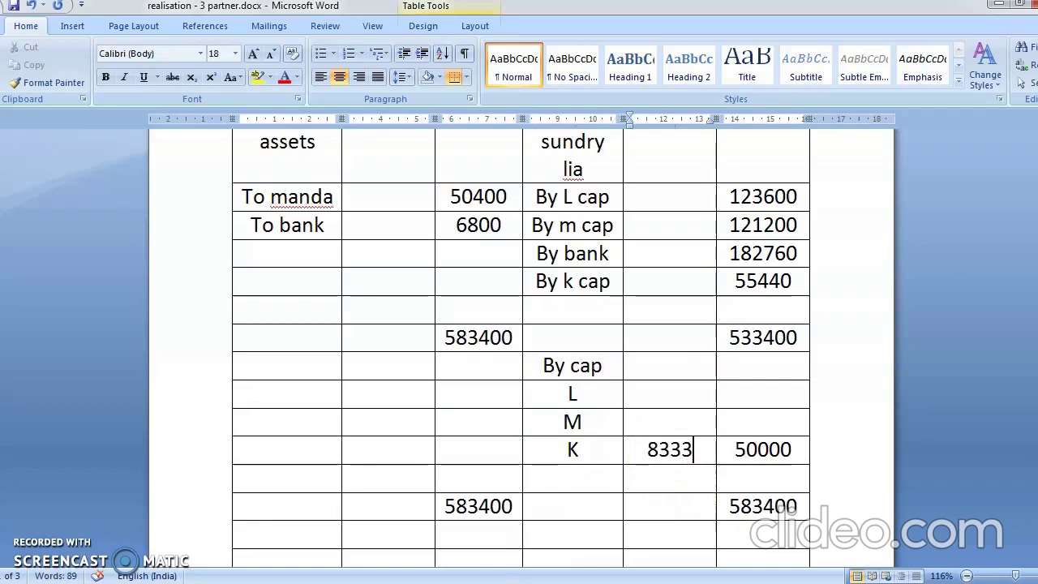
pyautogui.hotkey('alt', 'Tab')
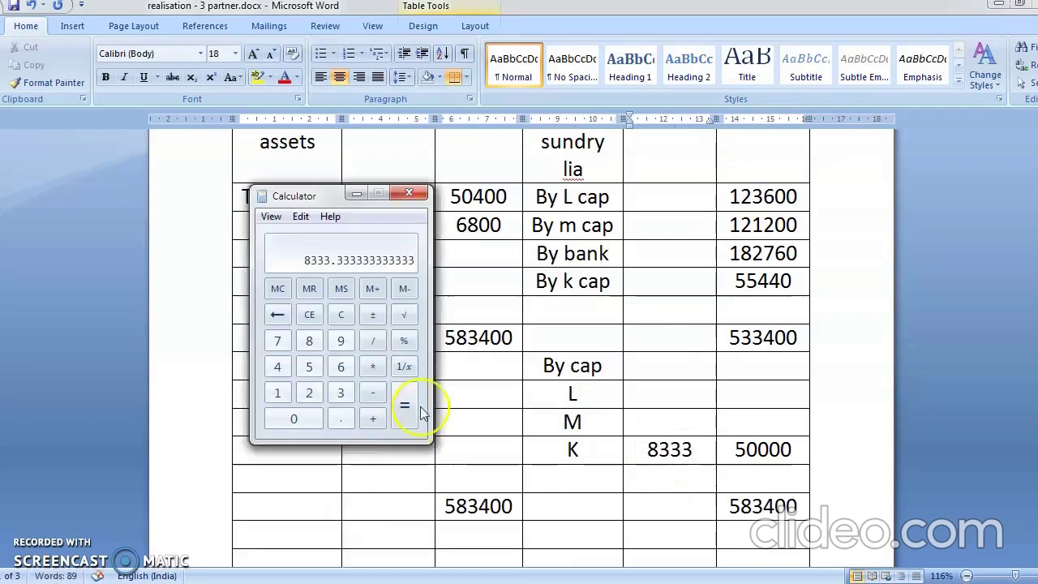
pyautogui.press('-')
pyautogui.press('2')
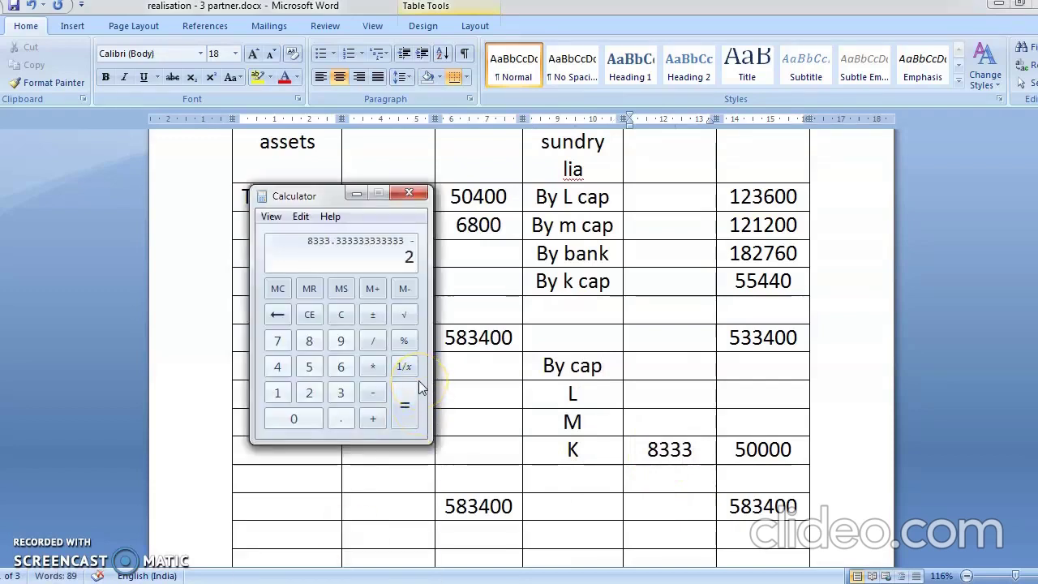
pyautogui.click(405, 409)
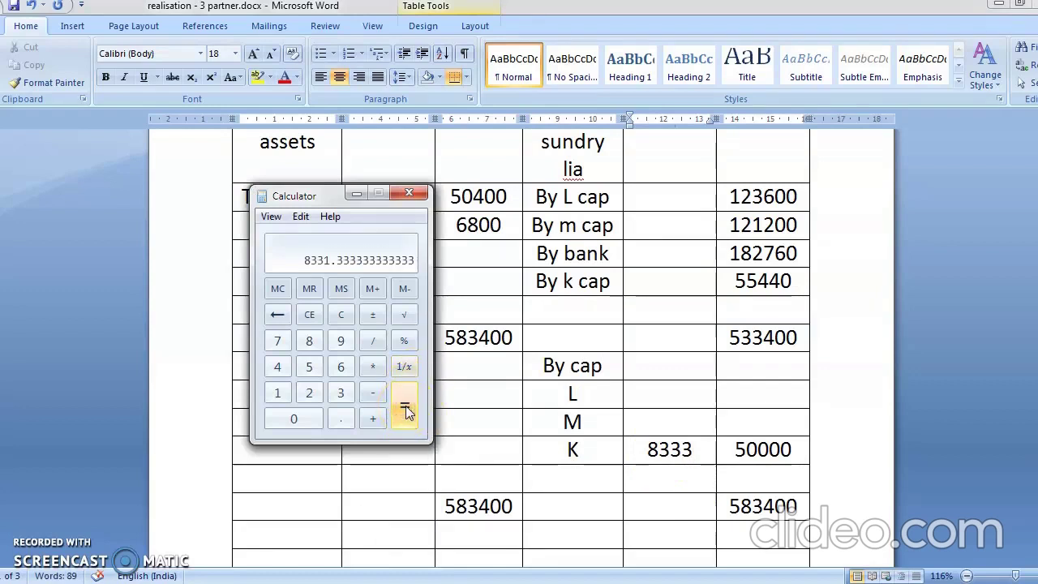
pyautogui.click(310, 317)
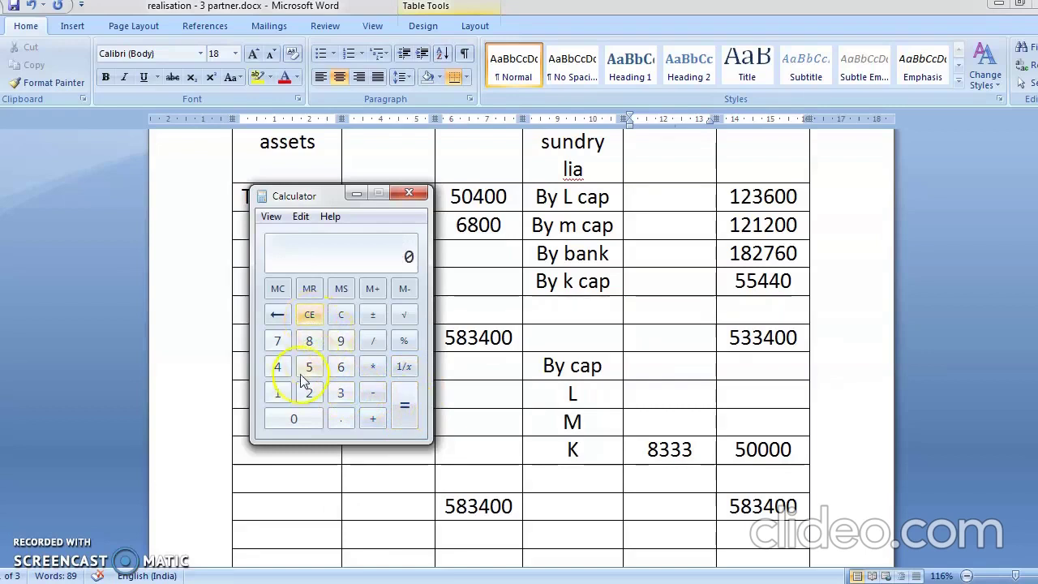
# Step: Calculate 50000 / 6 * 2 in Calculator and enter 16667 beside M in the inner credit amount column
pyautogui.click(319, 285)
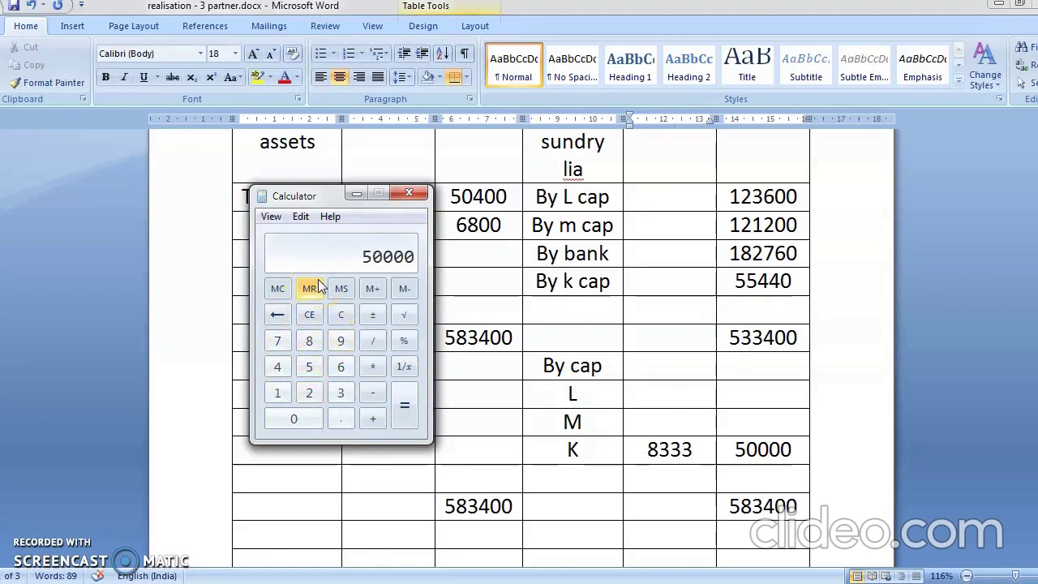
pyautogui.press('6')
pyautogui.press('*')
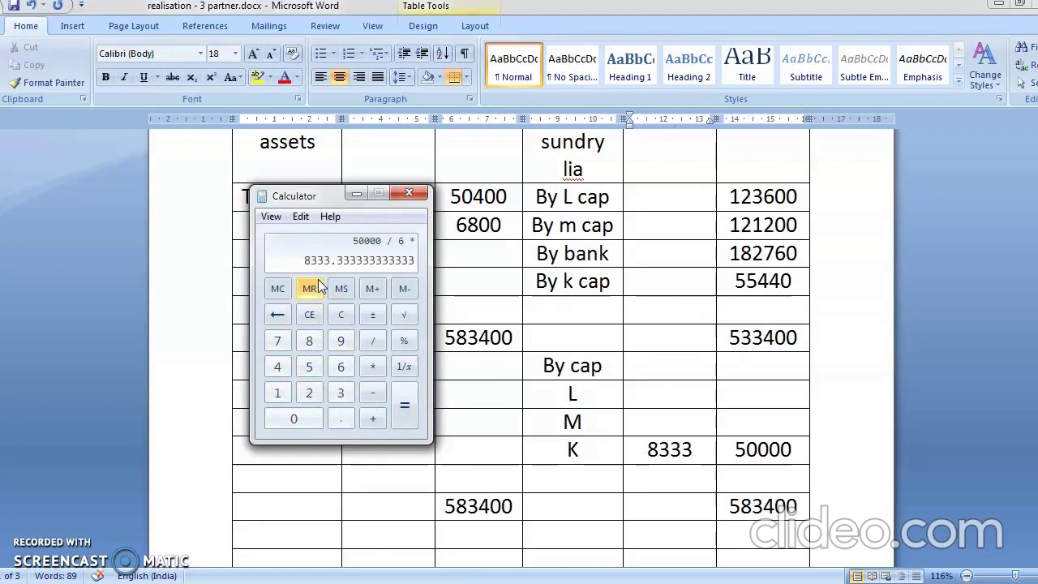
pyautogui.press('2')
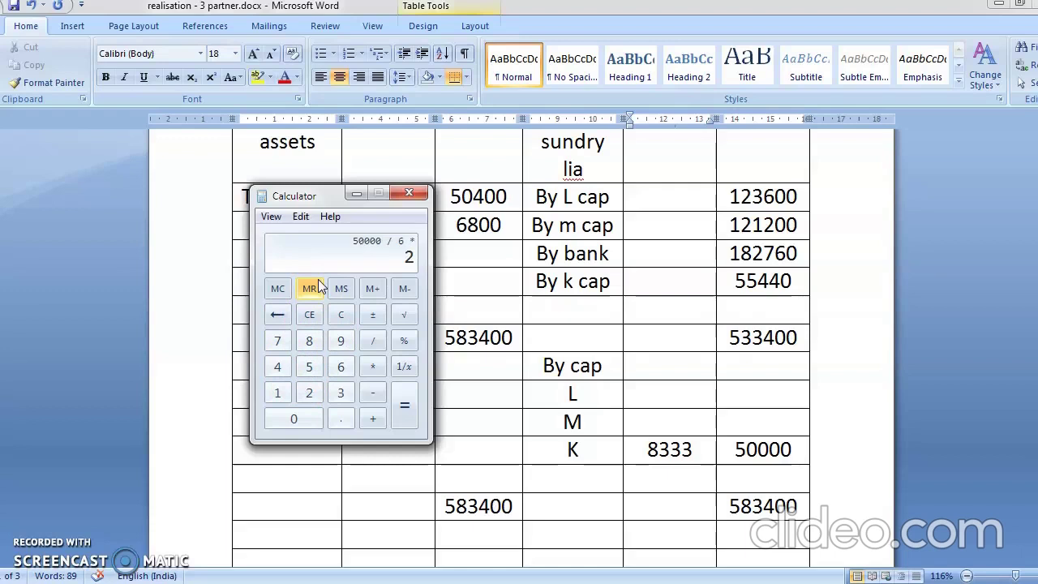
pyautogui.click(400, 394)
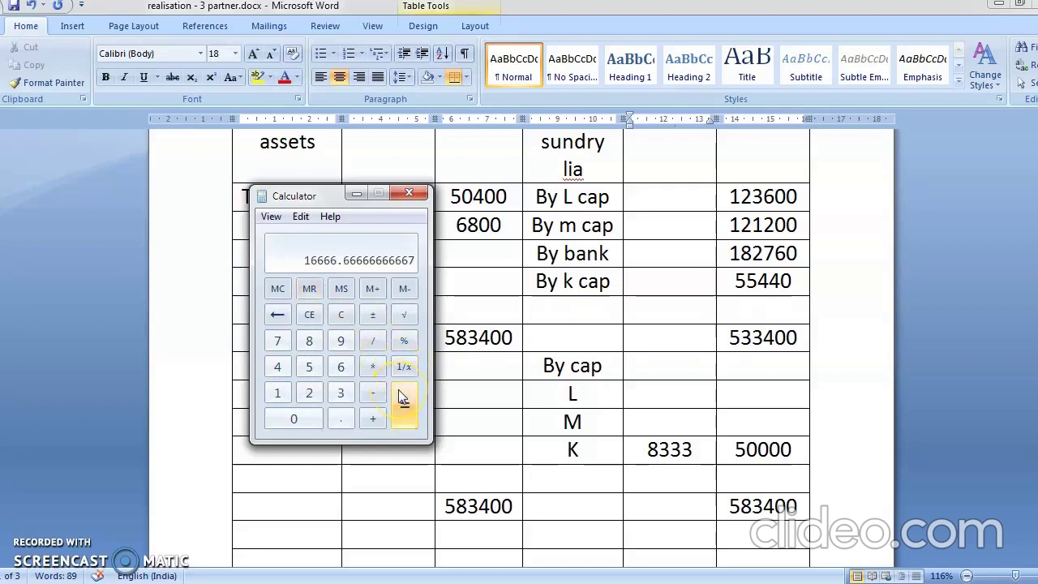
pyautogui.click(646, 434)
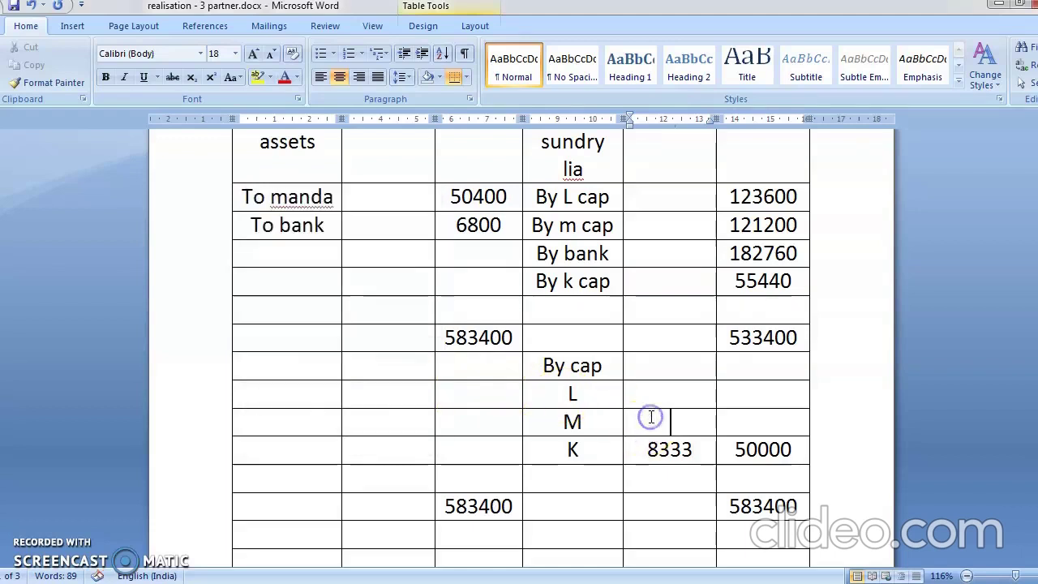
pyautogui.click(651, 416)
pyautogui.write('16667')
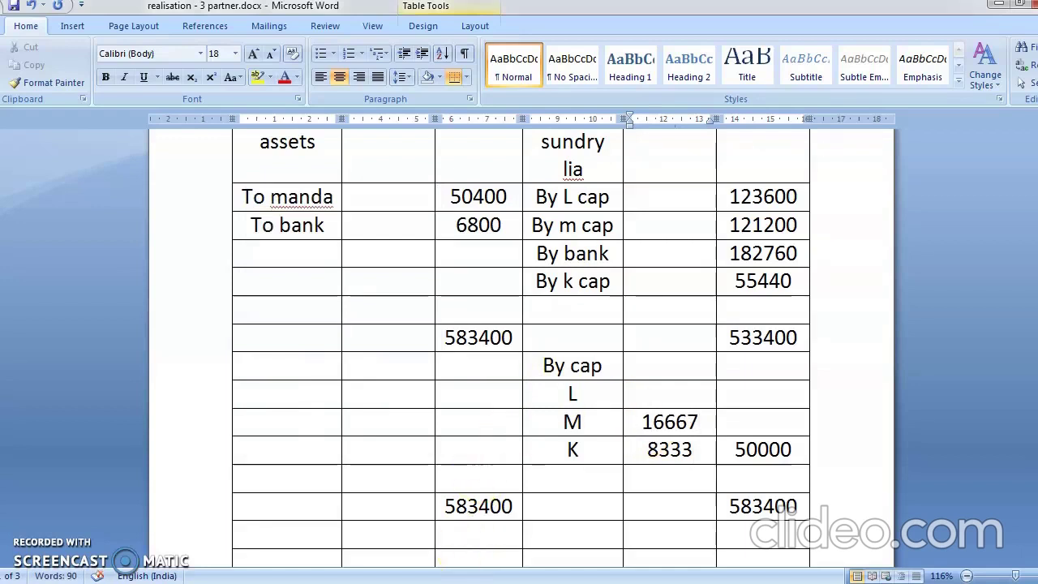
# Step: Calculate L's share of the realisation loss in Calculator as 50000 / 6 * 3
pyautogui.moveTo(333, 578)
pyautogui.click(327, 551)
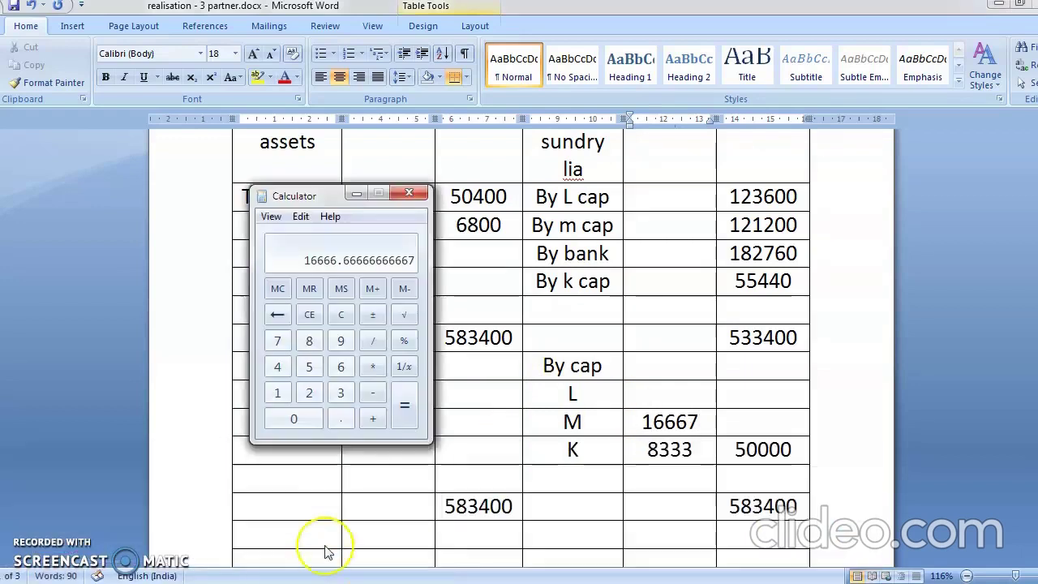
pyautogui.press('5')
pyautogui.press('0')
pyautogui.press('0')
pyautogui.press('0')
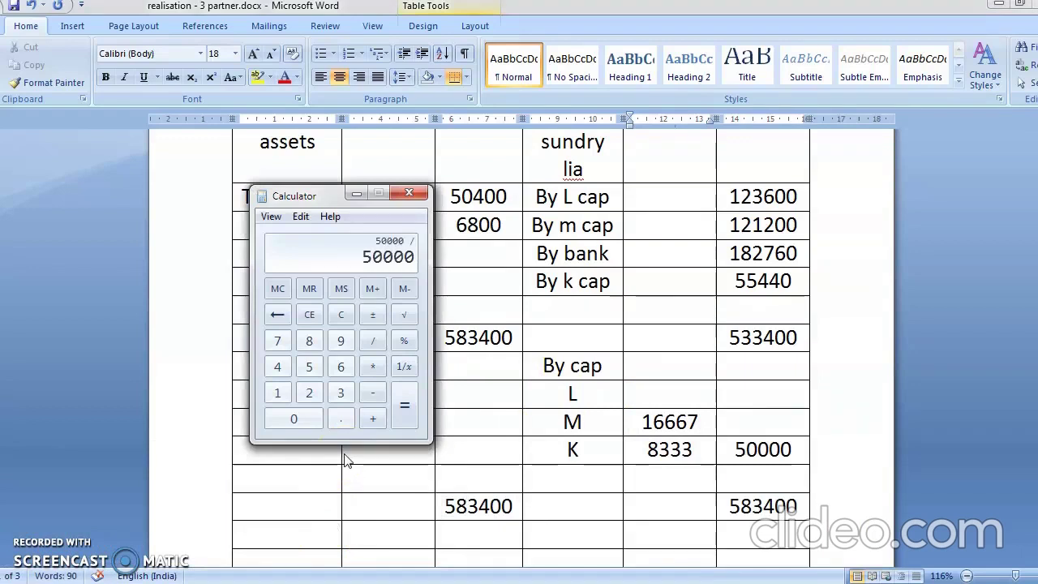
pyautogui.press('6')
pyautogui.press('*')
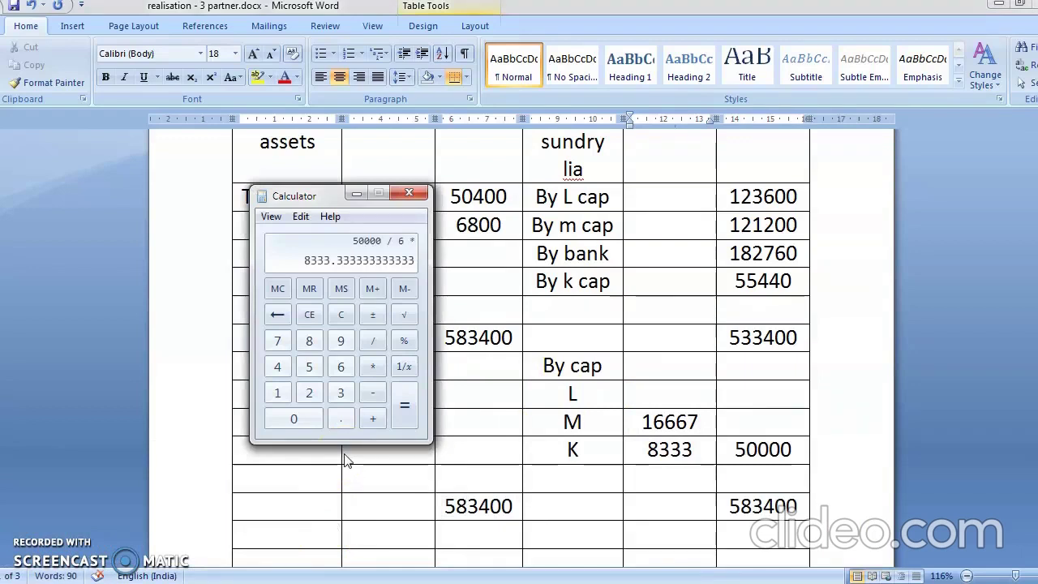
pyautogui.press('3')
pyautogui.click(404, 409)
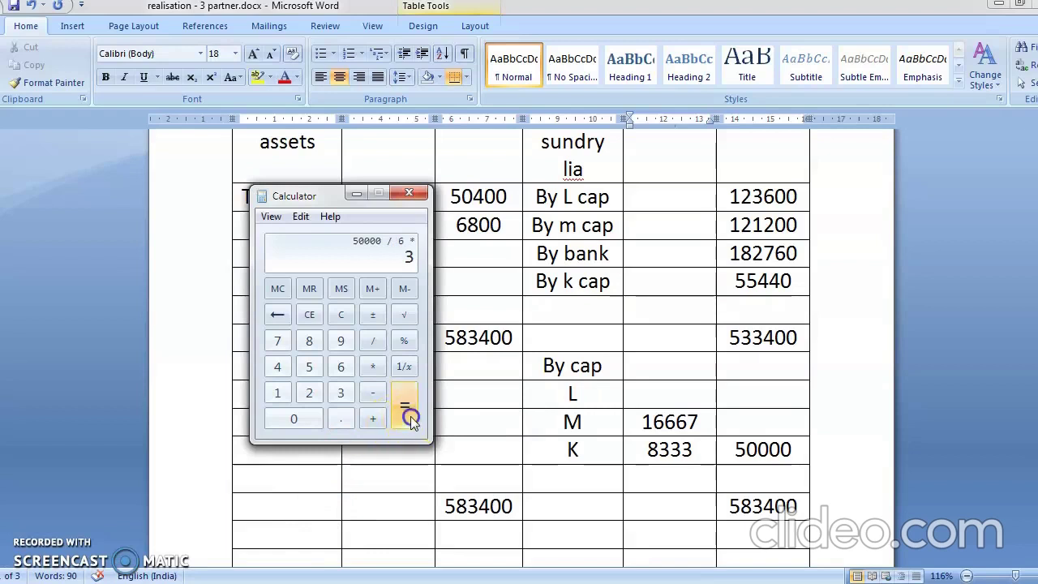
# Step: Enter 25000 beside L in the Realisation Account's inner credit amount column
pyautogui.click(647, 397)
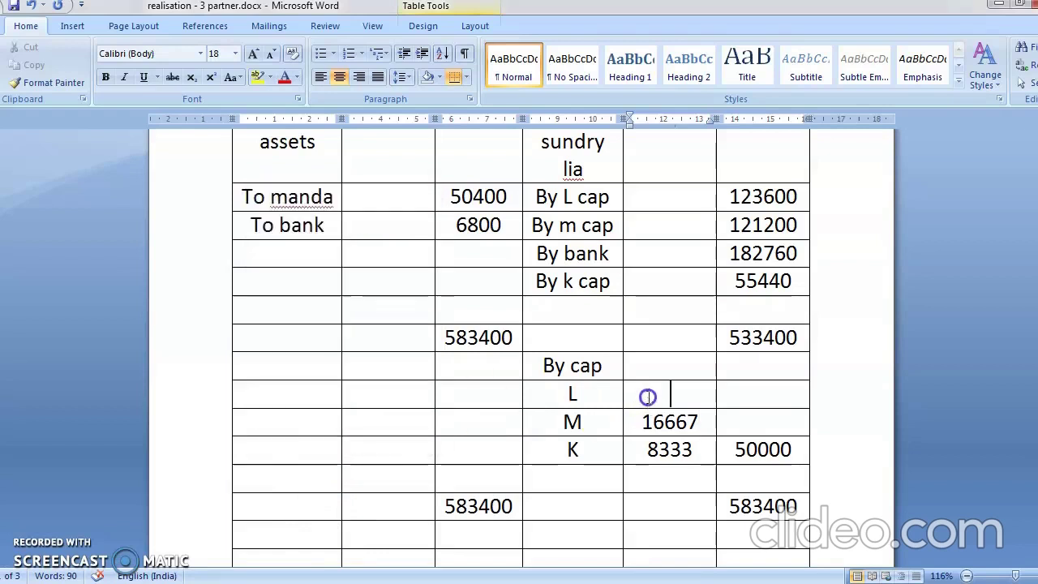
pyautogui.doubleClick(648, 399)
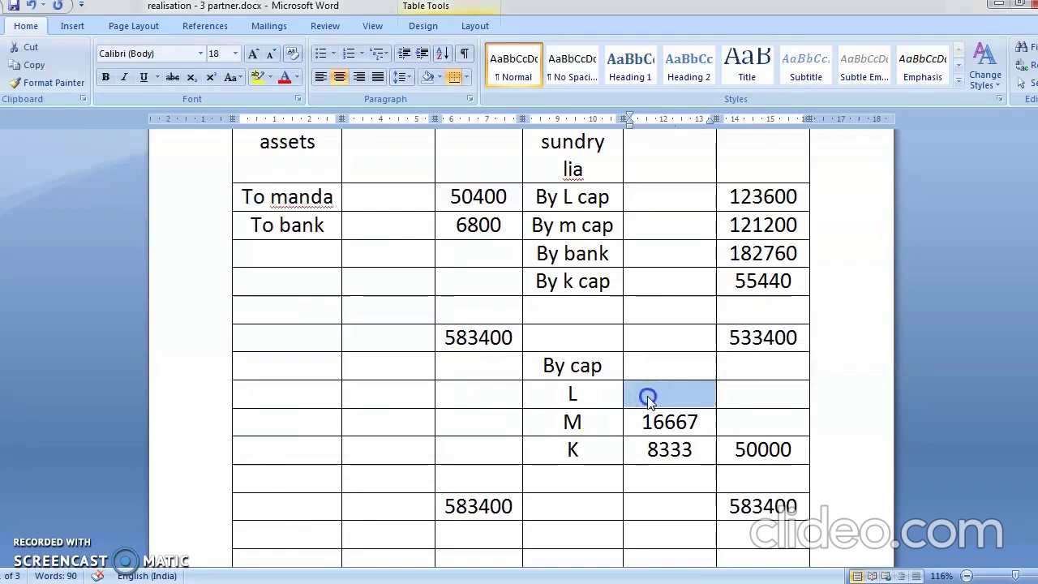
pyautogui.click(648, 399)
pyautogui.write('25000')
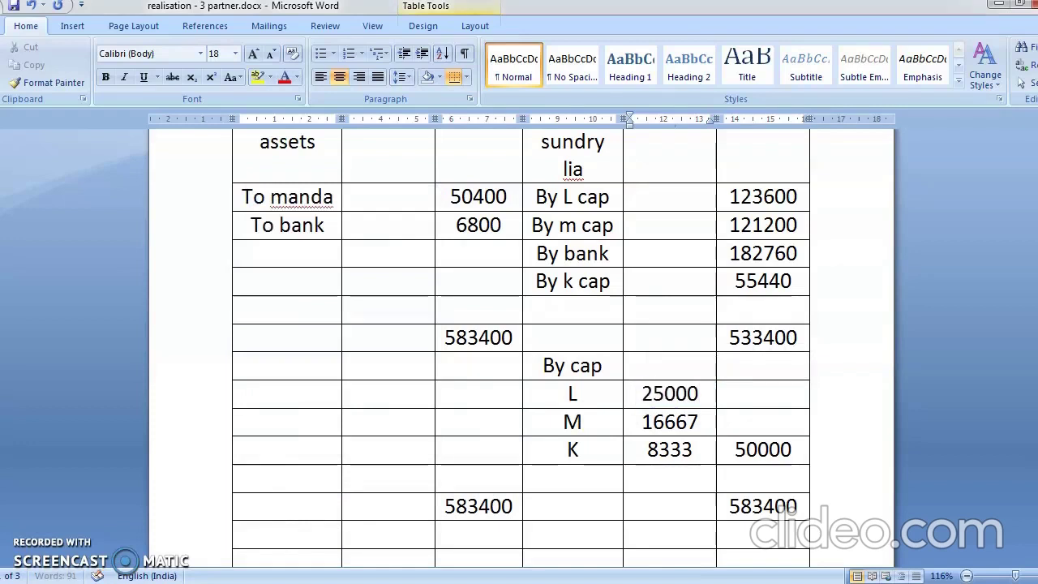
# Step: Add a second debit entry "To real" in the Partners Capital Accounts with 25000, 16667 and 8333 in the three partner columns, in order
pyautogui.scroll(-1, 945, 449)
pyautogui.scroll(-6, 520, 348)
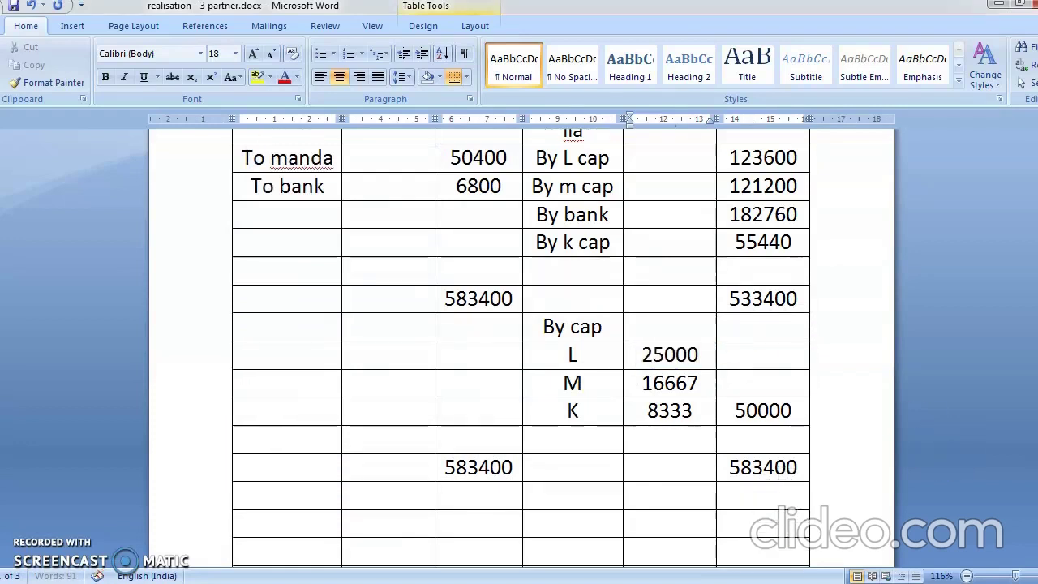
pyautogui.scroll(-9, 520, 348)
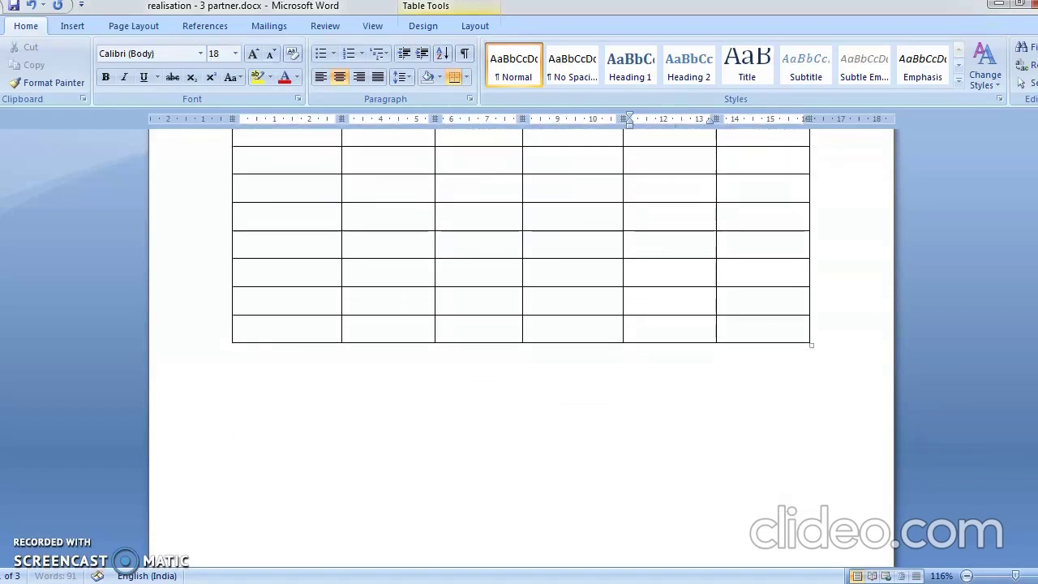
pyautogui.scroll(-4, 521, 349)
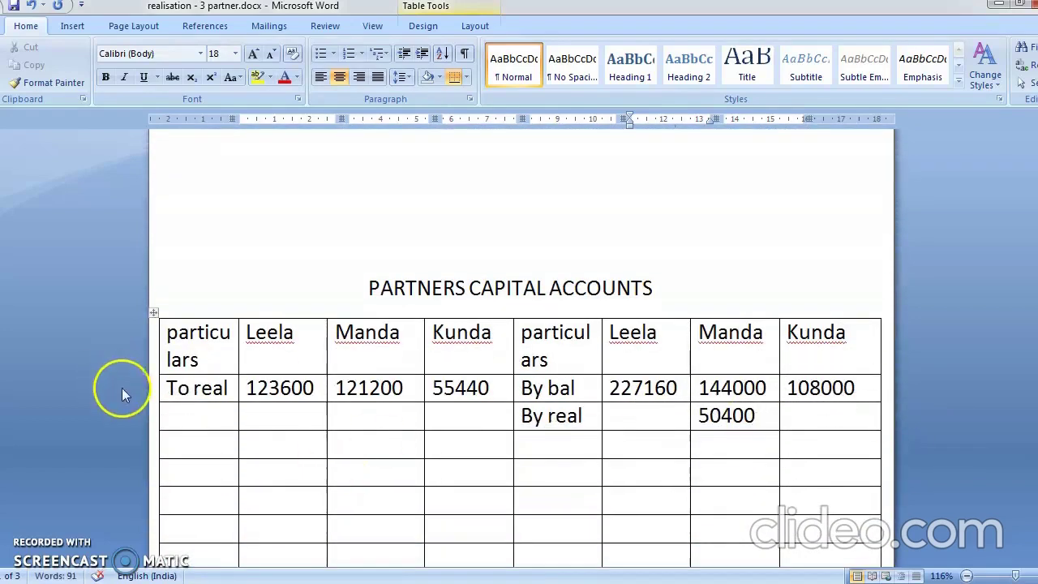
pyautogui.click(200, 415)
pyautogui.write('to real')
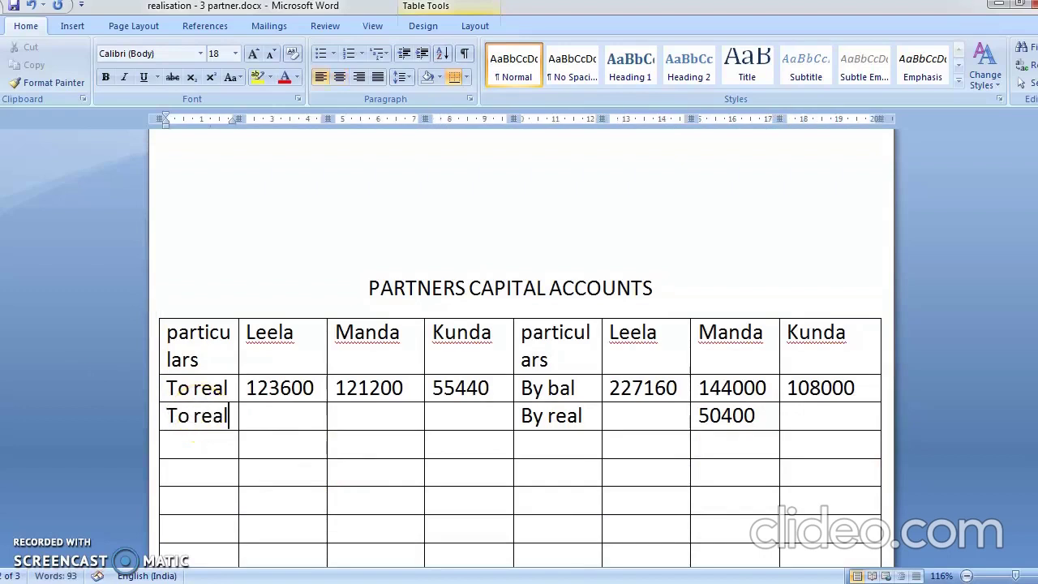
pyautogui.click(279, 413)
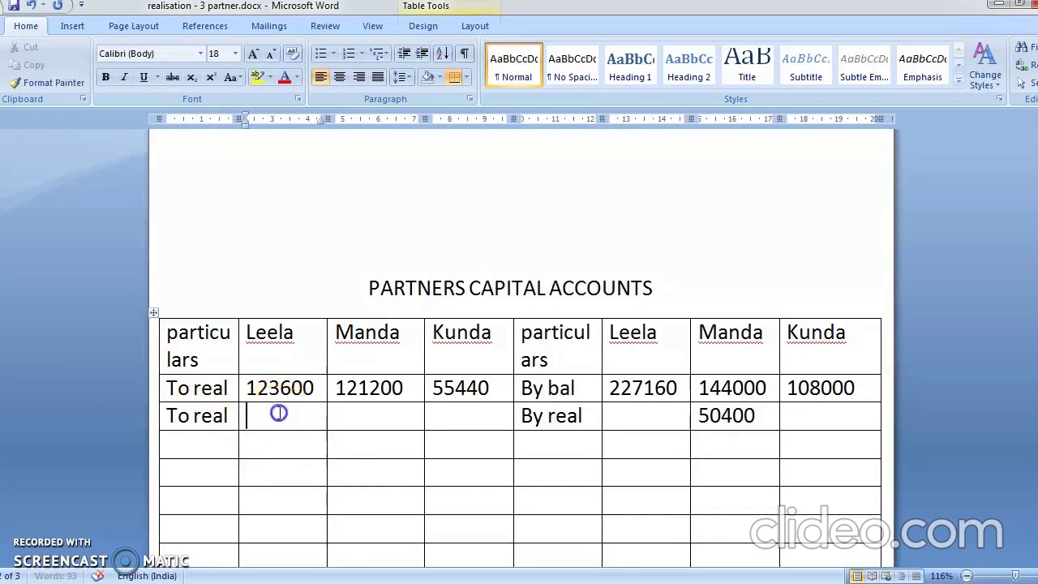
pyautogui.write('25000')
pyautogui.press('Tab')
pyautogui.write('16667')
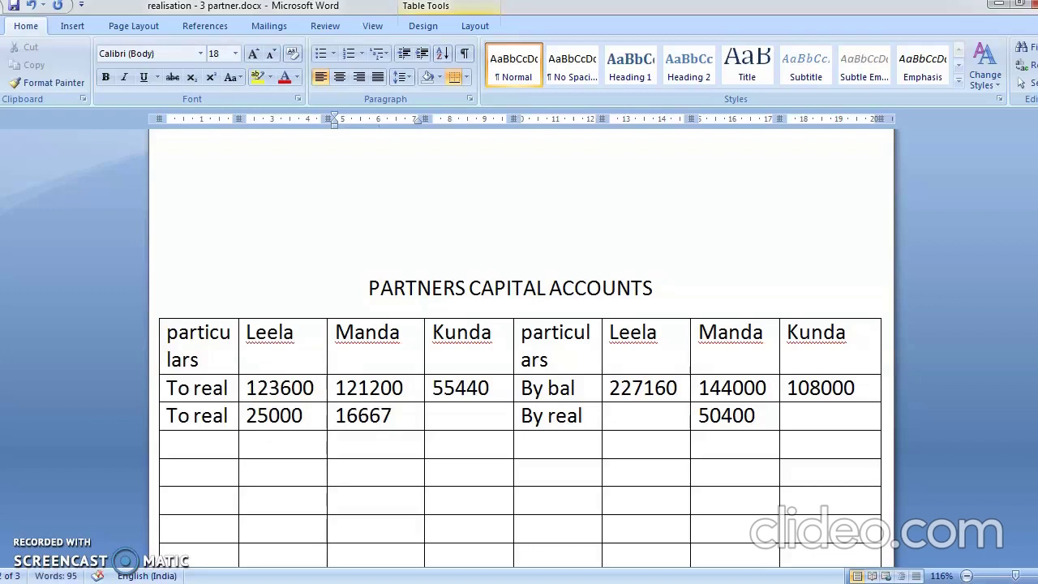
pyautogui.press('Tab')
pyautogui.write('8')
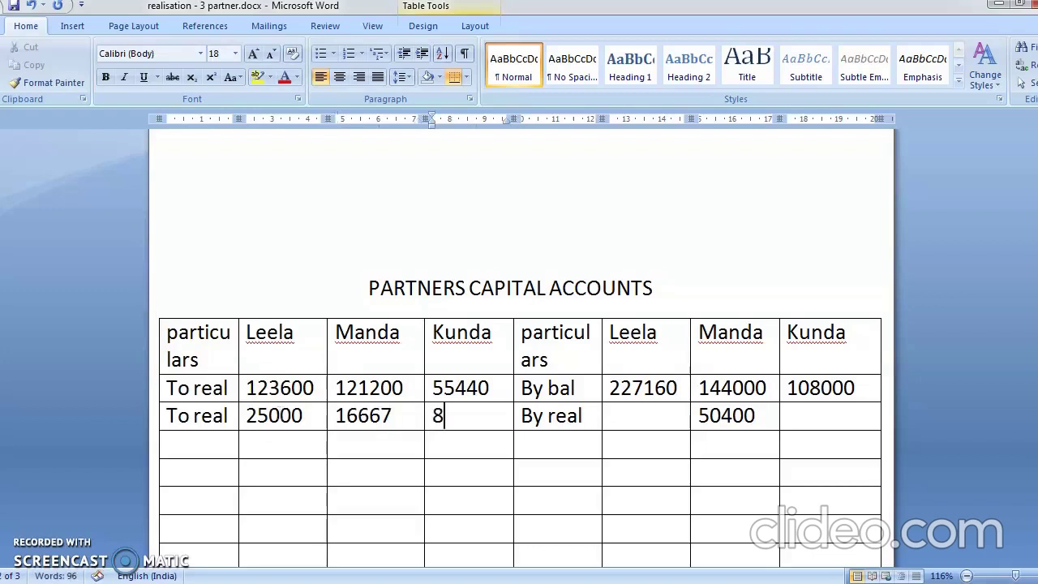
pyautogui.write('333')
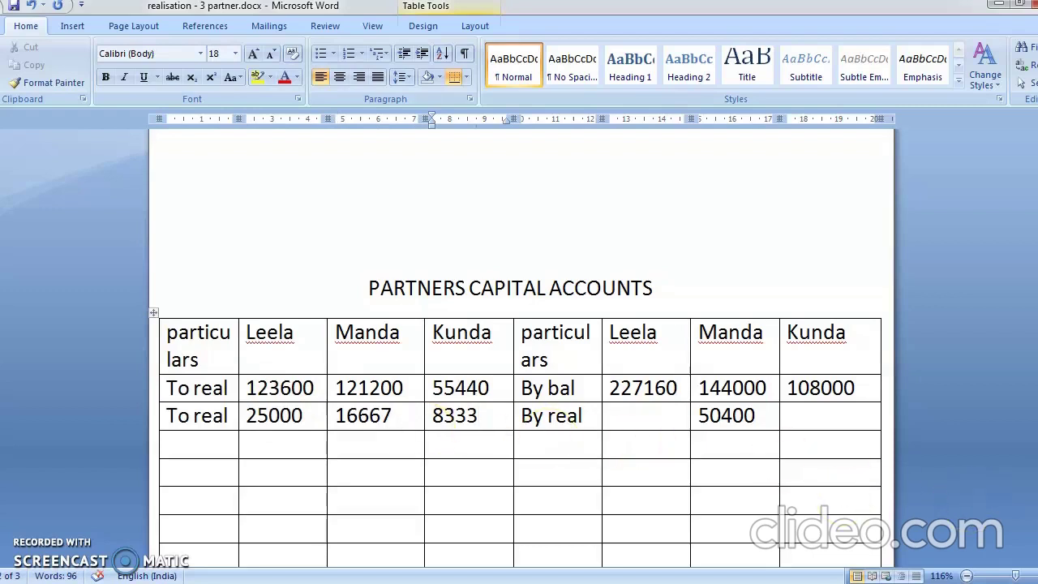
pyautogui.scroll(-10, 519, 348)
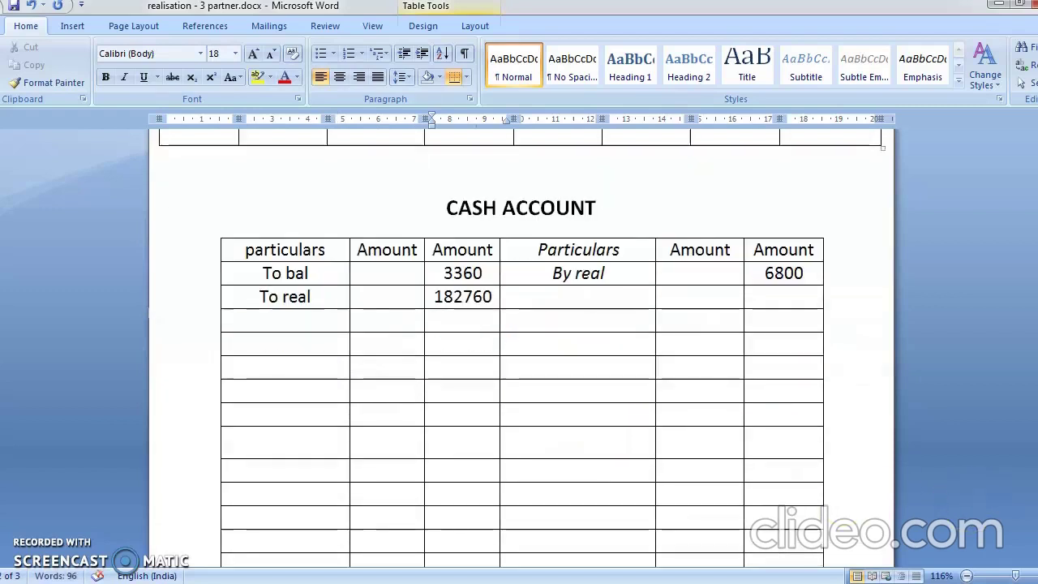
pyautogui.scroll(5, 519, 348)
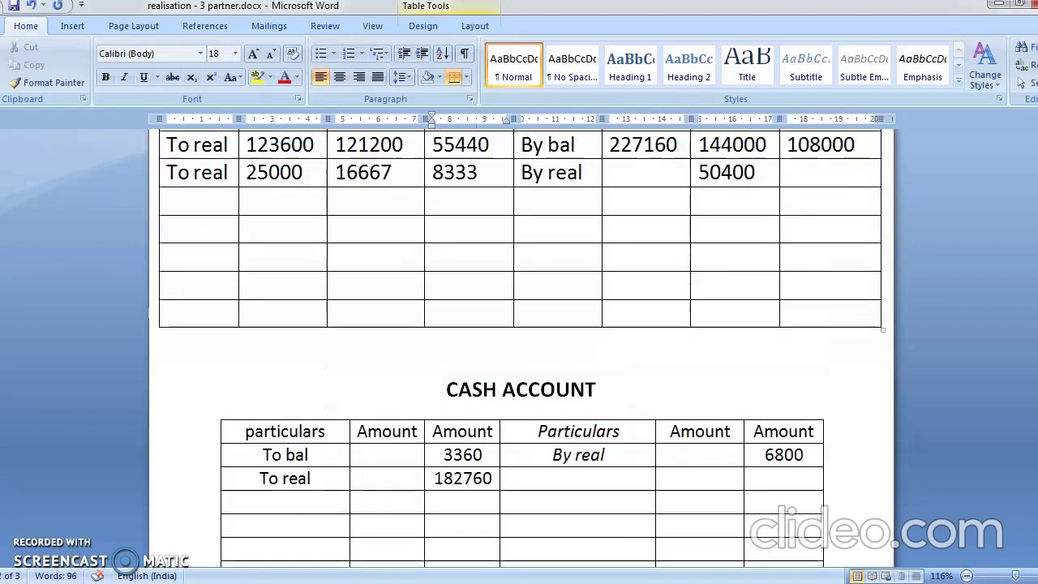
# Step: Enter 108000 as the third partner's total on both the credit and debit sides of the Partners Capital Accounts
pyautogui.scroll(3, 519, 349)
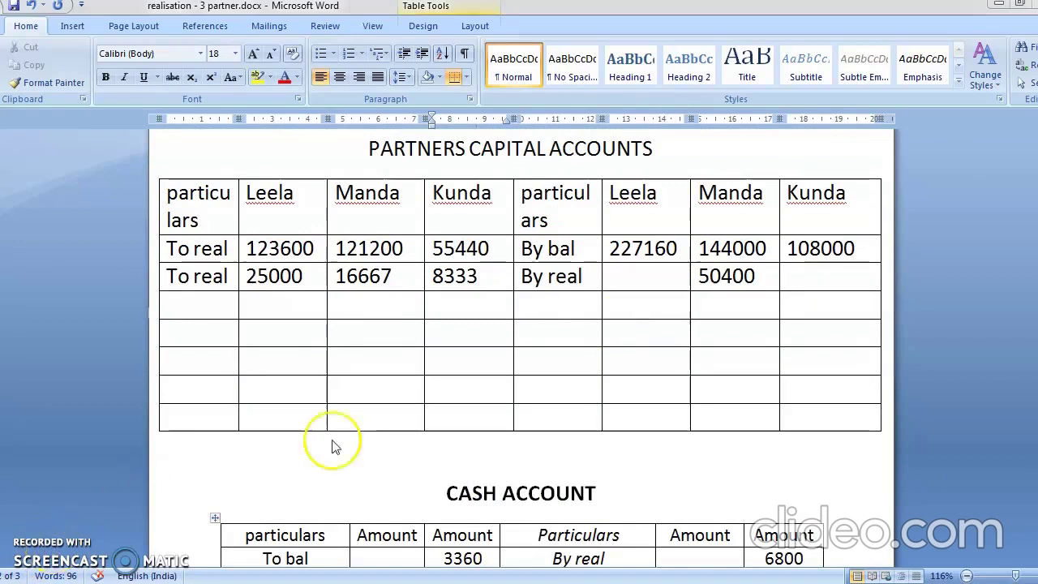
pyautogui.click(800, 387)
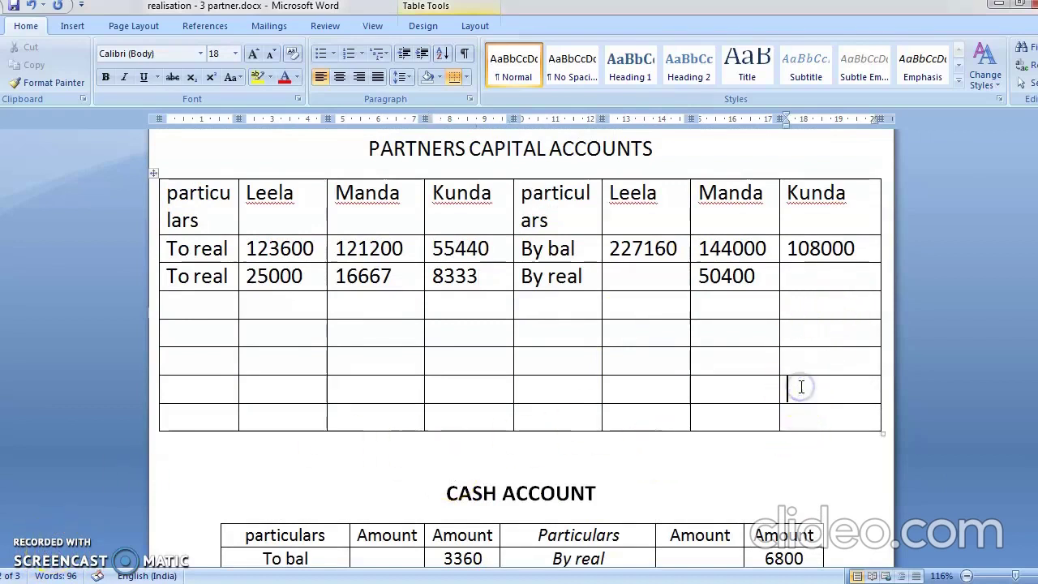
pyautogui.write('108000')
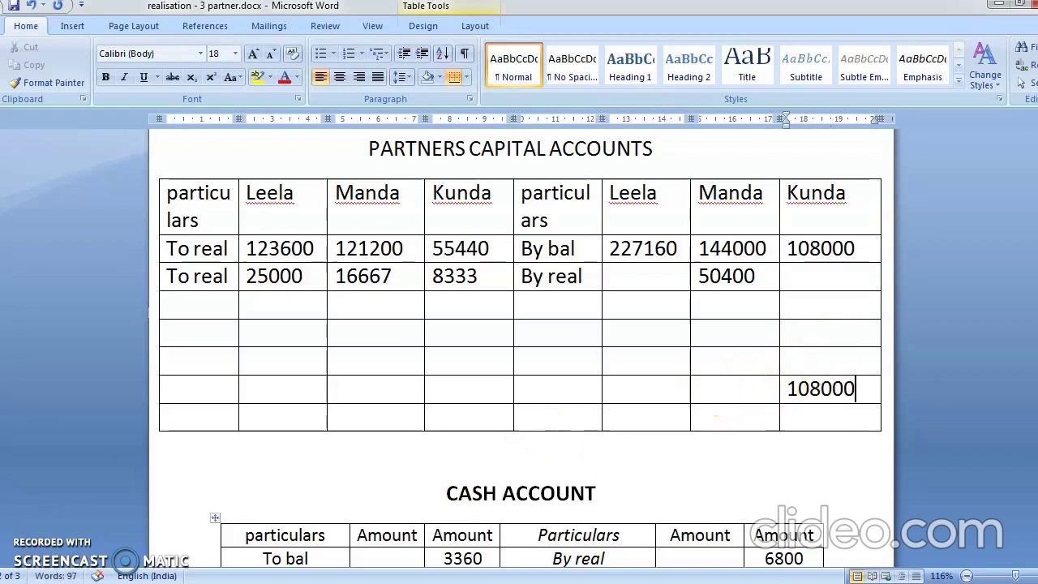
pyautogui.hotkey('alt', 'Tab')
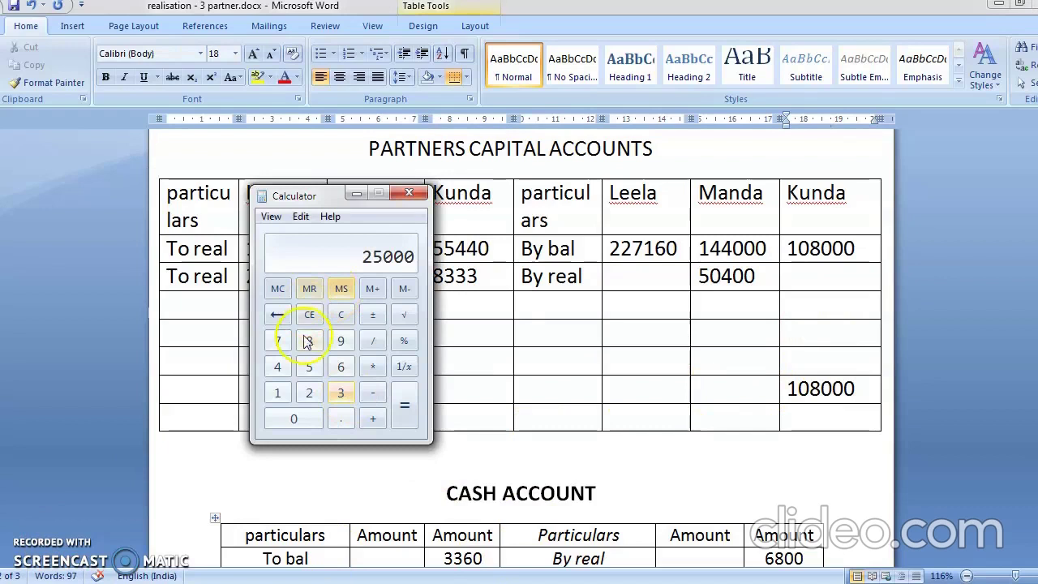
pyautogui.click(340, 322)
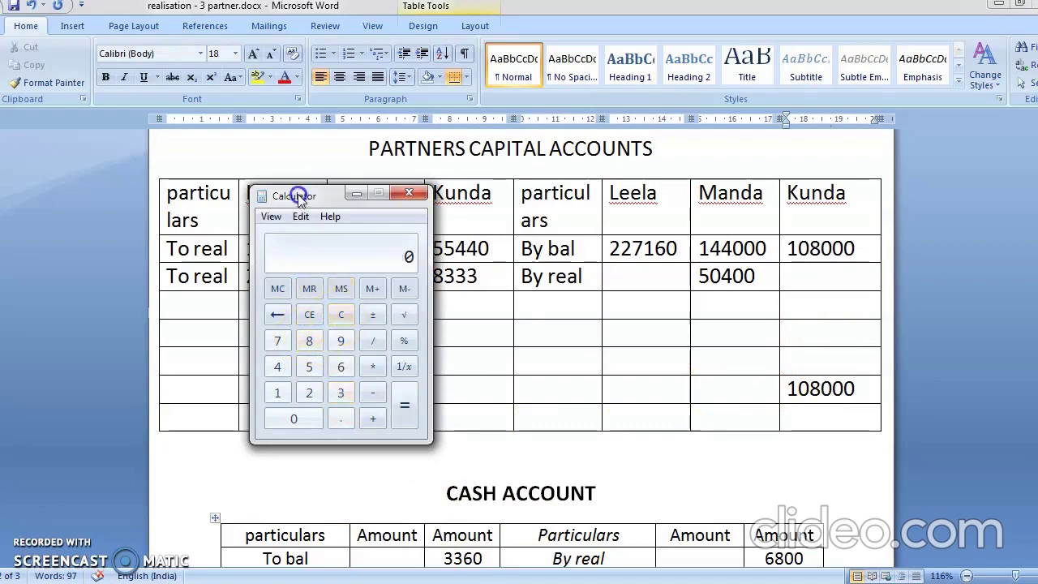
pyautogui.moveTo(296, 198); pyautogui.dragTo(223, 278)
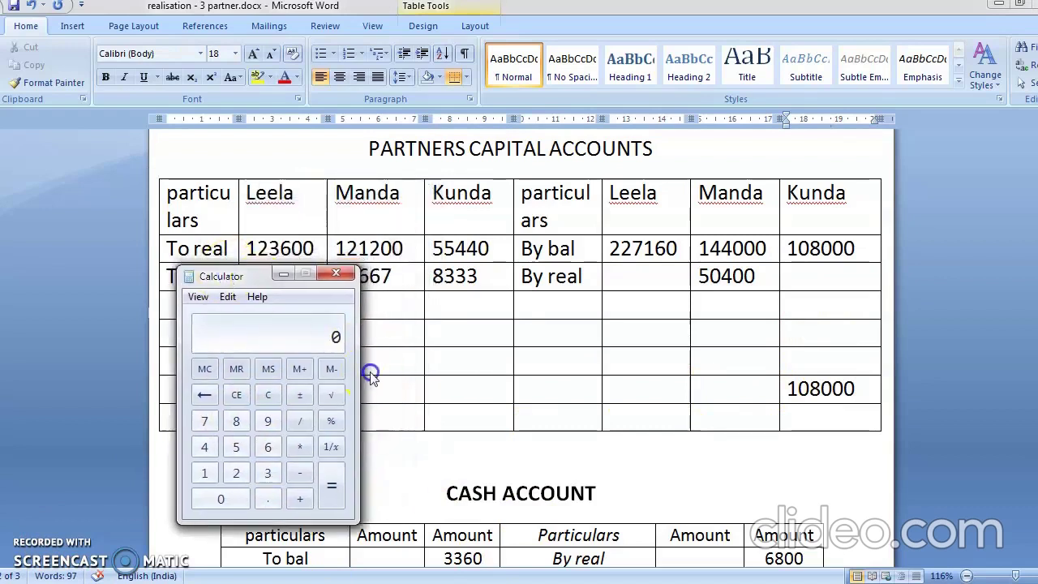
pyautogui.click(440, 397)
pyautogui.write('1')
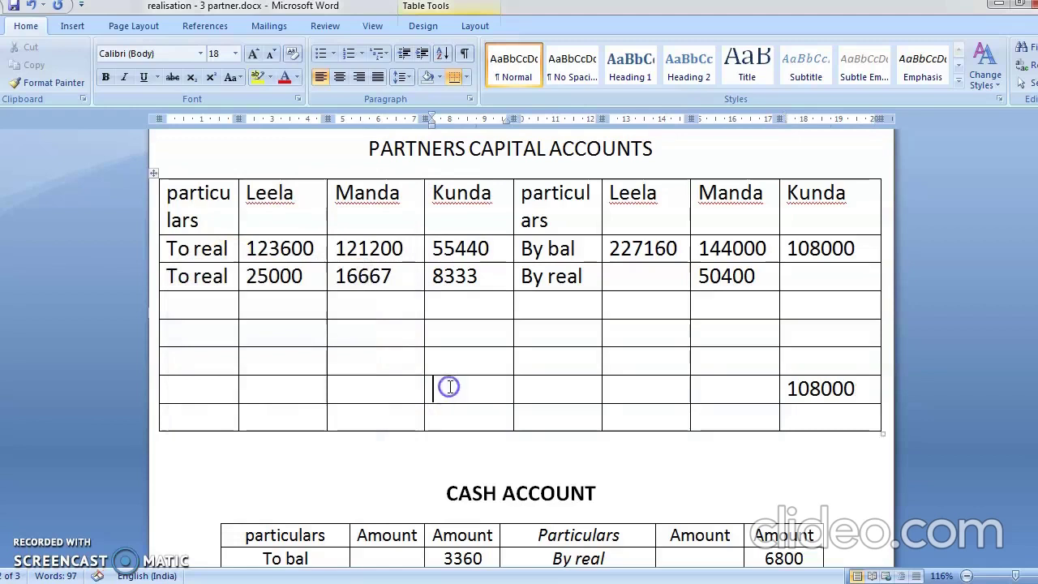
pyautogui.write('08000')
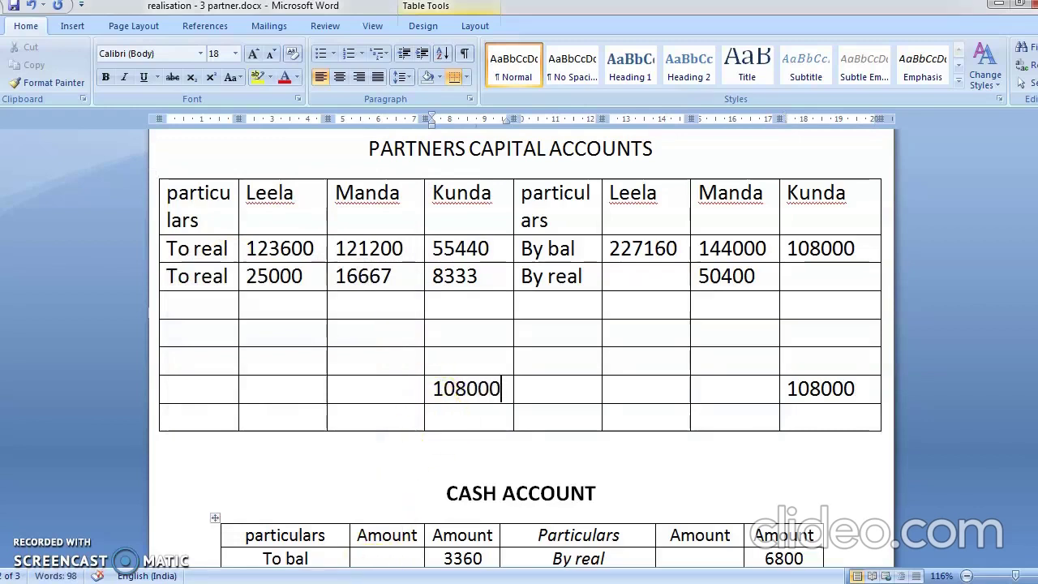
# Step: Calculate 108000 - 55440 - 8333 in Calculator and enter 44227 as the third partner's debit balancing figure, two rows above the total
pyautogui.click(374, 582)
pyautogui.write('108000')
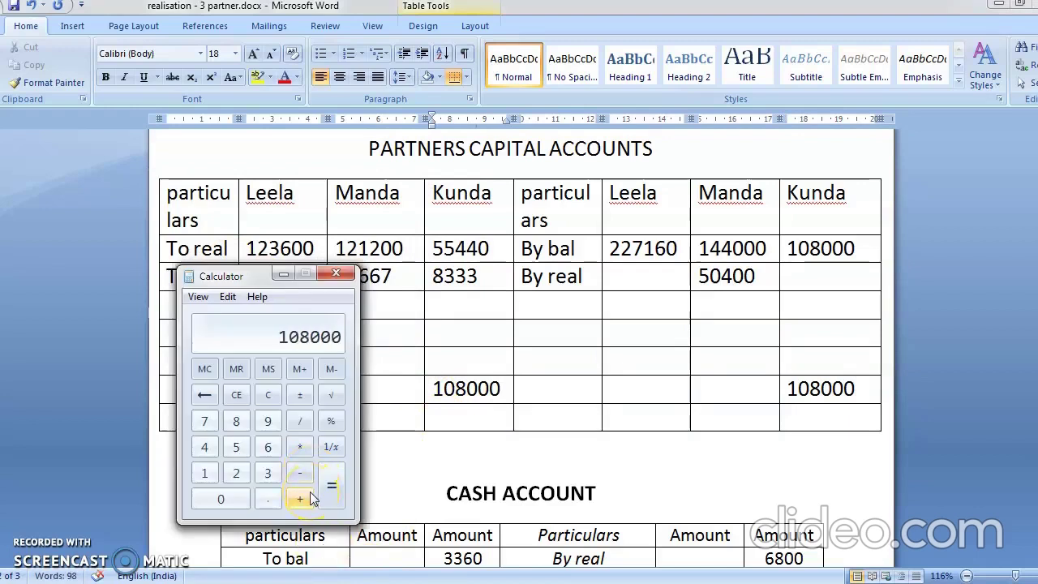
pyautogui.write(' - 55')
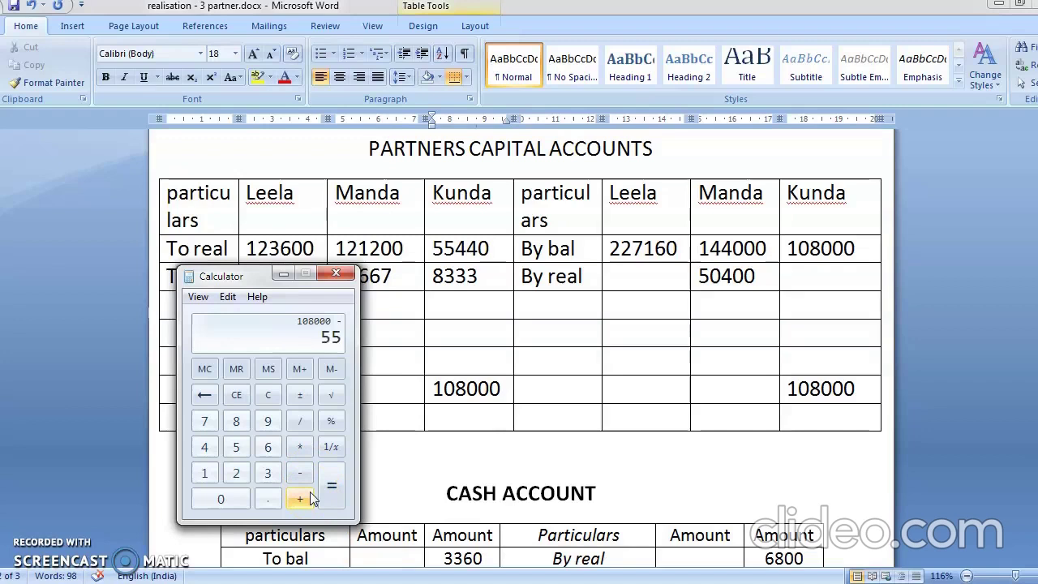
pyautogui.write('440')
pyautogui.press('-')
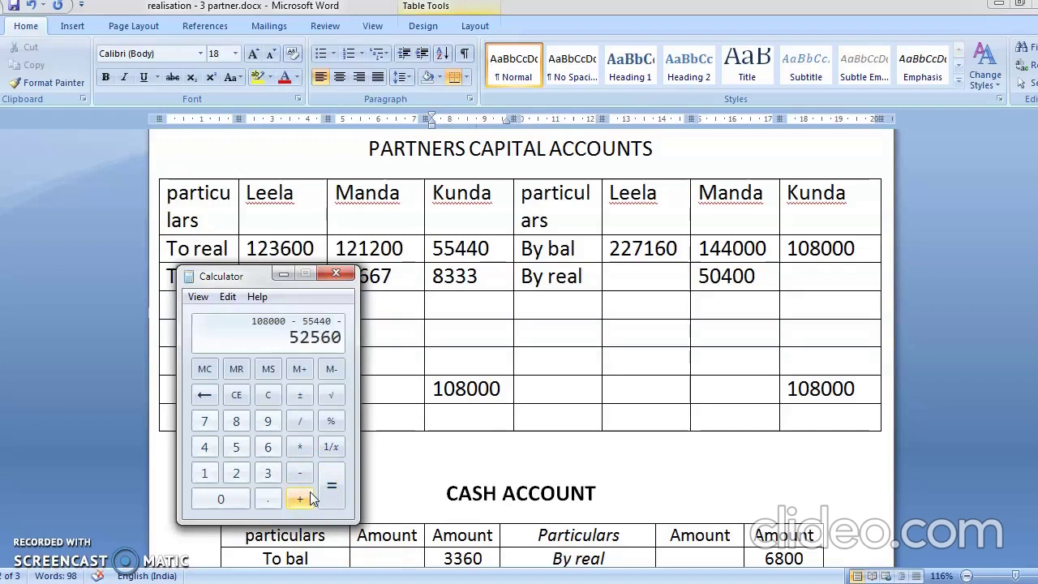
pyautogui.write('8333')
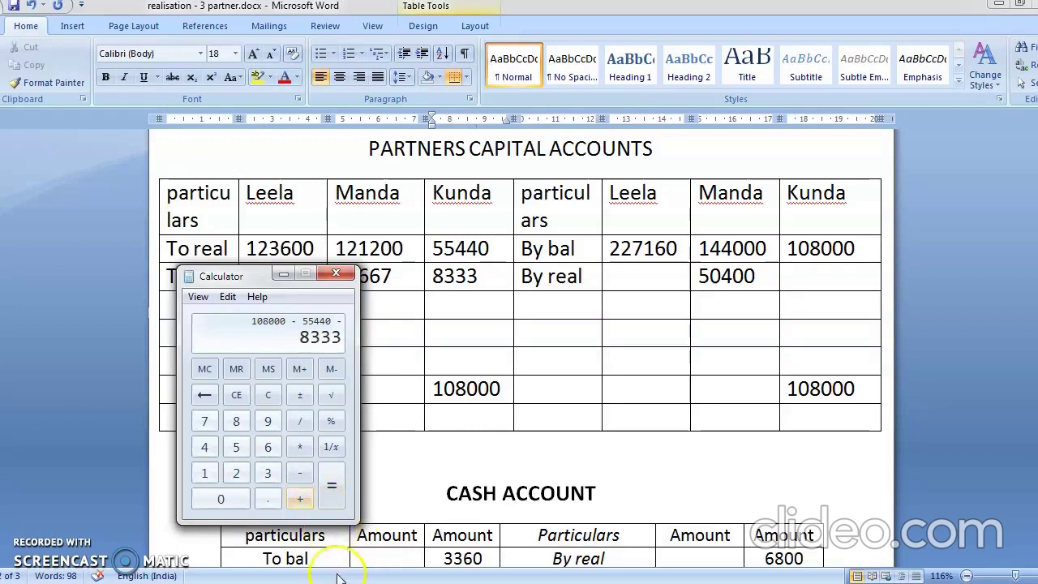
pyautogui.click(339, 486)
pyautogui.click(475, 343)
pyautogui.click(470, 328)
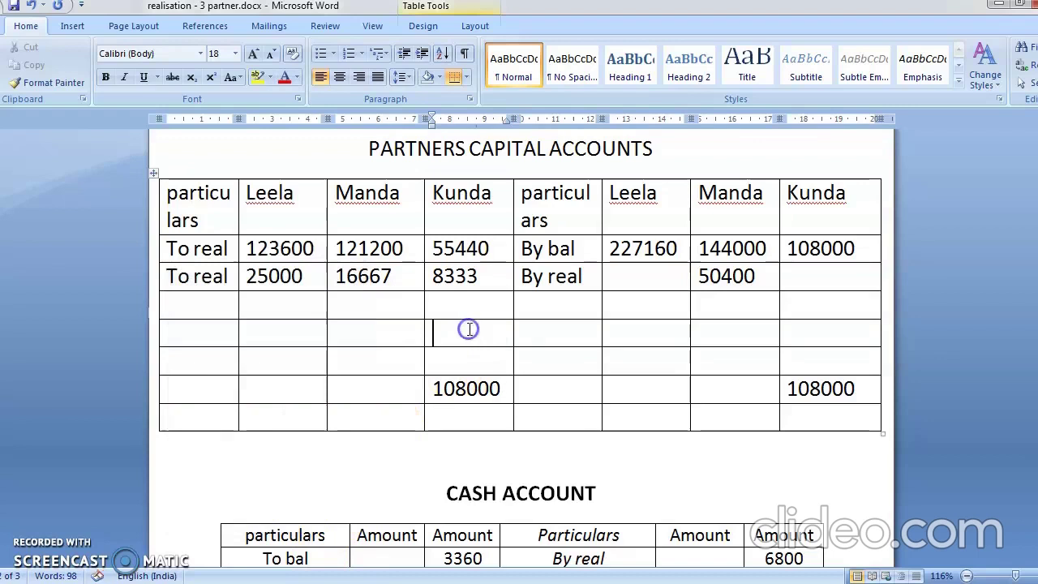
pyautogui.write('44227')
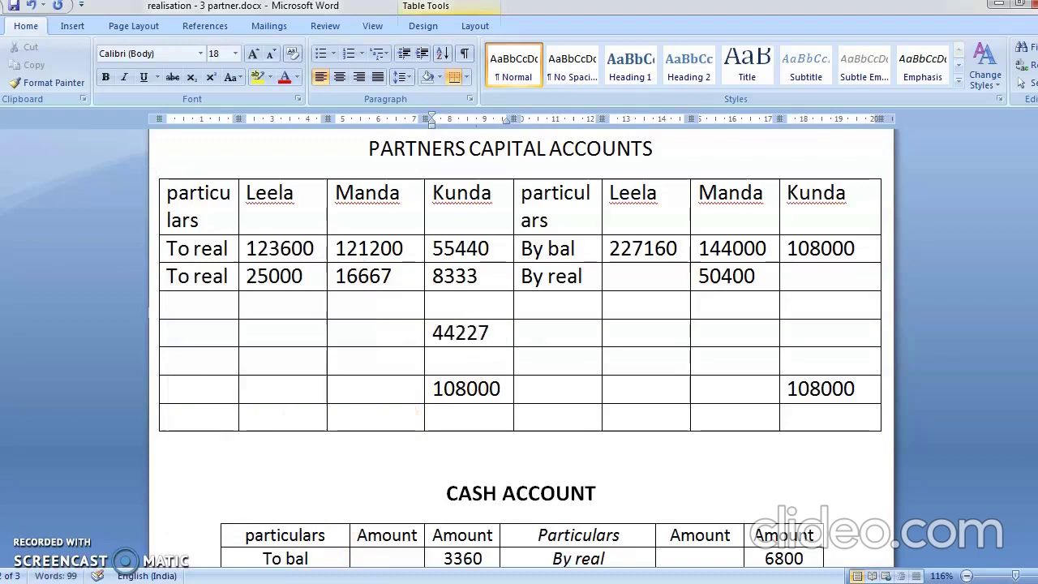
# Step: Calculate 144000 + 50400 in Calculator and enter 194400 as the second partner's credit total
pyautogui.click(712, 391)
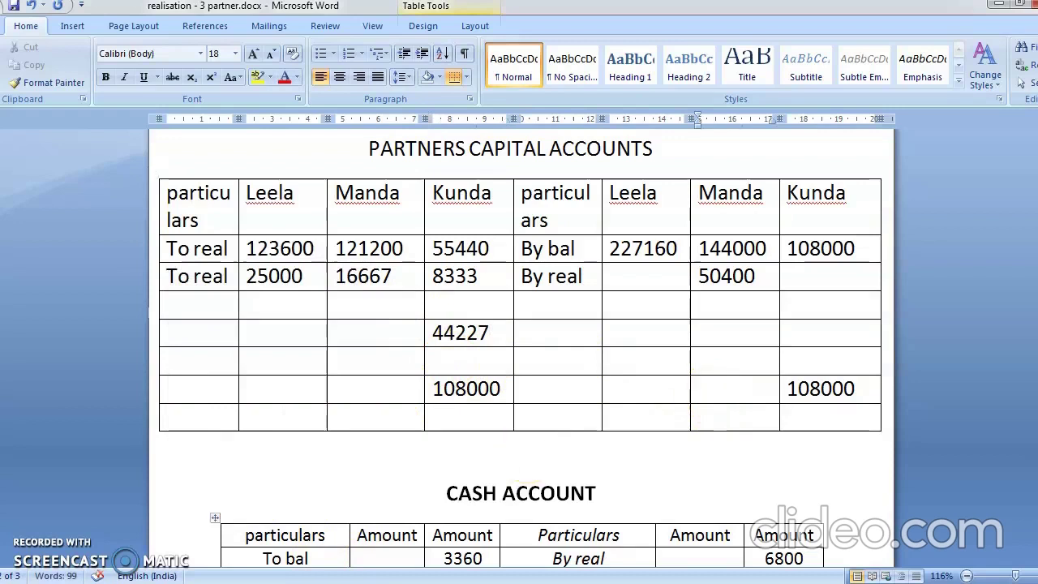
pyautogui.hotkey('alt', 'Tab')
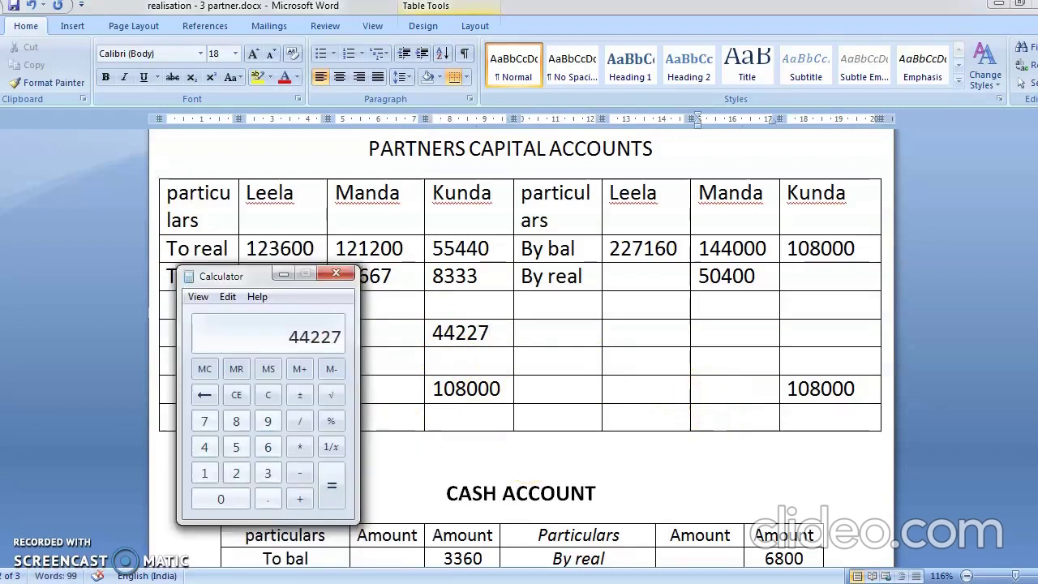
pyautogui.write('144000')
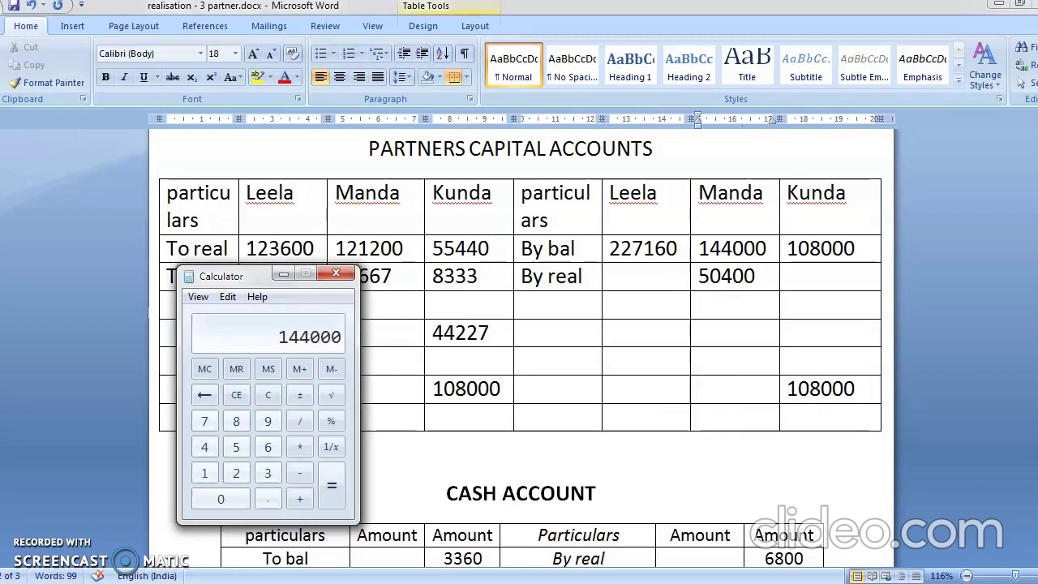
pyautogui.write(' + 50400')
pyautogui.click(331, 490)
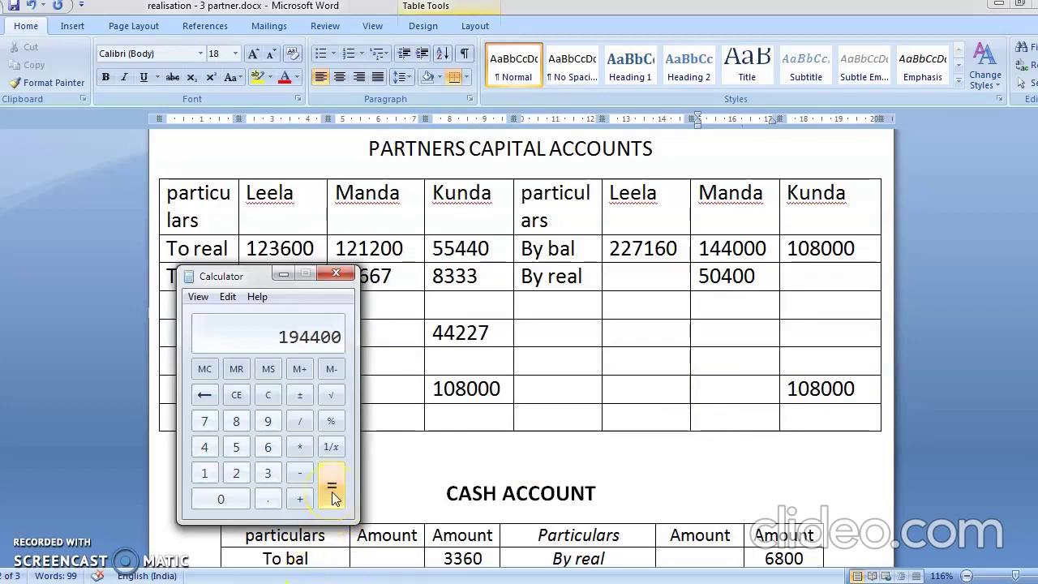
pyautogui.click(704, 419)
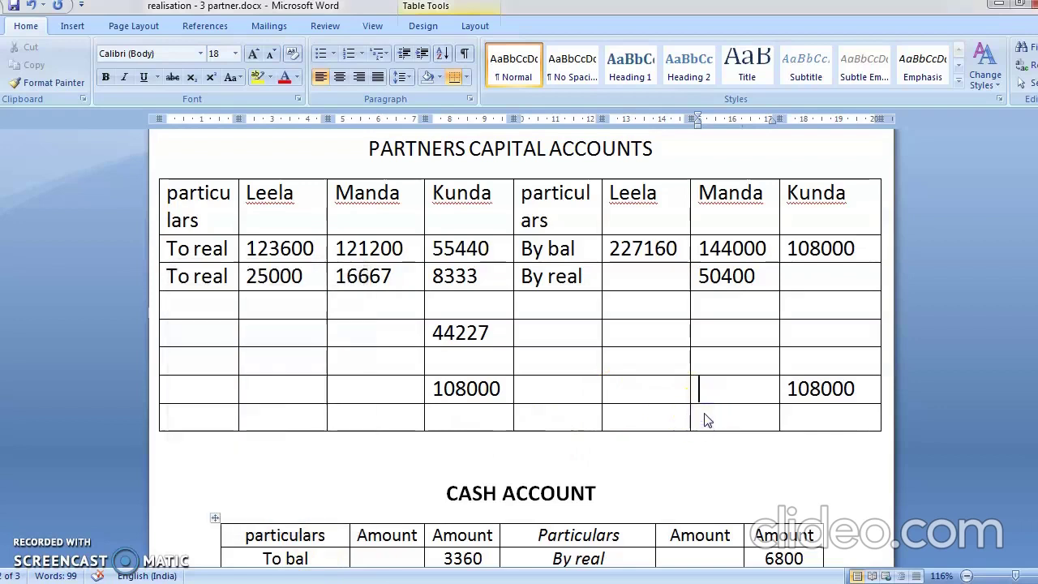
pyautogui.write('194400')
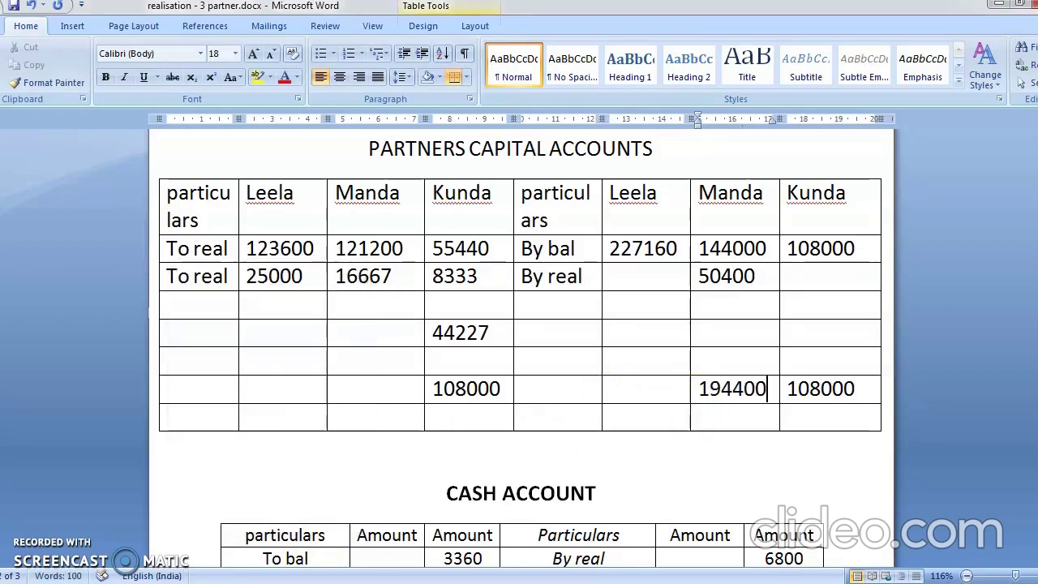
# Step: Calculate 194400 - 121200 - 16667 in Calculator and enter 56533 as the second partner's debit balancing figure, beside 44227
pyautogui.hotkey('alt', 'Tab')
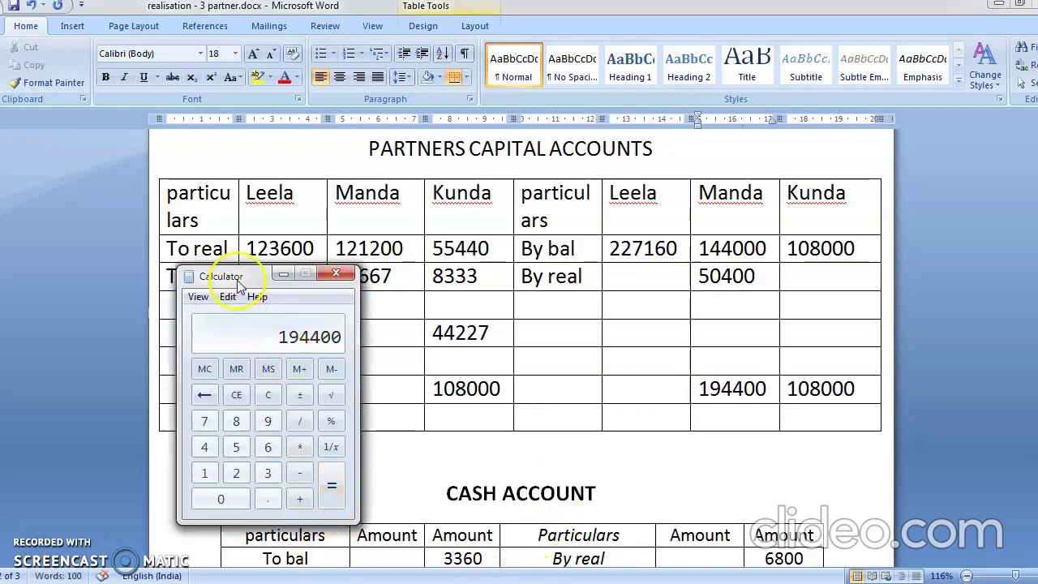
pyautogui.moveTo(237, 281); pyautogui.dragTo(103, 209)
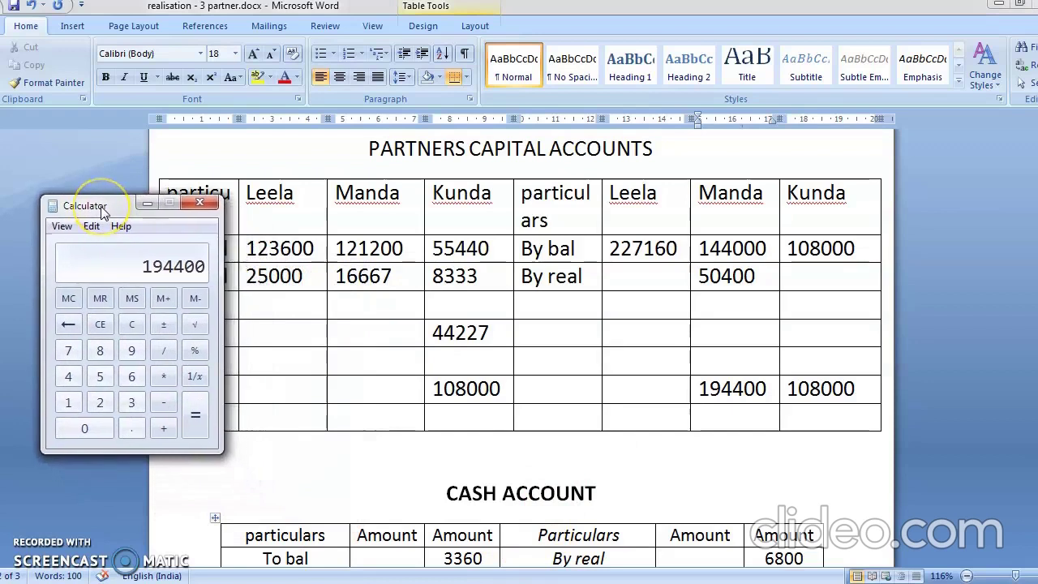
pyautogui.write('121200')
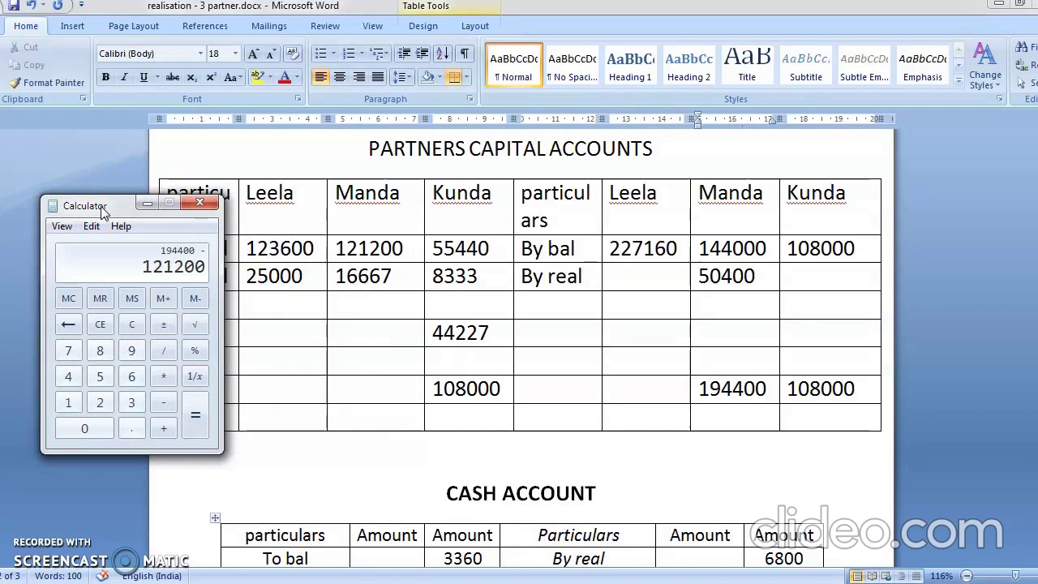
pyautogui.press('-')
pyautogui.write('16667')
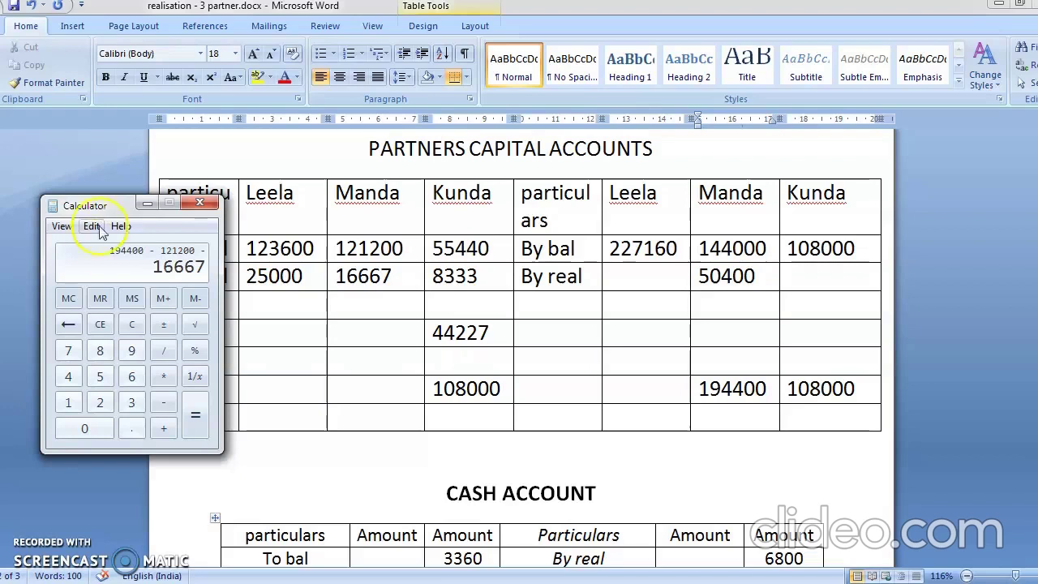
pyautogui.click(204, 423)
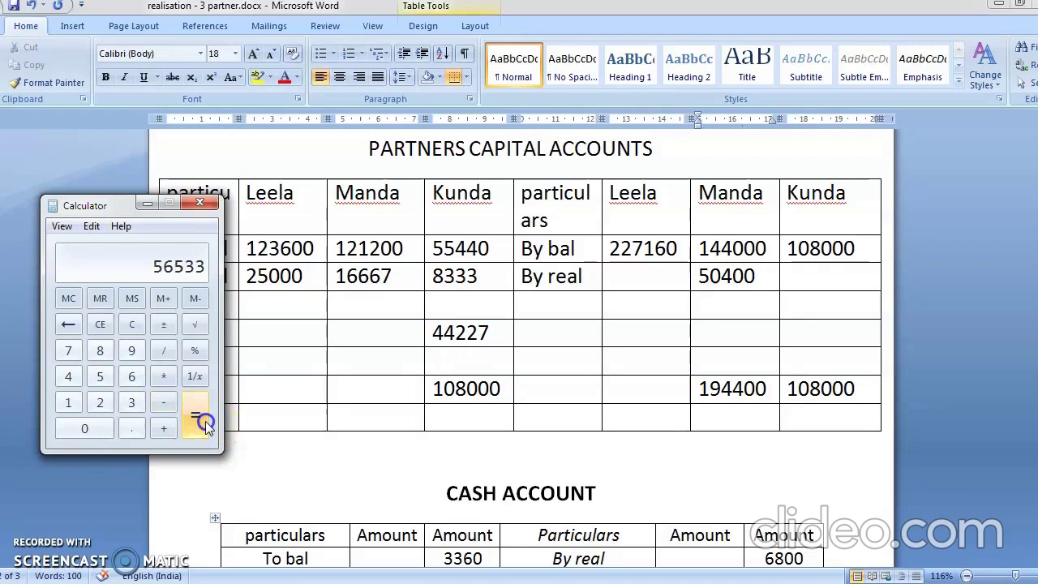
pyautogui.hotkey('alt', 'Tab')
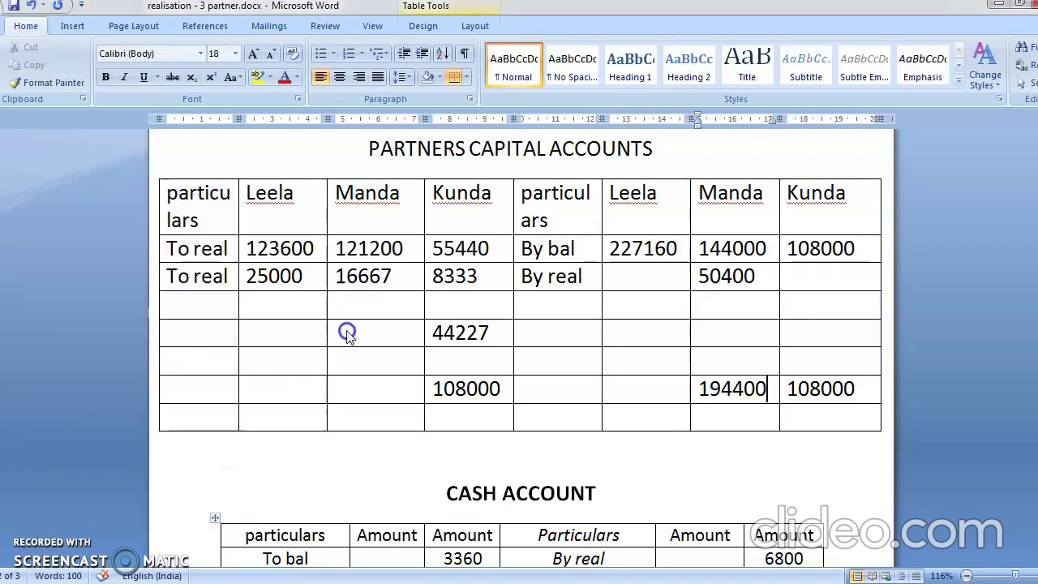
pyautogui.click(347, 332)
pyautogui.write('56533')
# Step: Enter 194400 as the second partner's debit total in the Partners Capital Accounts
pyautogui.click(337, 390)
pyautogui.write('194400')
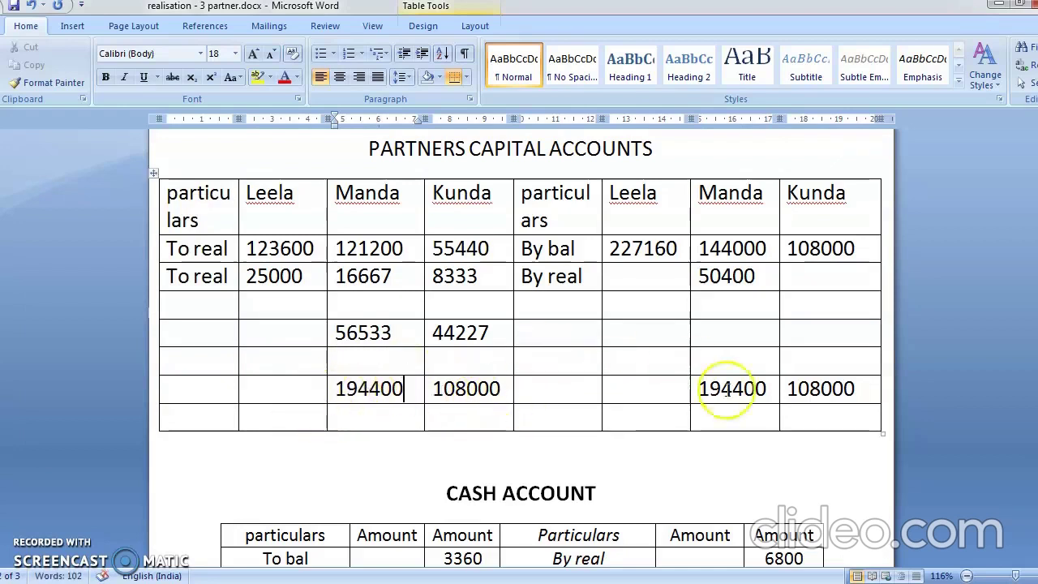
pyautogui.write('2')
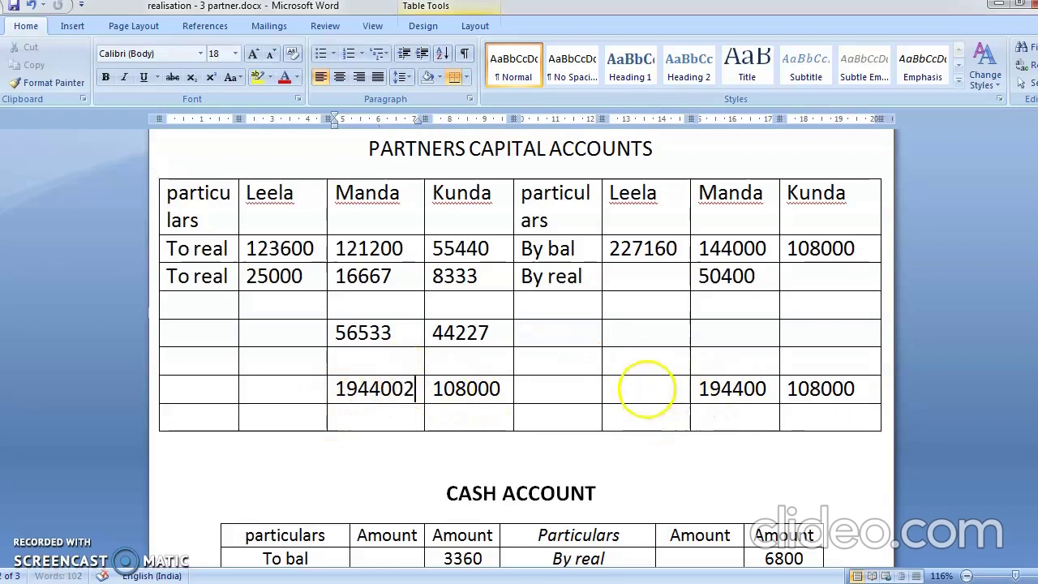
# Step: Enter 227160 as the first partner's total on both the credit and debit sides
pyautogui.click(658, 388)
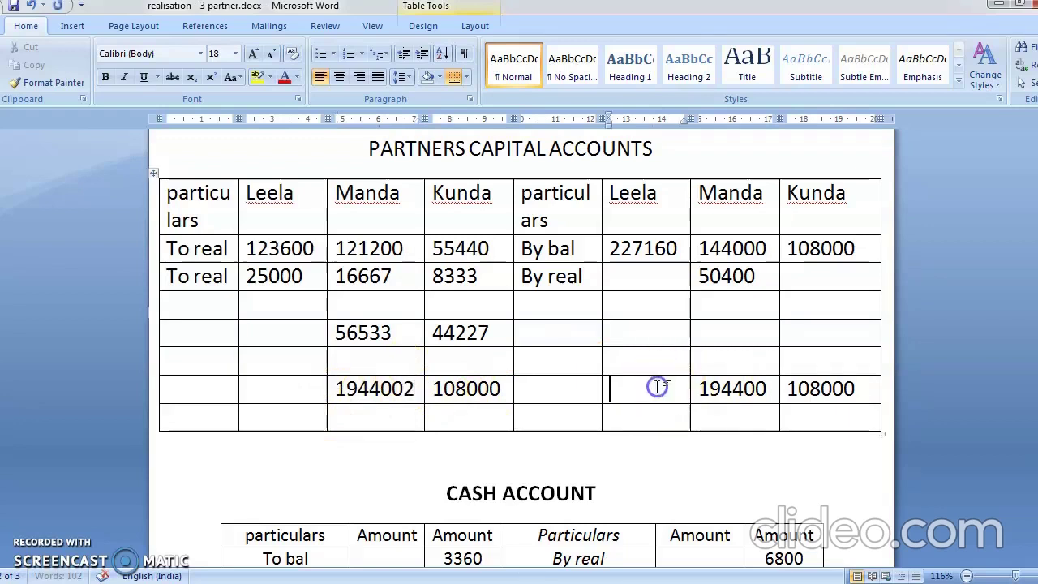
pyautogui.write('227160')
pyautogui.click(316, 393)
pyautogui.write('227160')
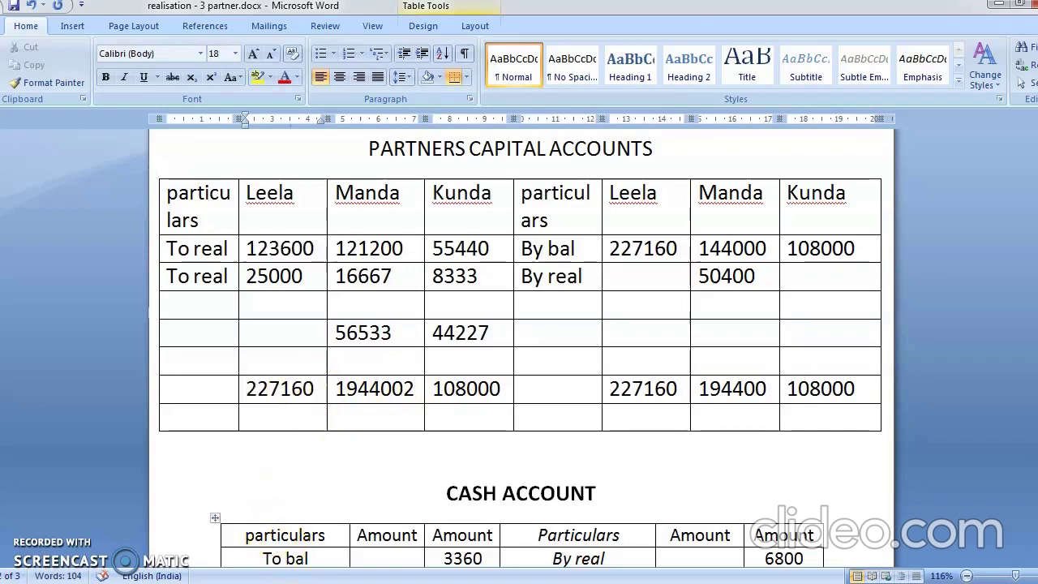
# Step: Calculate 227160 - 123600 - 25000 in Calculator for the first partner's debit balancing figure
pyautogui.hotkey('alt', 'Tab')
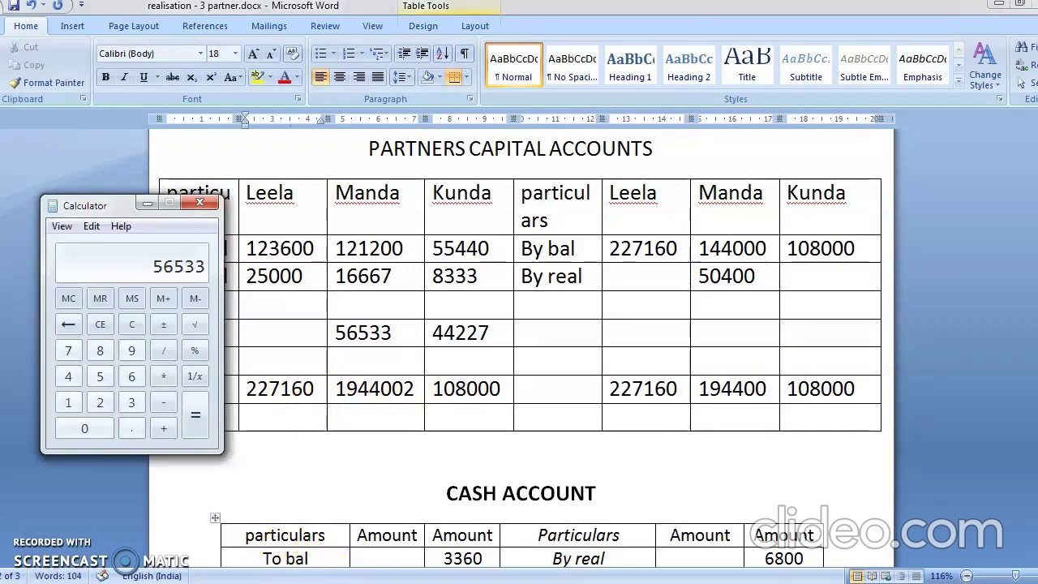
pyautogui.write('227160')
pyautogui.press('-')
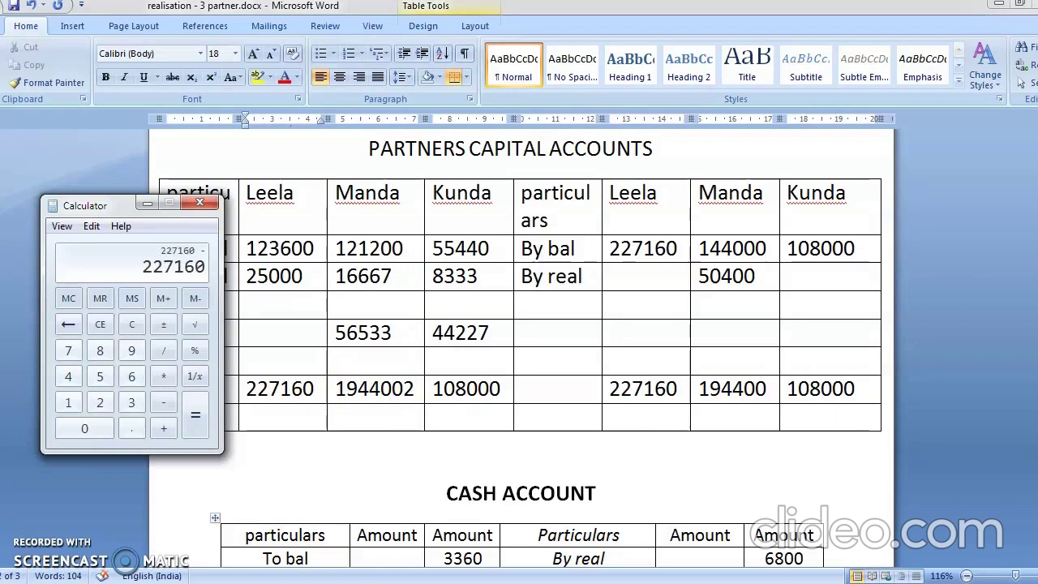
pyautogui.write('123600')
pyautogui.press('-')
pyautogui.write('25000')
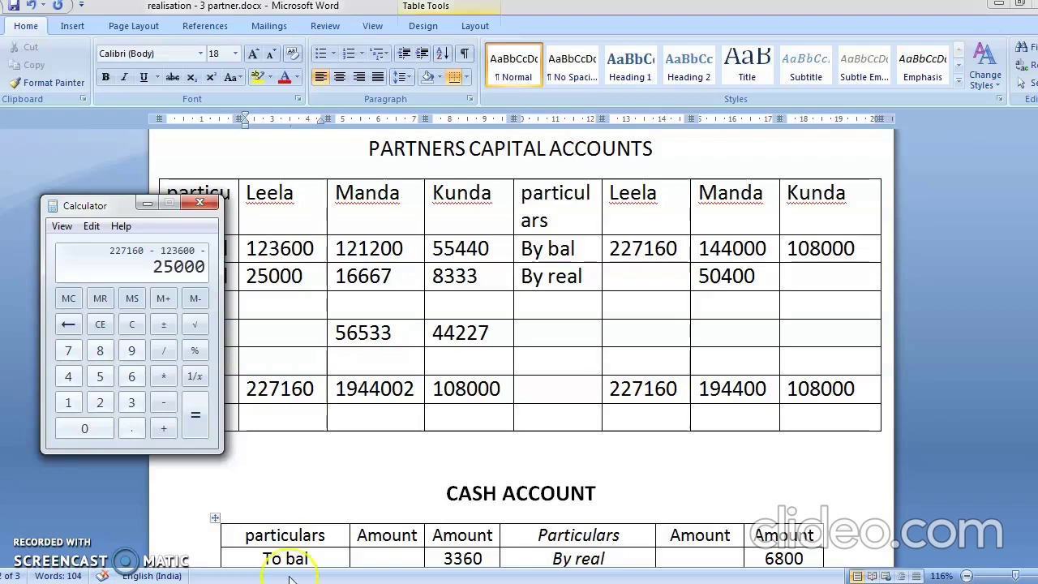
pyautogui.click(195, 417)
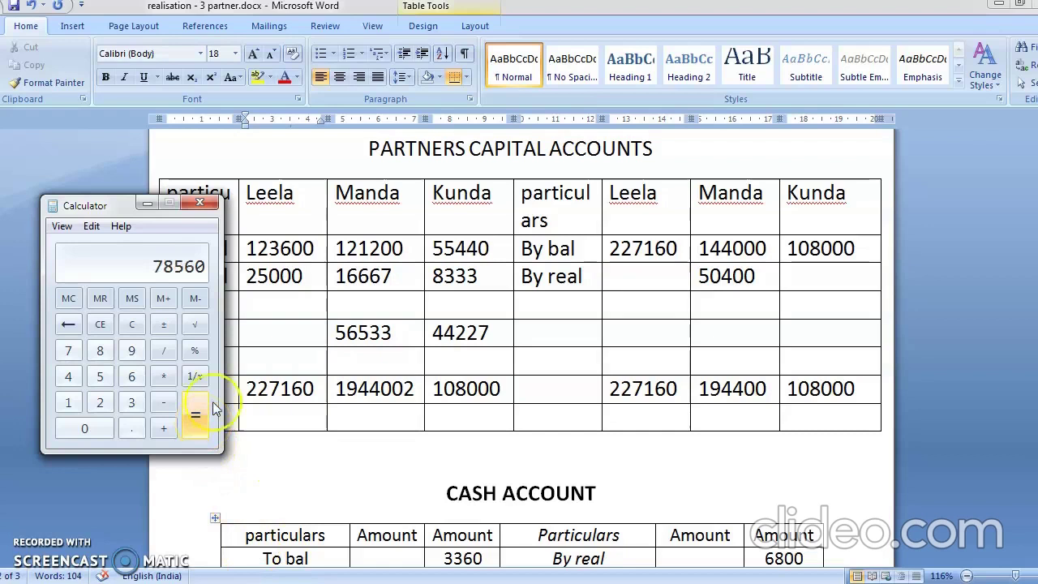
# Step: Enter 78560 as the first partner's debit balancing figure in the Partners Capital Accounts and label that row "To bank"
pyautogui.click(272, 334)
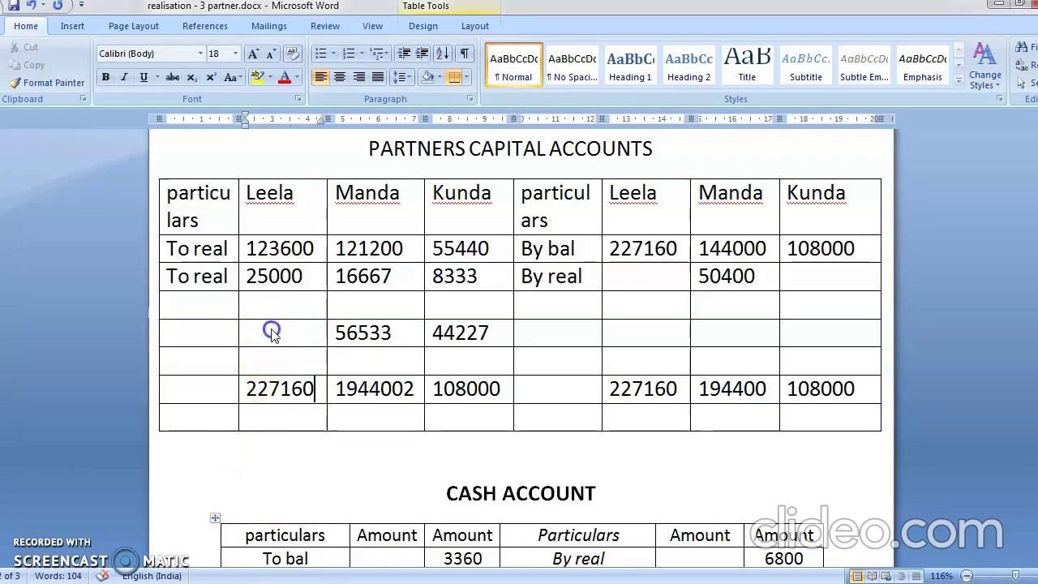
pyautogui.write('78560')
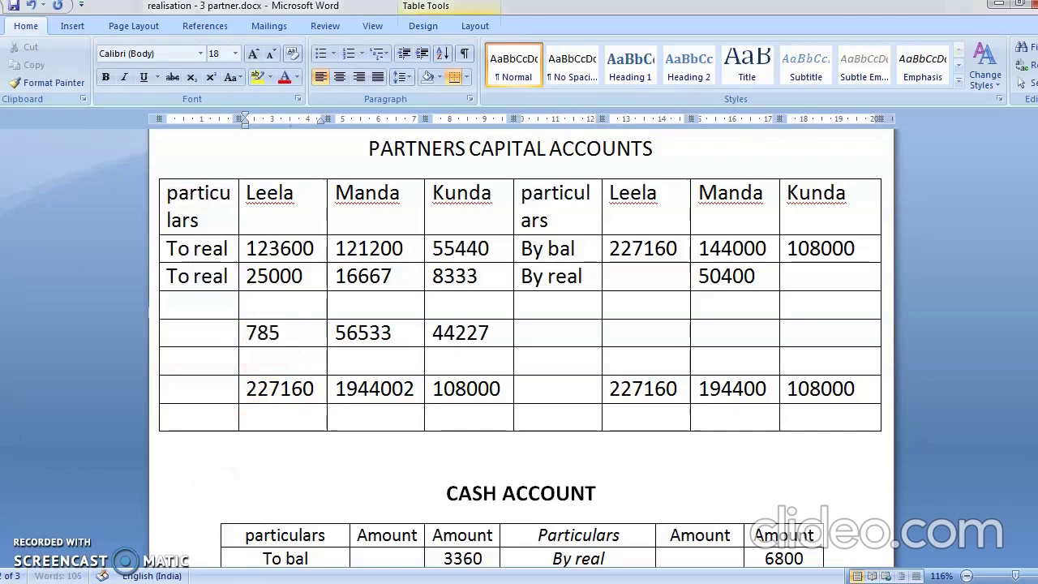
pyautogui.click(186, 333)
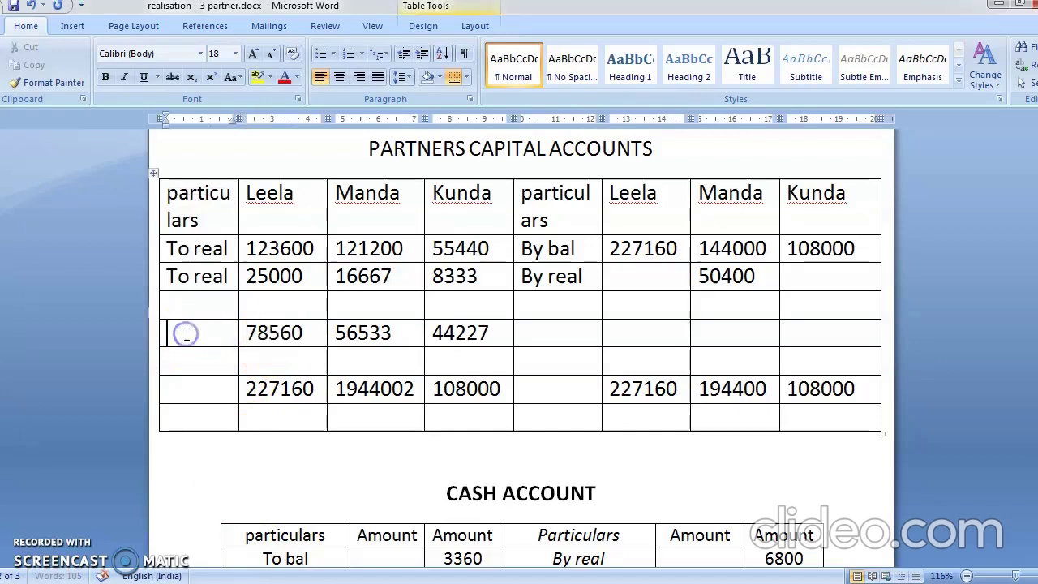
pyautogui.write('To bank')
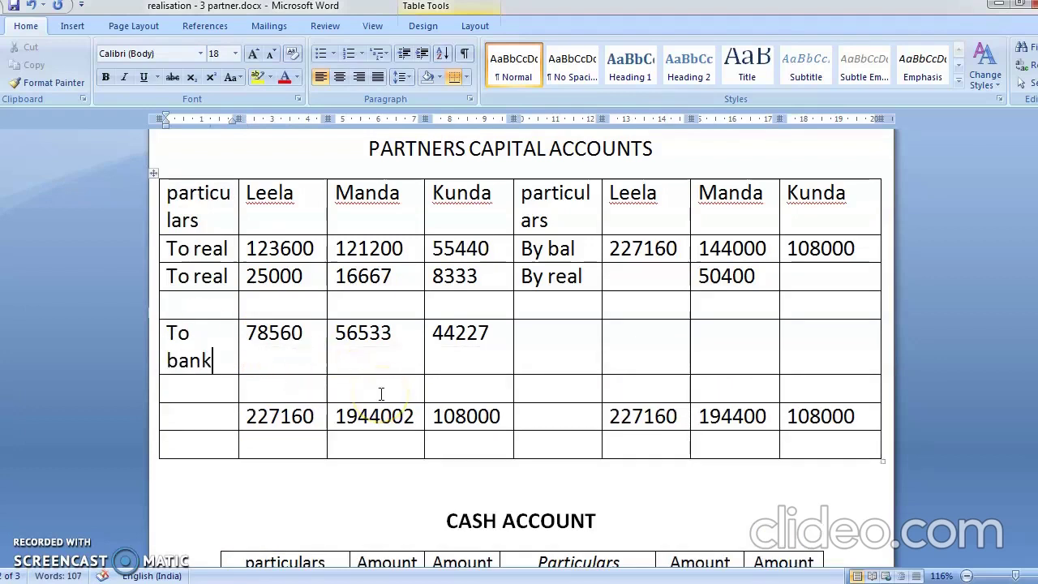
# Step: Add a credit entry to the Cash Account below "By real", with "By" plus the first partner's name and the amount 78560
pyautogui.press('pagedown')
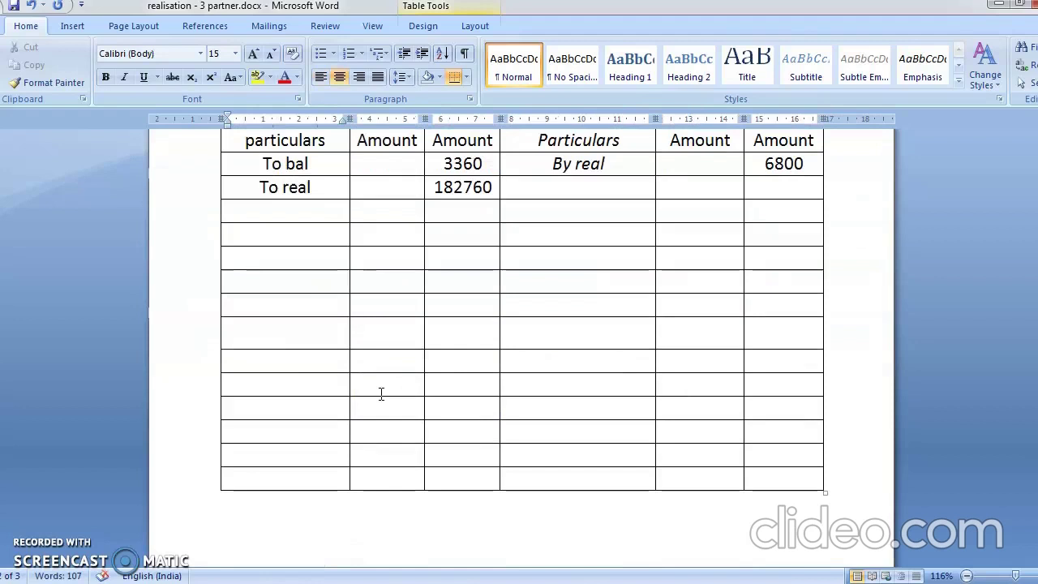
pyautogui.click(569, 188)
pyautogui.write('by')
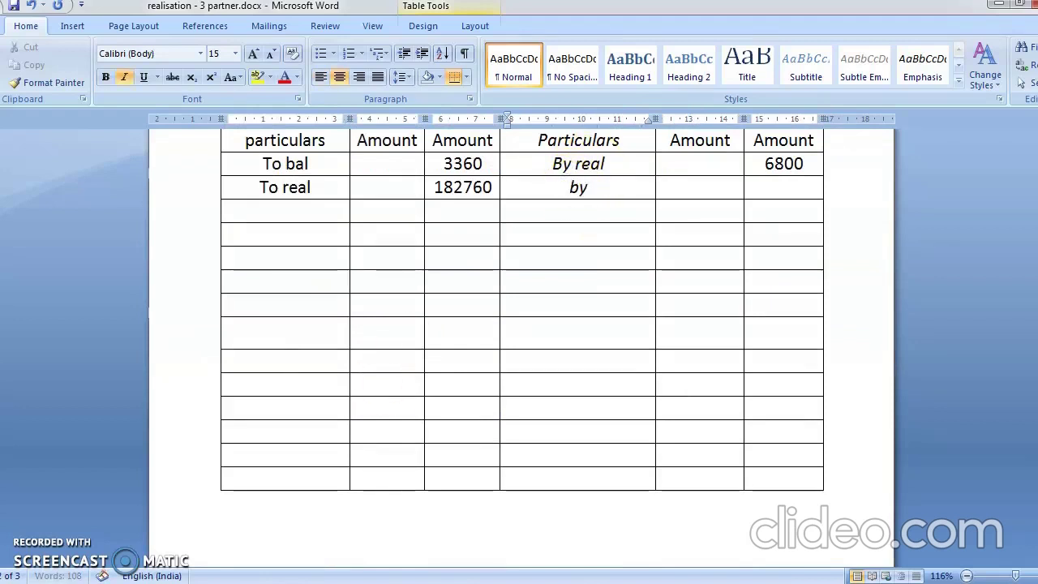
pyautogui.write(' leela')
pyautogui.press('Tab')
pyautogui.press('Tab')
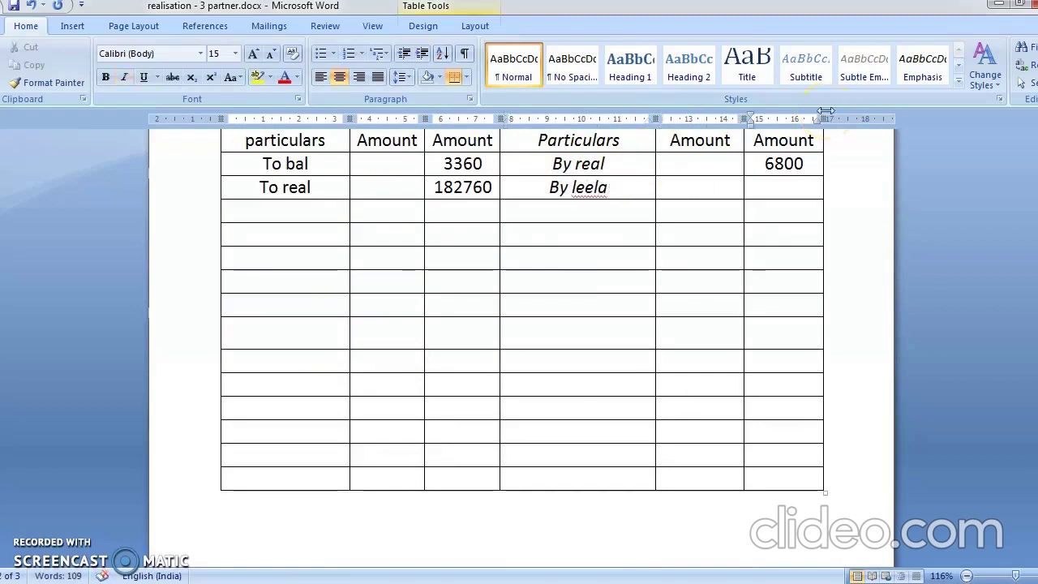
pyautogui.write('78560')
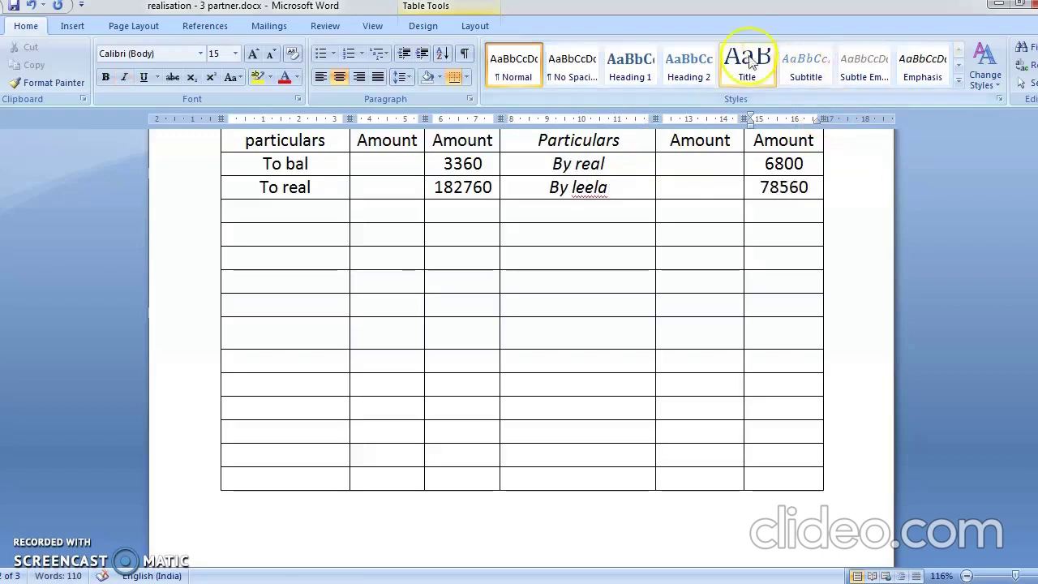
# Step: Add the second partner's "By" entry on the Cash Account's credit side with the amount 56533
pyautogui.click(621, 219)
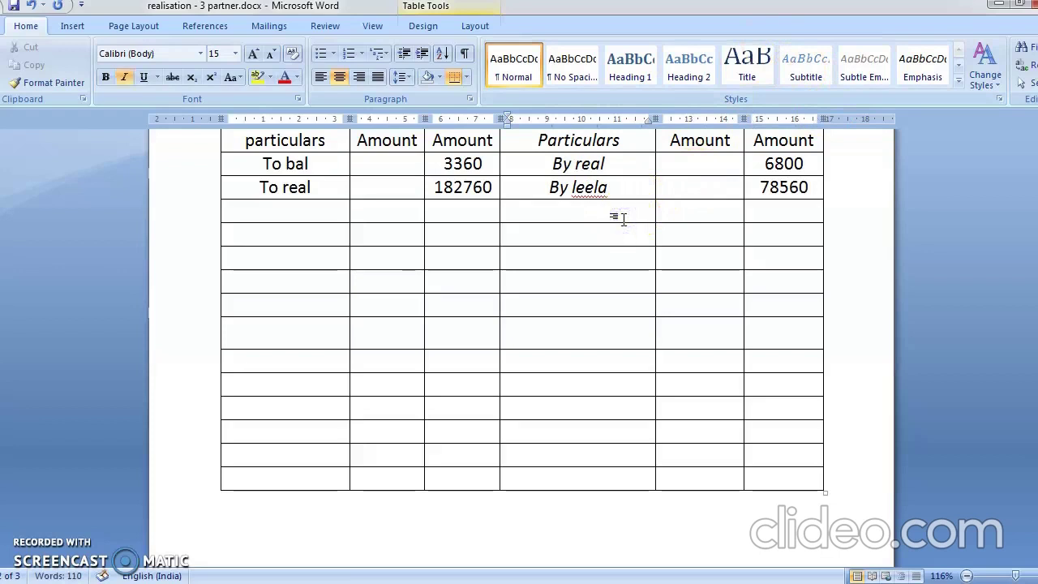
pyautogui.write('by manda')
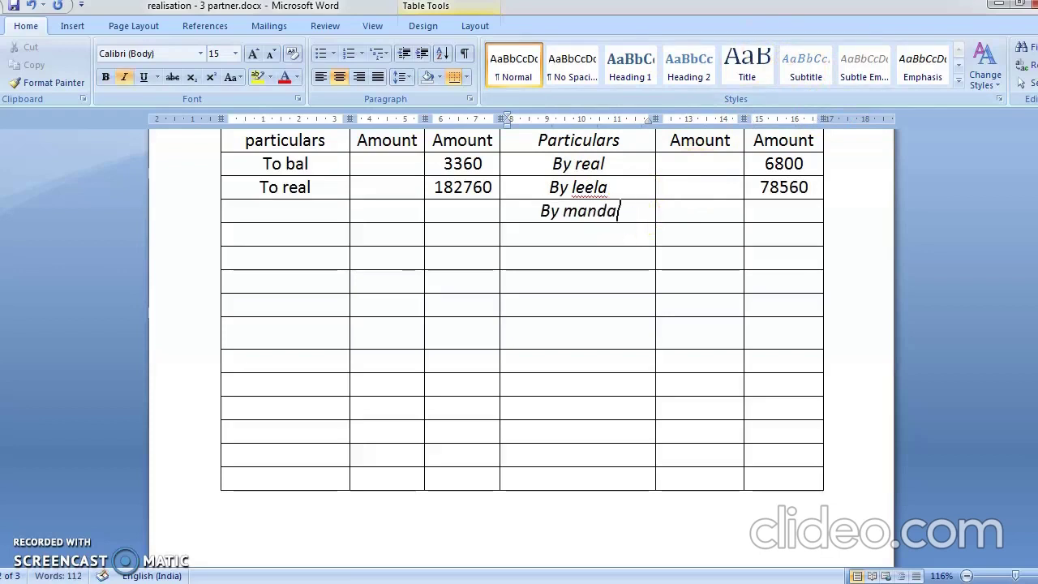
pyautogui.press('Tab')
pyautogui.press('Tab')
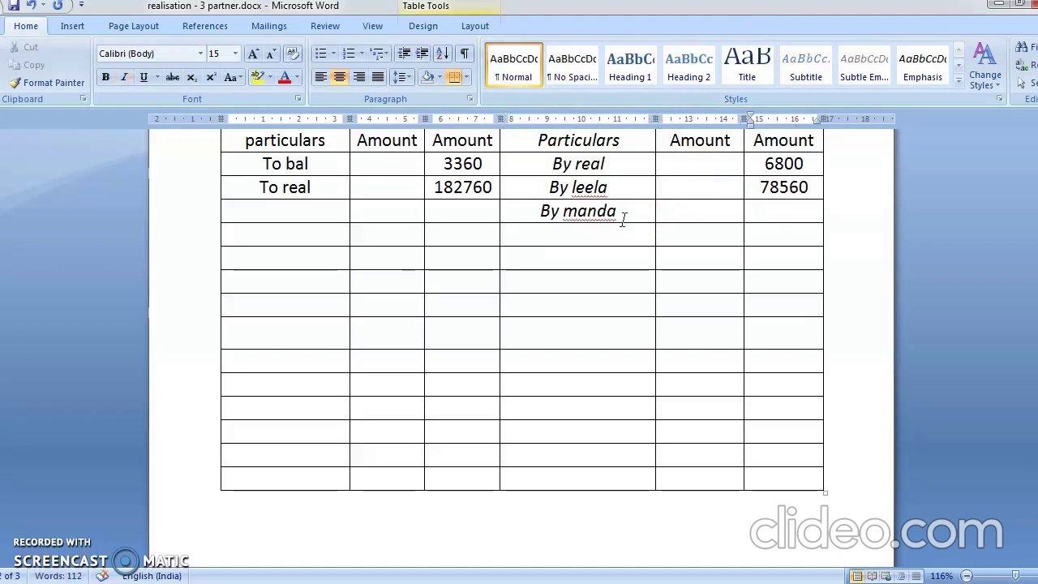
pyautogui.write('56533')
# Step: Add the third partner's "By" entry on the Cash Account's credit side with the amount 44227
pyautogui.click(553, 229)
pyautogui.write('by kun')
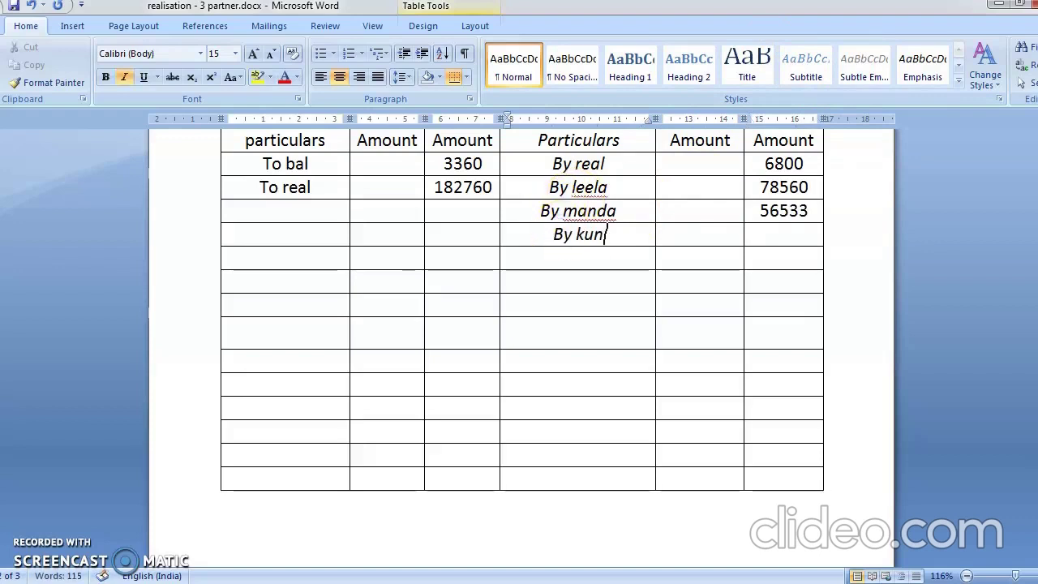
pyautogui.write('da')
pyautogui.press('Tab')
pyautogui.press('Tab')
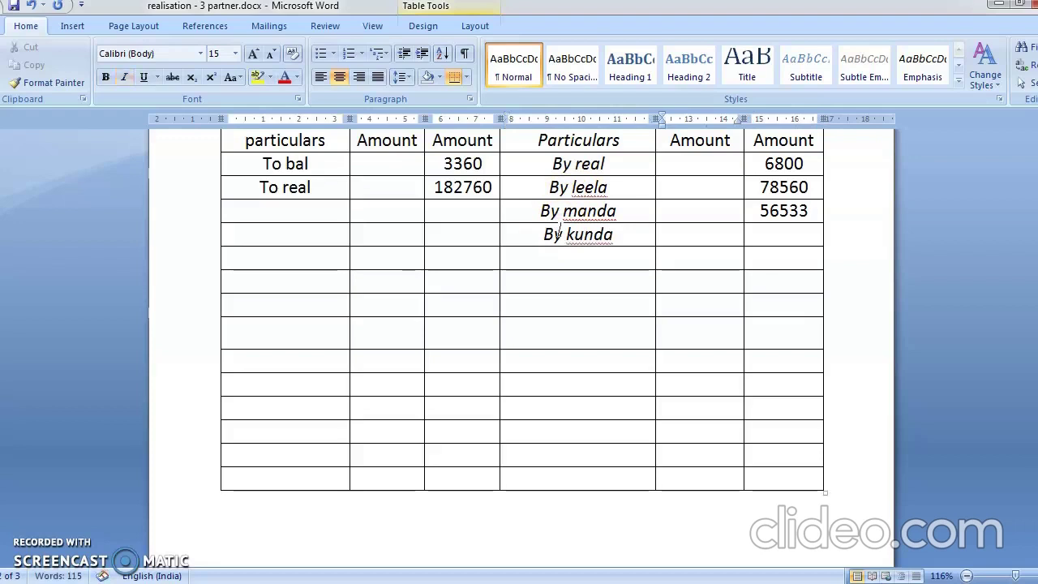
pyautogui.write('44227')
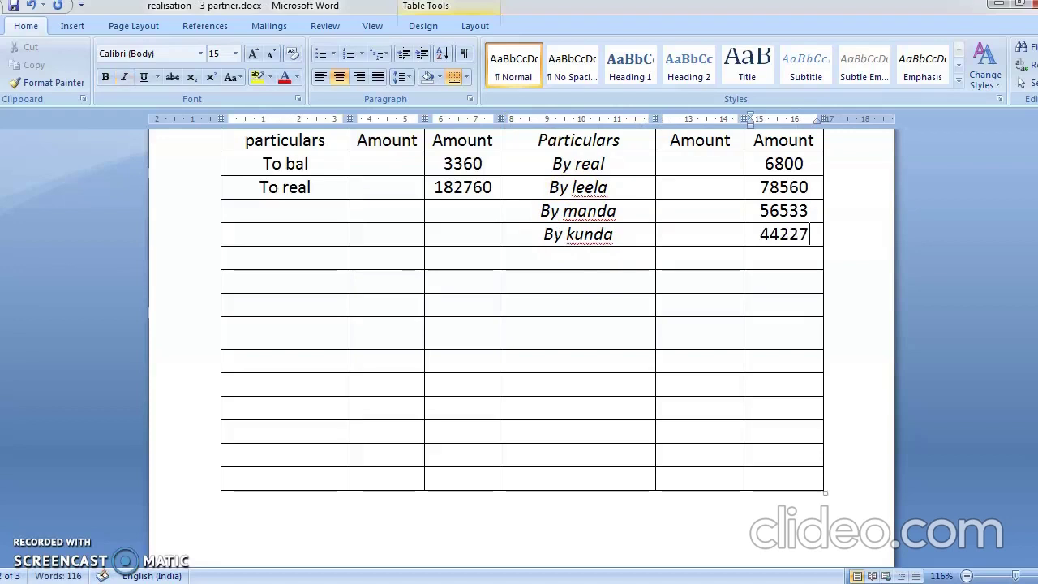
# Step: Calculate 78560 + 6800 + 56533 + 44227 in Calculator and enter 186120 as the Cash Account's credit total, third row from the end
pyautogui.click(759, 363)
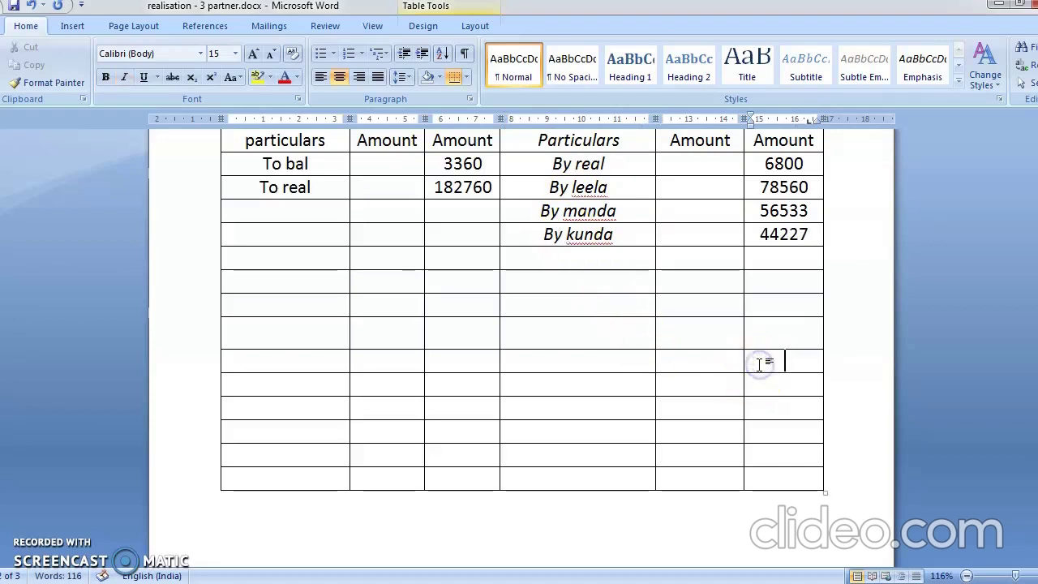
pyautogui.hotkey('alt', 'Tab')
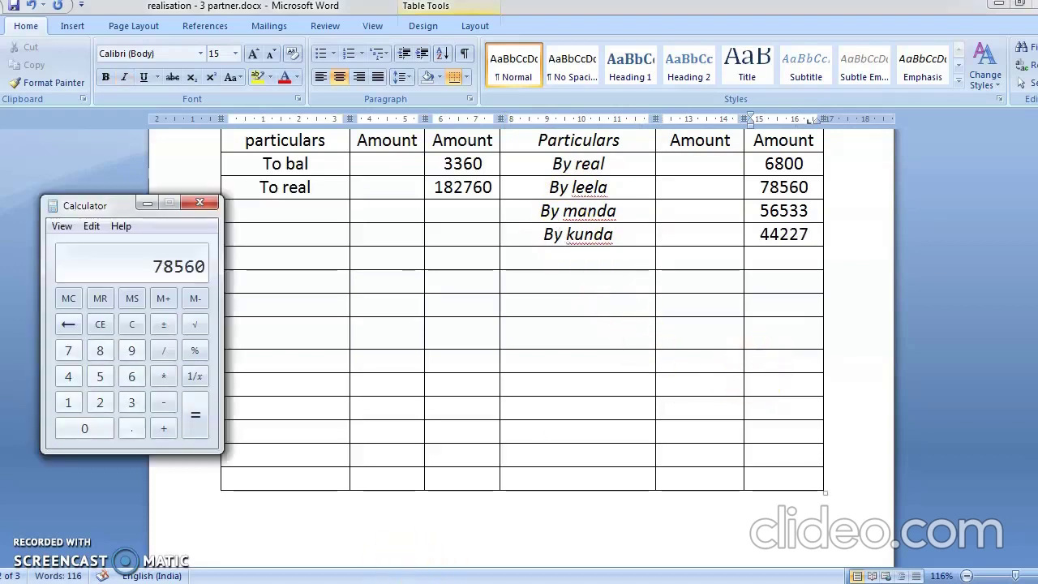
pyautogui.press('+')
pyautogui.write('6800')
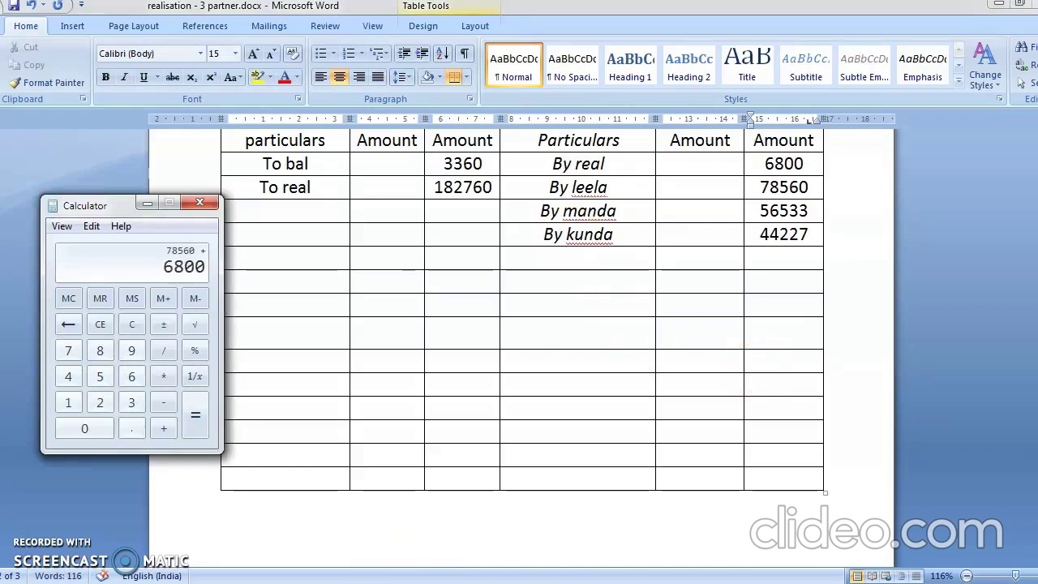
pyautogui.press('+')
pyautogui.write('56533')
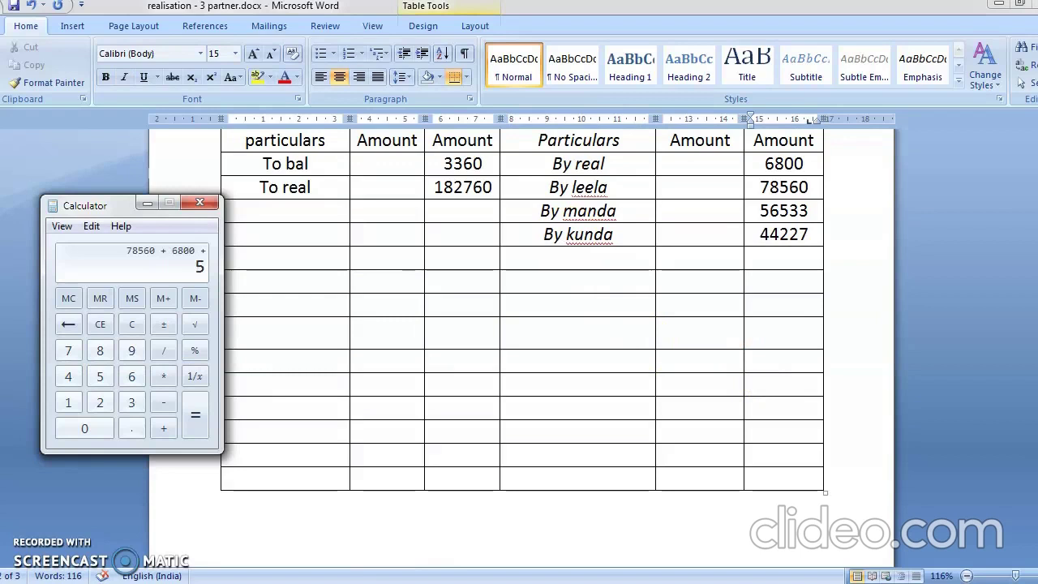
pyautogui.press('+')
pyautogui.write('44227')
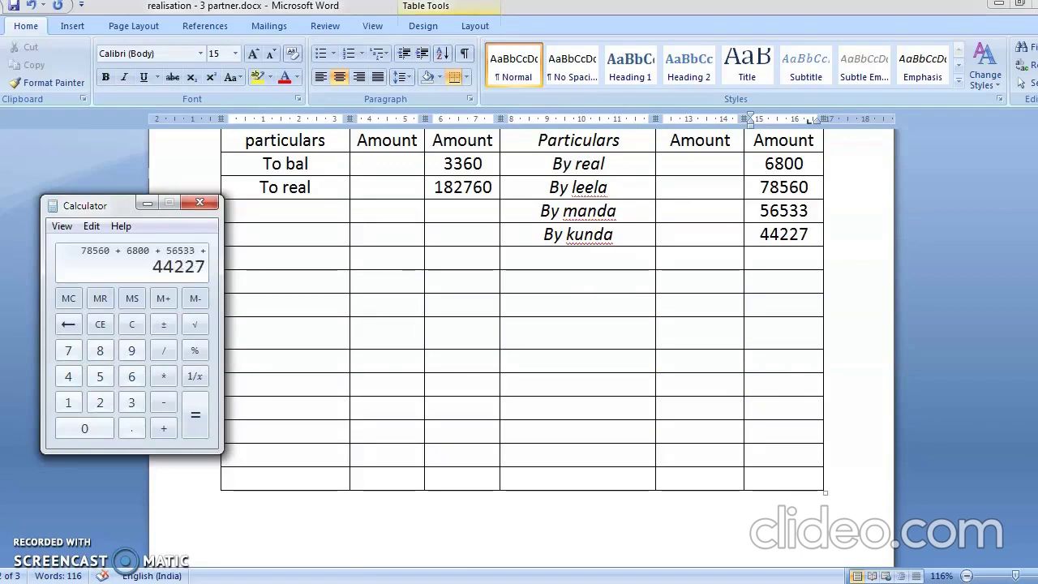
pyautogui.click(200, 425)
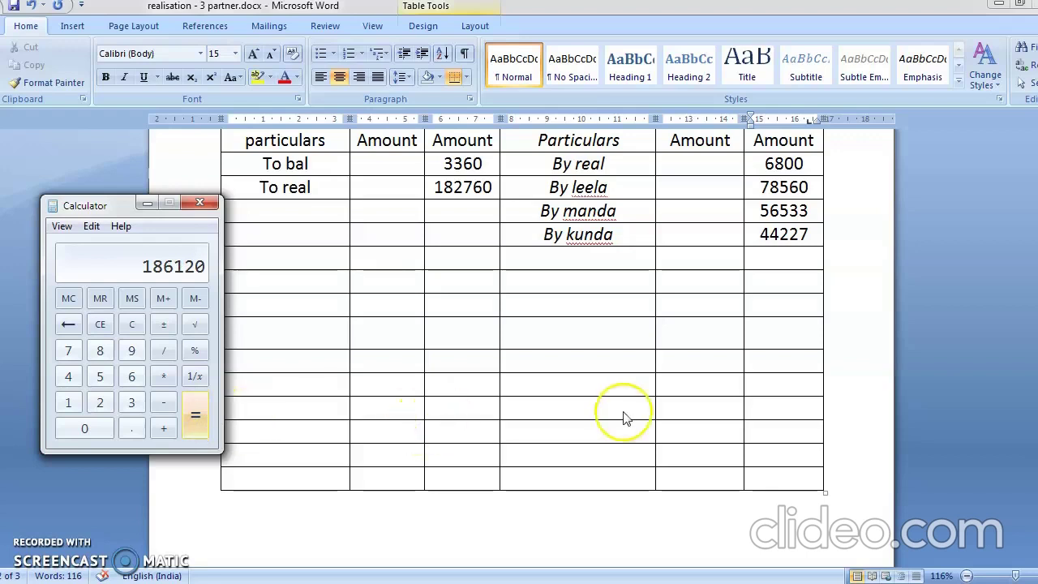
pyautogui.click(769, 428)
pyautogui.write('186120')
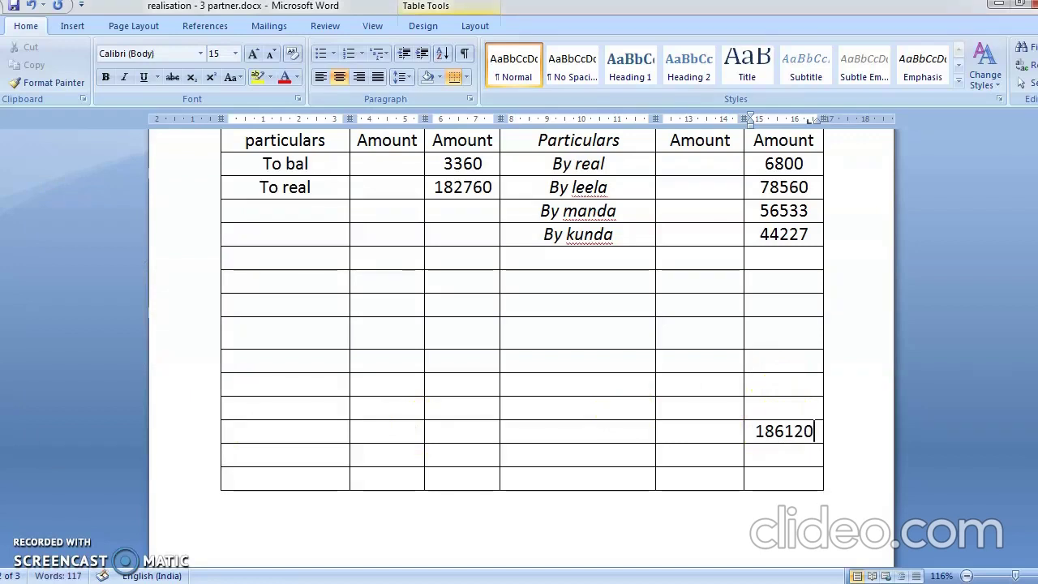
# Step: Calculate 3360 + 182760 in Calculator for the Cash Account's debit total
pyautogui.click(389, 341)
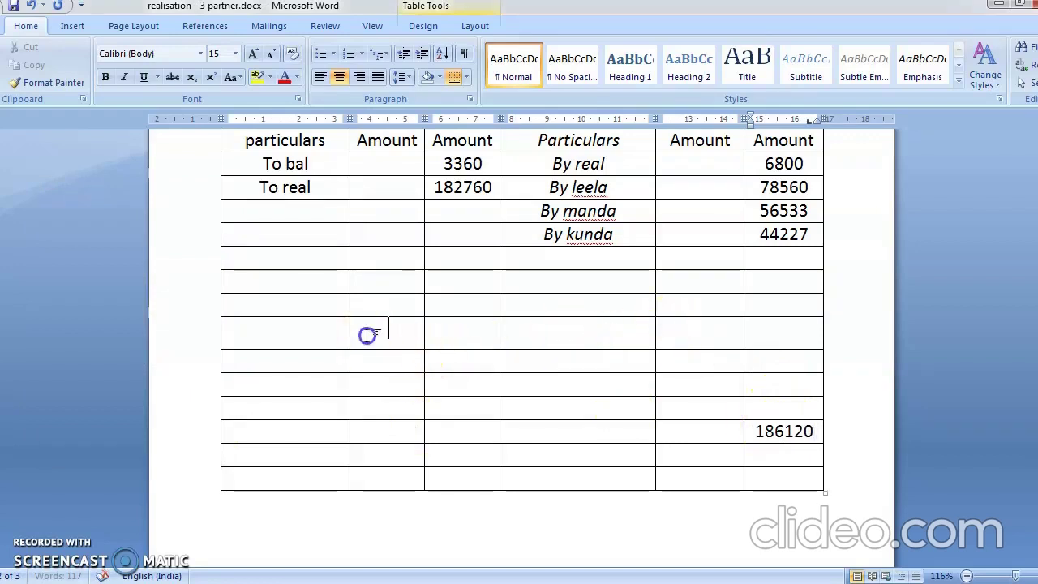
pyautogui.moveTo(344, 579)
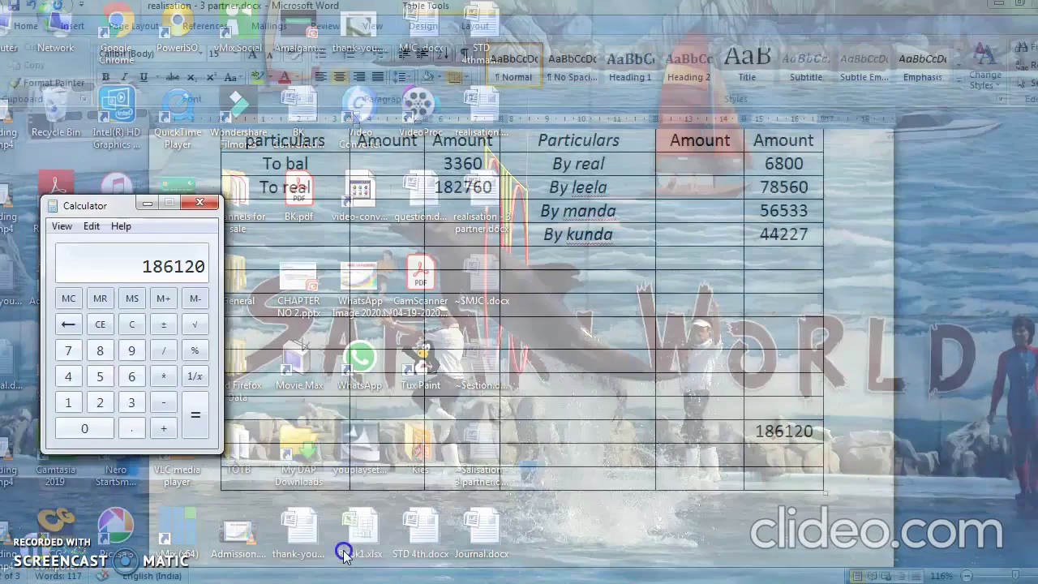
pyautogui.click(344, 552)
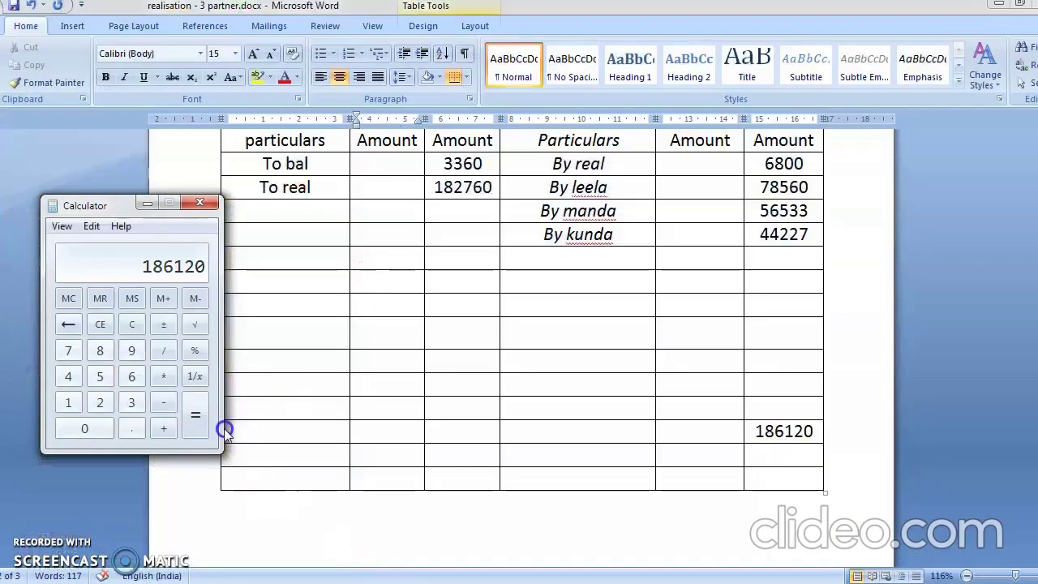
pyautogui.write('33')
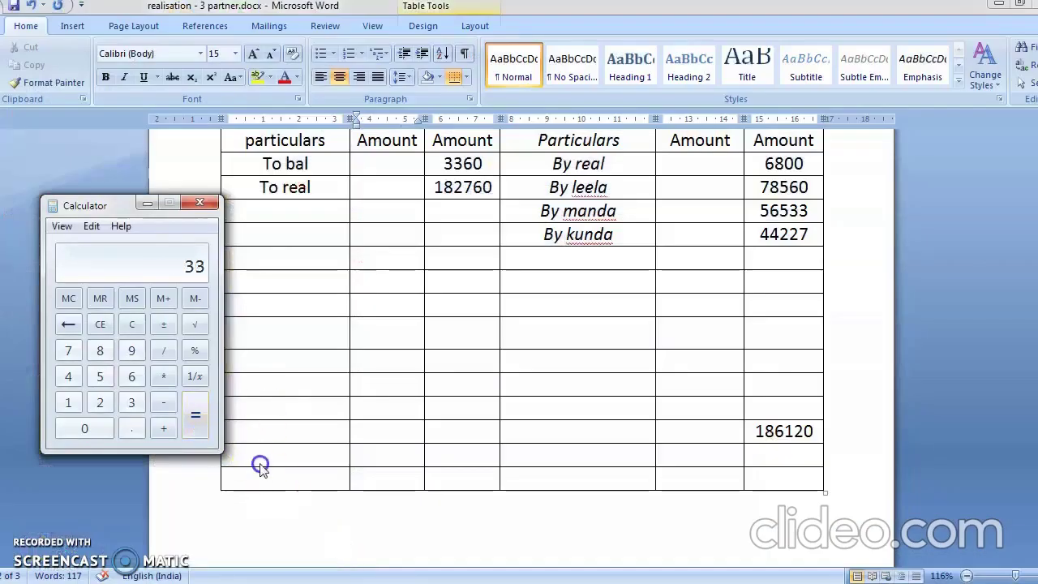
pyautogui.write('60 + 182760')
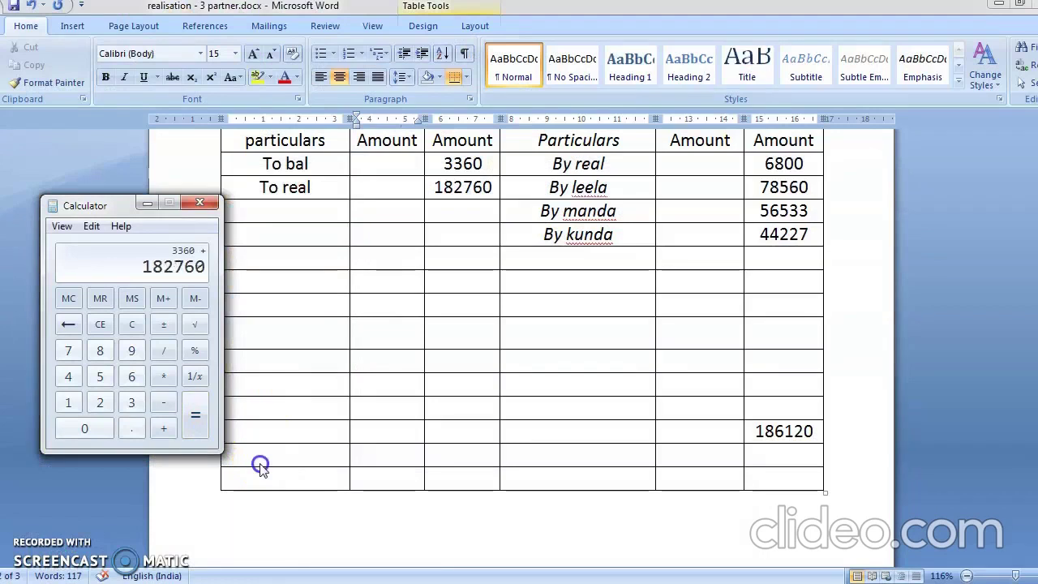
pyautogui.click(195, 415)
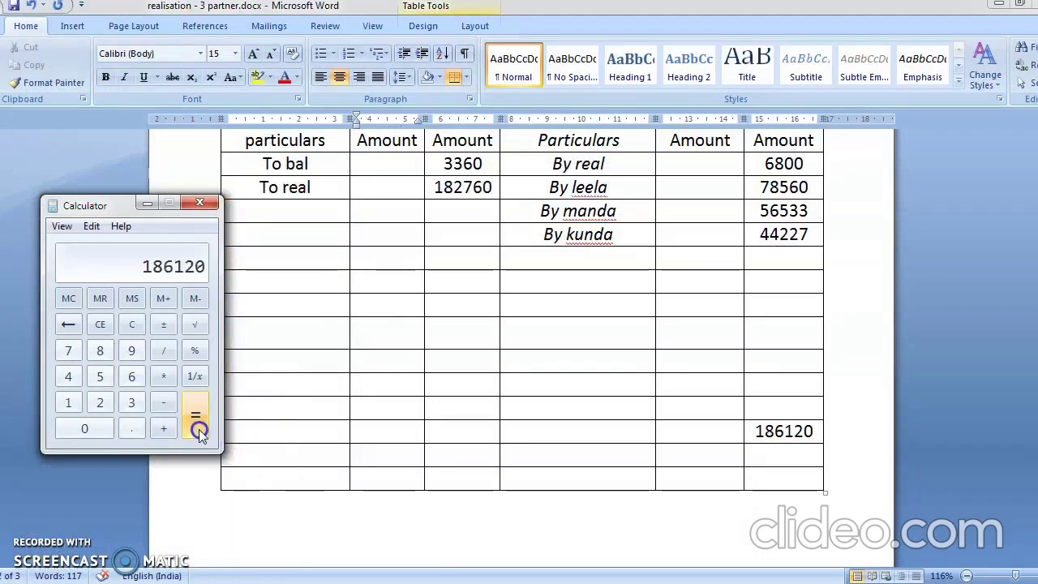
pyautogui.click(454, 431)
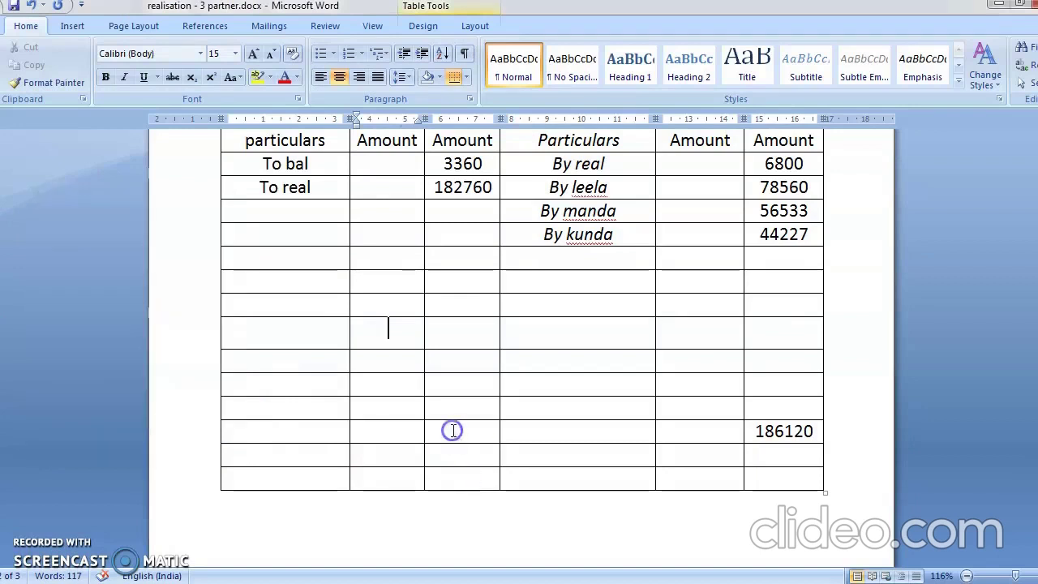
pyautogui.write('186120')
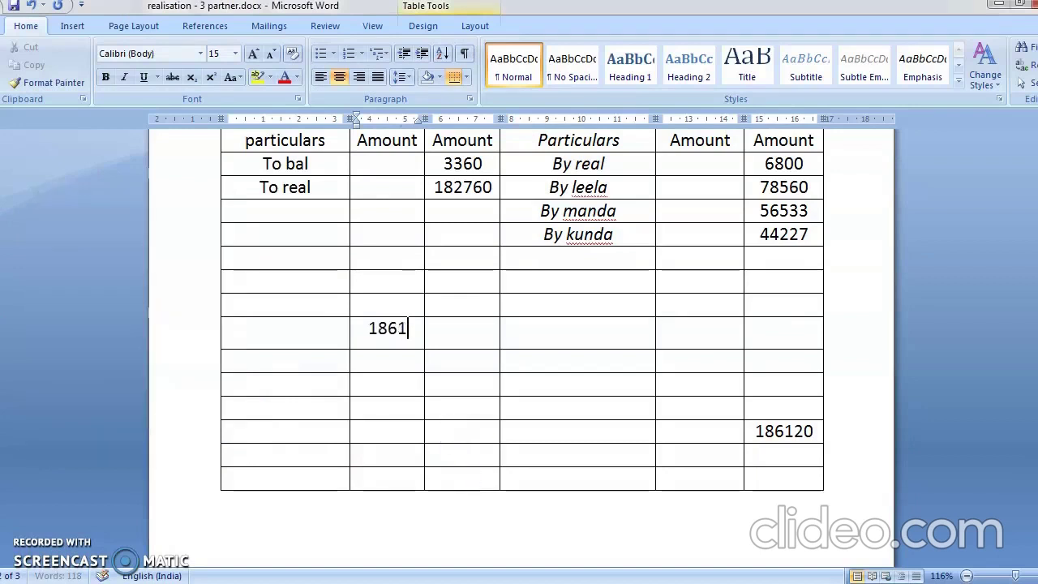
pyautogui.press('BackSpace')
pyautogui.press('BackSpace')
pyautogui.press('BackSpace')
pyautogui.press('BackSpace')
pyautogui.press('BackSpace')
pyautogui.press('BackSpace')
# Step: Enter 186120 as the Cash Account's debit total, in the same row as the credit total
pyautogui.click(459, 432)
pyautogui.write('18610')
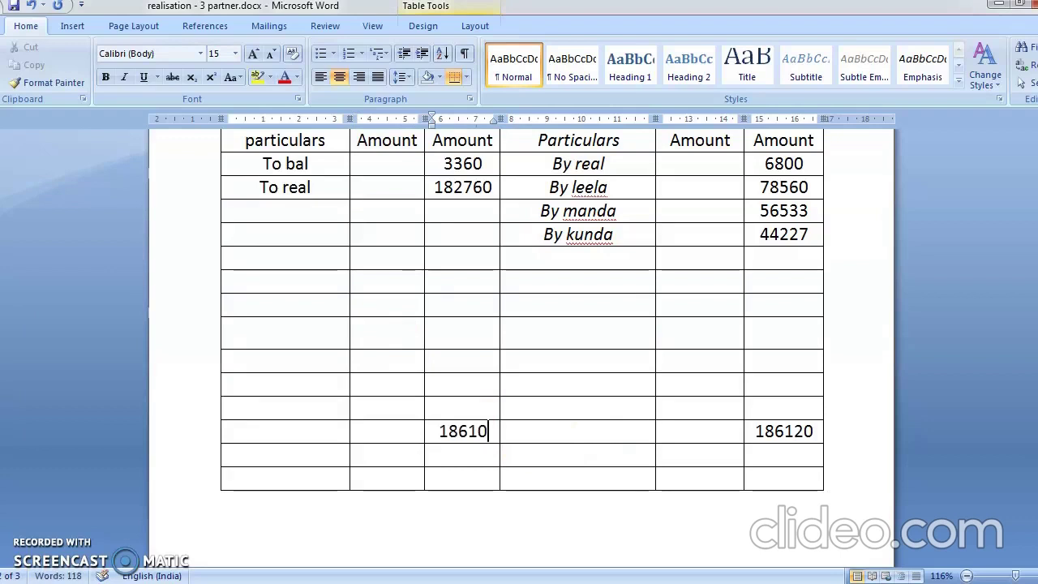
pyautogui.press('BackSpace')
pyautogui.write('20')
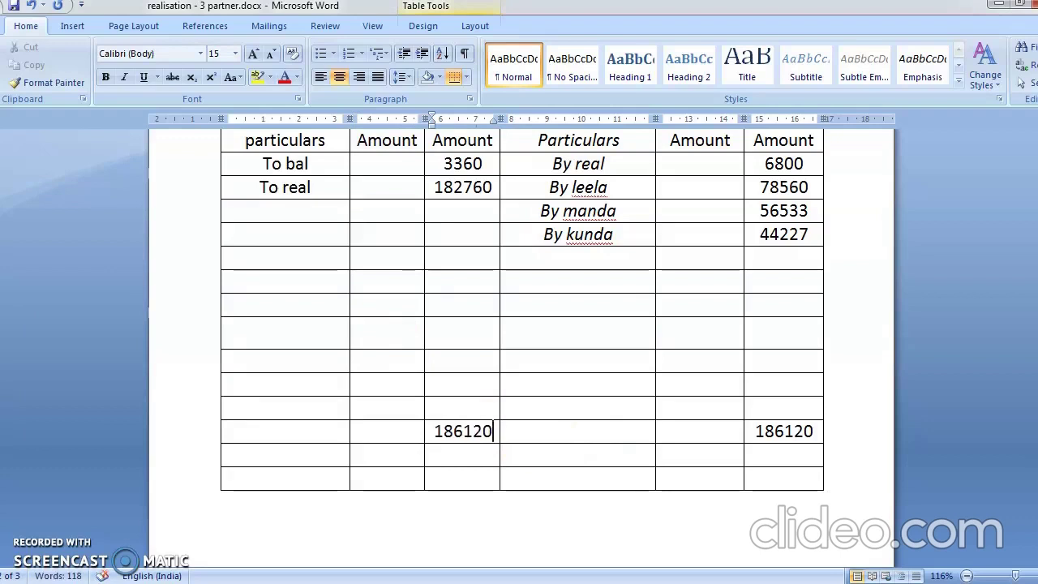
# Step: Switch to Journal.docx and enter the first partner's capital account debit line, ending "cap A/c Dr", in entry 9
pyautogui.moveTo(422, 580)
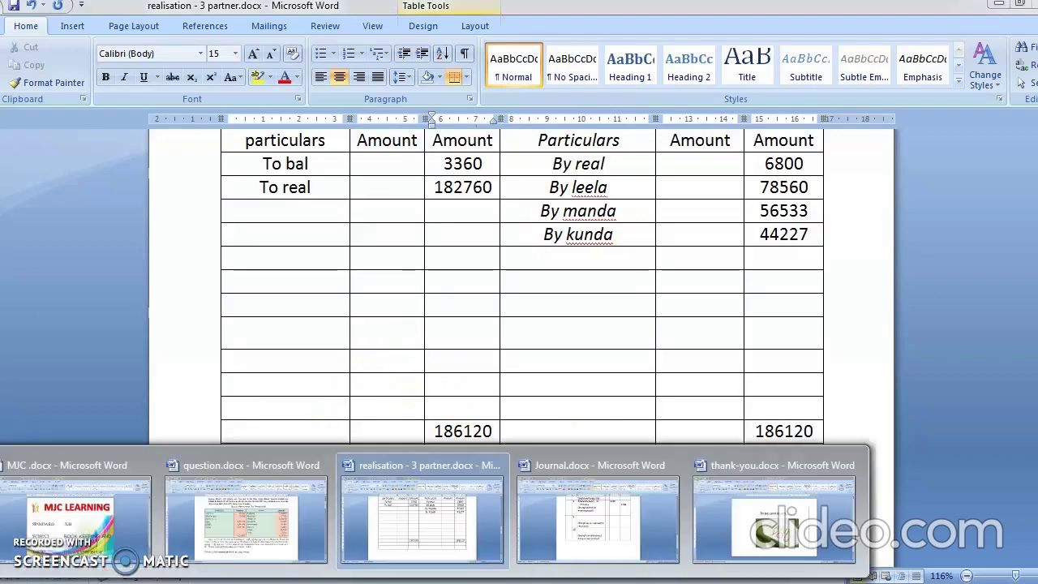
pyautogui.click(581, 519)
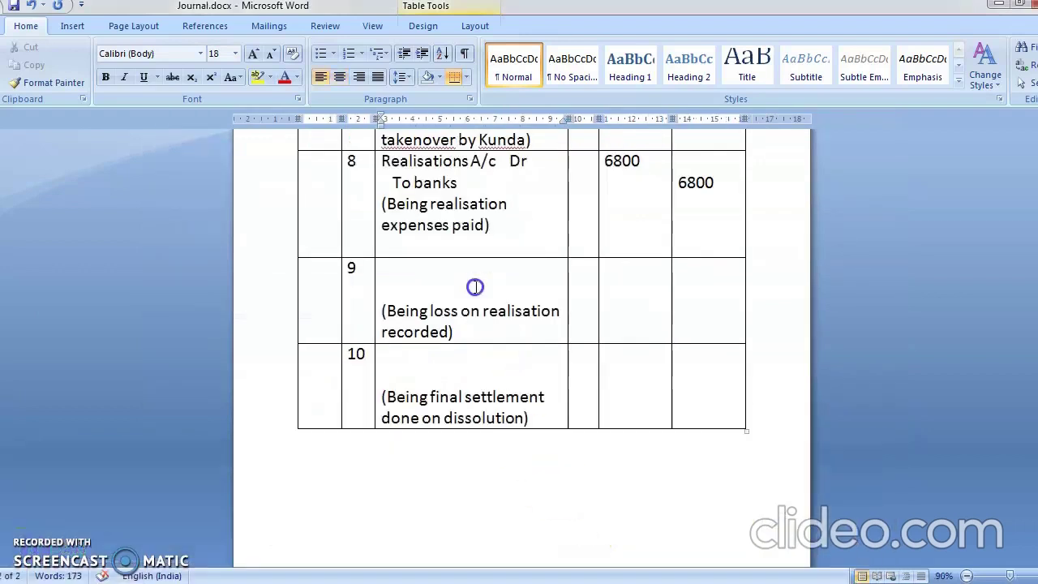
pyautogui.click(413, 274)
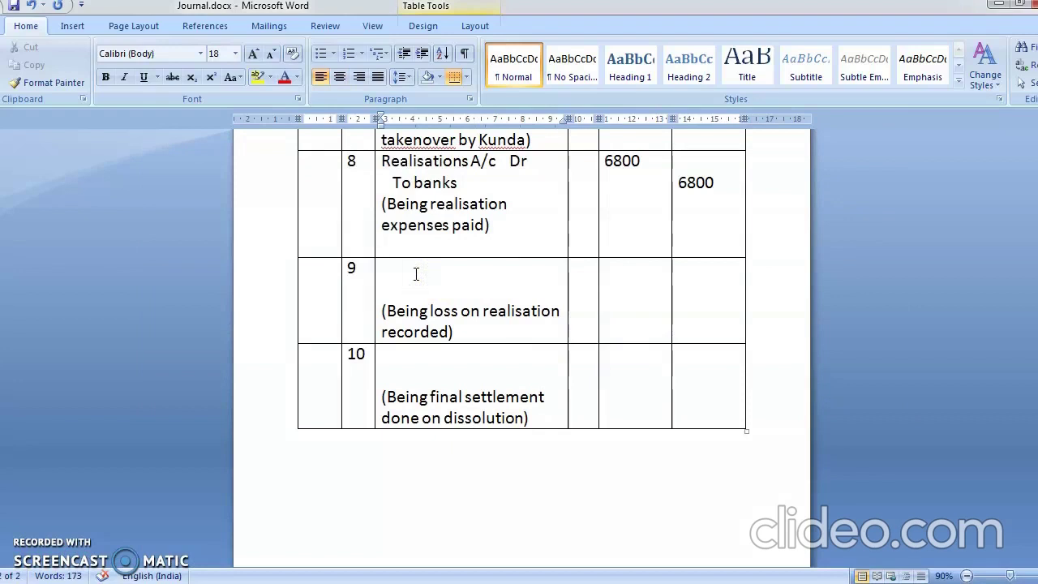
pyautogui.write('Leela cap Ac')
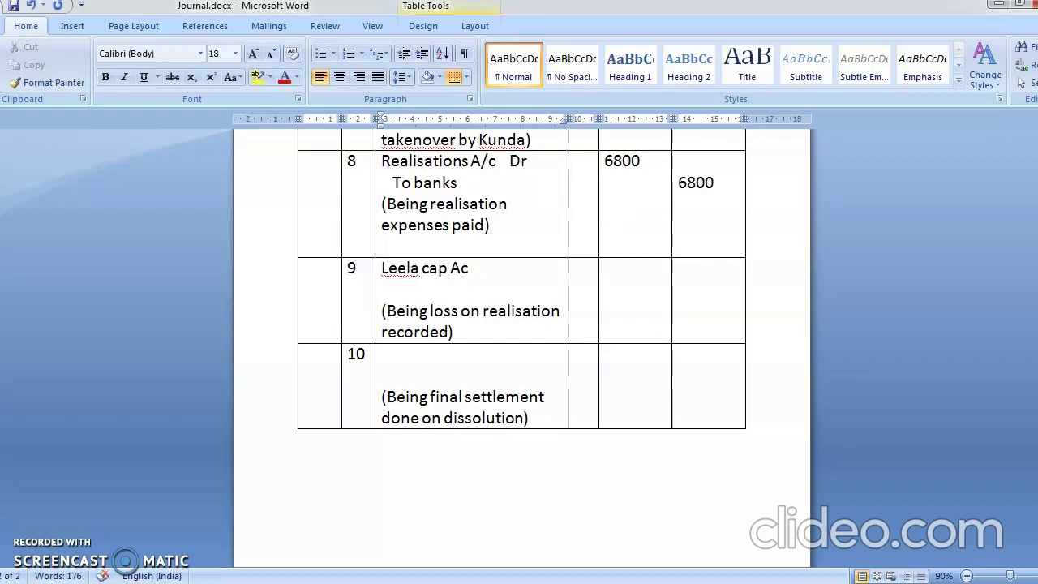
pyautogui.press('BackSpace')
pyautogui.write('/c     dr')
pyautogui.press('BackSpace')
pyautogui.press('BackSpace')
pyautogui.write('Dr')
pyautogui.press('Return')
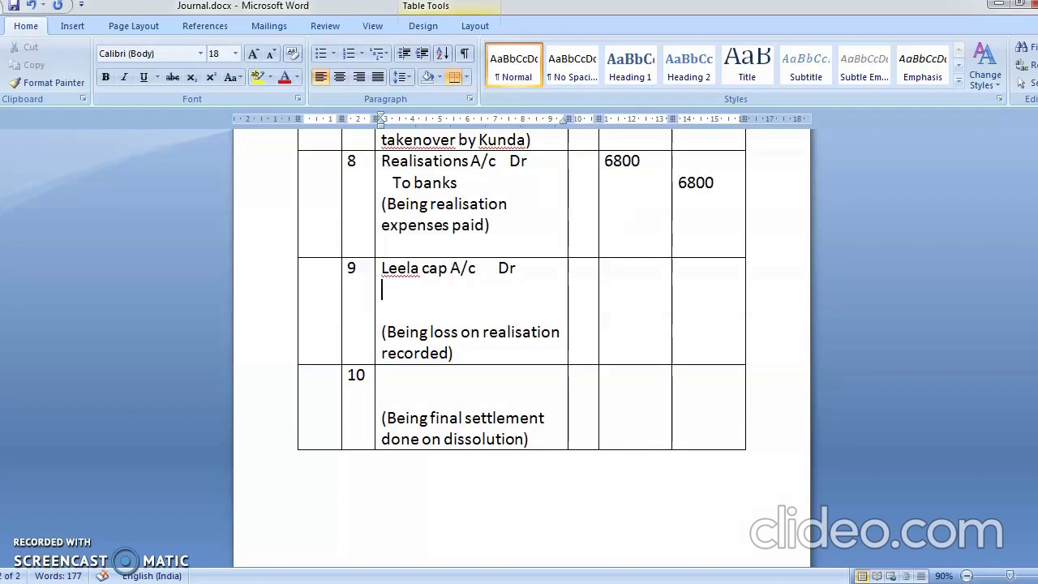
# Step: Add the second partner's "Cap A/c Dr" line to journal entry 9
pyautogui.write('manda Cap')
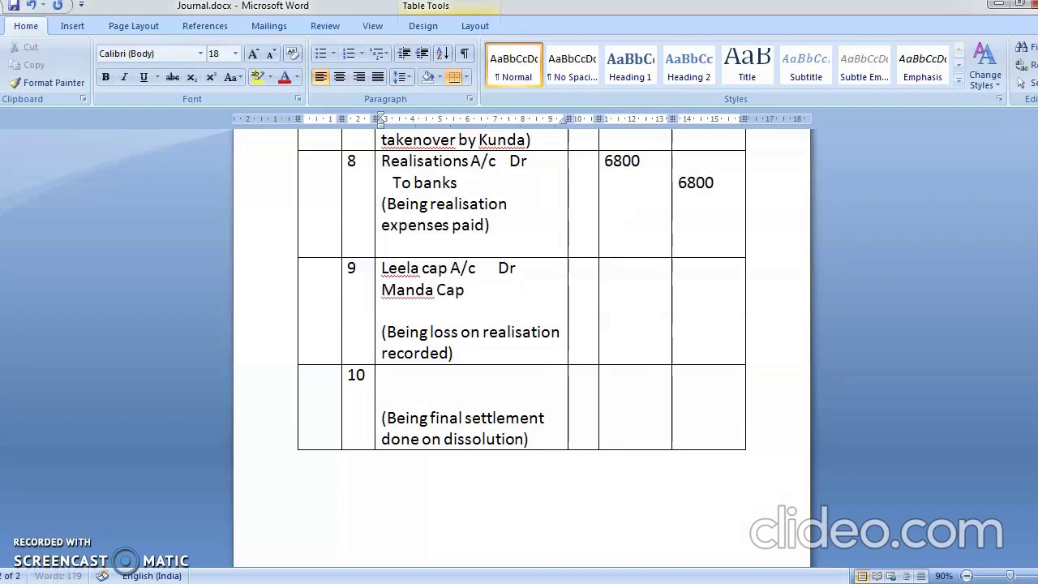
pyautogui.write(' A/c   Dr')
pyautogui.press('Return')
# Step: Add the third partner's "cap A/c Dr" line and the credit line "To relisation" to journal entry 9
pyautogui.write('kub')
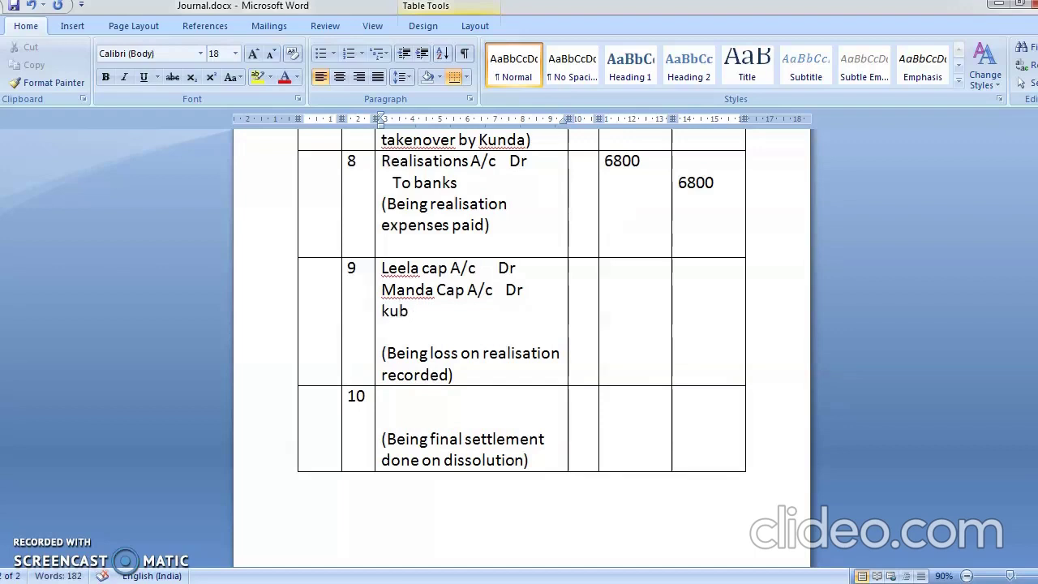
pyautogui.press('BackSpace')
pyautogui.write('nda cap A/c     ')
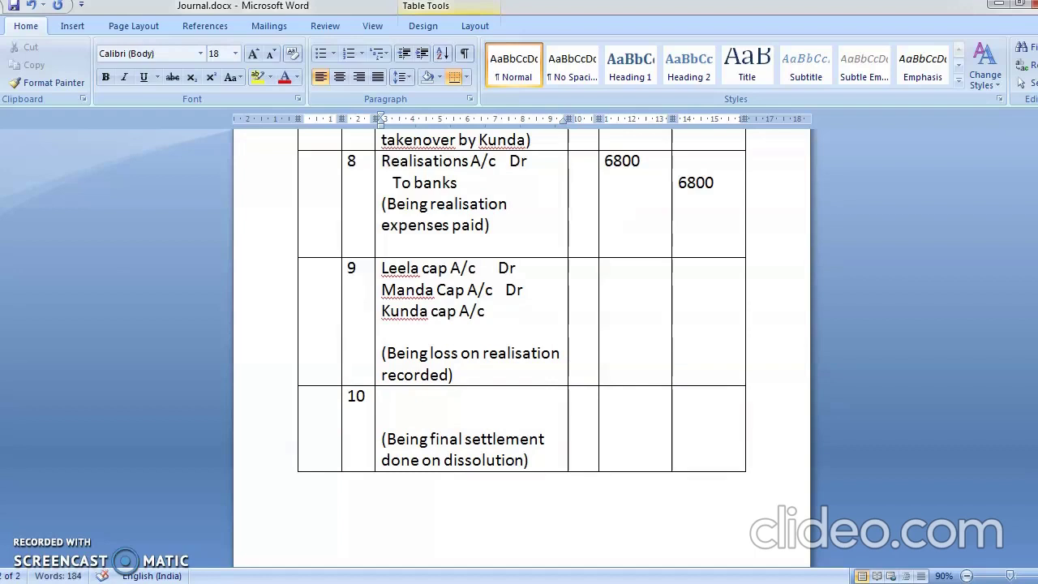
pyautogui.write('dr')
pyautogui.press('BackSpace')
pyautogui.write('Dr')
pyautogui.press('Return')
pyautogui.write('to relisation')
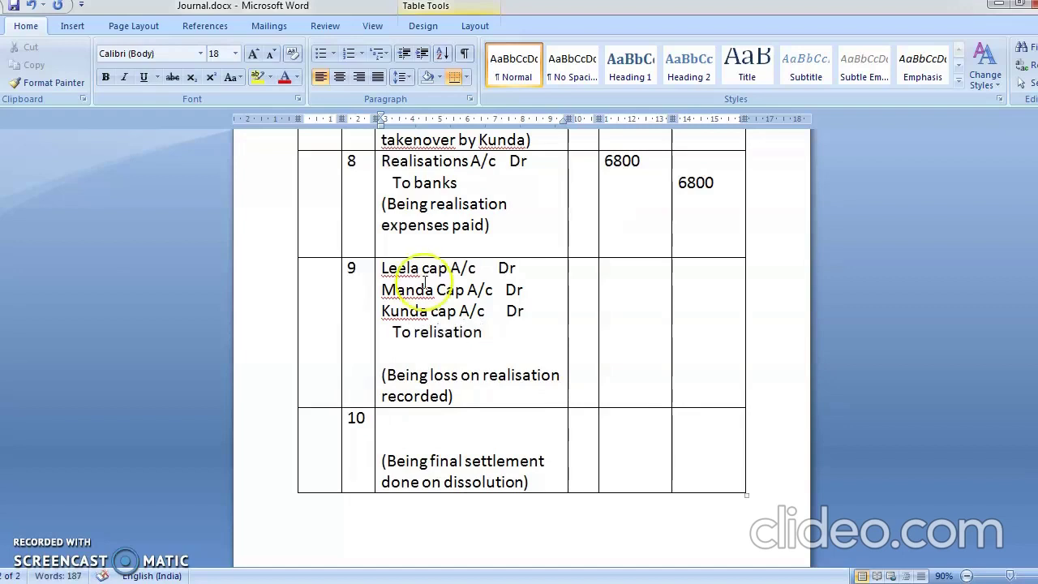
# Step: Enter entry 9's debit amounts 25000, 16667 and 8333 beside the three partners' lines
pyautogui.click(624, 274)
pyautogui.write('25000')
pyautogui.click(605, 289)
pyautogui.write('16667 ')
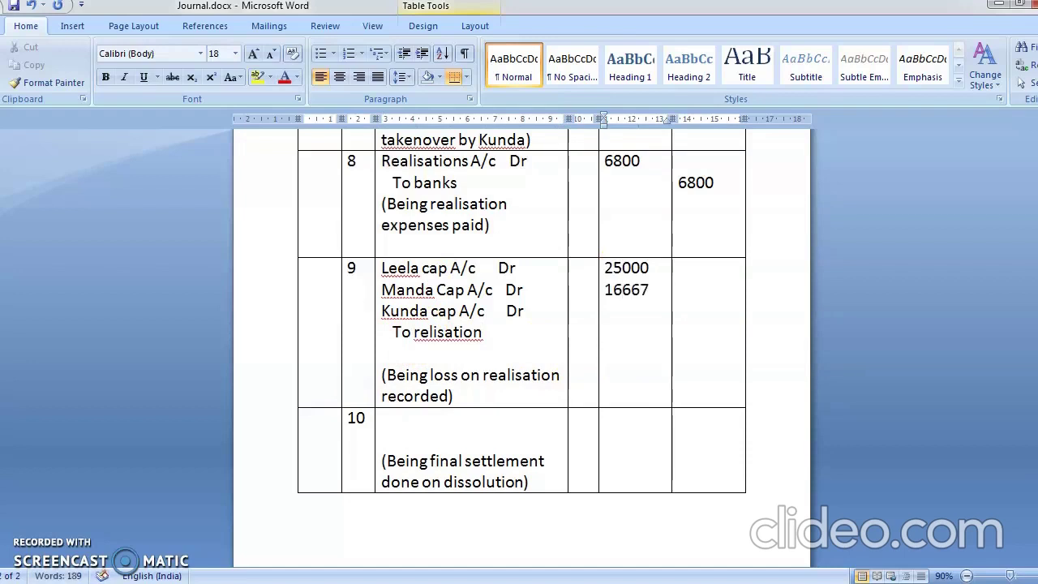
pyautogui.write('8333')
# Step: Enter 50000 as entry 9's credit amount on the "To relisation" line and remove the blank line above the narration
pyautogui.press('Tab')
pyautogui.press('Return')
pyautogui.press('Return')
pyautogui.press('Return')
pyautogui.write('50')
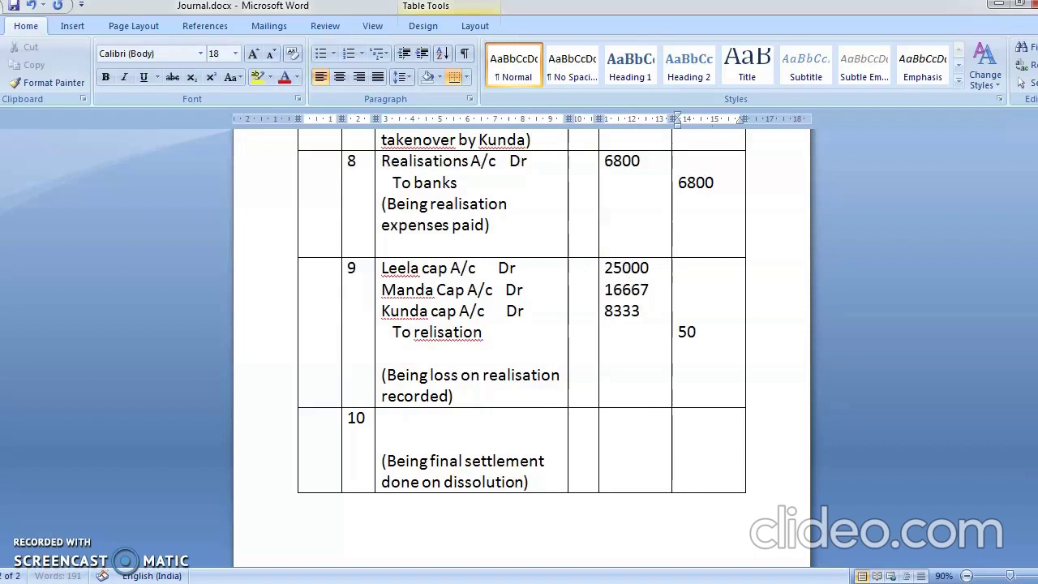
pyautogui.write('000')
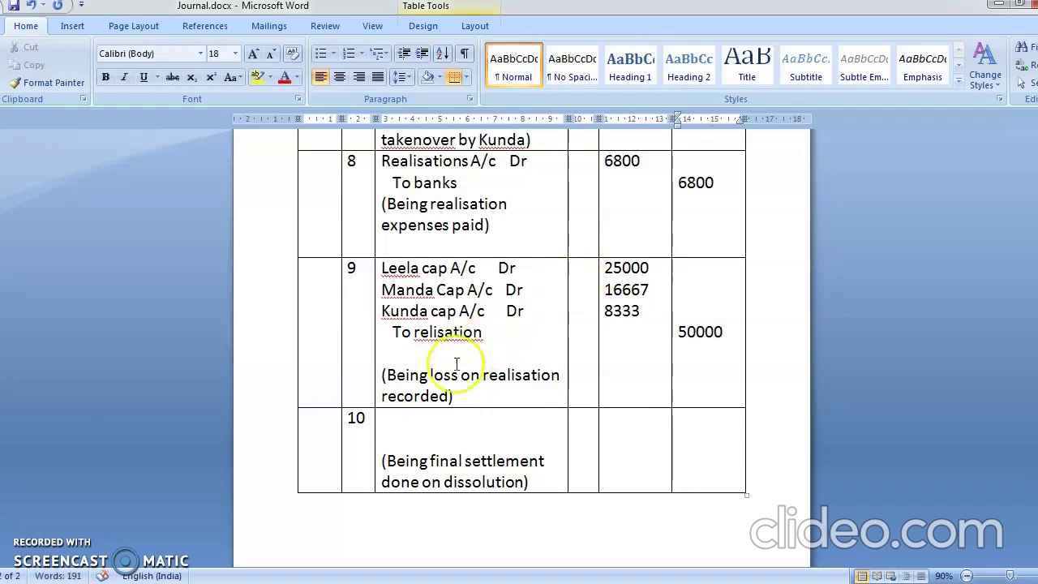
pyautogui.click(412, 353)
pyautogui.press('BackSpace')
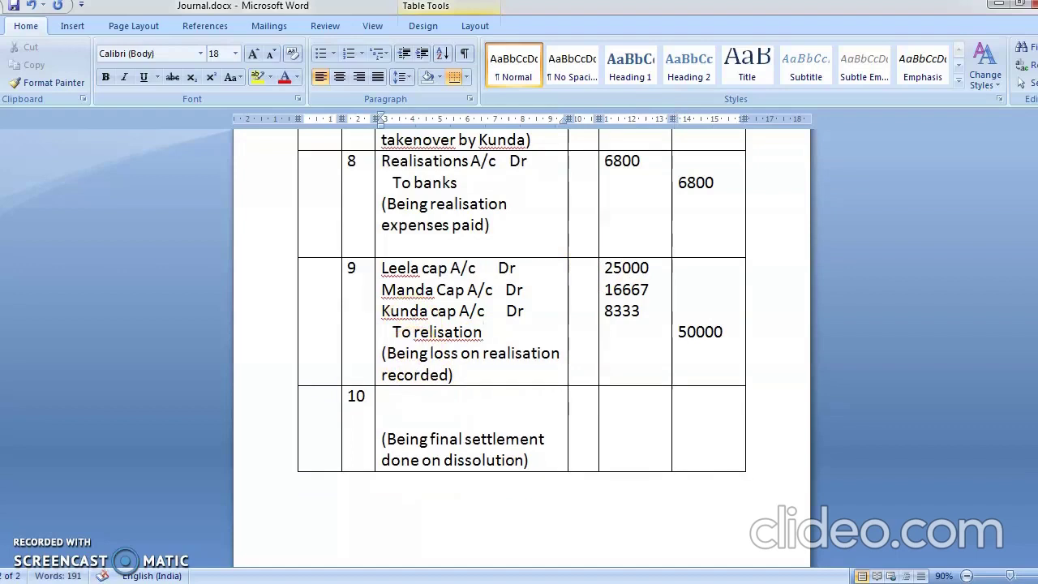
# Step: Enter the first partner's "Cap A/c Dr" line in journal entry 10, above the final settlement narration
pyautogui.click(379, 414)
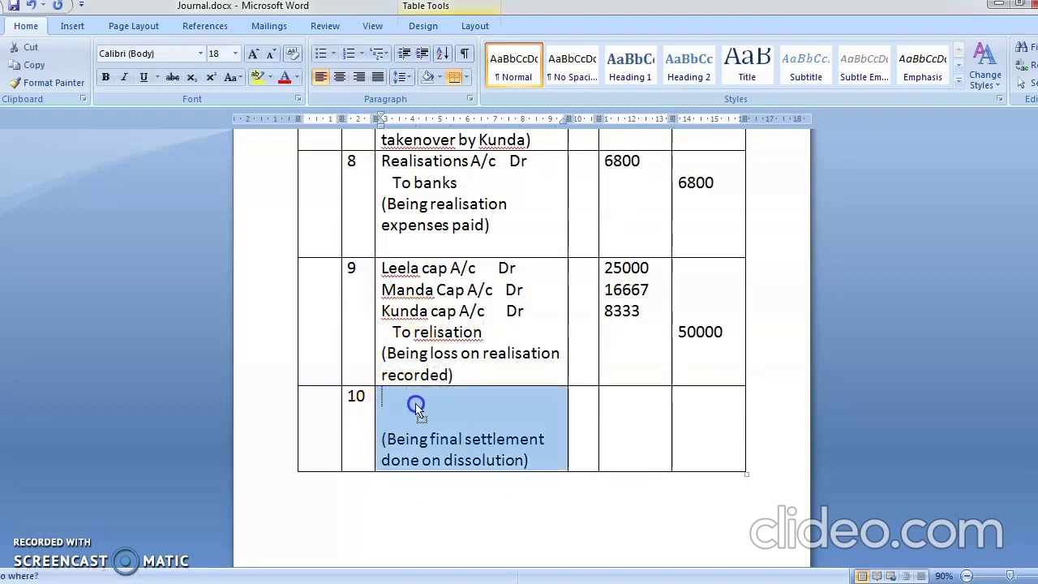
pyautogui.click(414, 397)
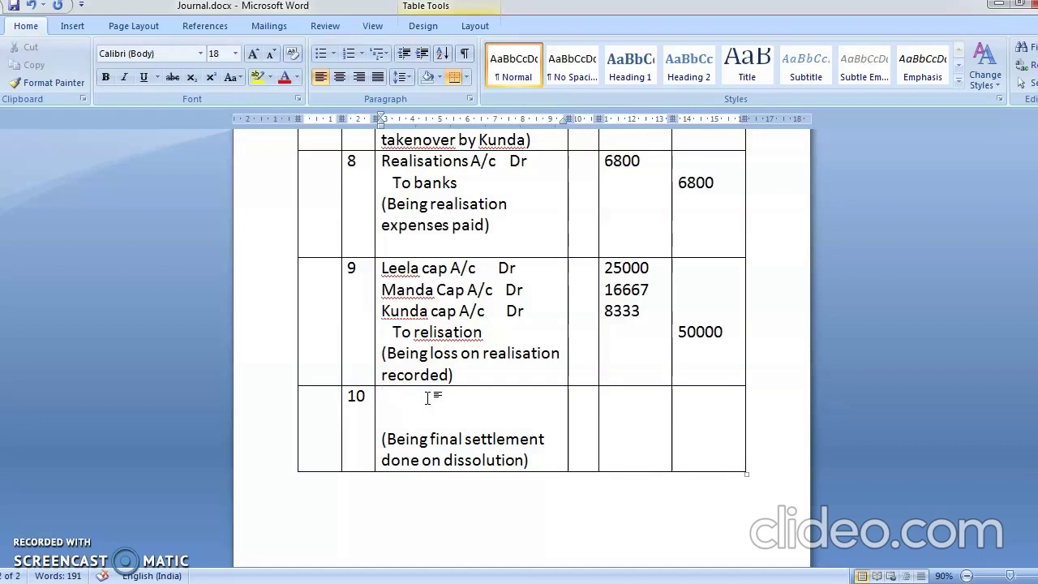
pyautogui.write('Leela Ca')
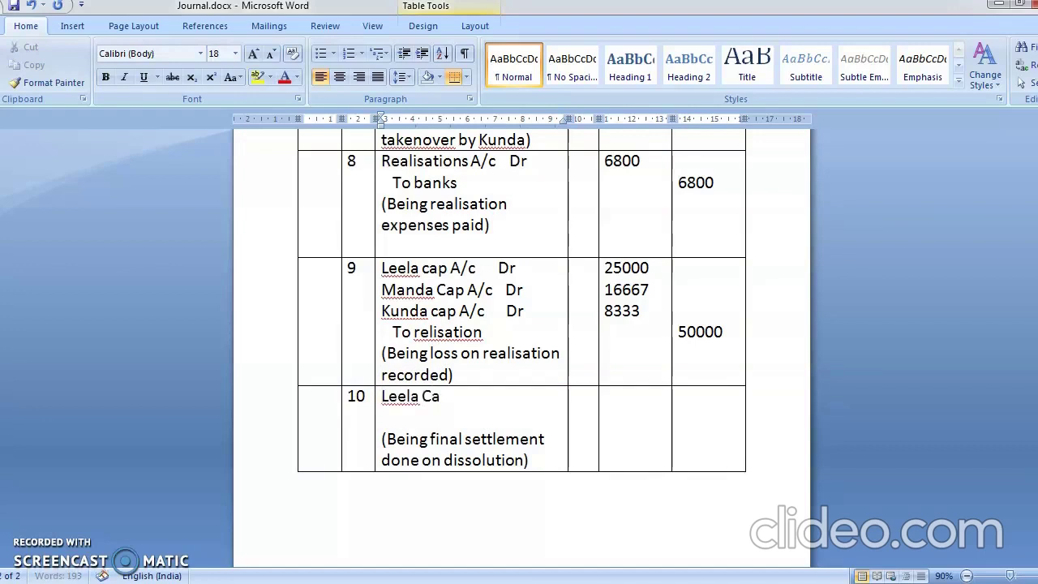
pyautogui.write('p A/c   dr')
pyautogui.press('BackSpace')
pyautogui.press('BackSpace')
pyautogui.write('Dr')
pyautogui.press('Return')
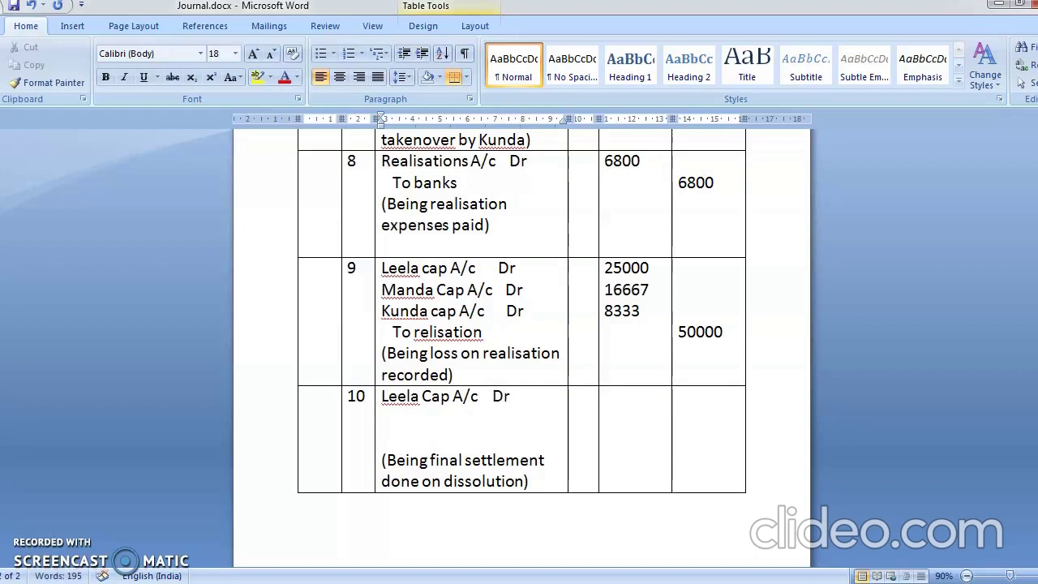
# Step: Add the second partner's "Cap A/c Dr" line to journal entry 10
pyautogui.write('k')
pyautogui.press('BackSpace')
pyautogui.write('manda Ca')
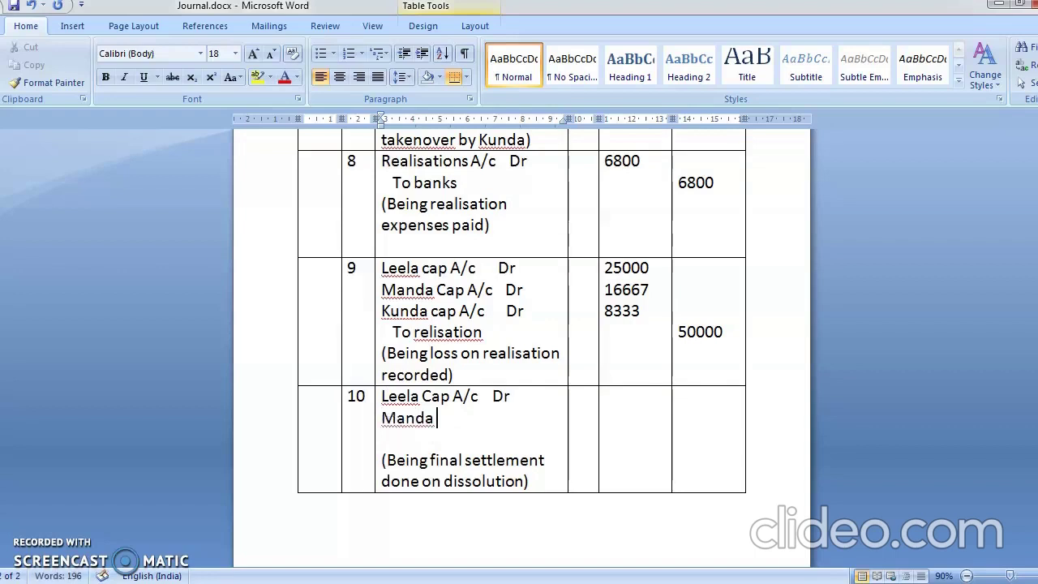
pyautogui.write('p A/')
pyautogui.write('Dr')
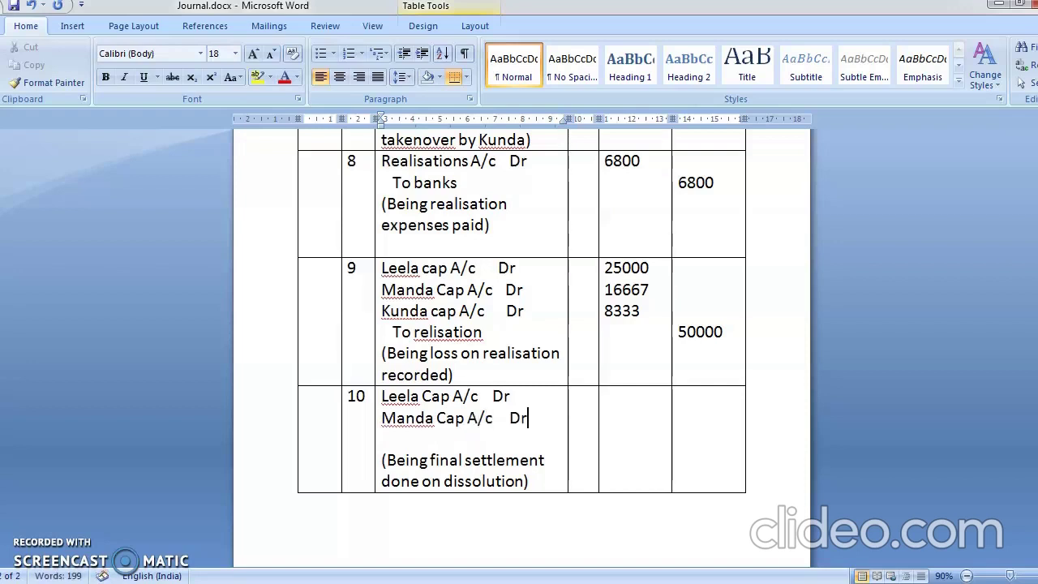
# Step: Add the third partner's "Cap A/c Dr" line and the credit line "To bank A/c" to journal entry 10
pyautogui.press('Return')
pyautogui.write('Kunda')
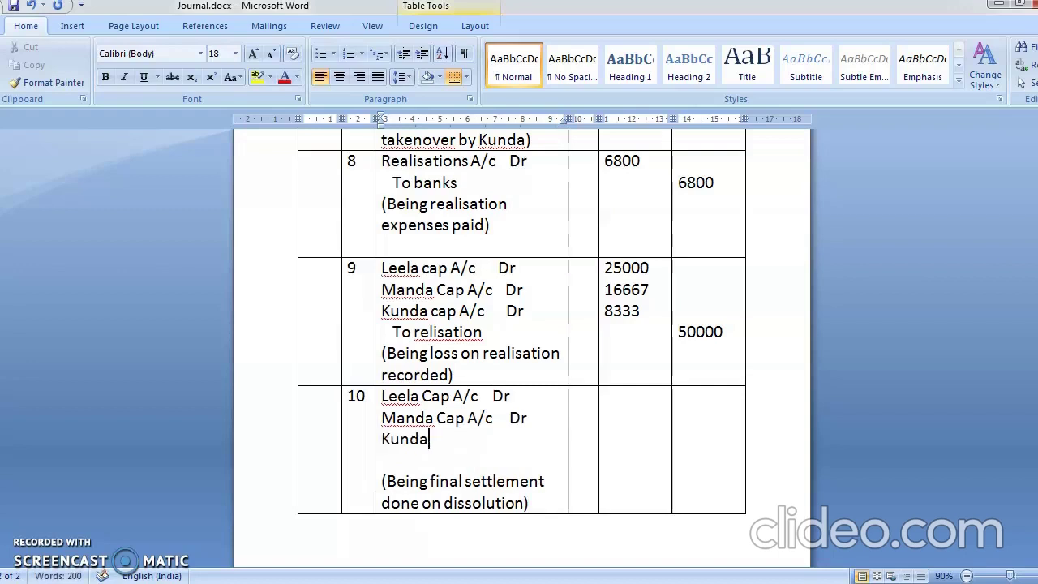
pyautogui.write(' Cap A/c  Dr')
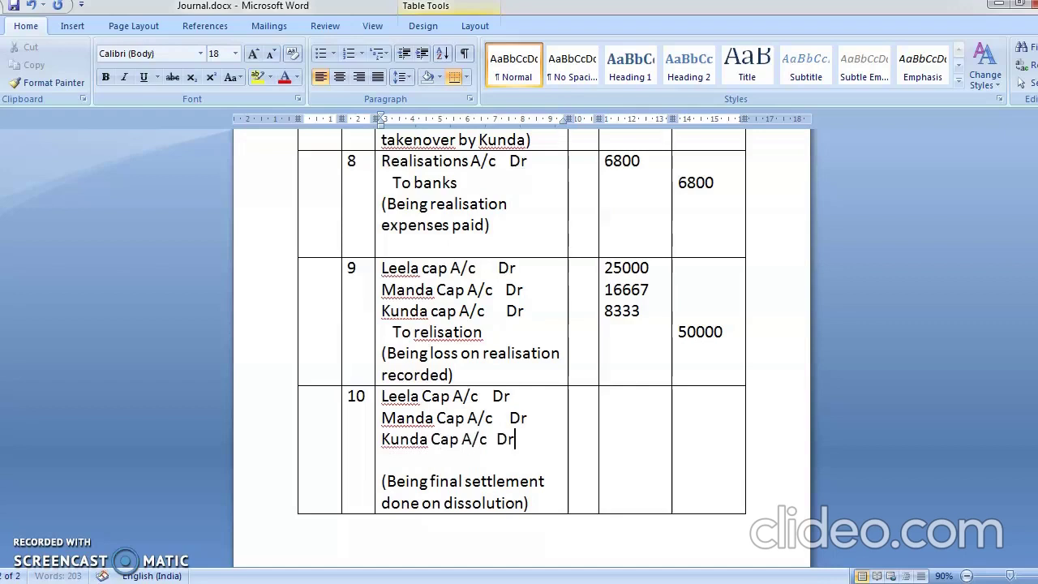
pyautogui.press('Return')
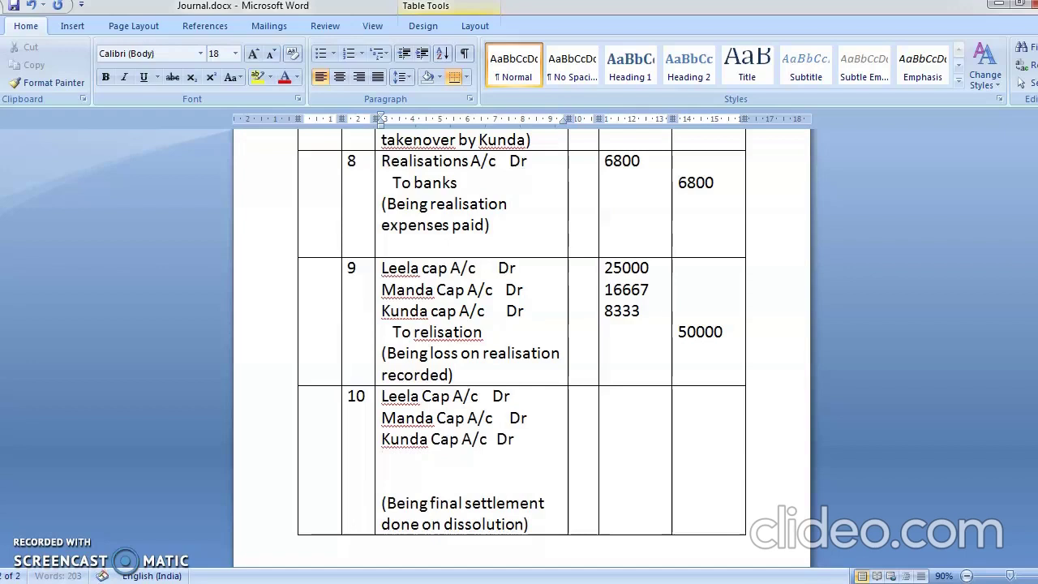
pyautogui.write('to bank')
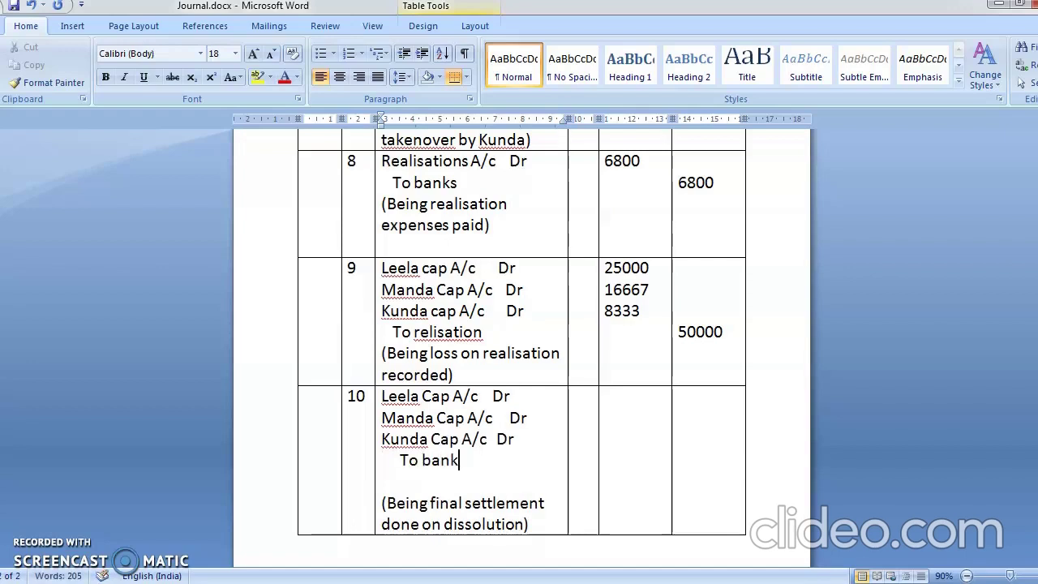
pyautogui.write(' A/c')
# Step: Enter entry 10's debit amounts 78560, 56333 and 44227 beside the three partners' lines
pyautogui.click(623, 398)
pyautogui.write('78560')
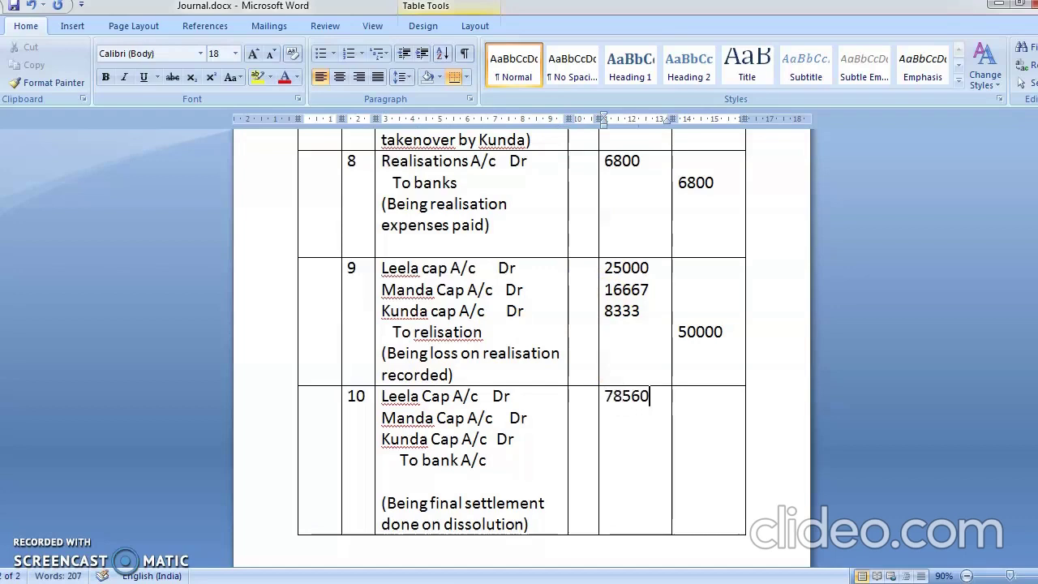
pyautogui.press('Return')
pyautogui.write('56333')
pyautogui.press('Return')
pyautogui.write('44227')
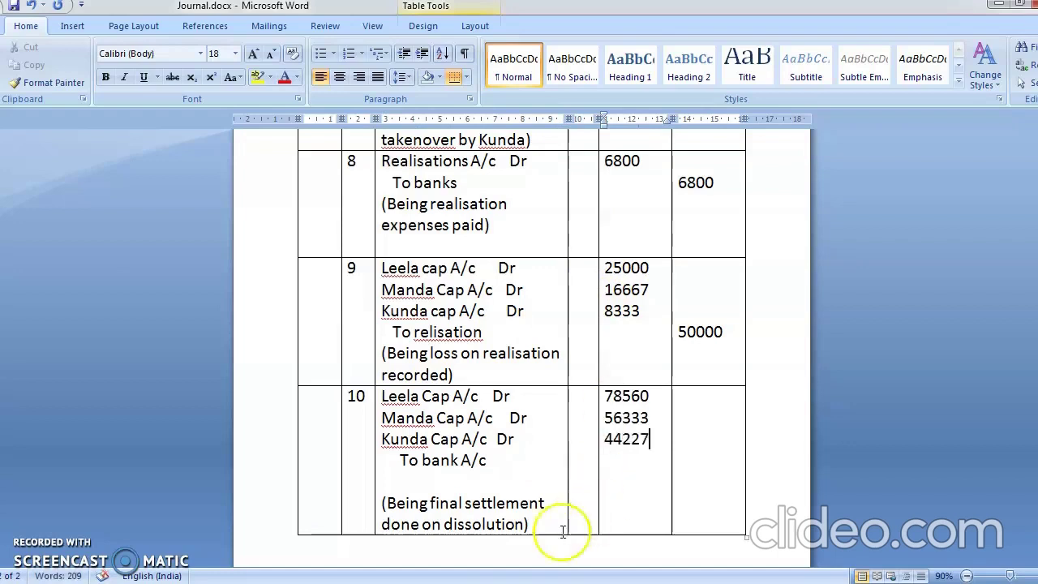
# Step: Calculate 78560 + 56333 + 44227 in Calculator for entry 10's credit amount
pyautogui.hotkey('alt', 'Tab')
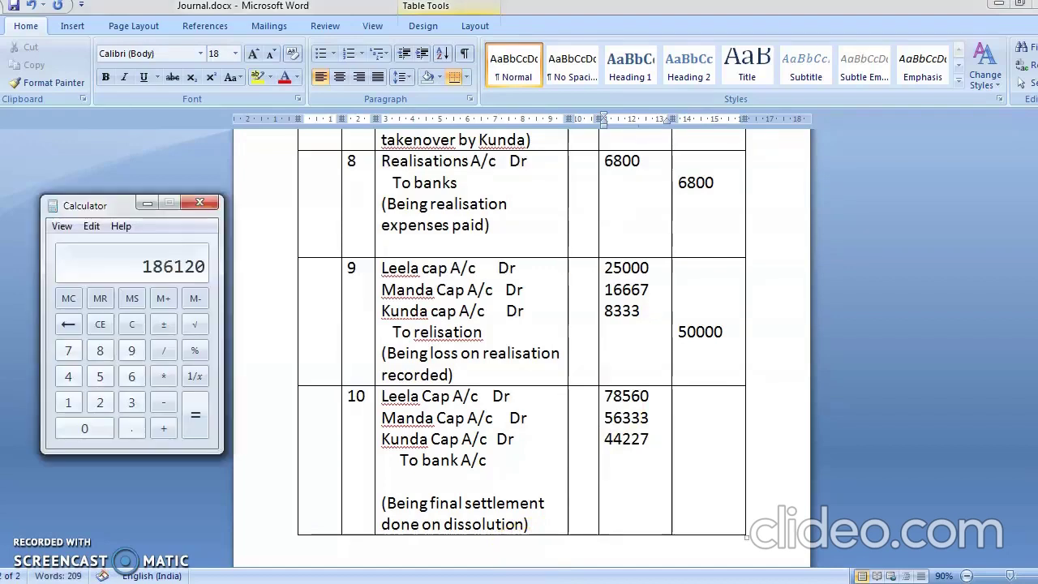
pyautogui.write('78560')
pyautogui.press('+')
pyautogui.write('56333')
pyautogui.press('+')
pyautogui.write('44227')
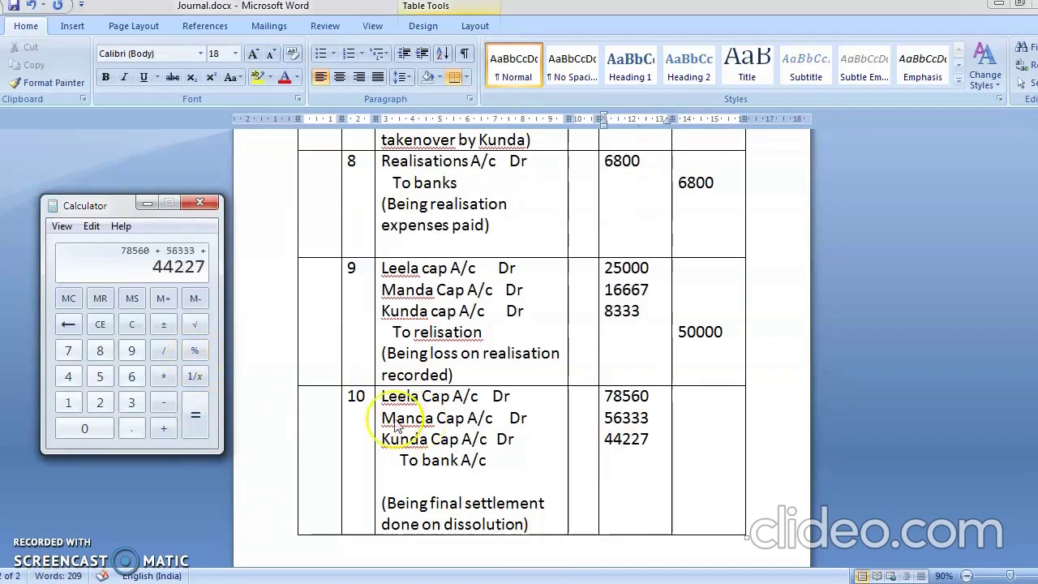
pyautogui.click(195, 421)
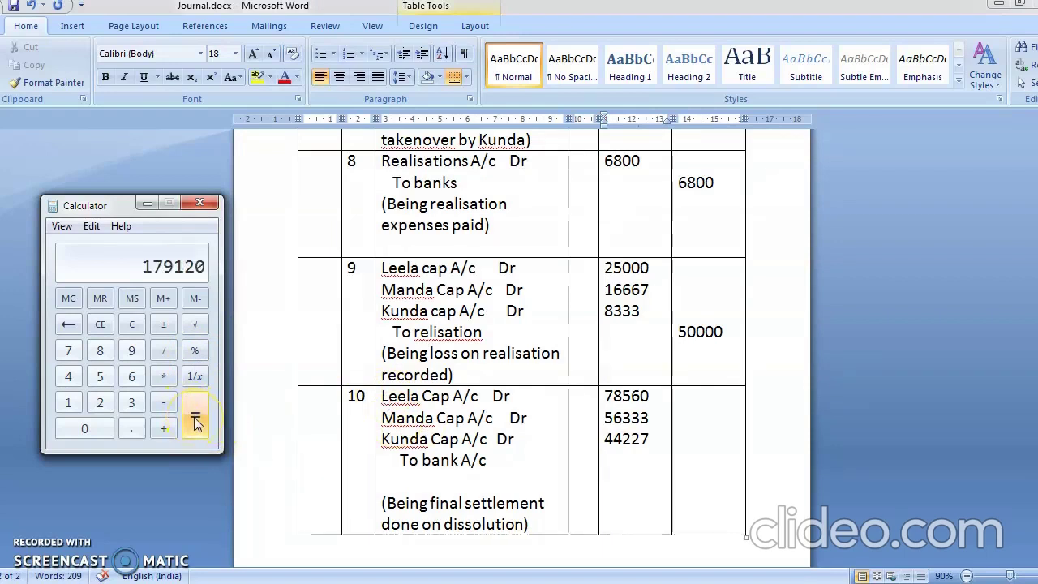
# Step: Clear Calculator and enter the sum 78560 + 56533 + 44227 for entry 10's credit amount
pyautogui.click(135, 328)
pyautogui.write('78560')
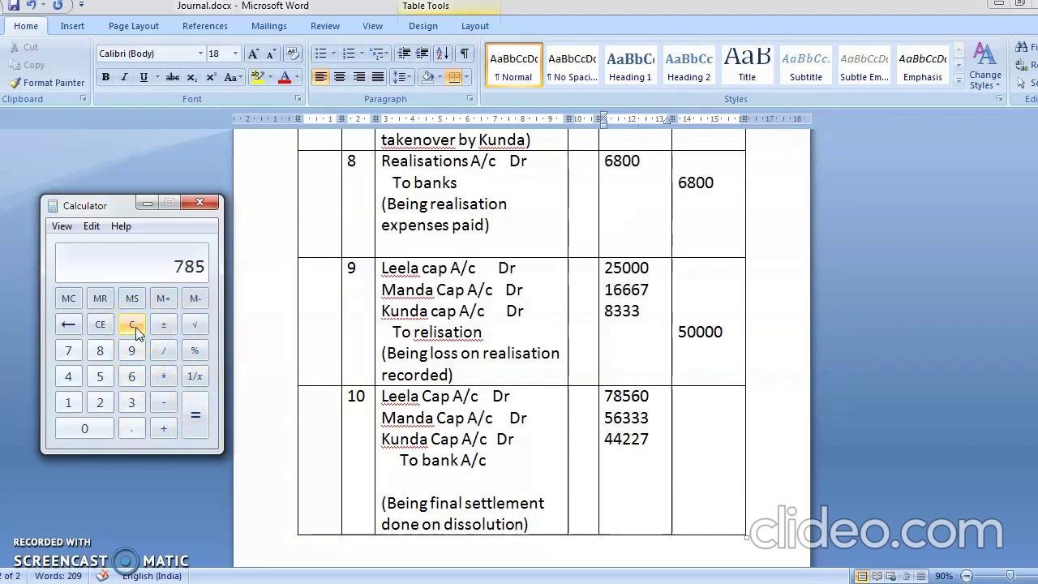
pyautogui.press('+')
pyautogui.write('56533')
pyautogui.press('+')
pyautogui.write('44227')
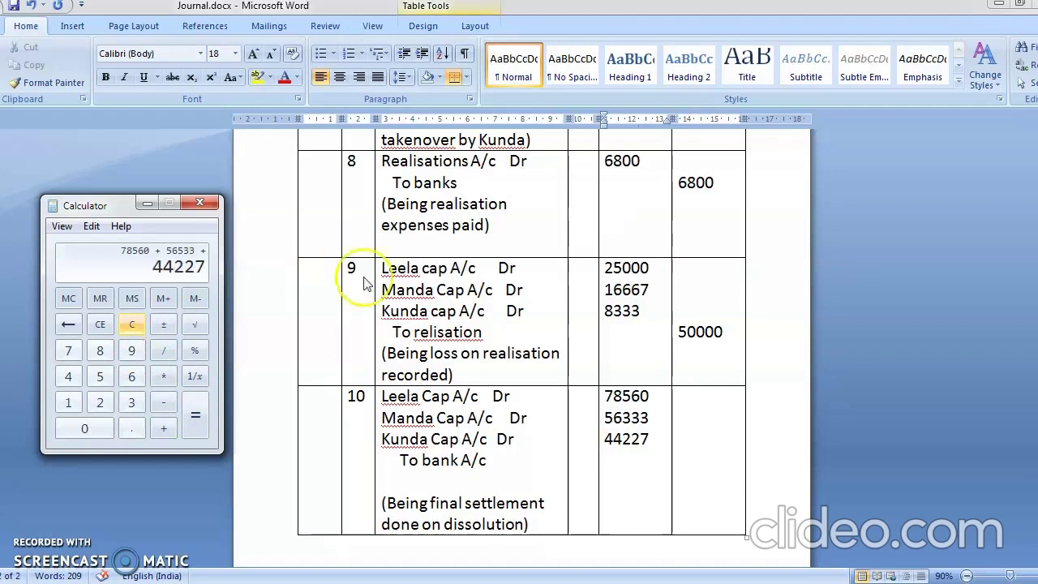
# Step: Correct the second partner's debit amount in journal entry 10 to 56533
pyautogui.click(632, 427)
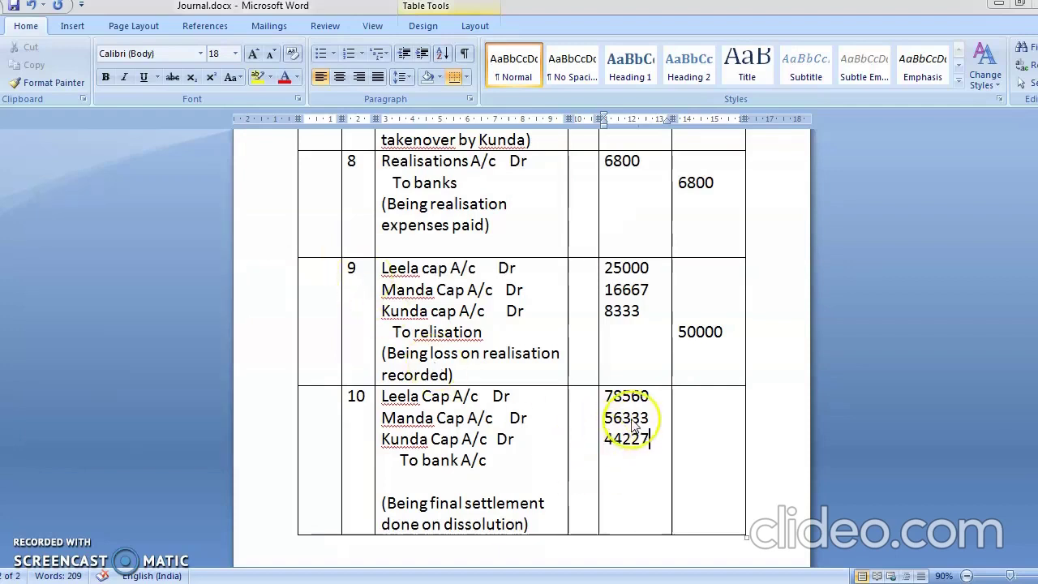
pyautogui.doubleClick(632, 418)
pyautogui.click(632, 418)
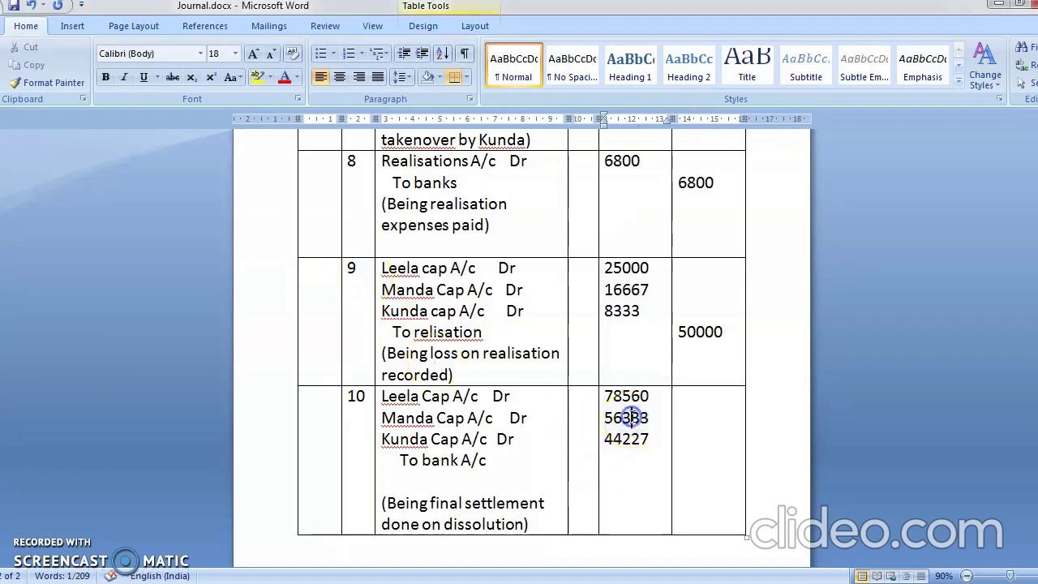
pyautogui.press('BackSpace')
pyautogui.write('5')
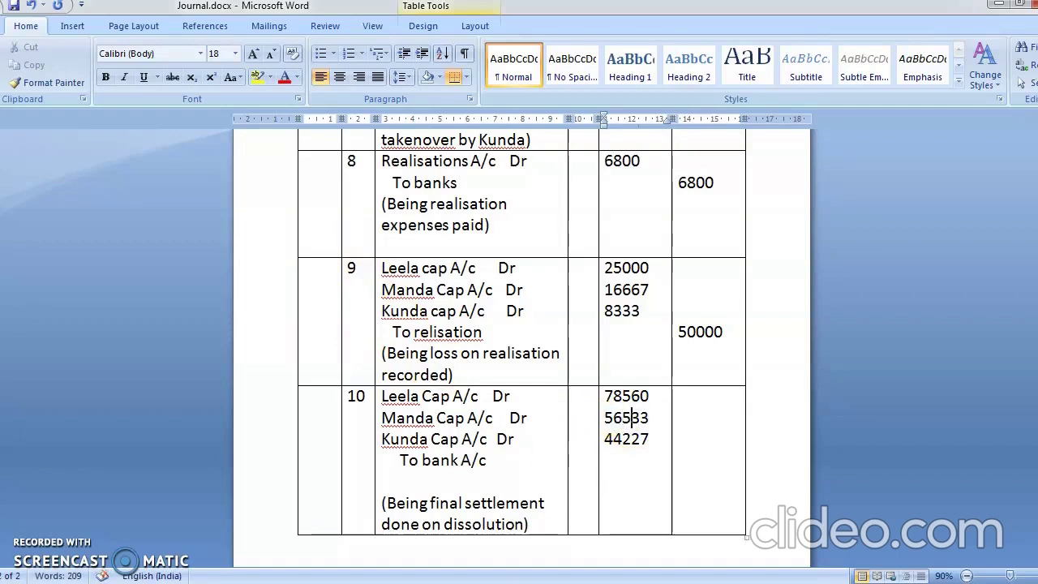
# Step: Switch to Calculator and complete the pending sum 78560 + 56533 + 44227 for journal entry 10's credit amount
pyautogui.click(339, 519)
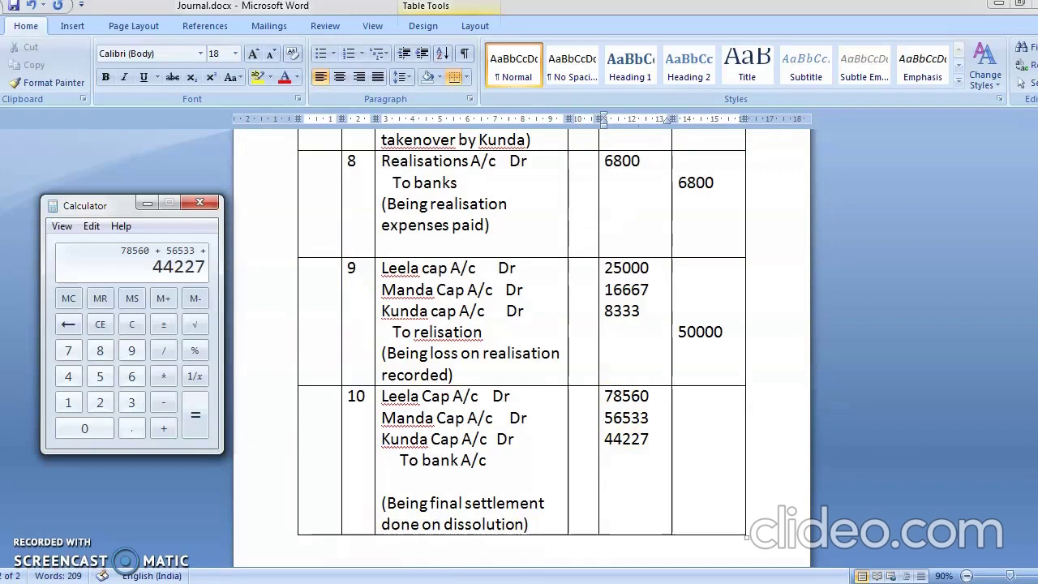
pyautogui.click(274, 539)
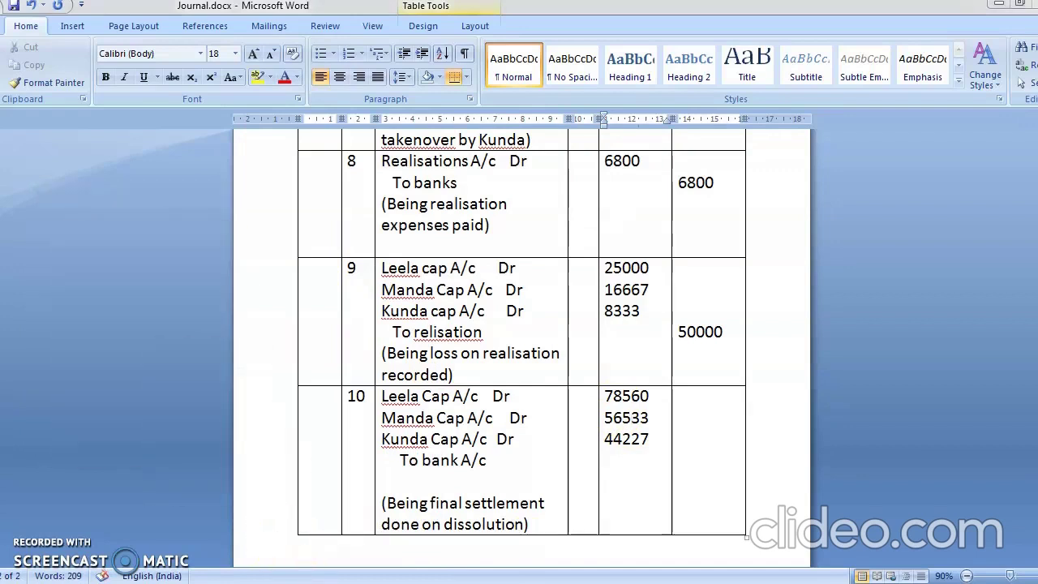
pyautogui.click(299, 572)
pyautogui.click(201, 427)
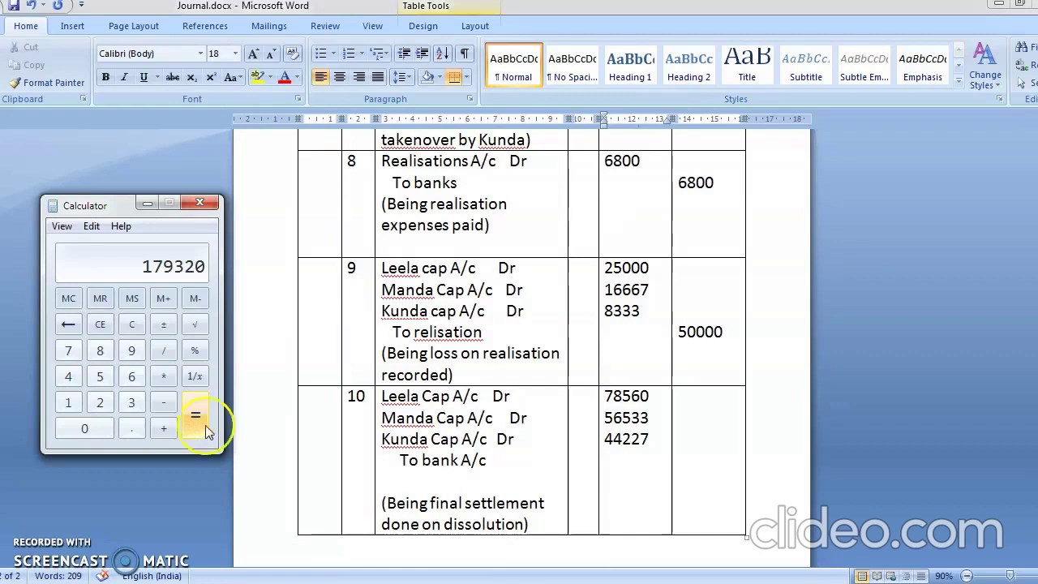
# Step: Enter 179320 as entry 10's credit amount beside the "To bank A/c" line and remove the blank line above its narration
pyautogui.click(704, 412)
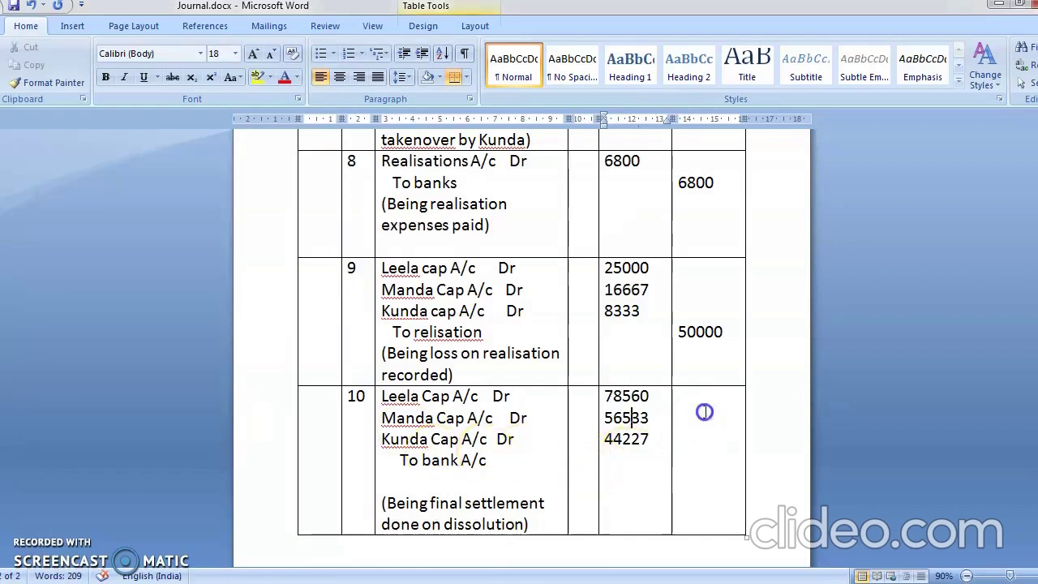
pyautogui.press('Return')
pyautogui.press('Return')
pyautogui.press('Return')
pyautogui.write('179320')
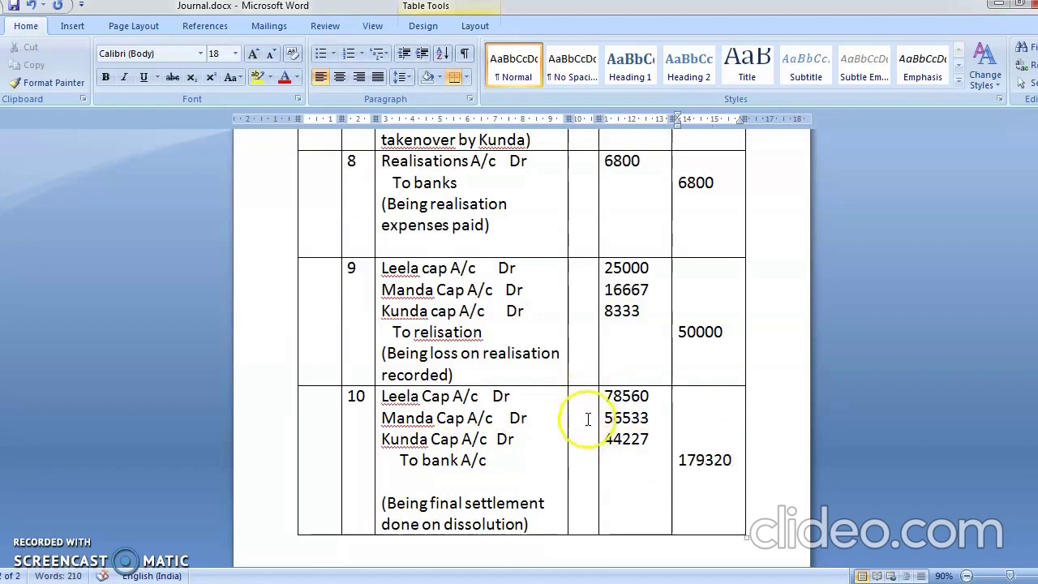
pyautogui.click(482, 481)
pyautogui.press('BackSpace')
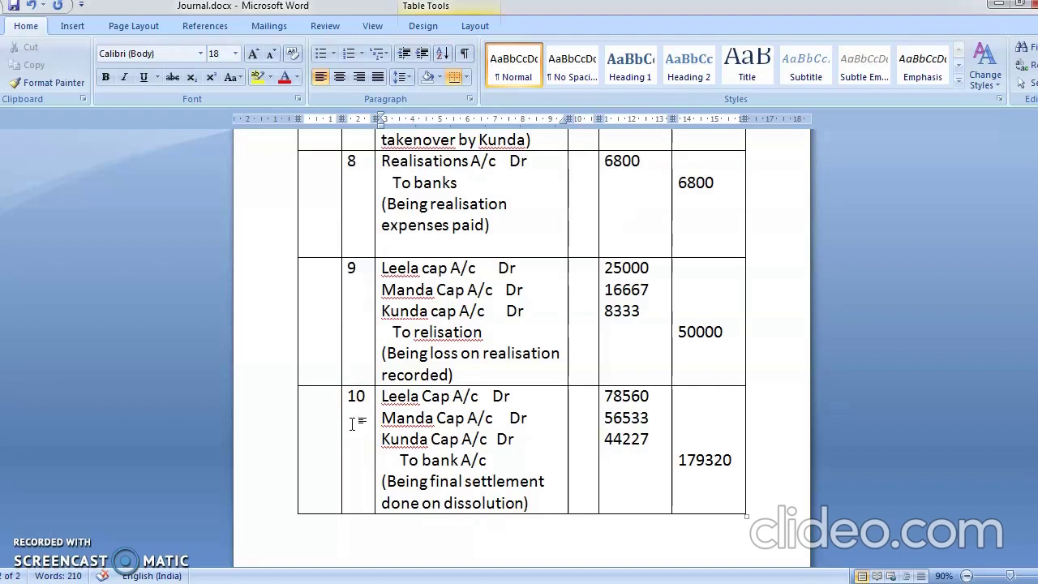
# Step: Switch to the thank-you.docx document to show its closing page
pyautogui.moveTo(434, 580)
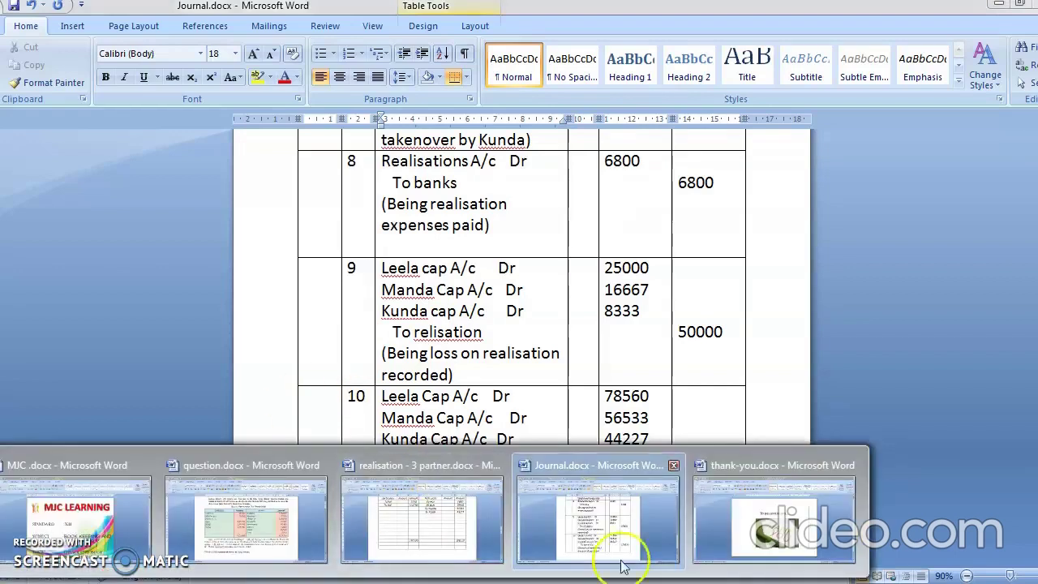
pyautogui.click(744, 529)
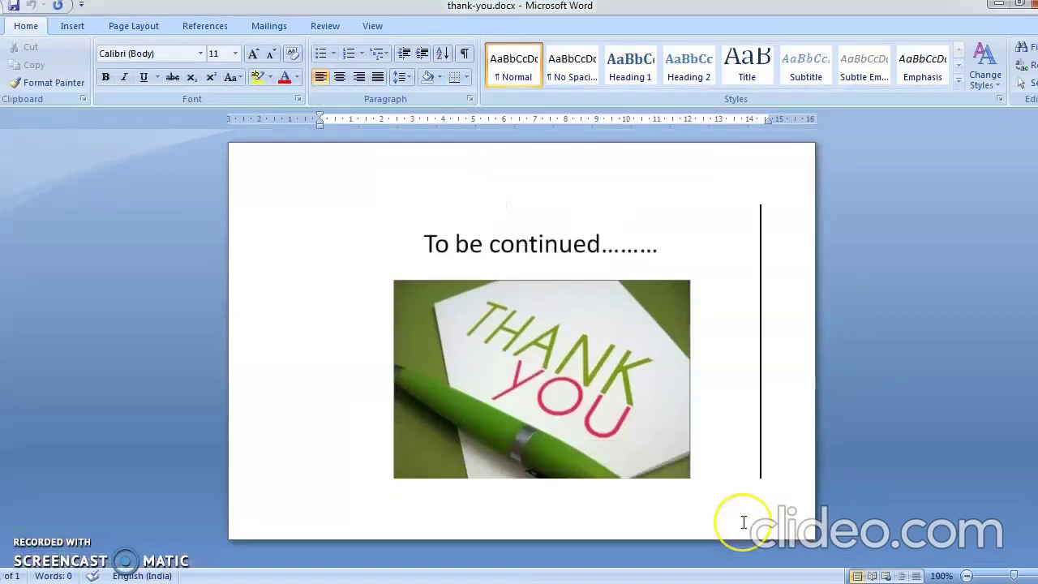